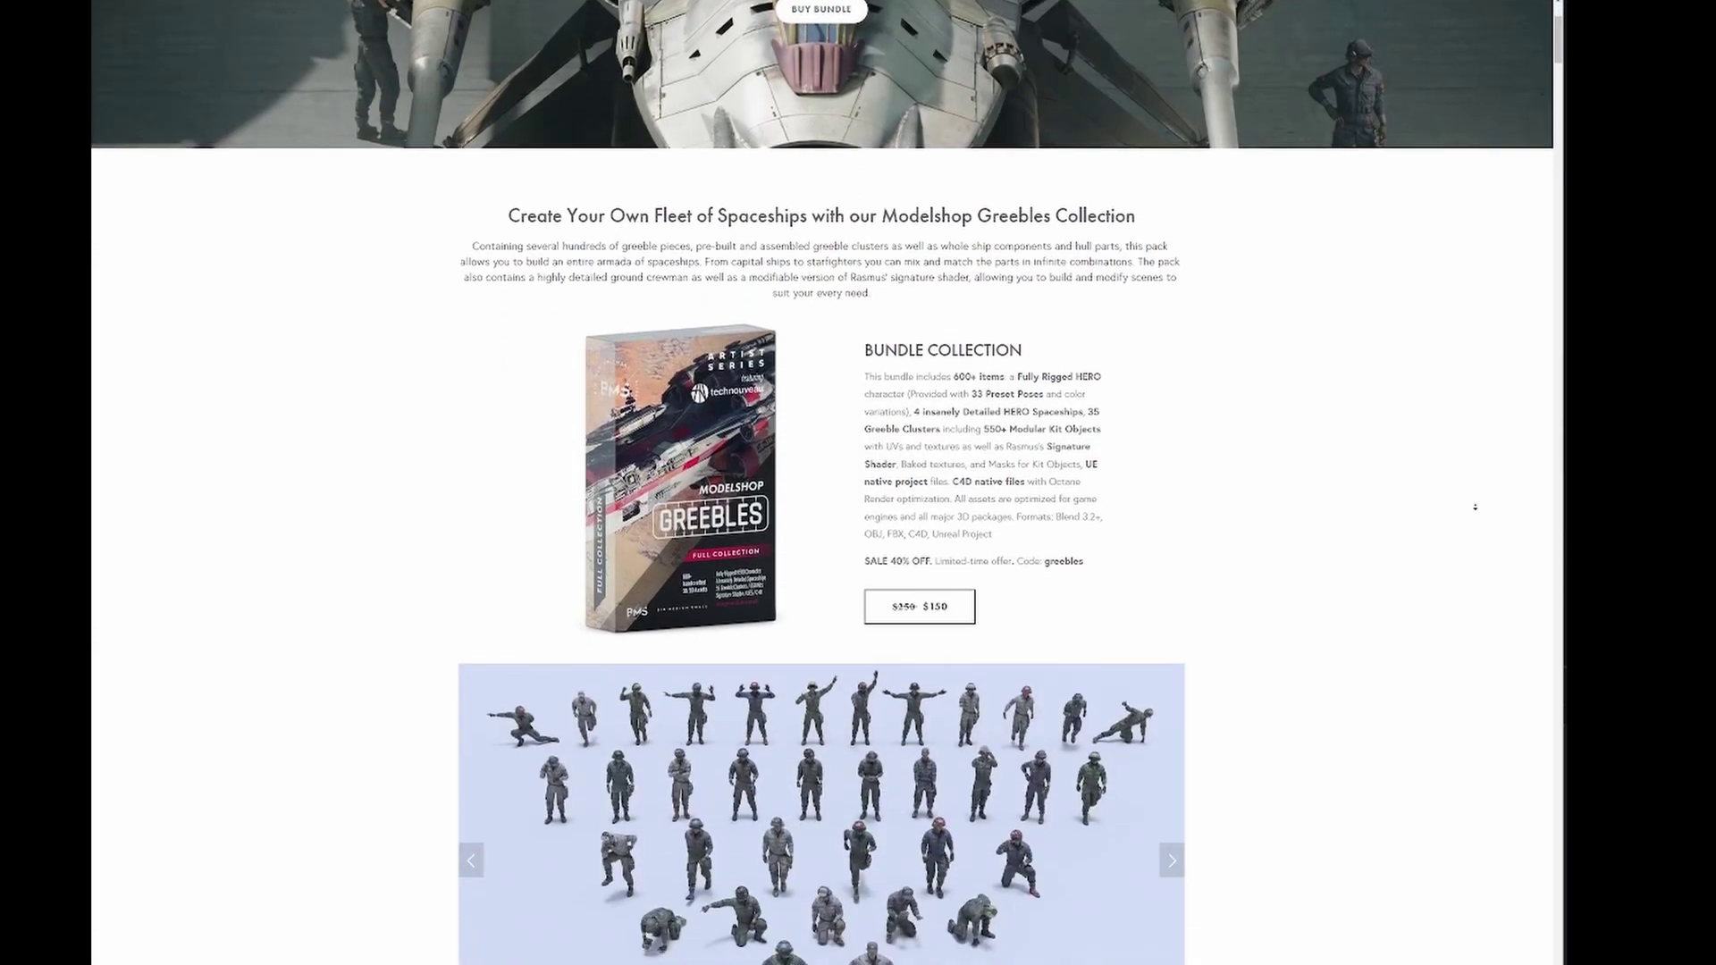
scroll(1474, 507, "down", 2)
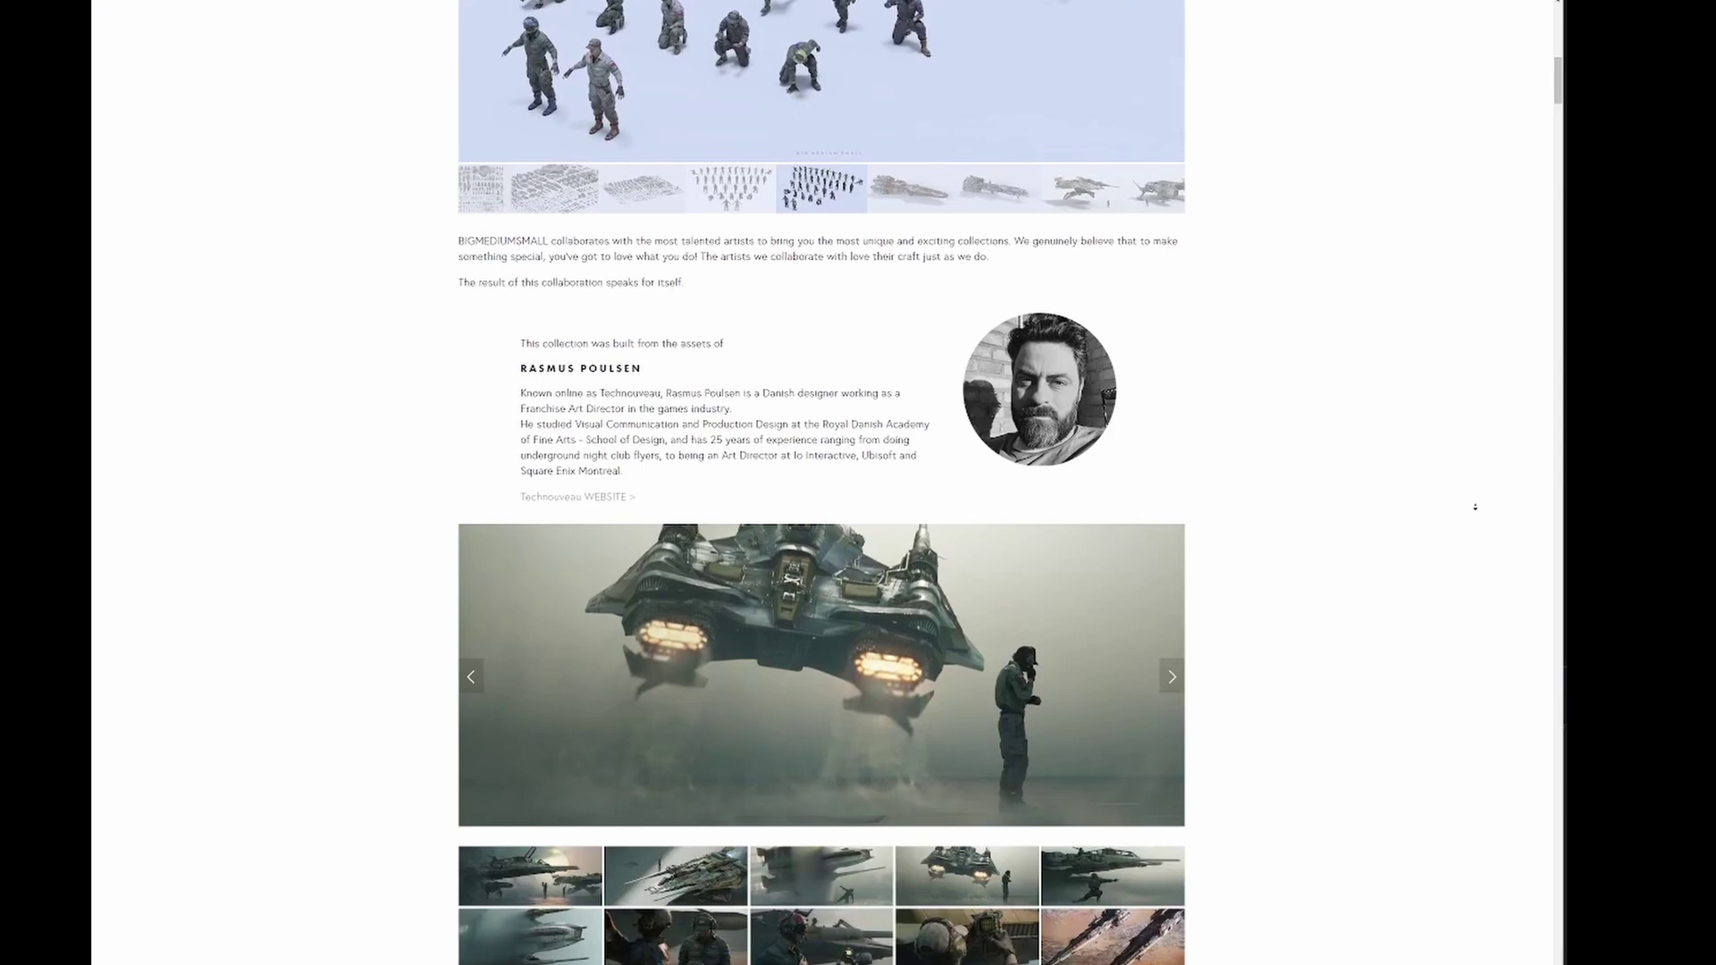
Scroll the Modelshop Greebles bundle page past the galleries down to the Unreal Engine section
scroll(1475, 506, "down", 5)
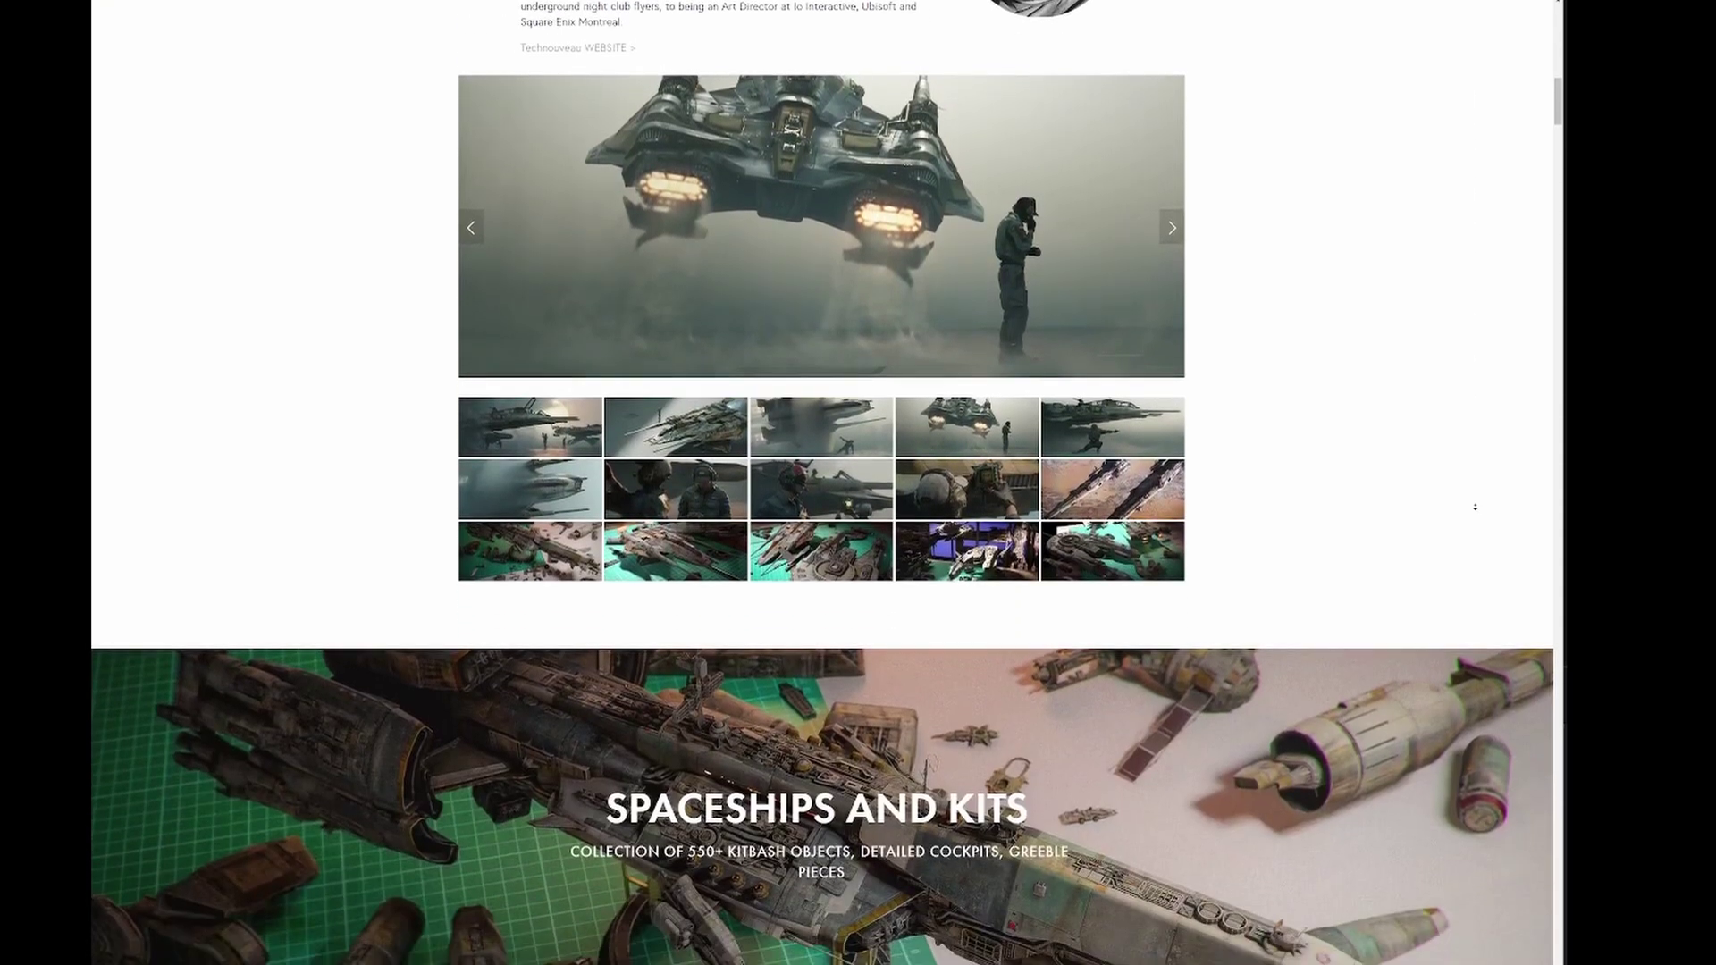
scroll(1474, 506, "down", 5)
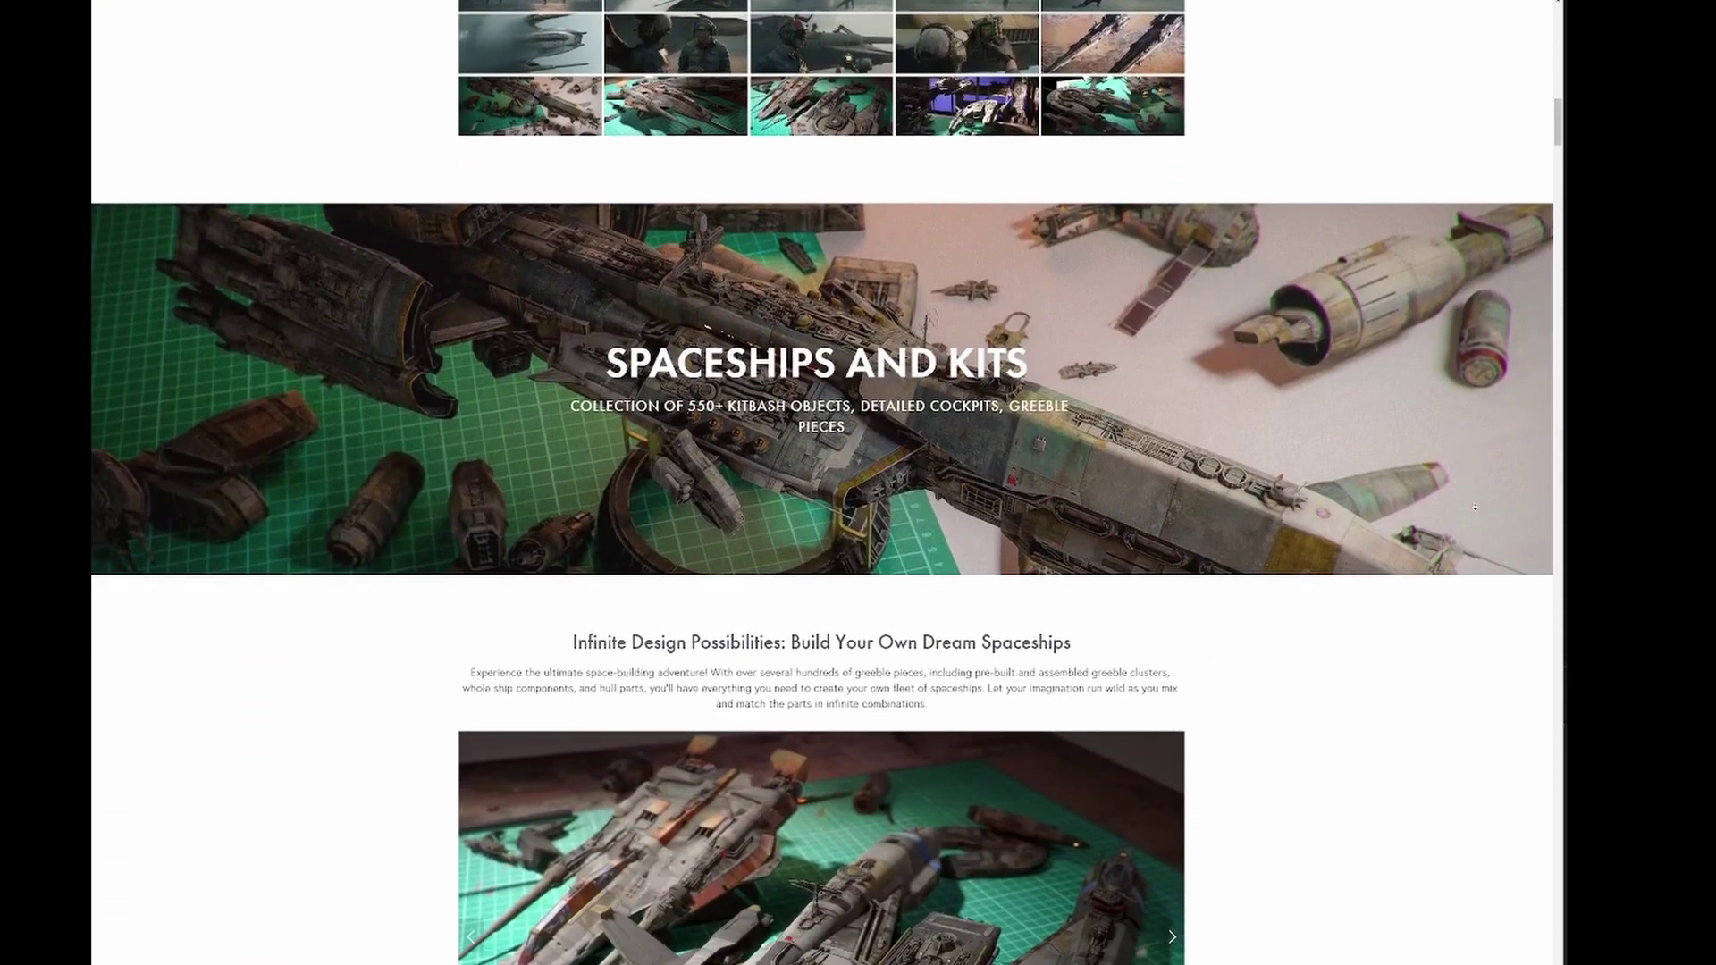
scroll(1475, 507, "down", 5)
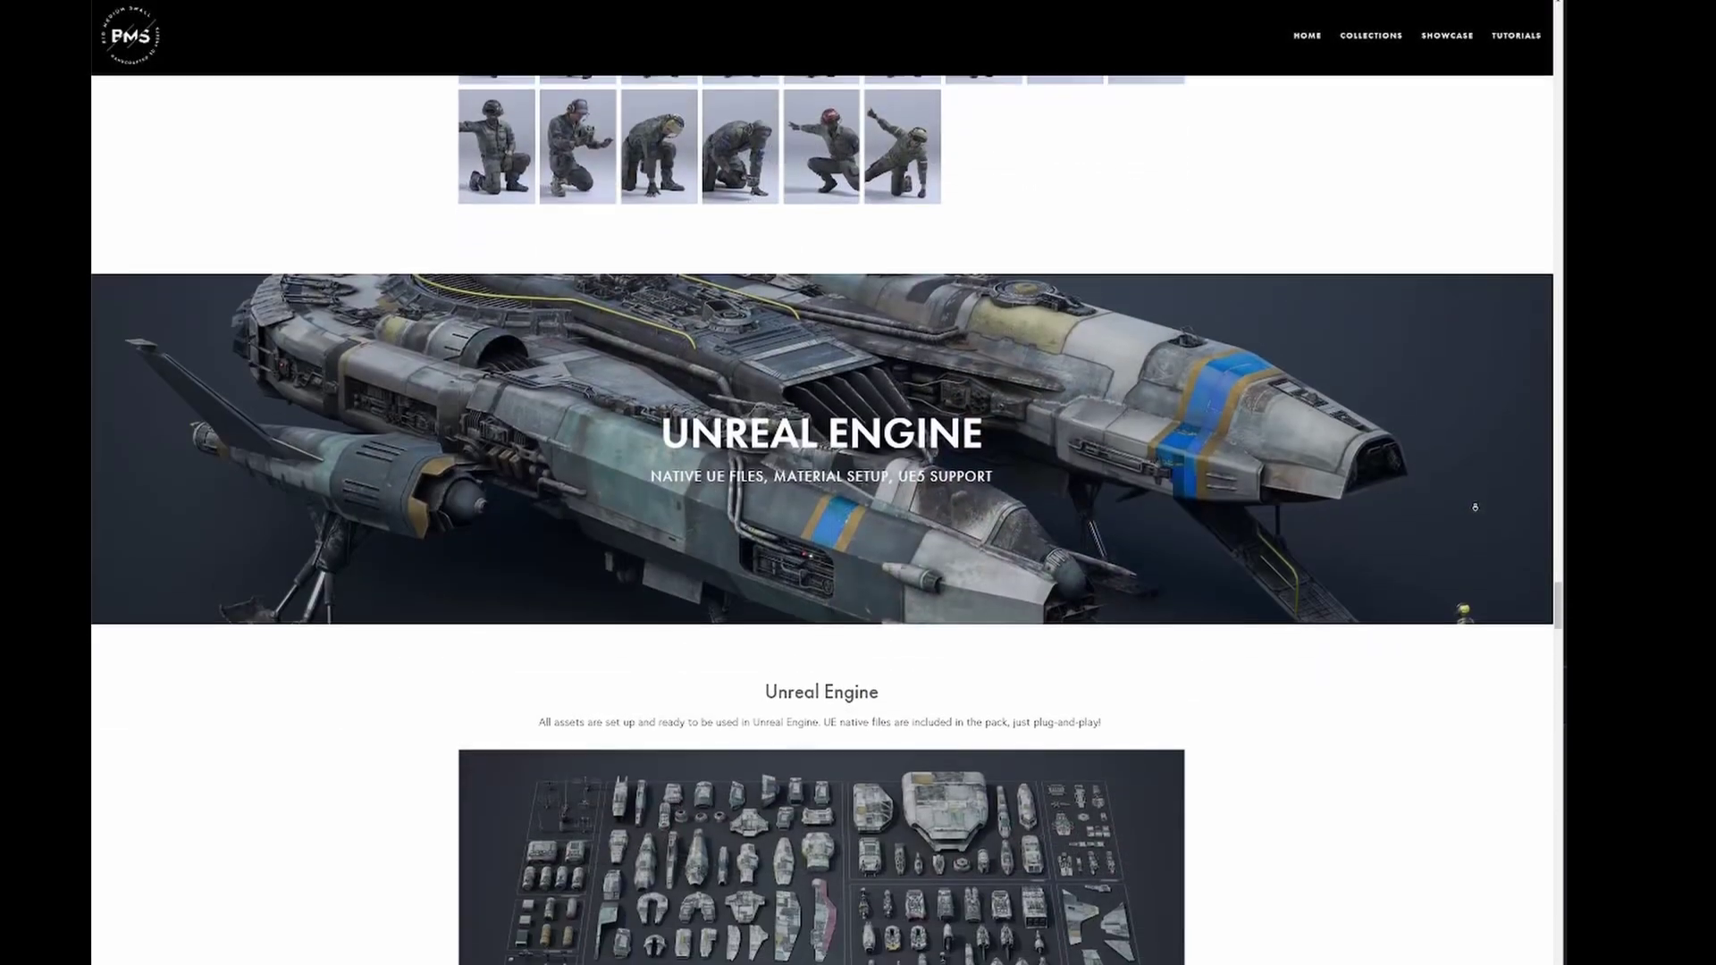
scroll(1475, 507, "down", 3)
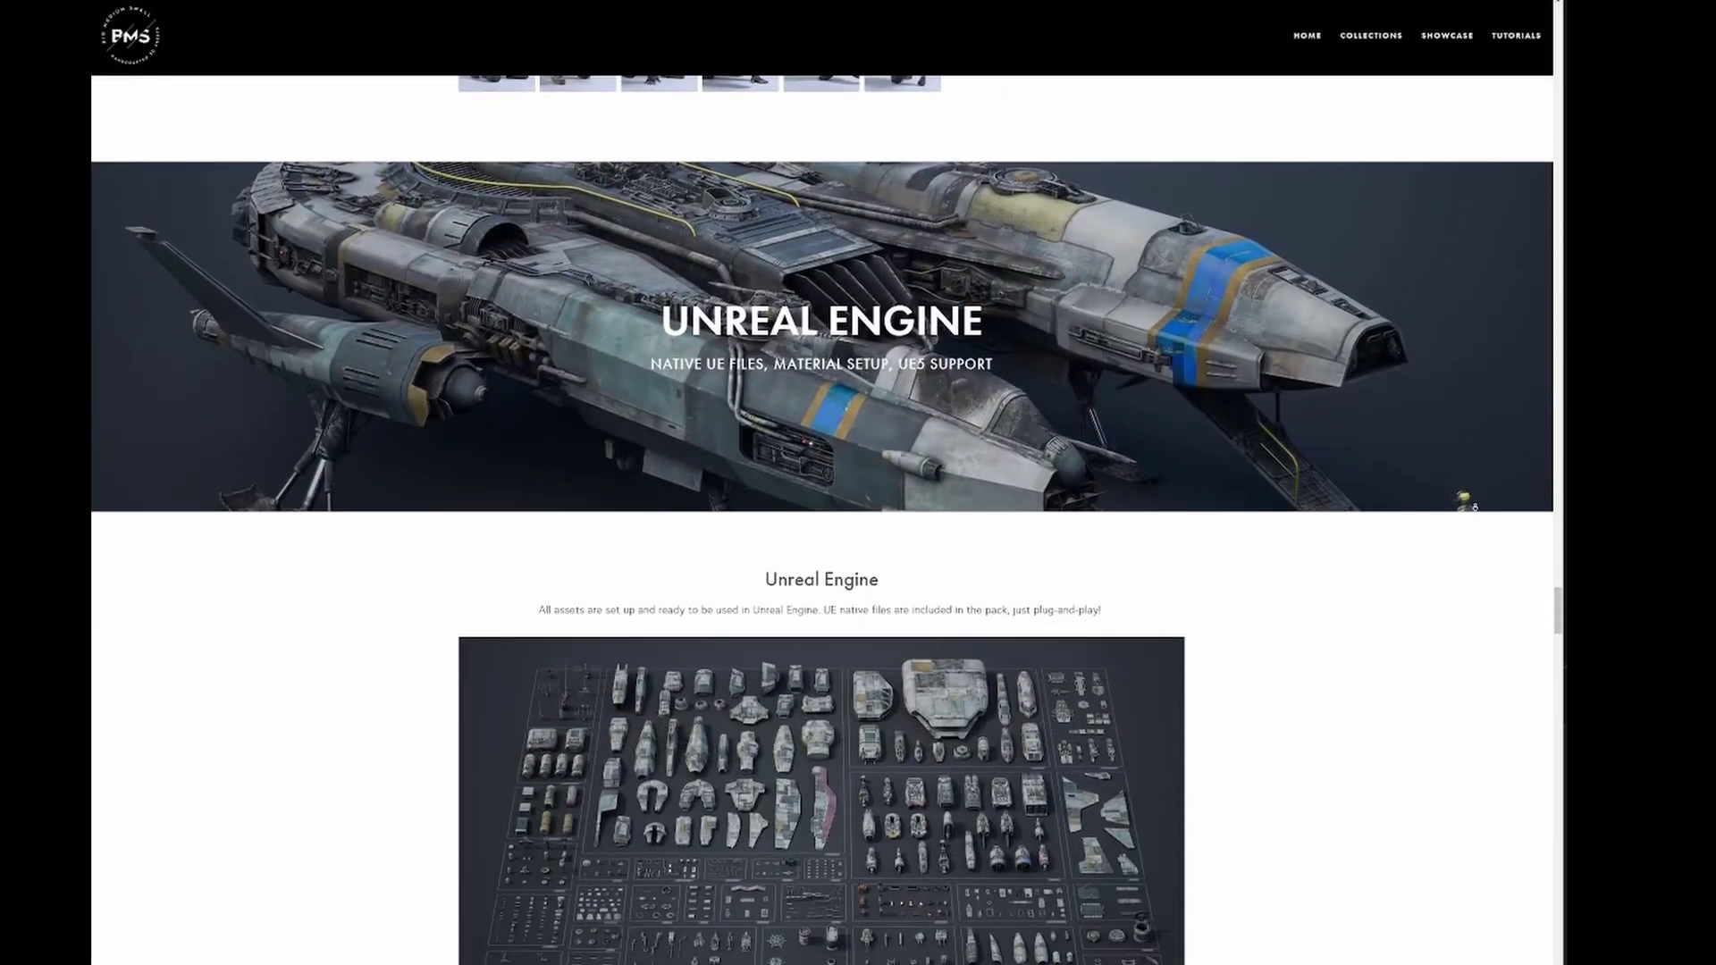
scroll(1474, 507, "down", 5)
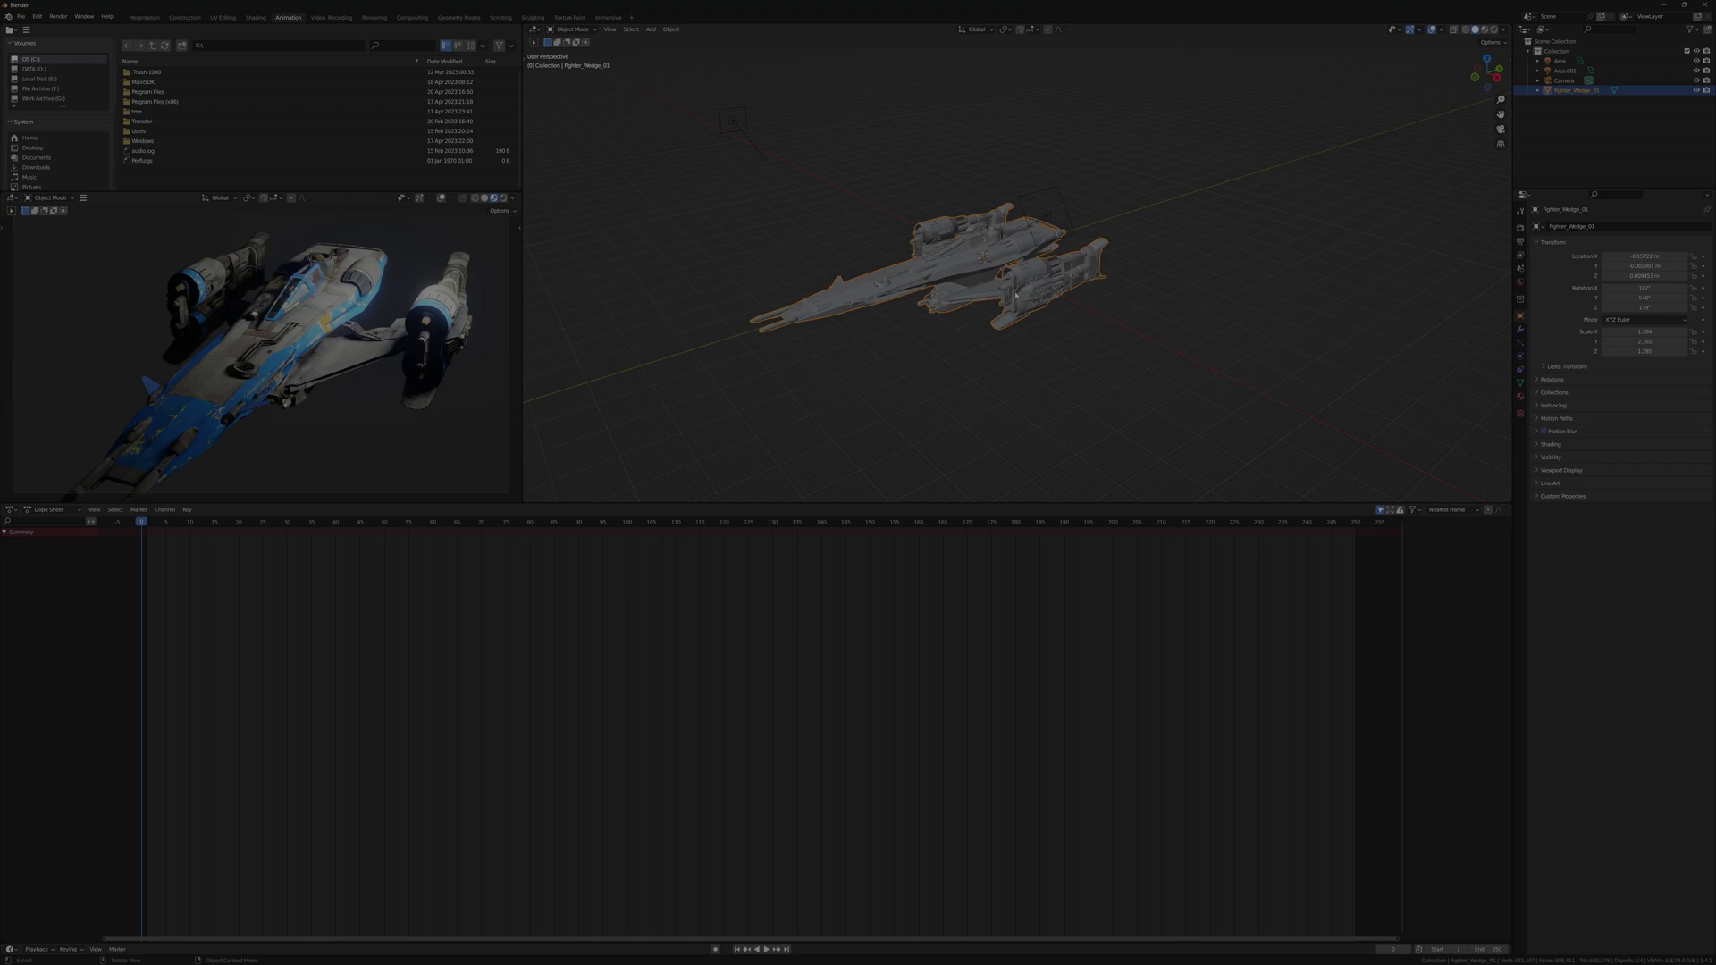
Slide the camera along the Y axis and add a new empty for it to look at
key("g")
key("y")
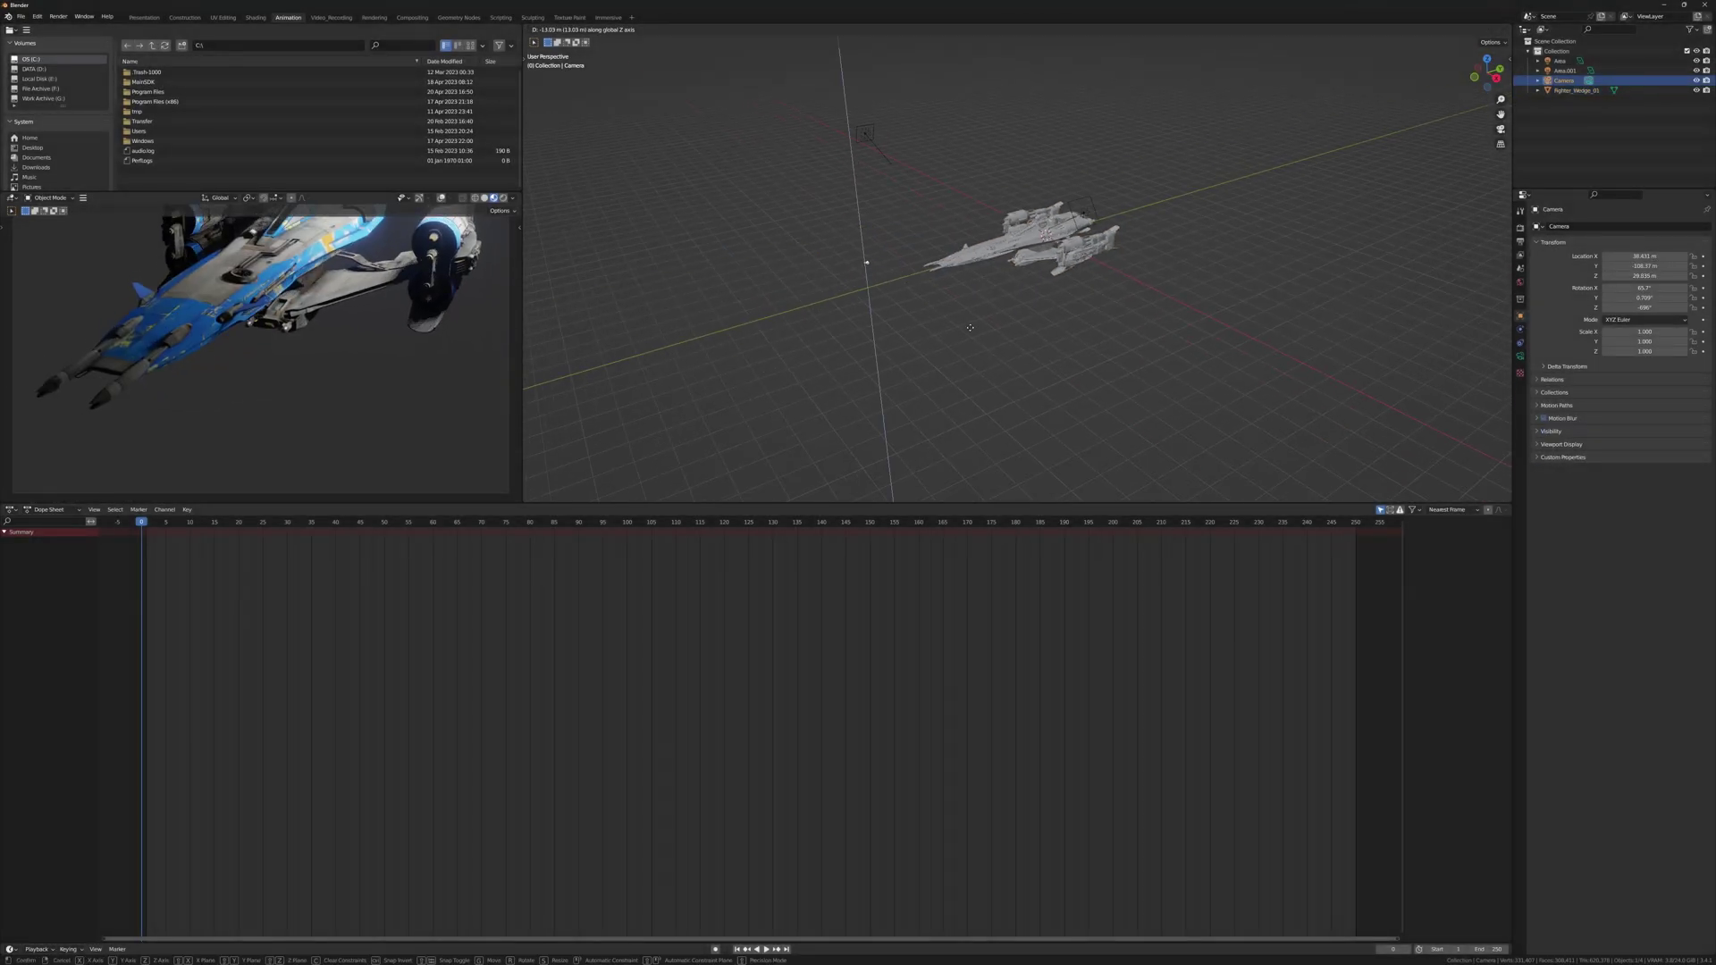
left_click(1078, 333)
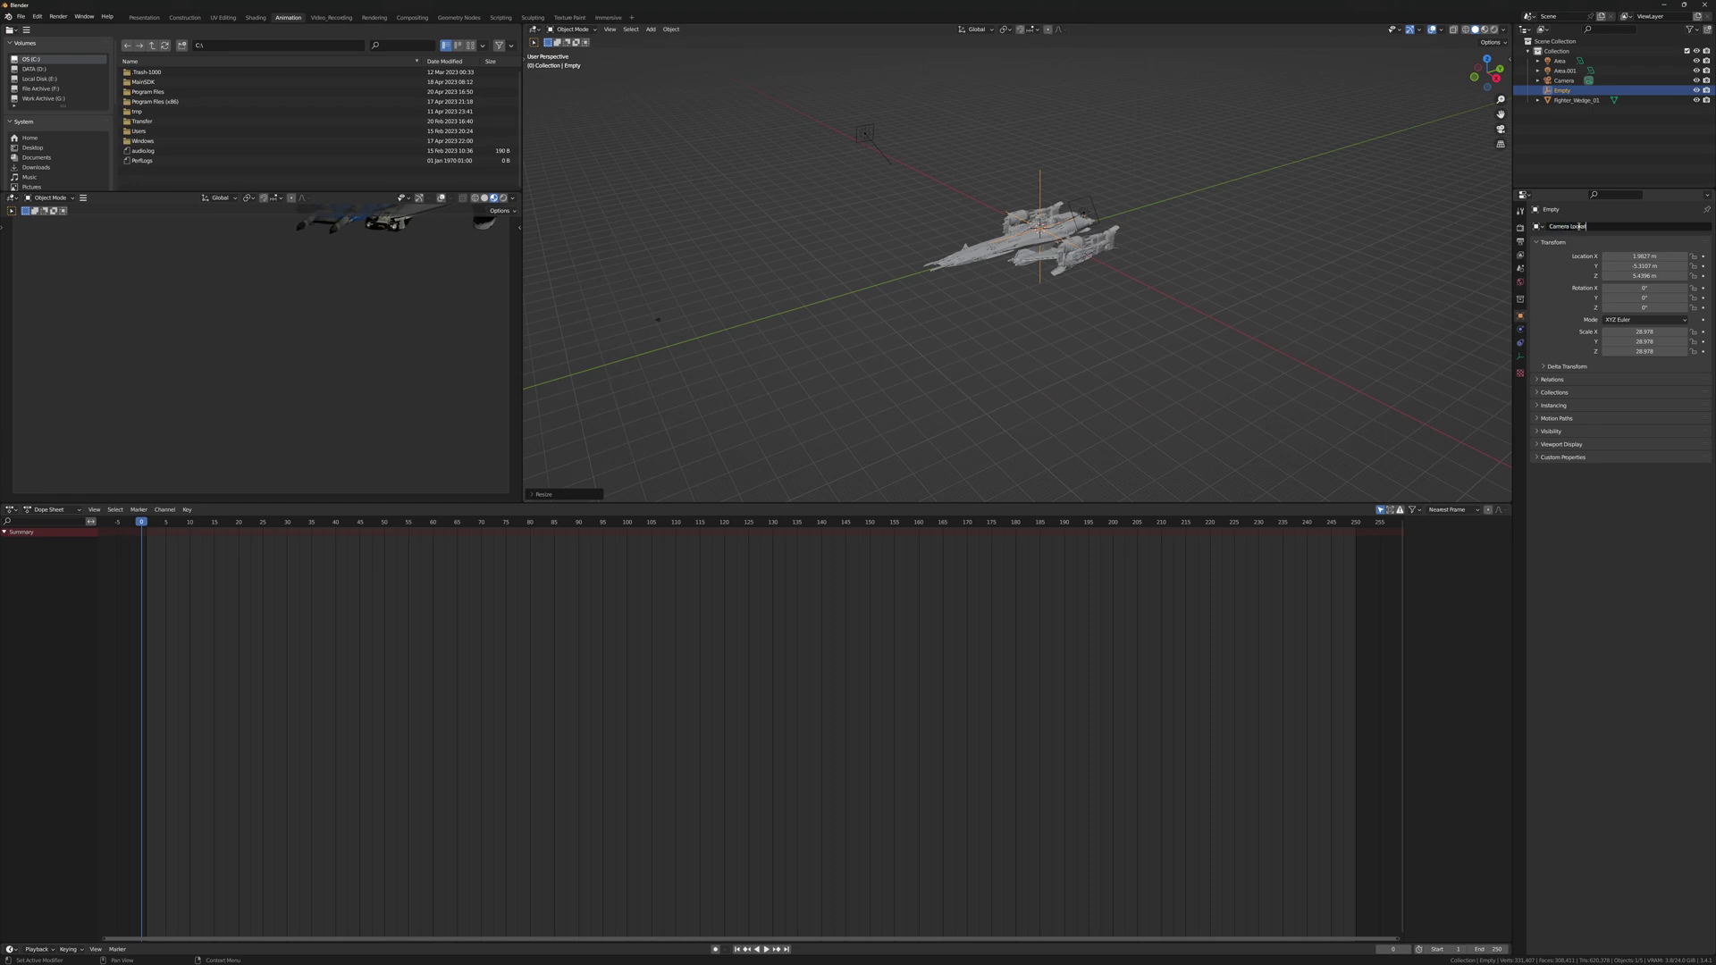
Give the camera a Track To constraint aimed at the Camera Lookat empty
left_click(1520, 343)
left_click(1617, 226)
left_click(1609, 309)
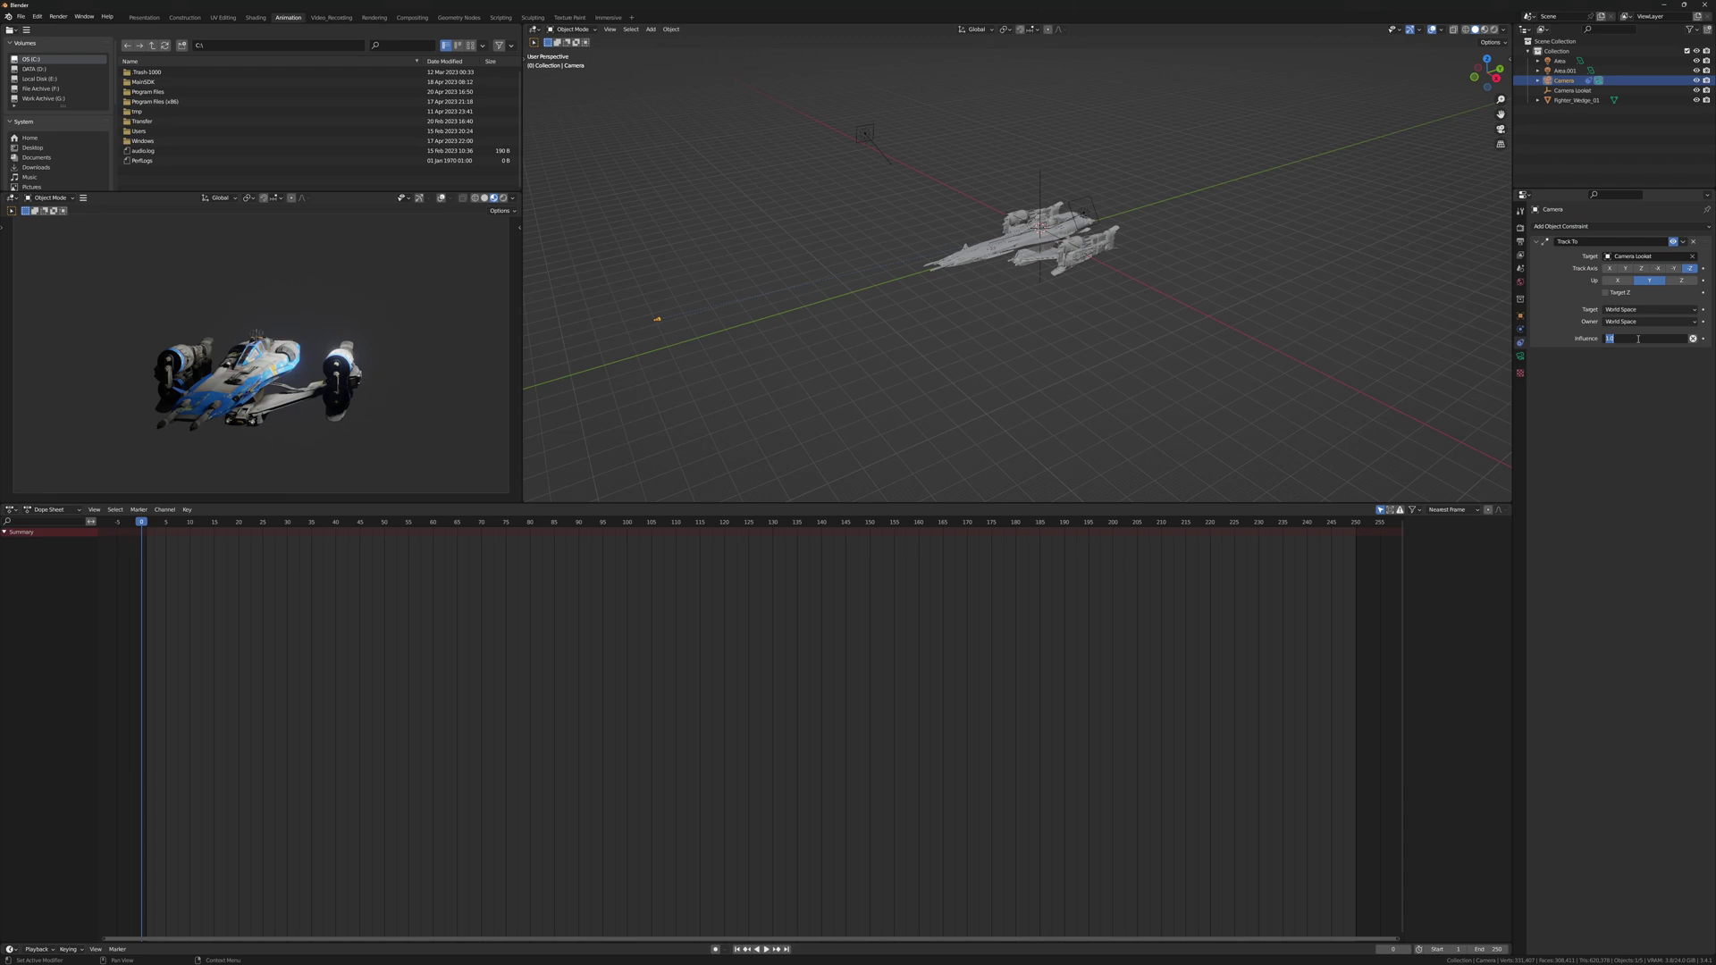
left_click(658, 319)
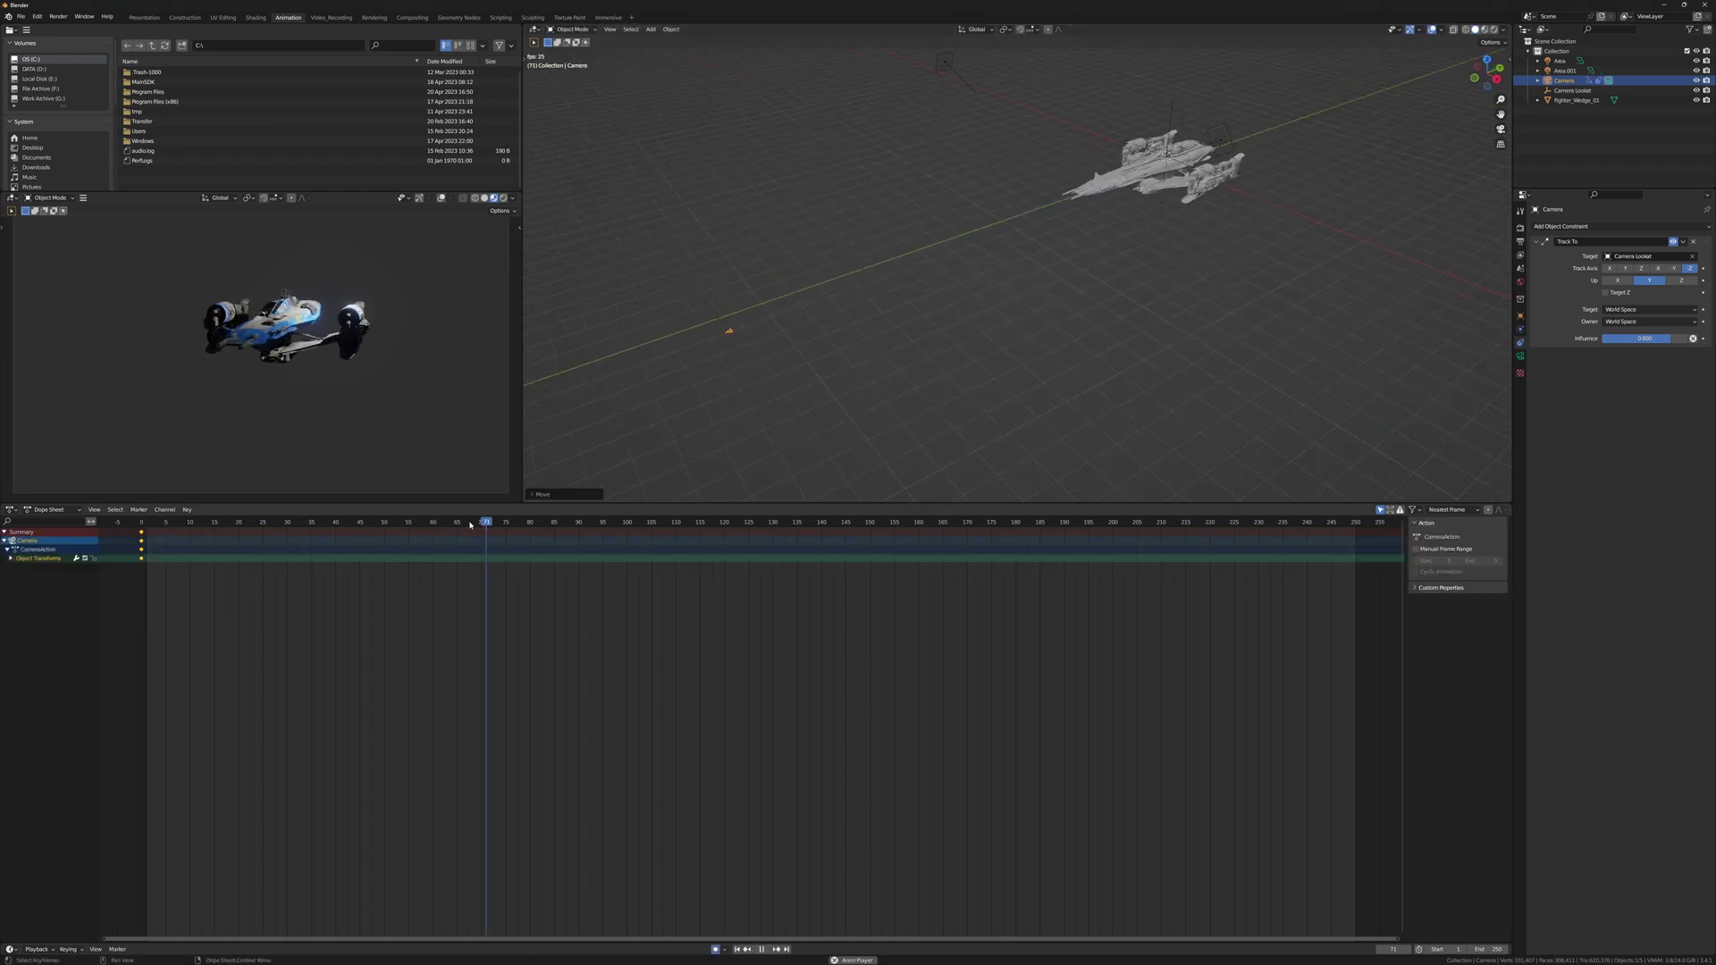
Move the camera along Y and make its motion curve Linear in the Graph Editor
middle_click_drag(898, 327, 912, 304)
key("g")
key("y")
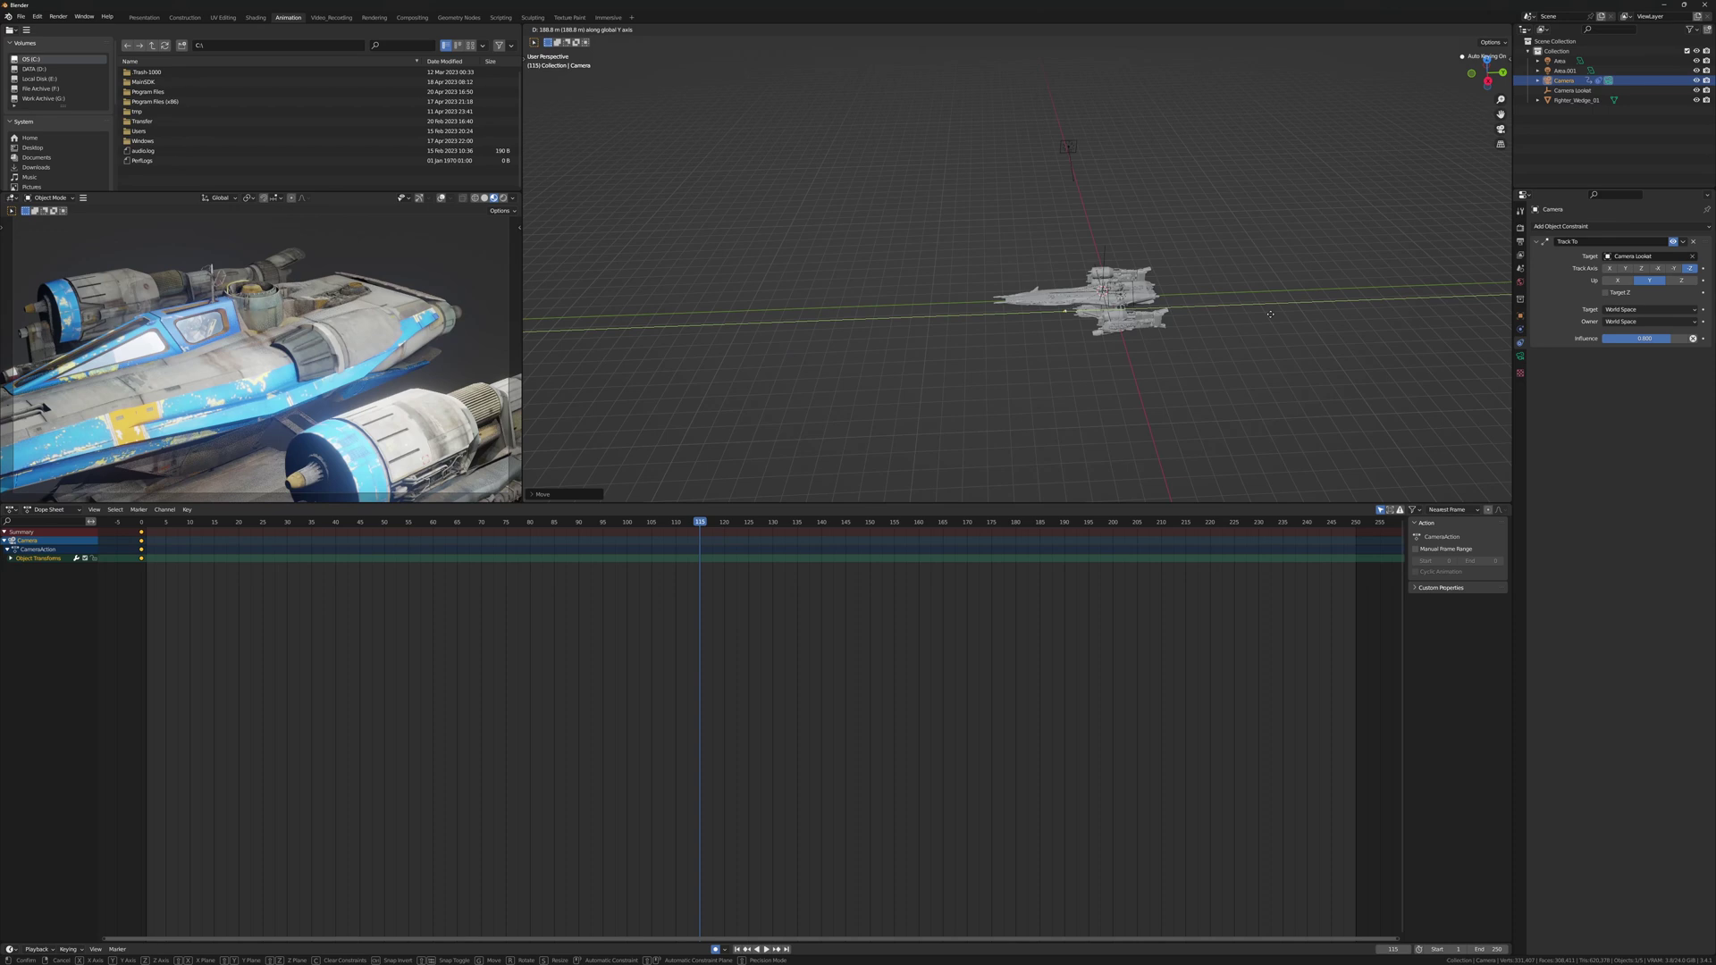
left_click(9, 509)
left_click(134, 552)
key("Home")
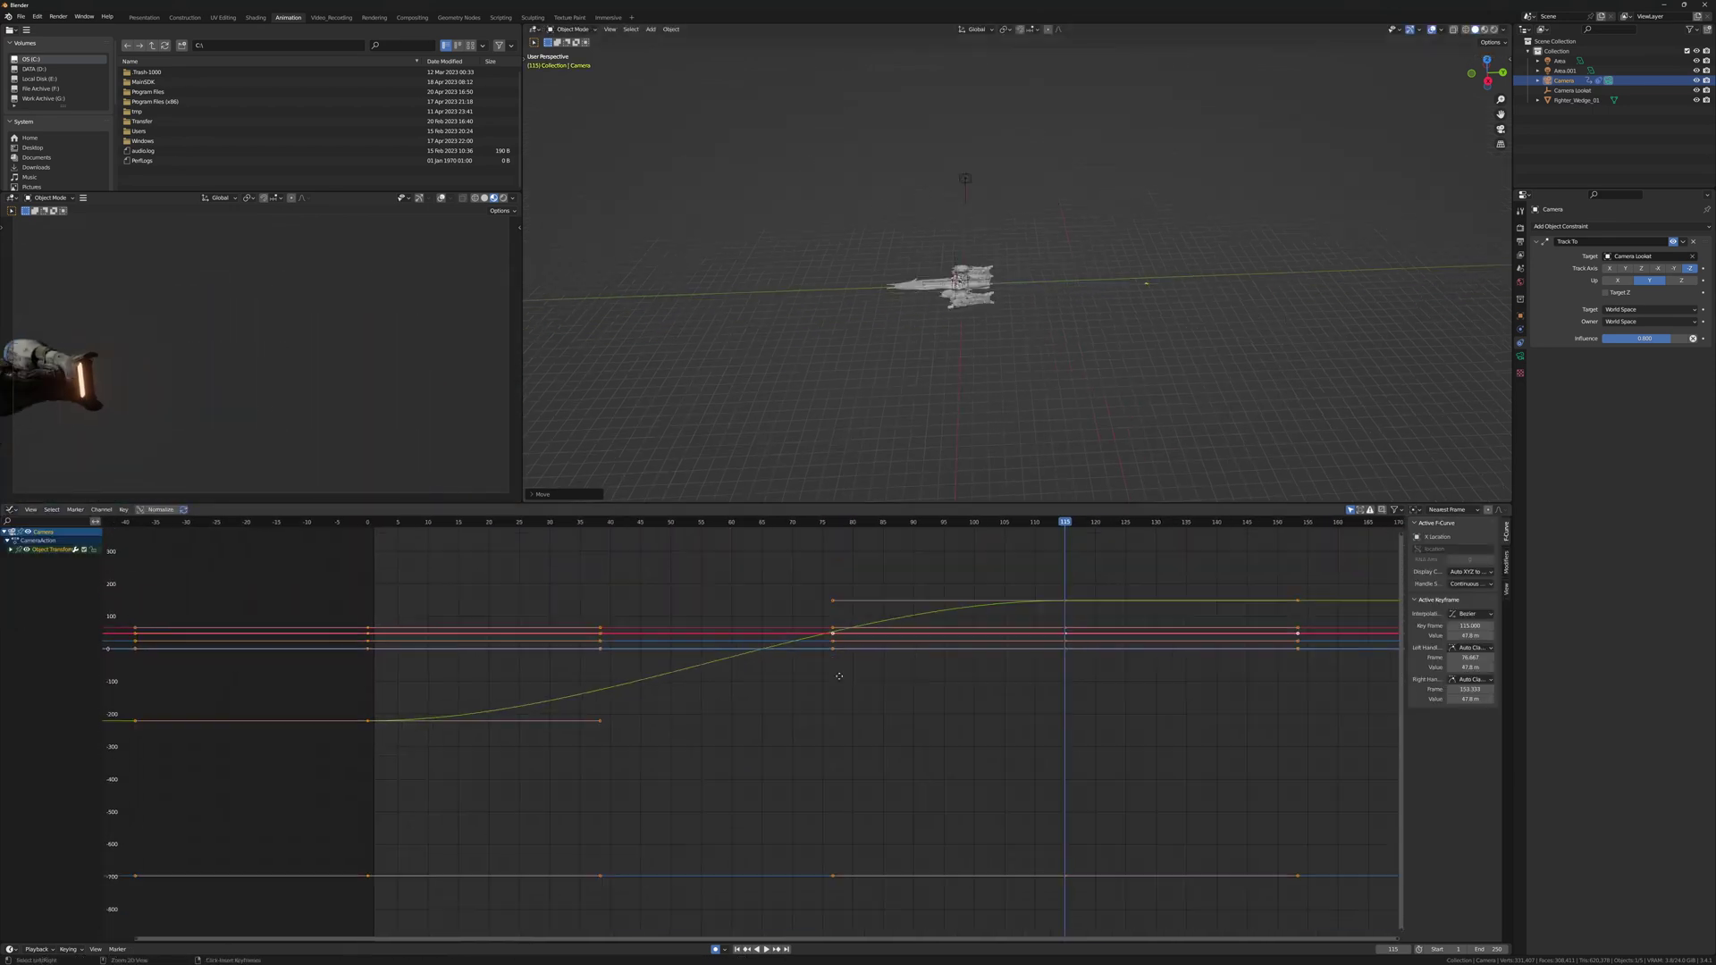
left_click(839, 677)
left_click(1109, 673)
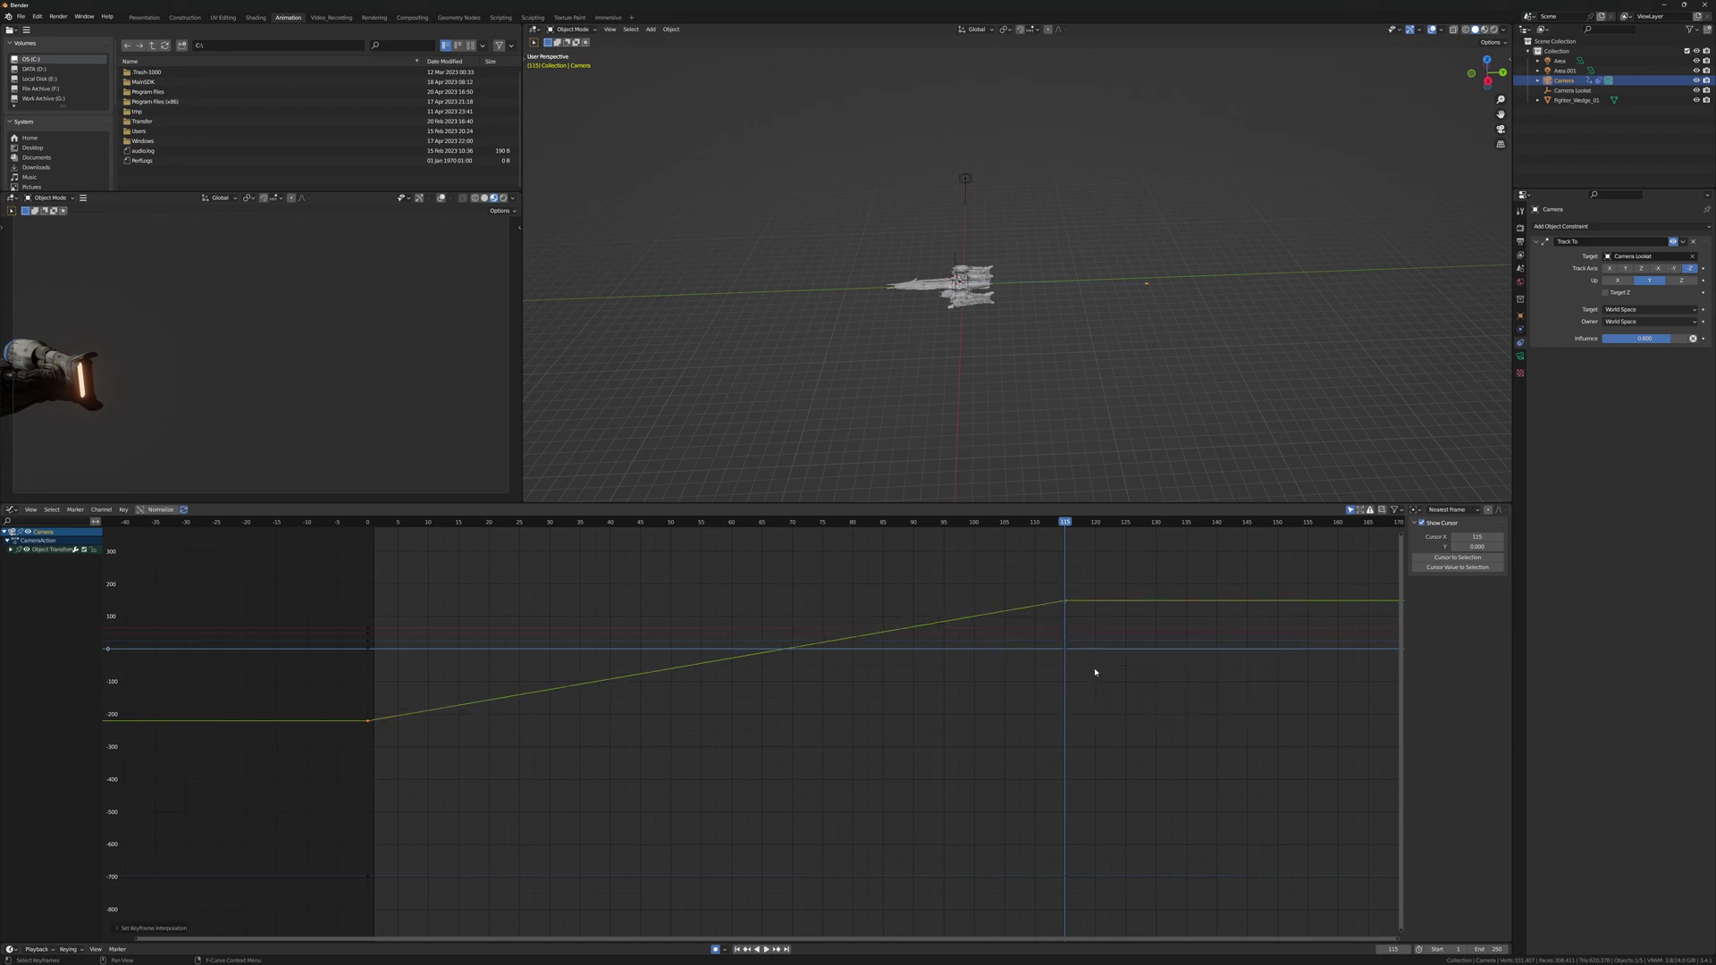
mouse_move(1066, 522)
left_mouse_down()
mouse_move(793, 521)
mouse_move(1065, 522)
left_mouse_up()
Reposition and keyframe the Camera Lookat empty along the flyby
left_click(1144, 284)
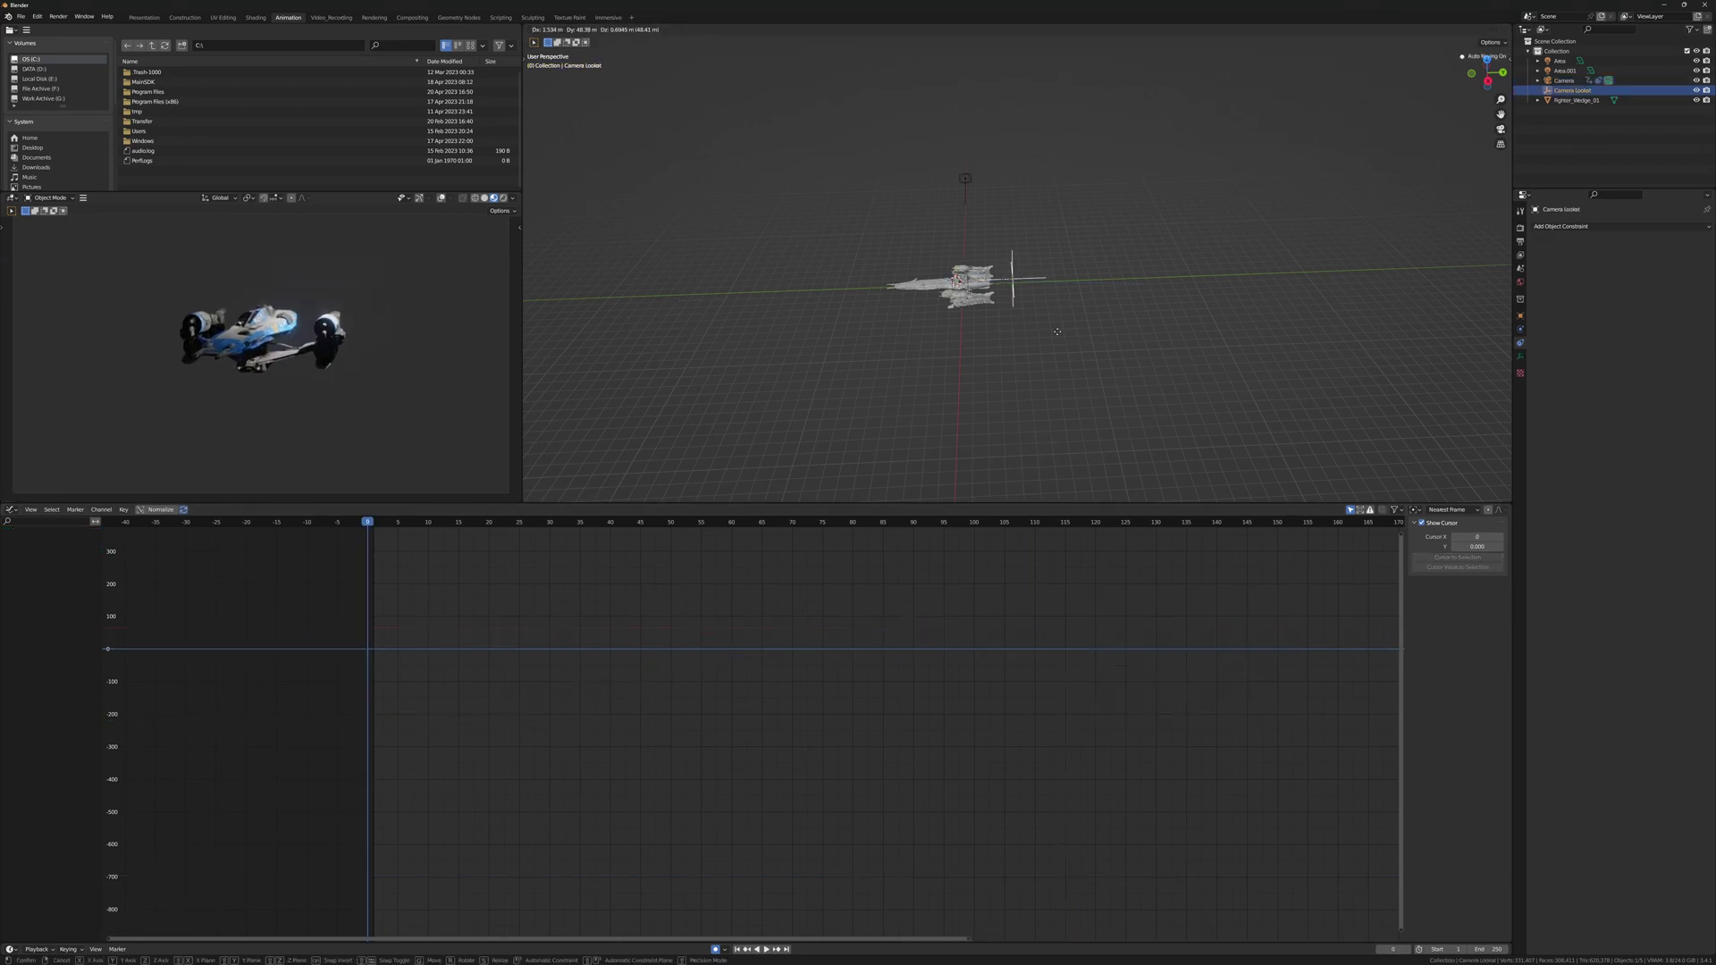
left_click(1096, 307)
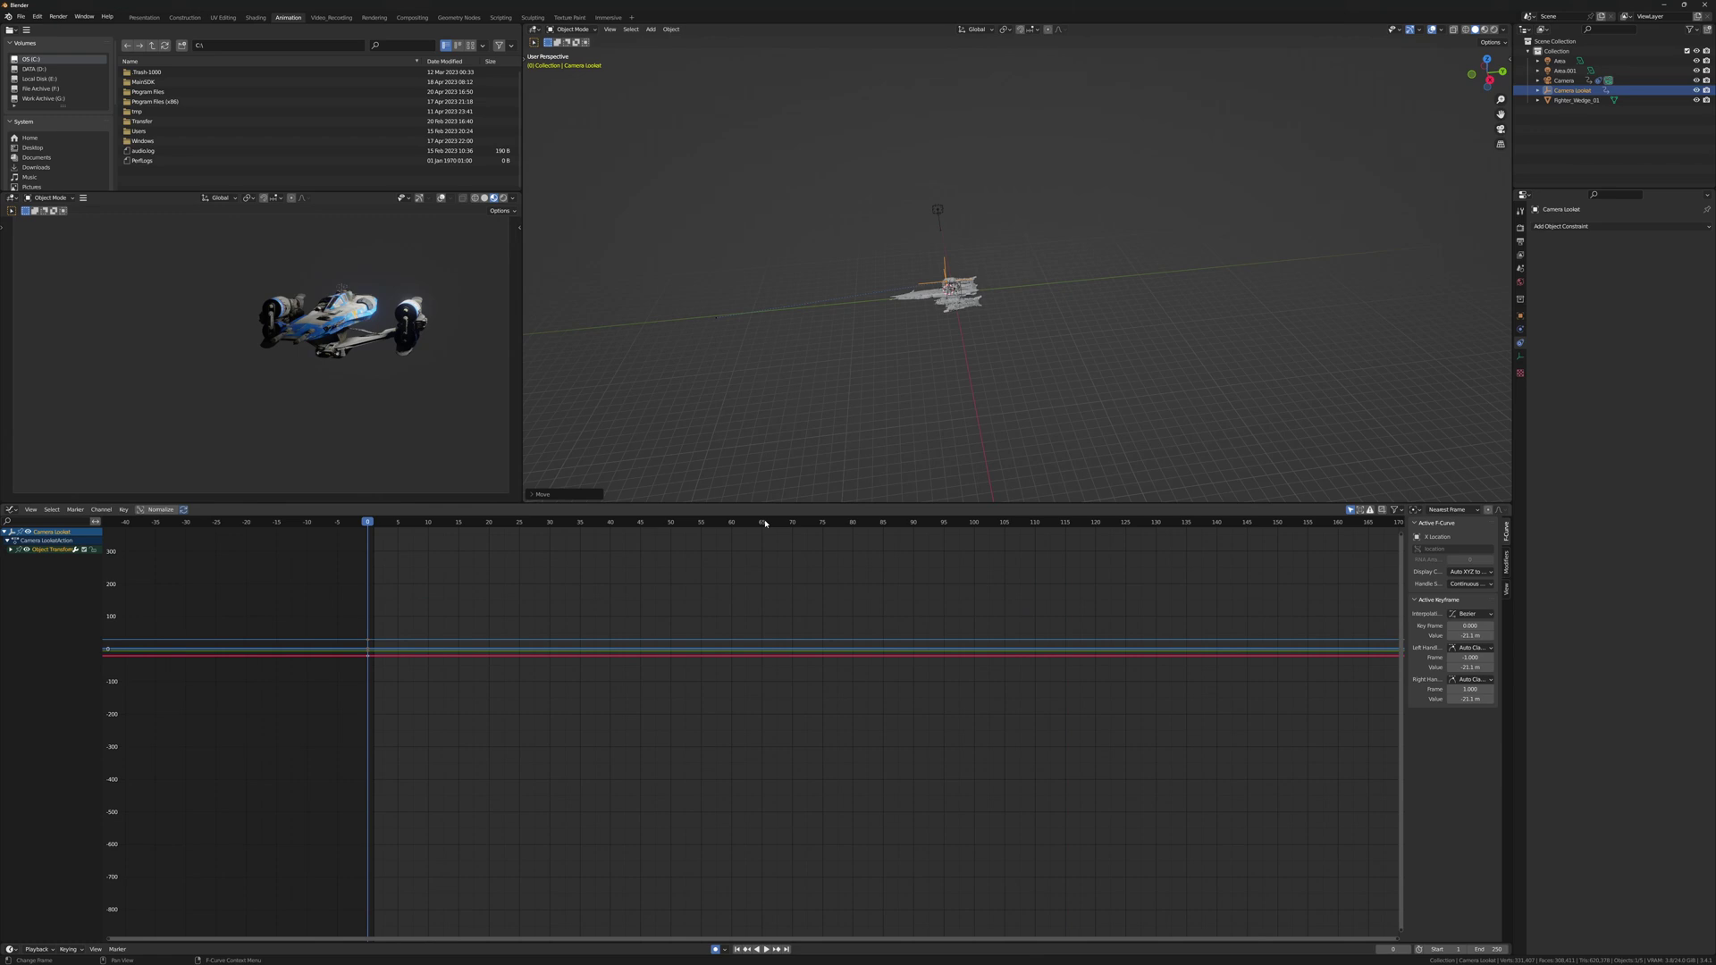
key("ctrl+z")
key("ctrl+shift+z")
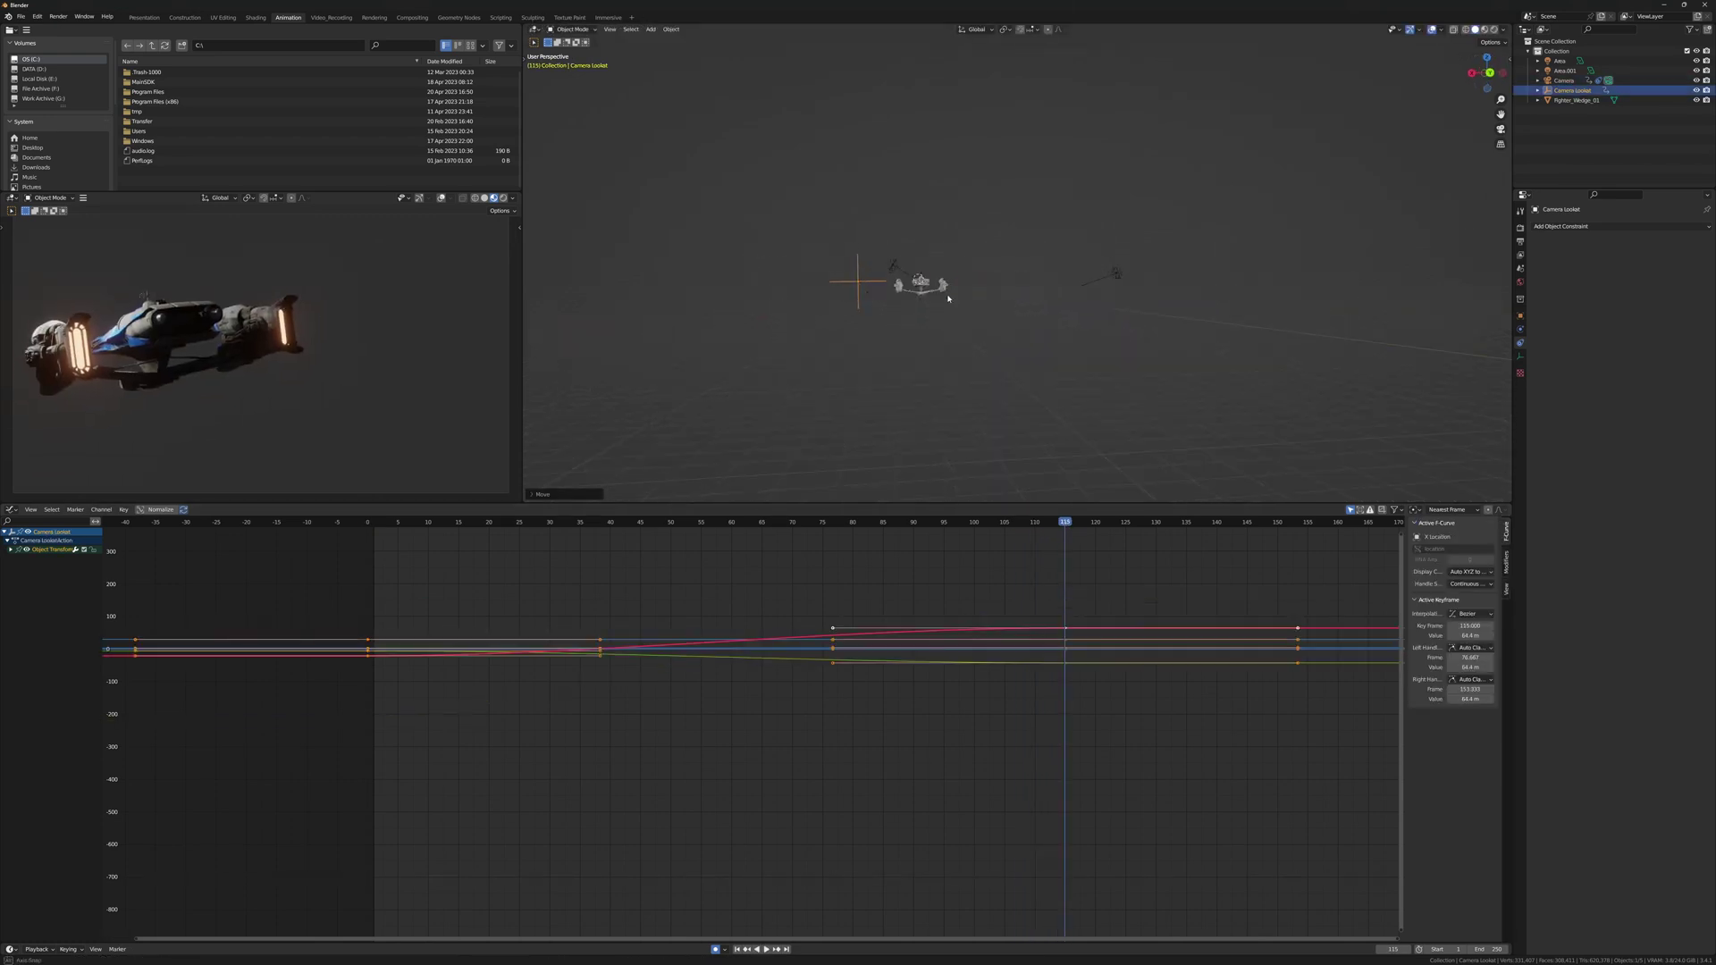
key("ctrl+z")
scroll(910, 320, "up", 4)
key("ctrl+shift+z")
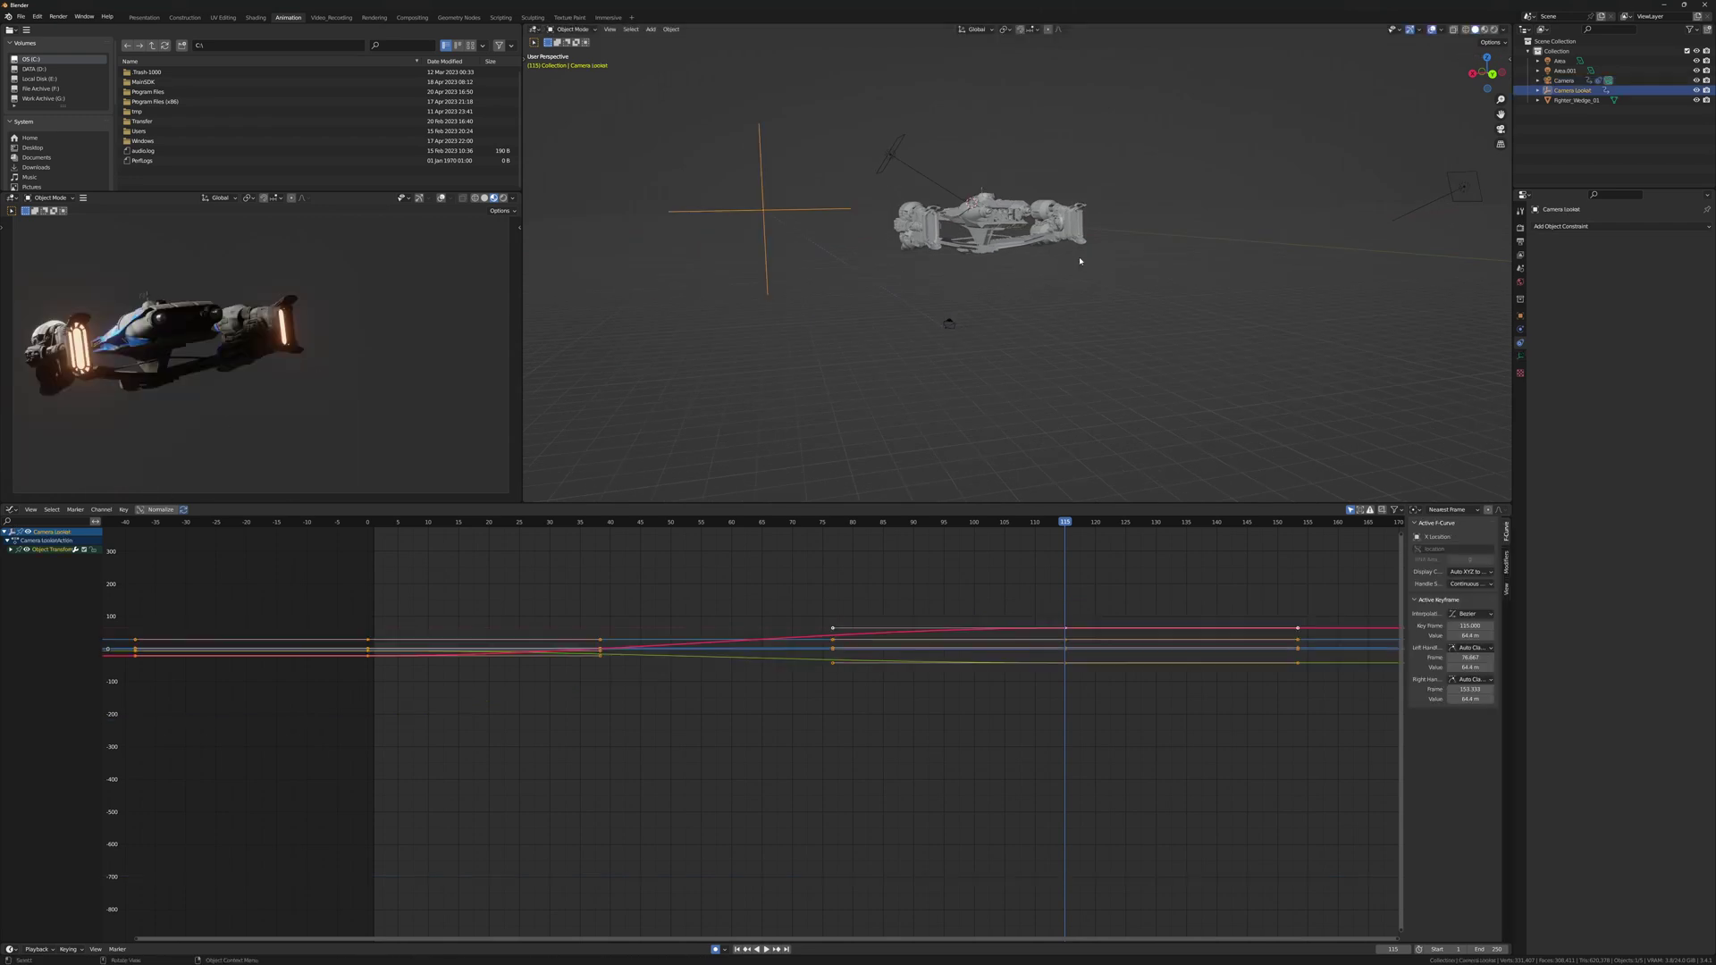
Key the camera's end position and adjust the Track To constraint's influence
left_click(950, 326)
left_click(1654, 338)
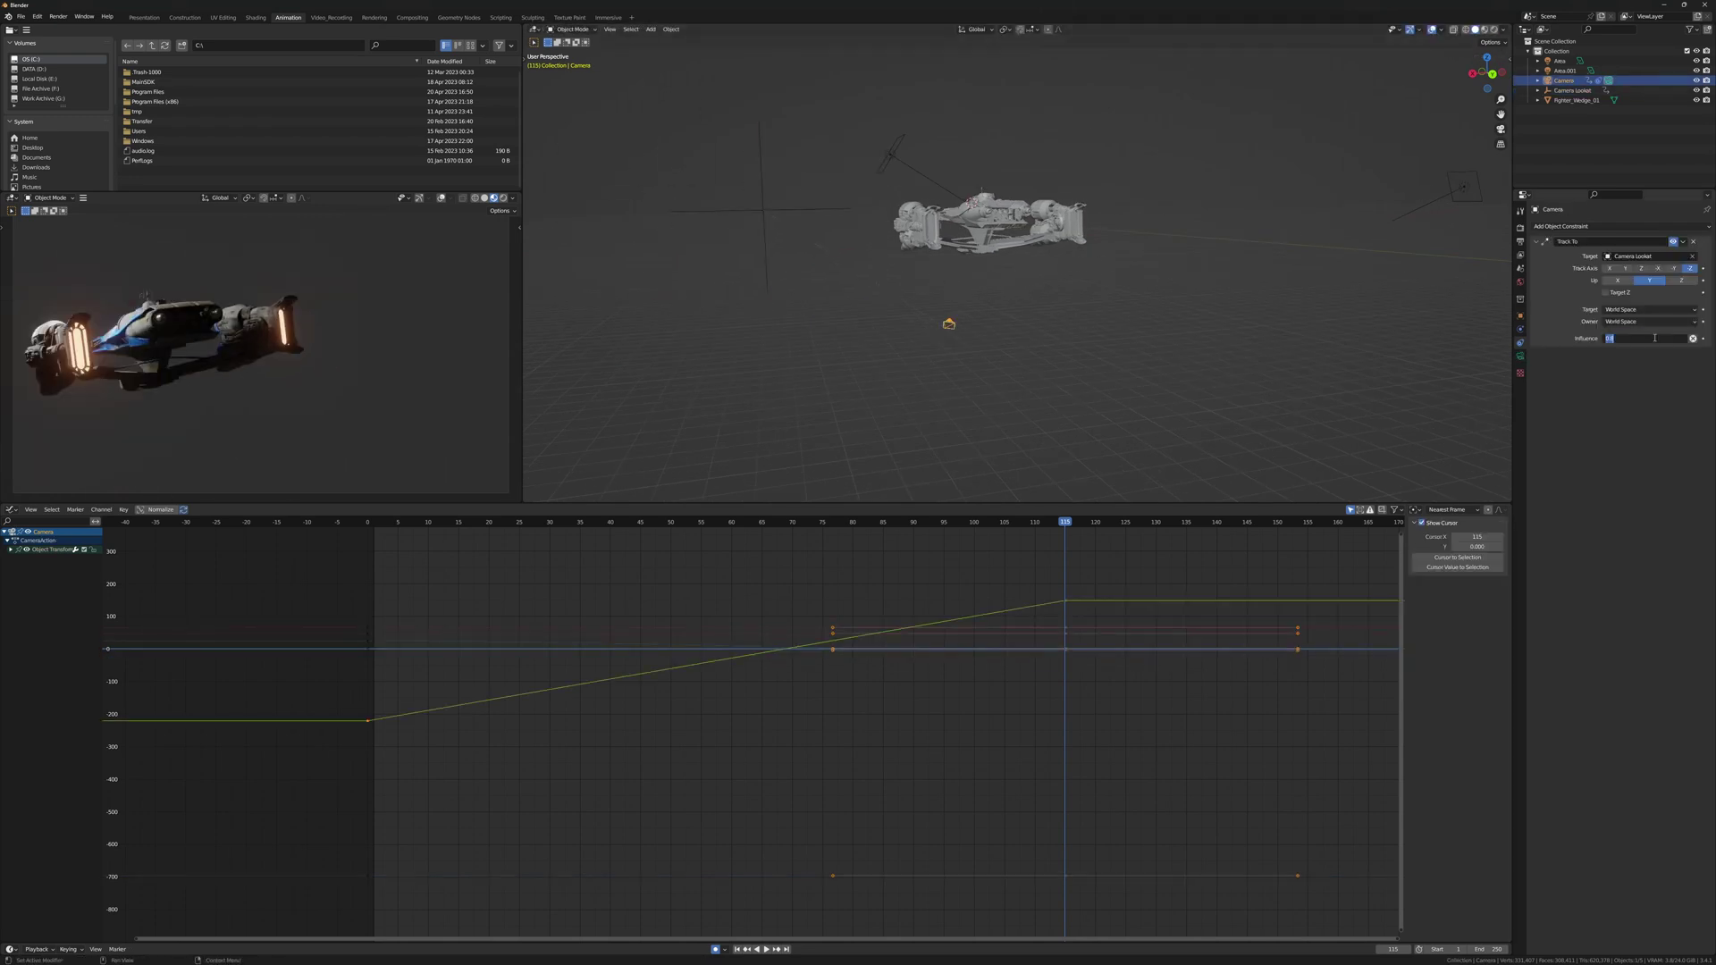
left_click(1007, 332)
middle_click_drag(1010, 335, 1028, 354)
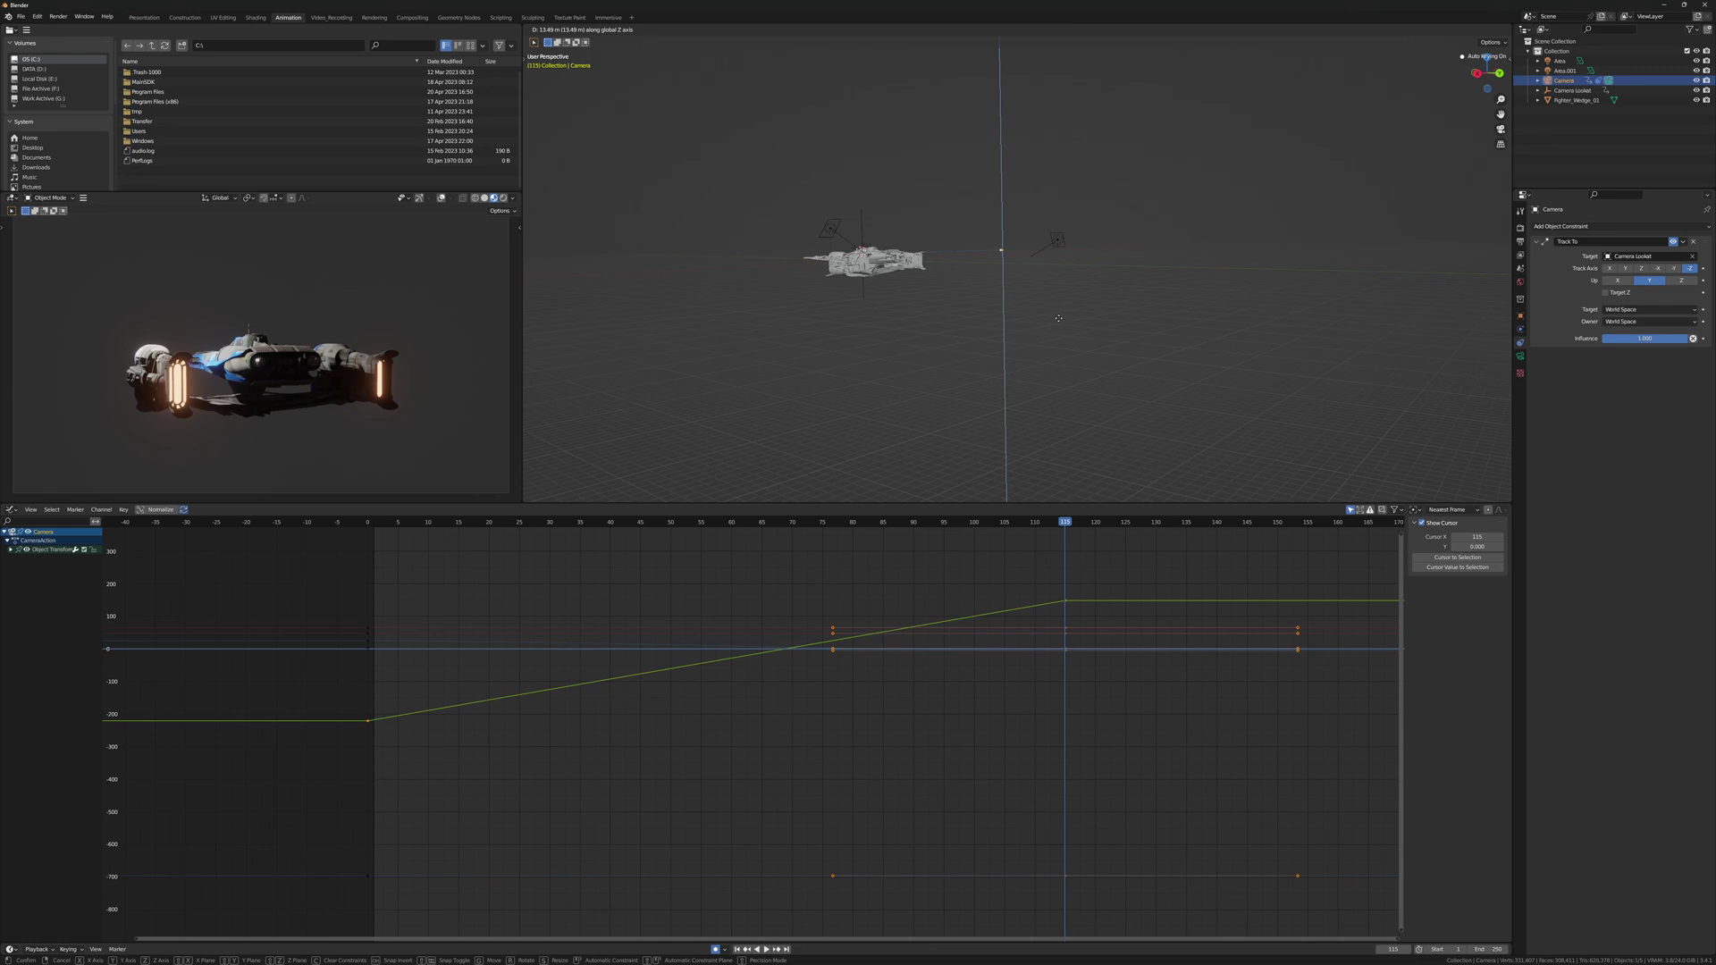
left_click(1058, 318)
left_click_drag(447, 522, 361, 510)
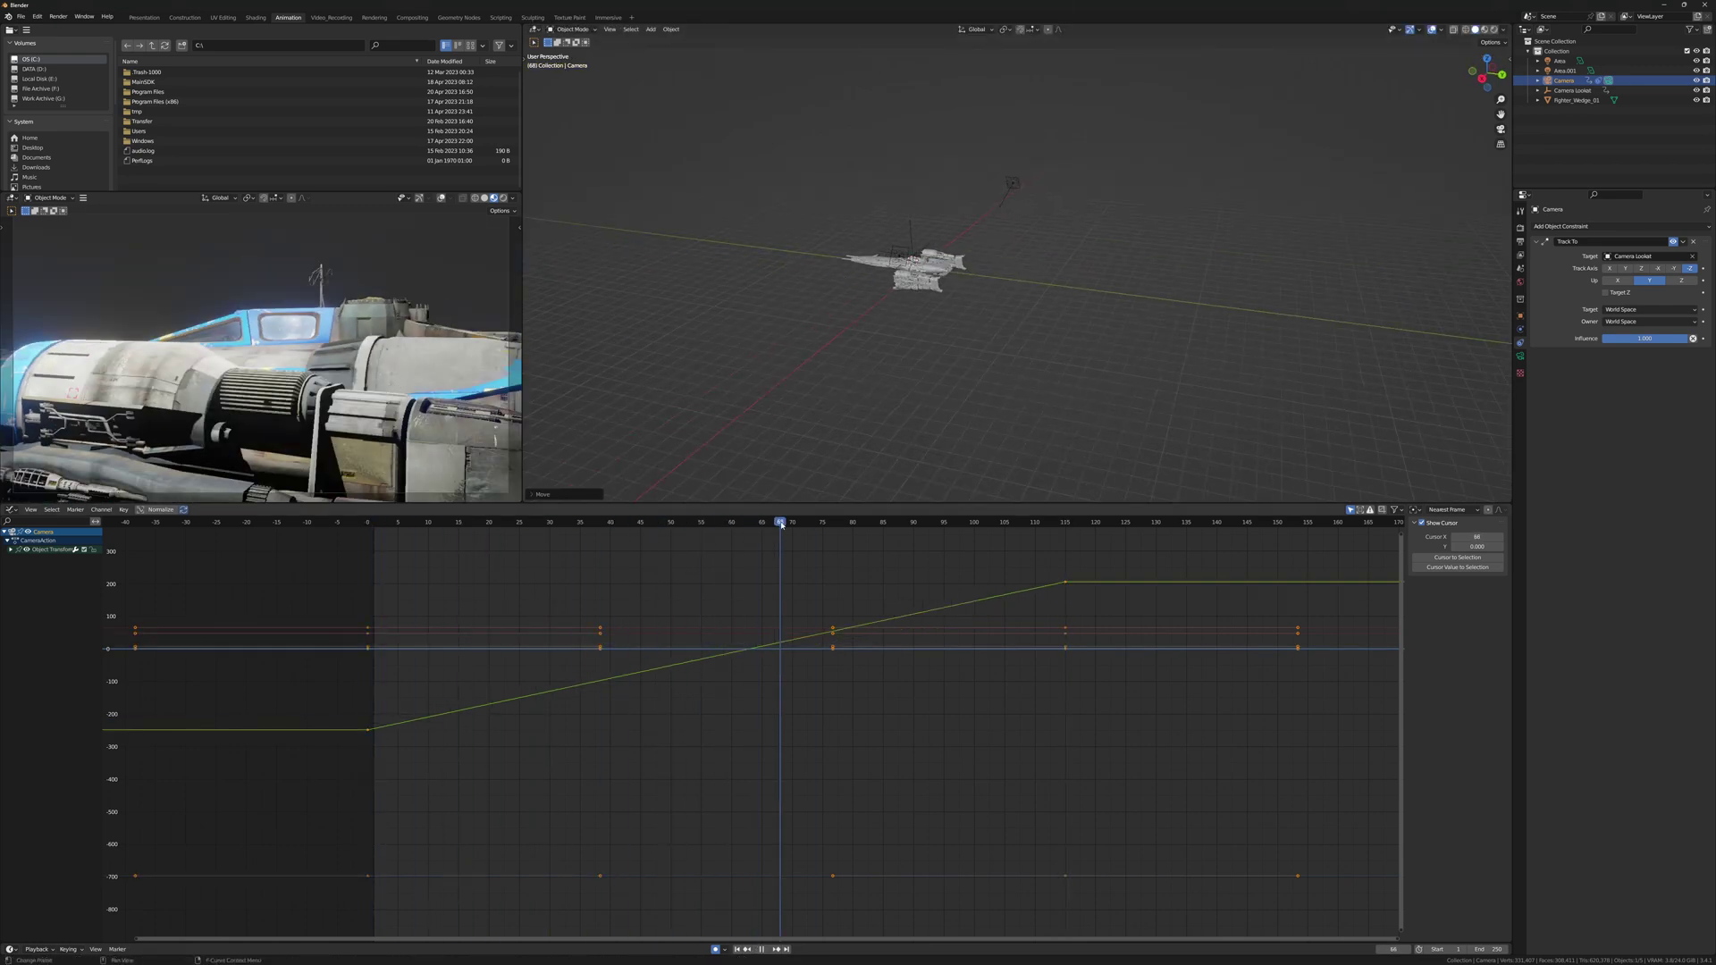
Play back the flyby animation, then return to the first frame
key("Escape")
left_click(927, 239)
key("space")
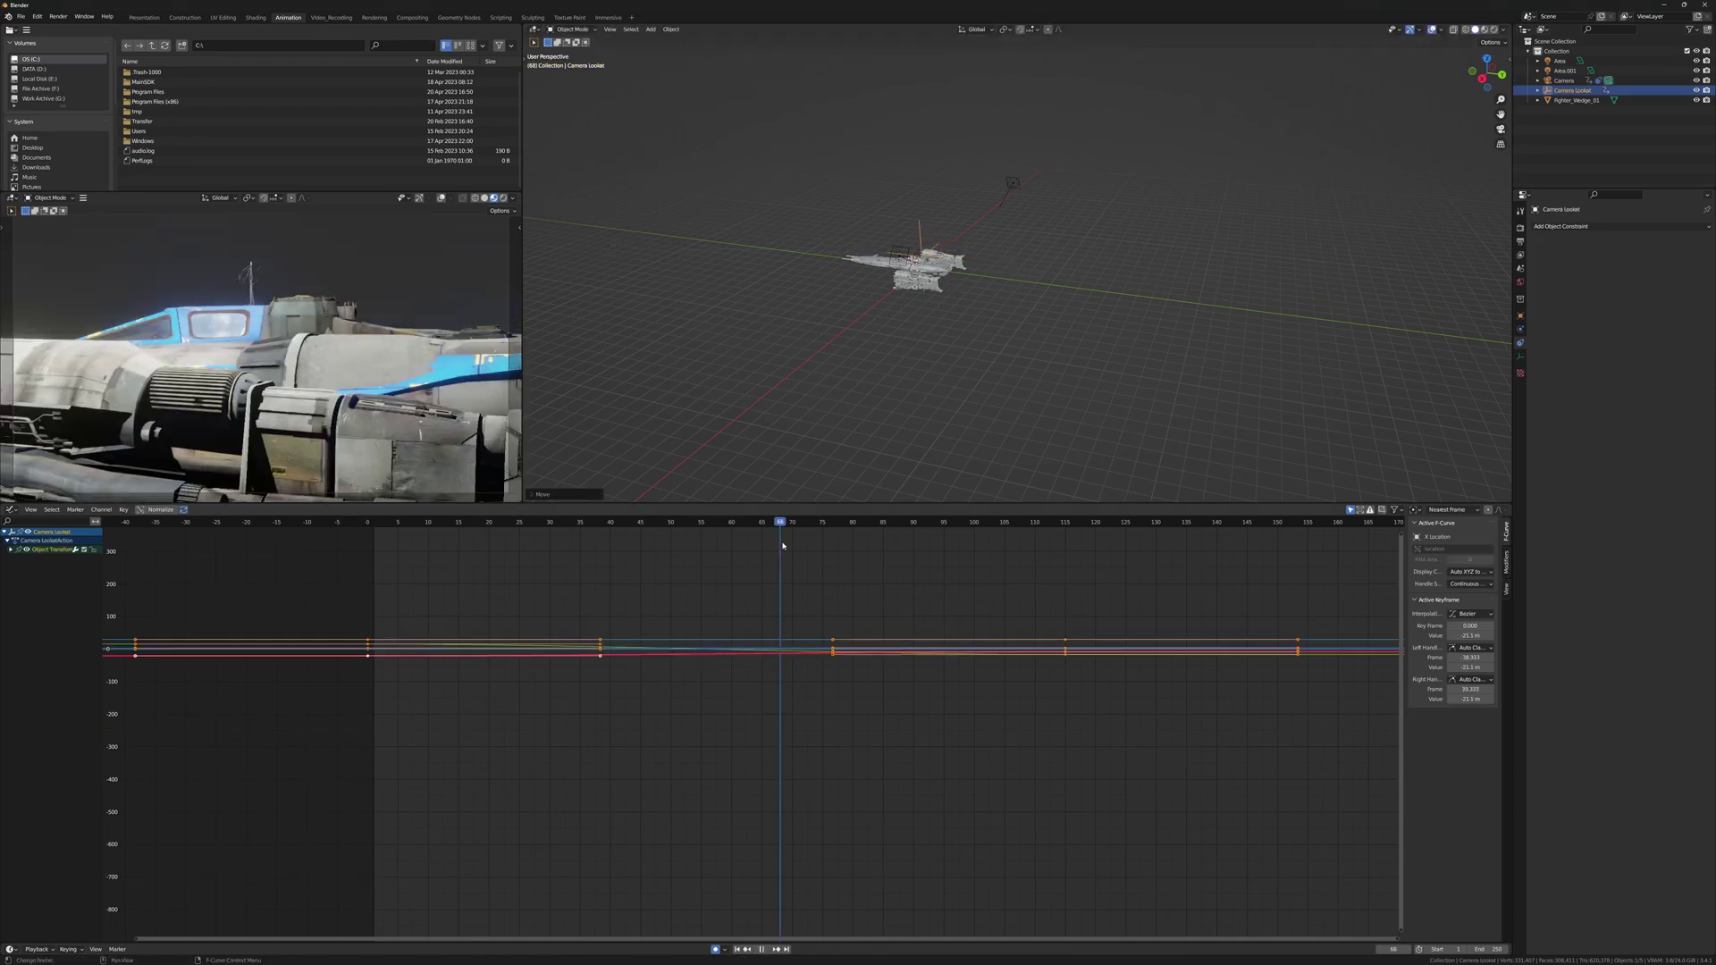
key("Escape")
left_click(887, 327)
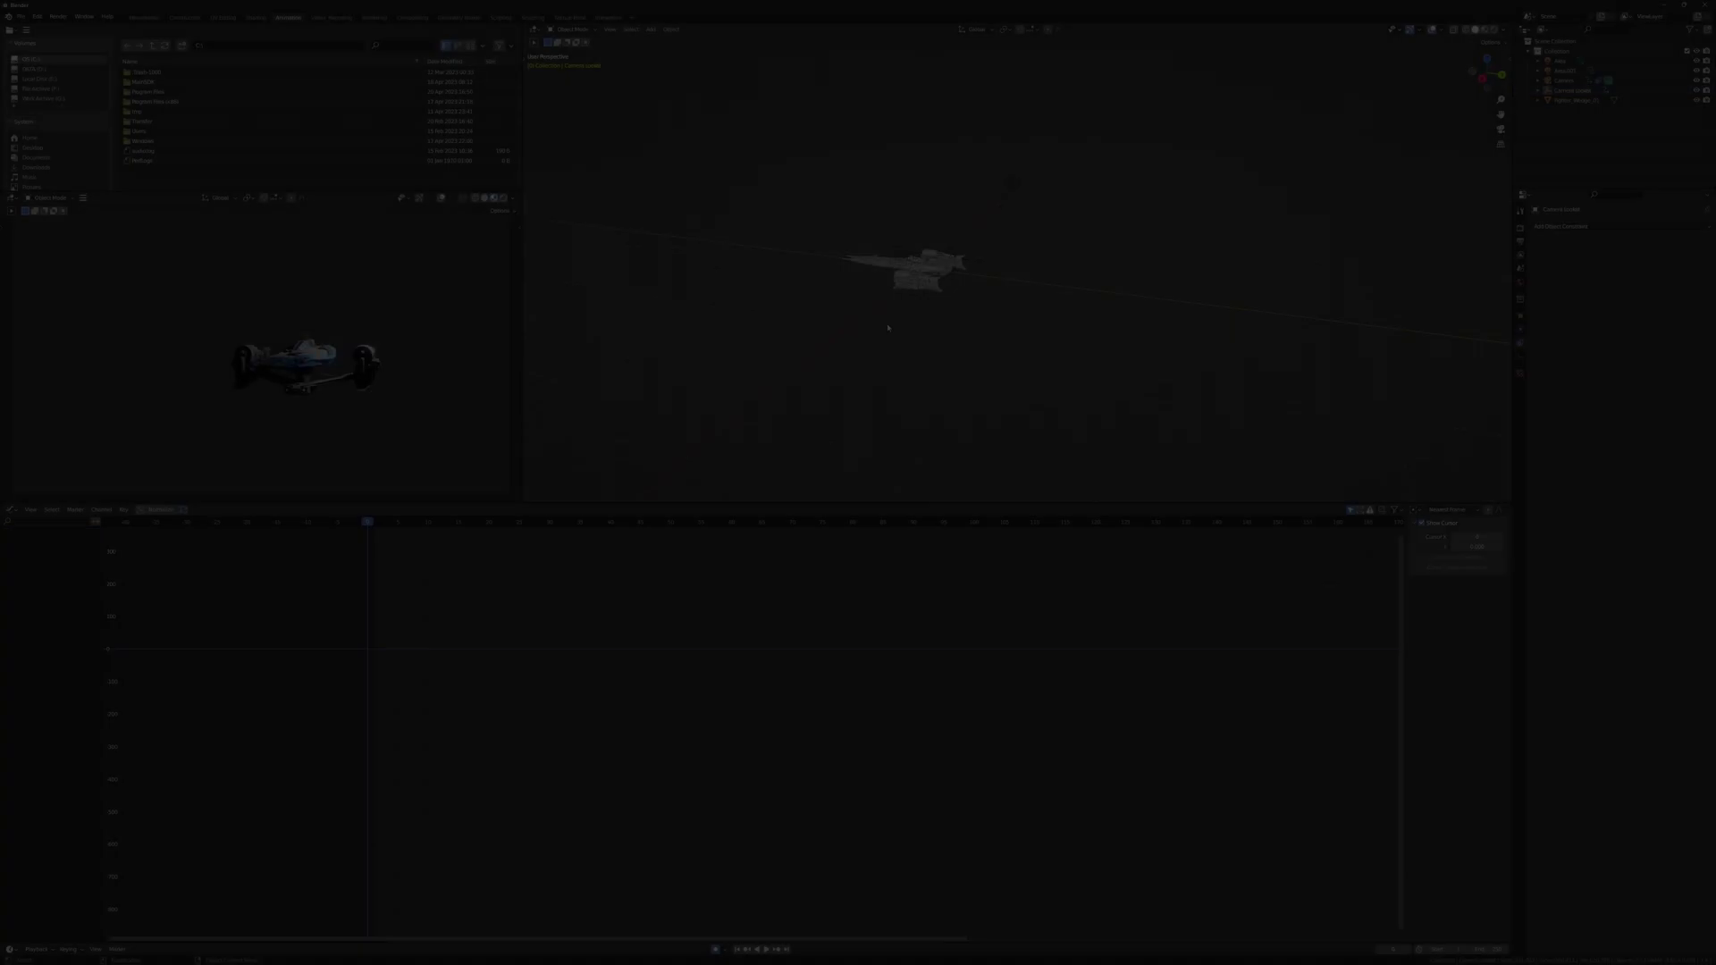
Save the scene as Fighter_Pass_01.blend
key("ctrl+s")
key("Return")
left_click(1153, 295)
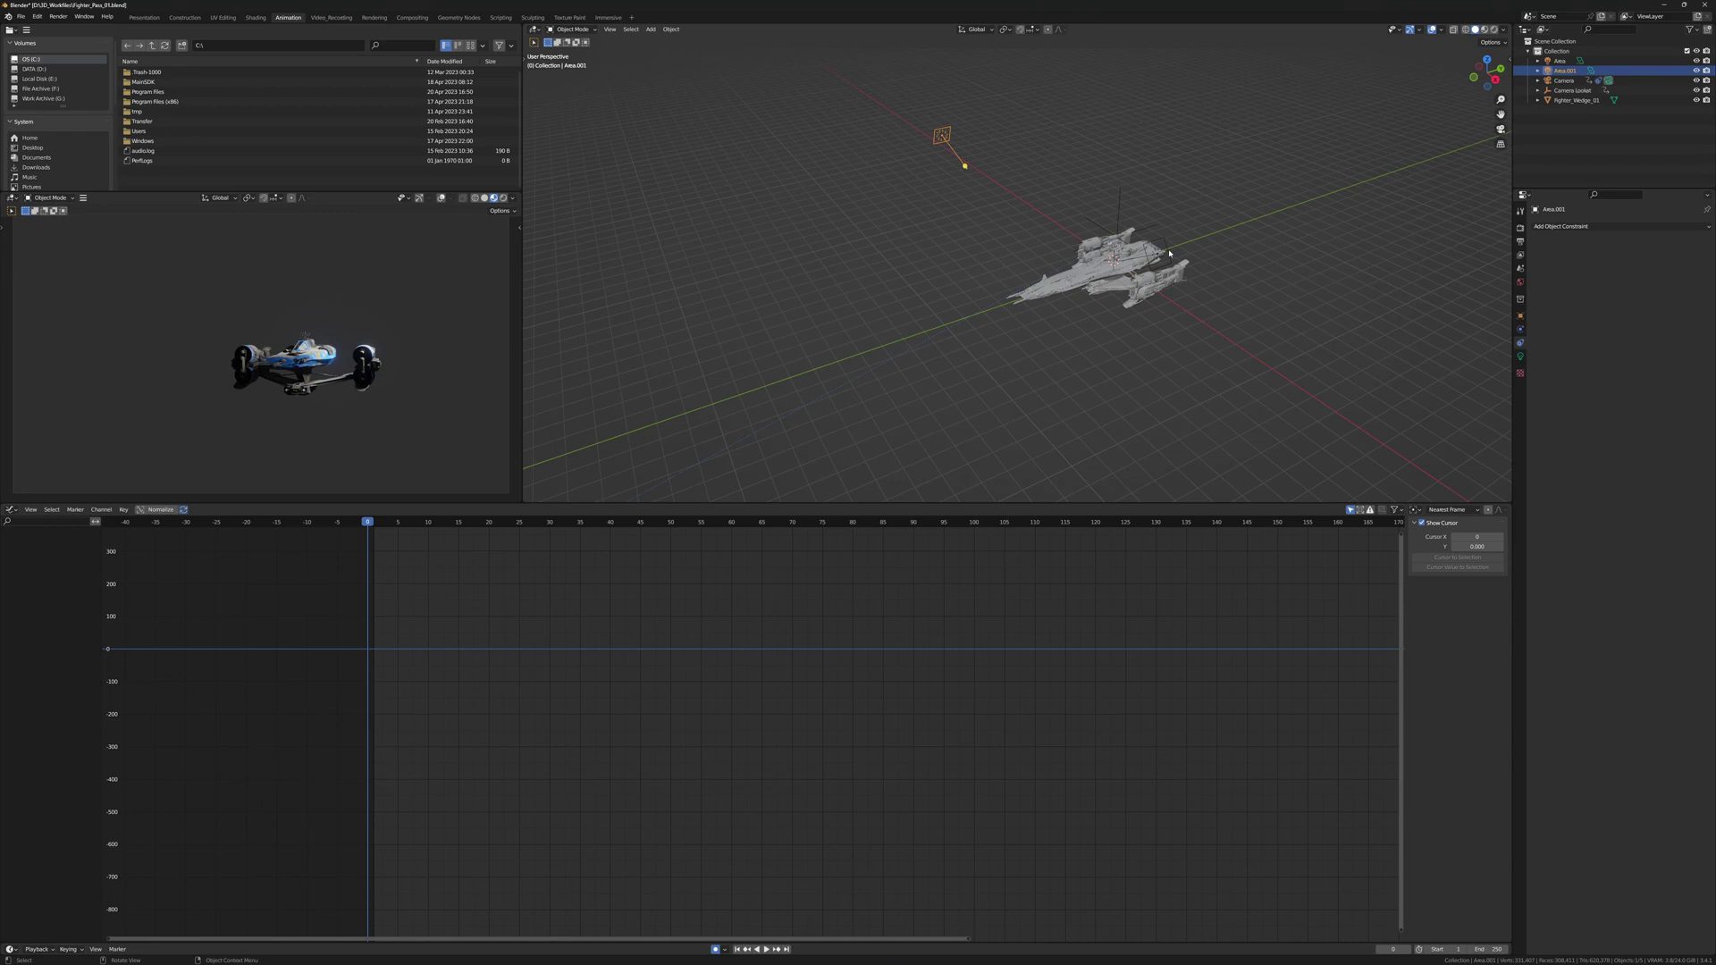
Re-aim the Area light and adjust the render shadow and indirect lighting settings
left_click(1198, 308)
left_click(1559, 60)
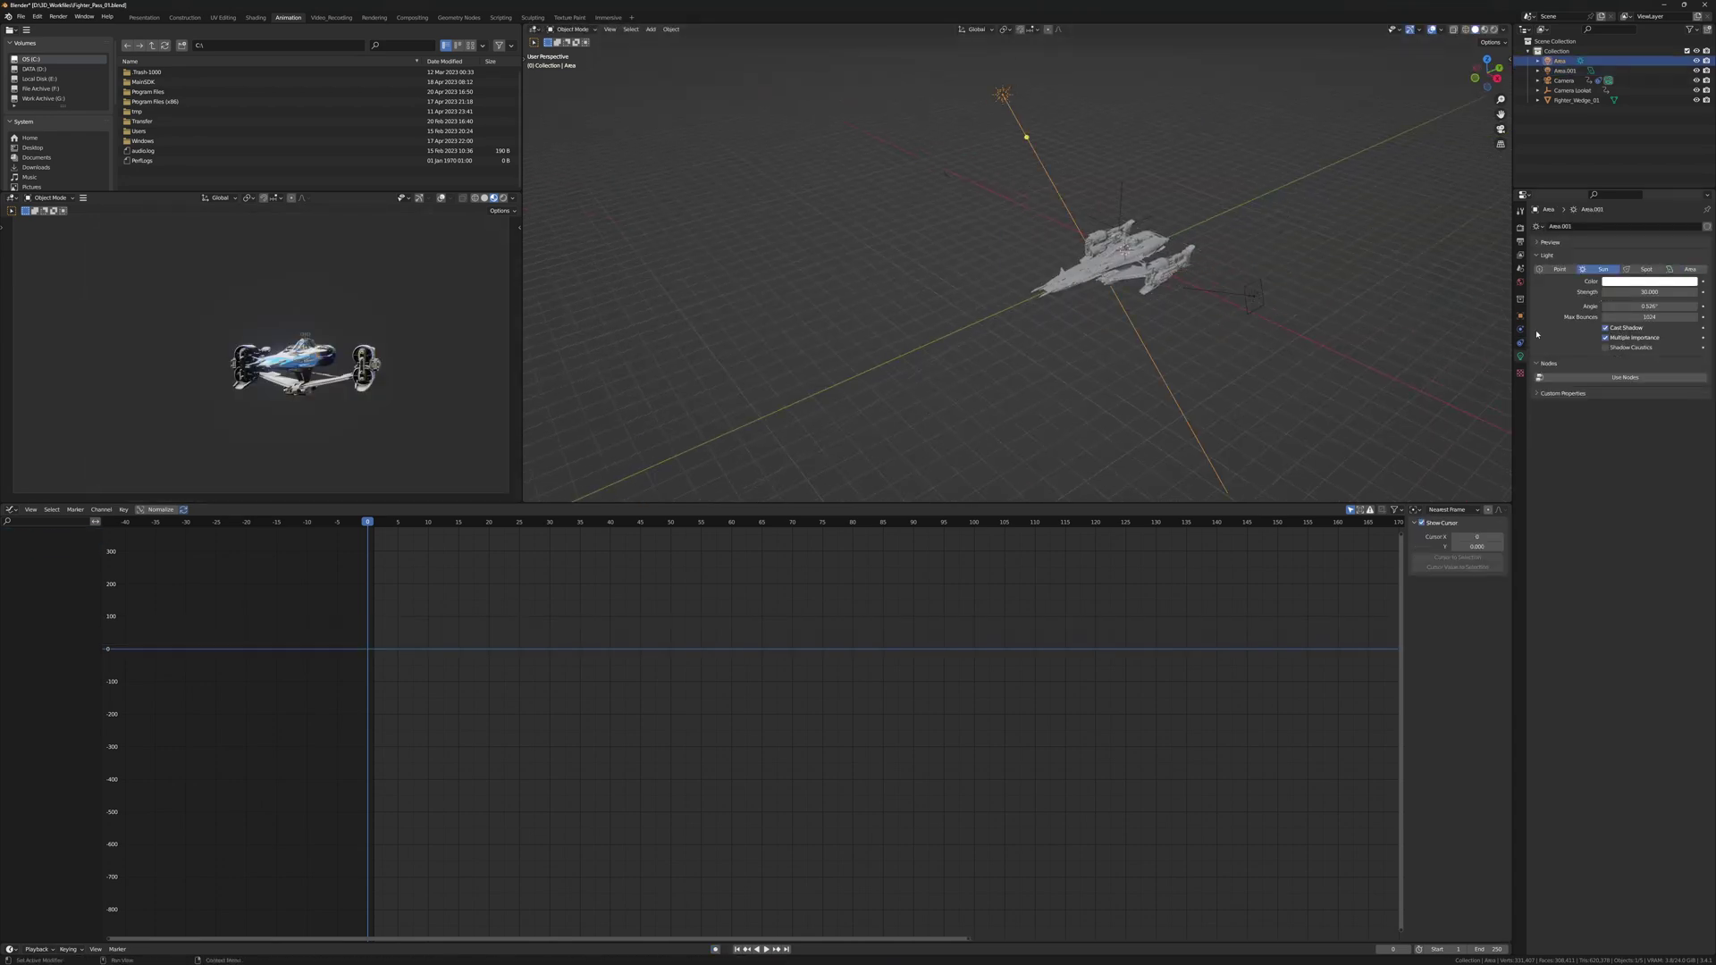
left_click(1520, 228)
left_click(1536, 410)
left_click(1555, 484)
left_click(1655, 572)
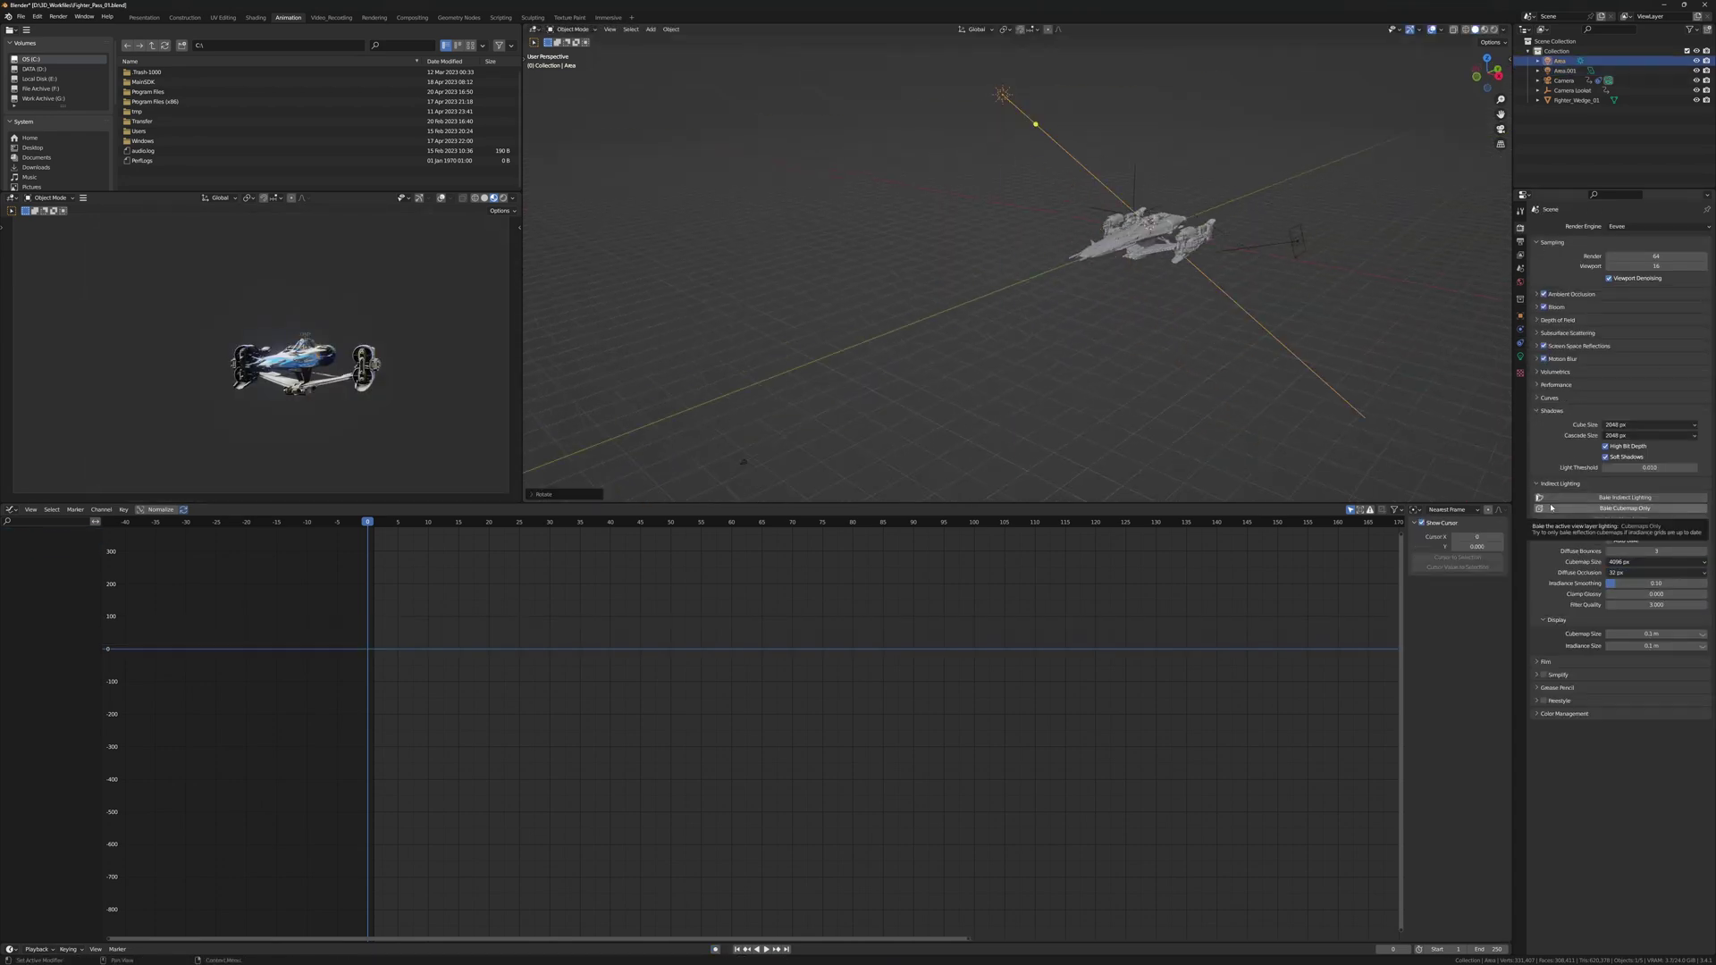
left_click(1520, 357)
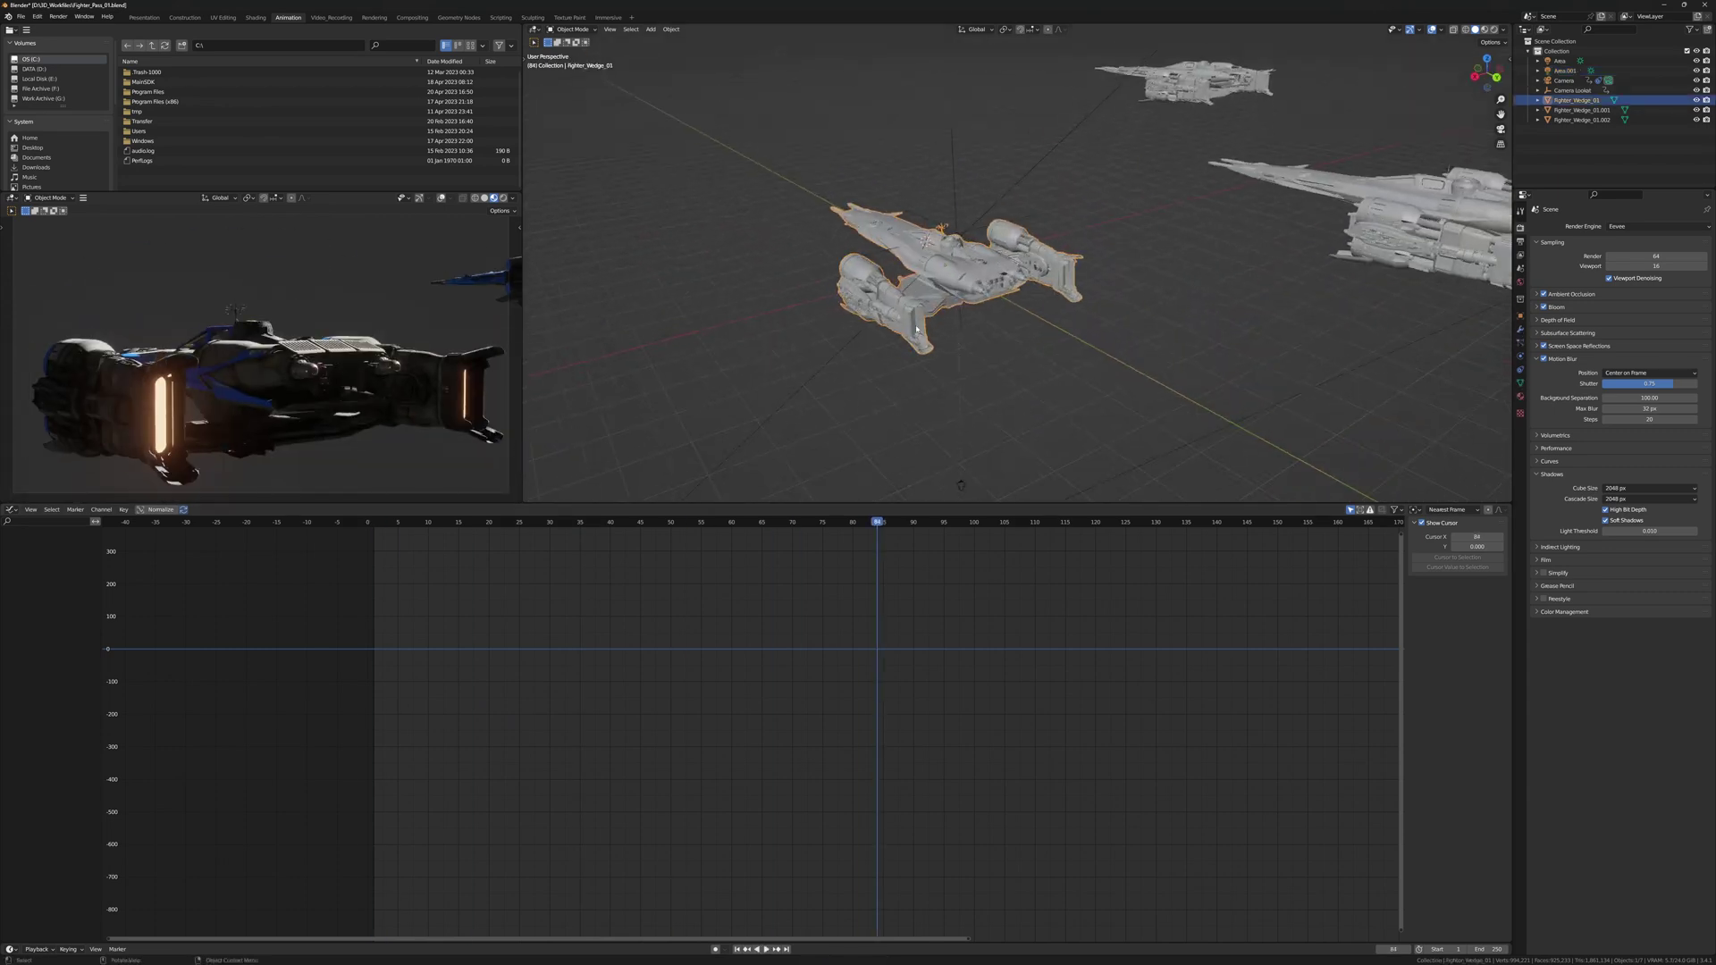
Add a cylinder at the engine and give it a new material named Exhaust_Jet
key("shift+a")
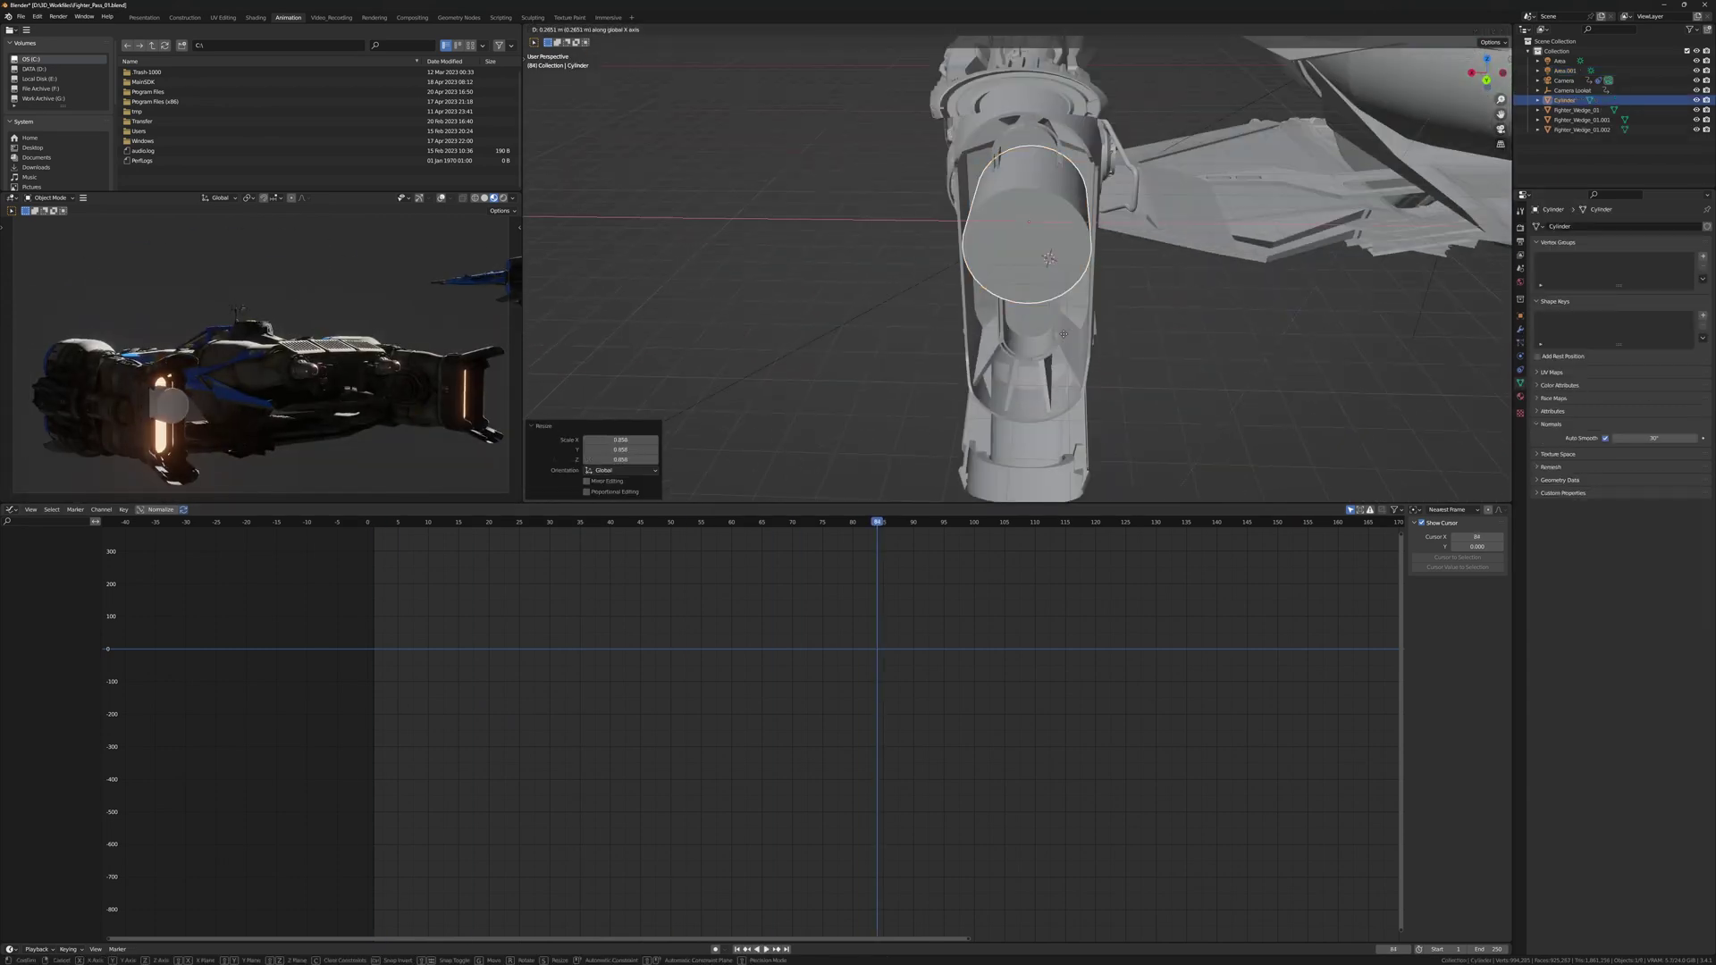
left_click_drag(885, 273, 1156, 194)
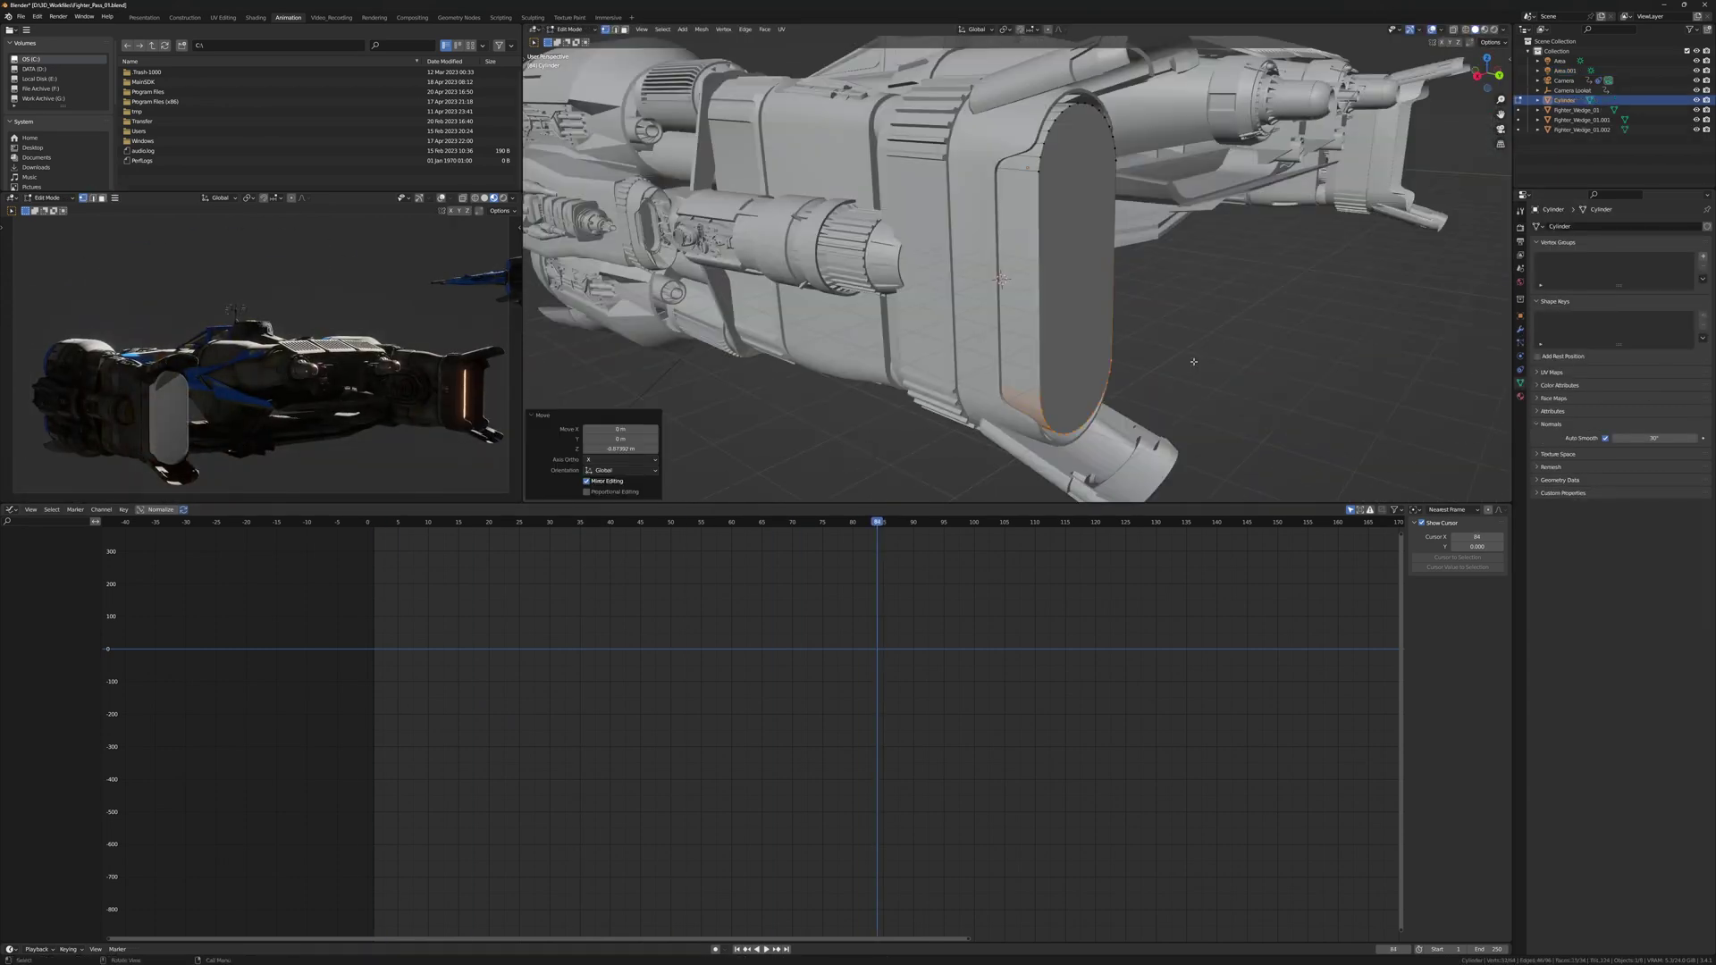
left_click(1521, 396)
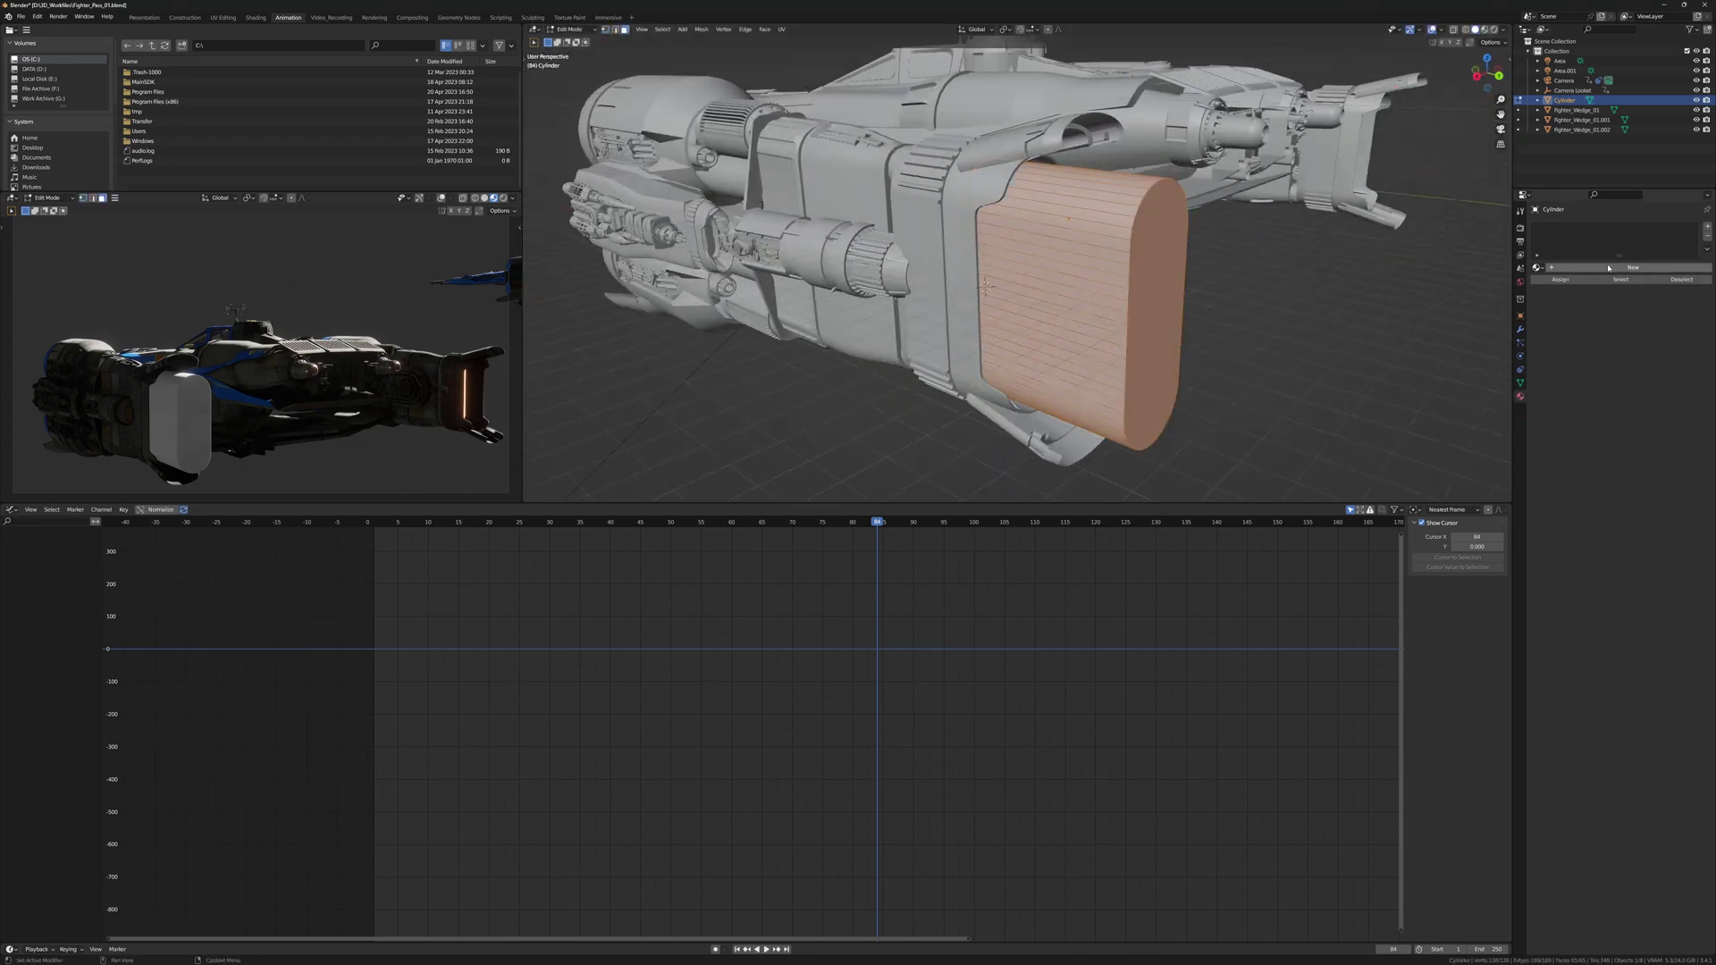
left_click(1632, 268)
double_click(1584, 267)
type("Exhaust_Jet")
key("Return")
Load Jet_Exhaust_01.jpg as an image texture for the exhaust's base colour
left_click(1606, 380)
left_click(1271, 521)
left_click(1672, 392)
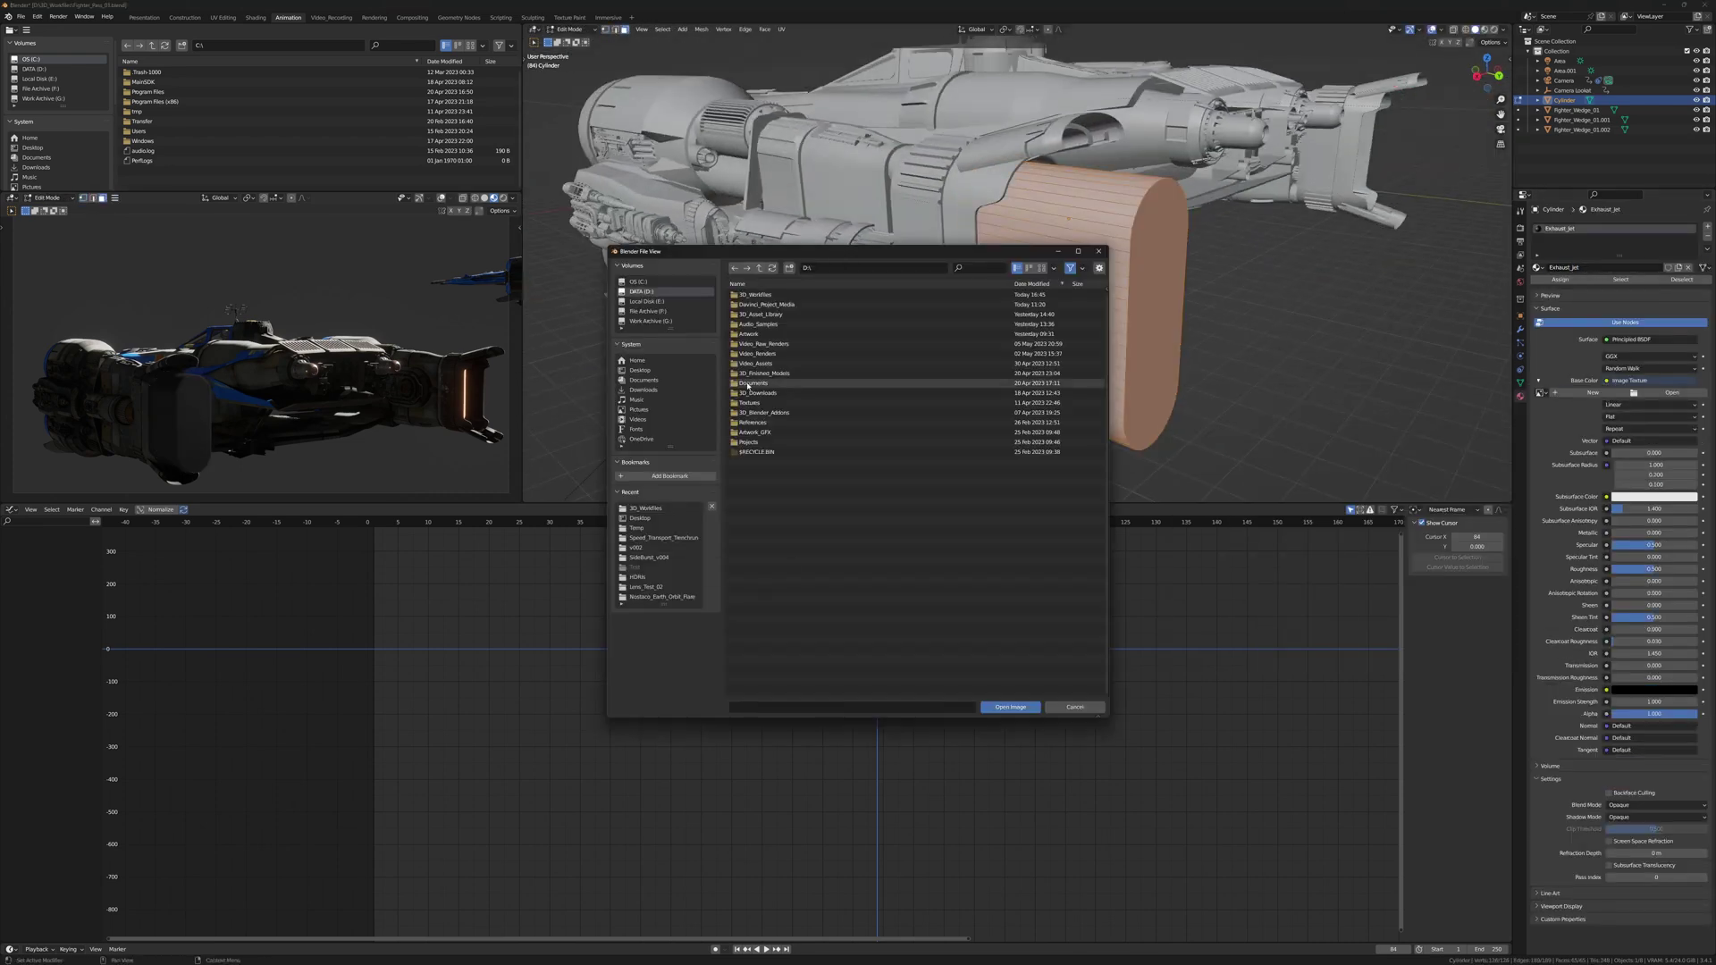
double_click(762, 317)
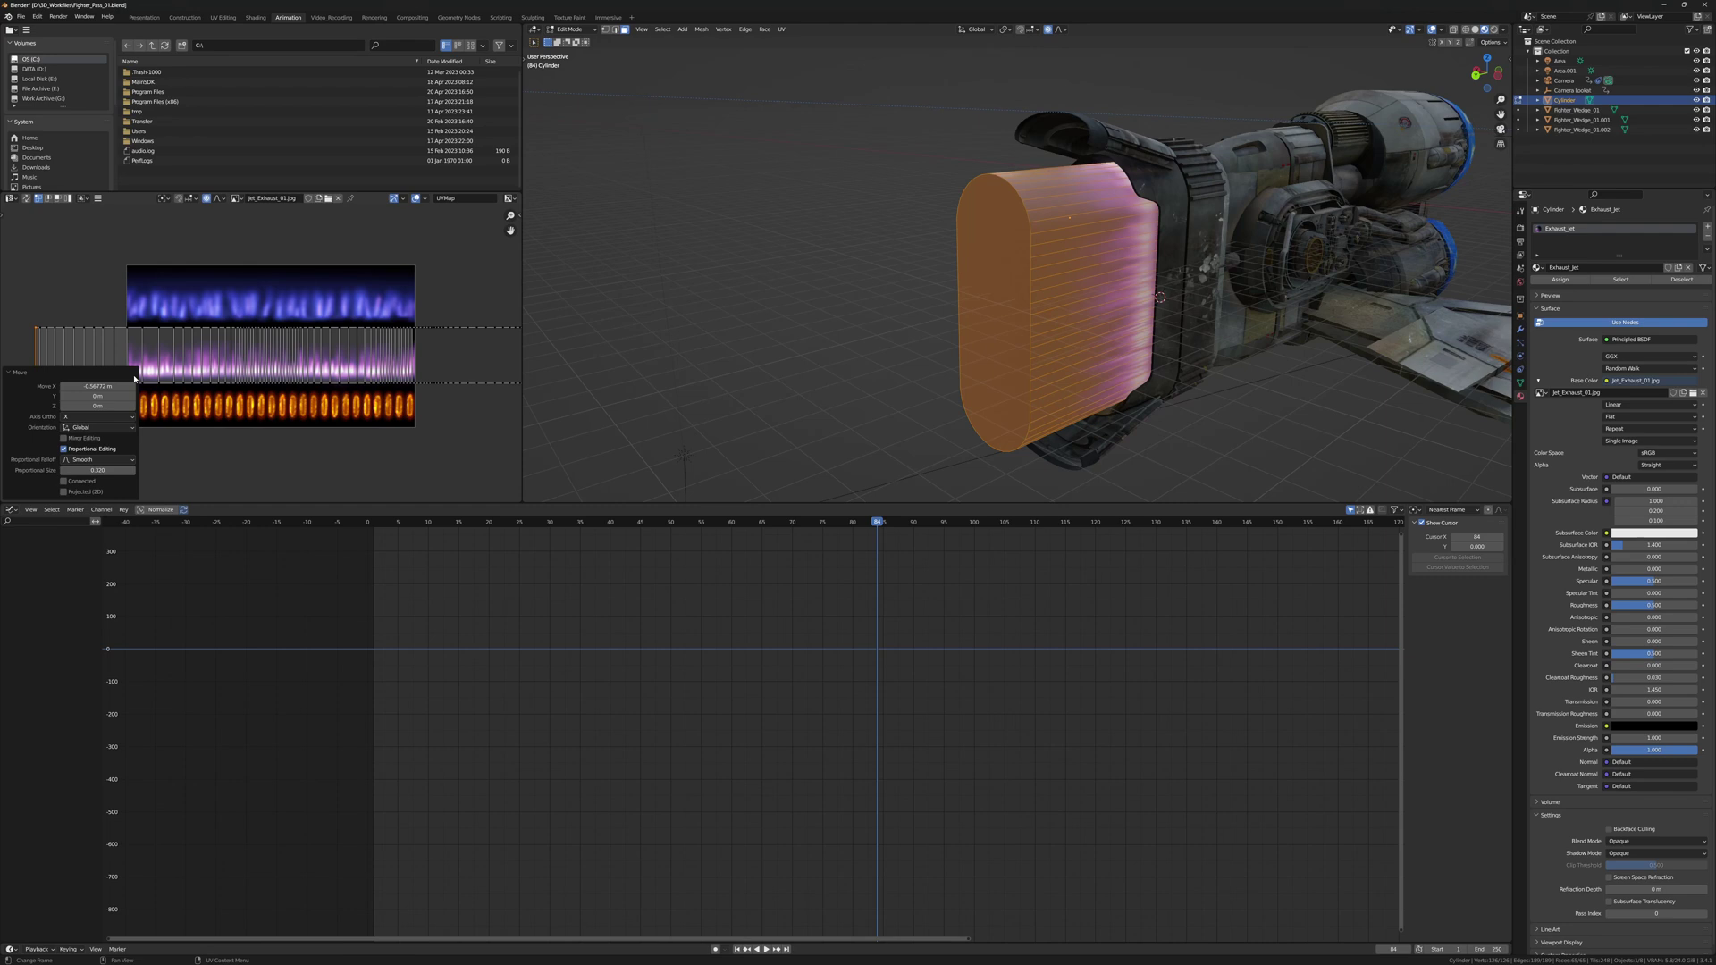
Slide the exhaust UVs onto the purple flame strip, feed Emission, and add a Hue Saturation Value node
key("Home")
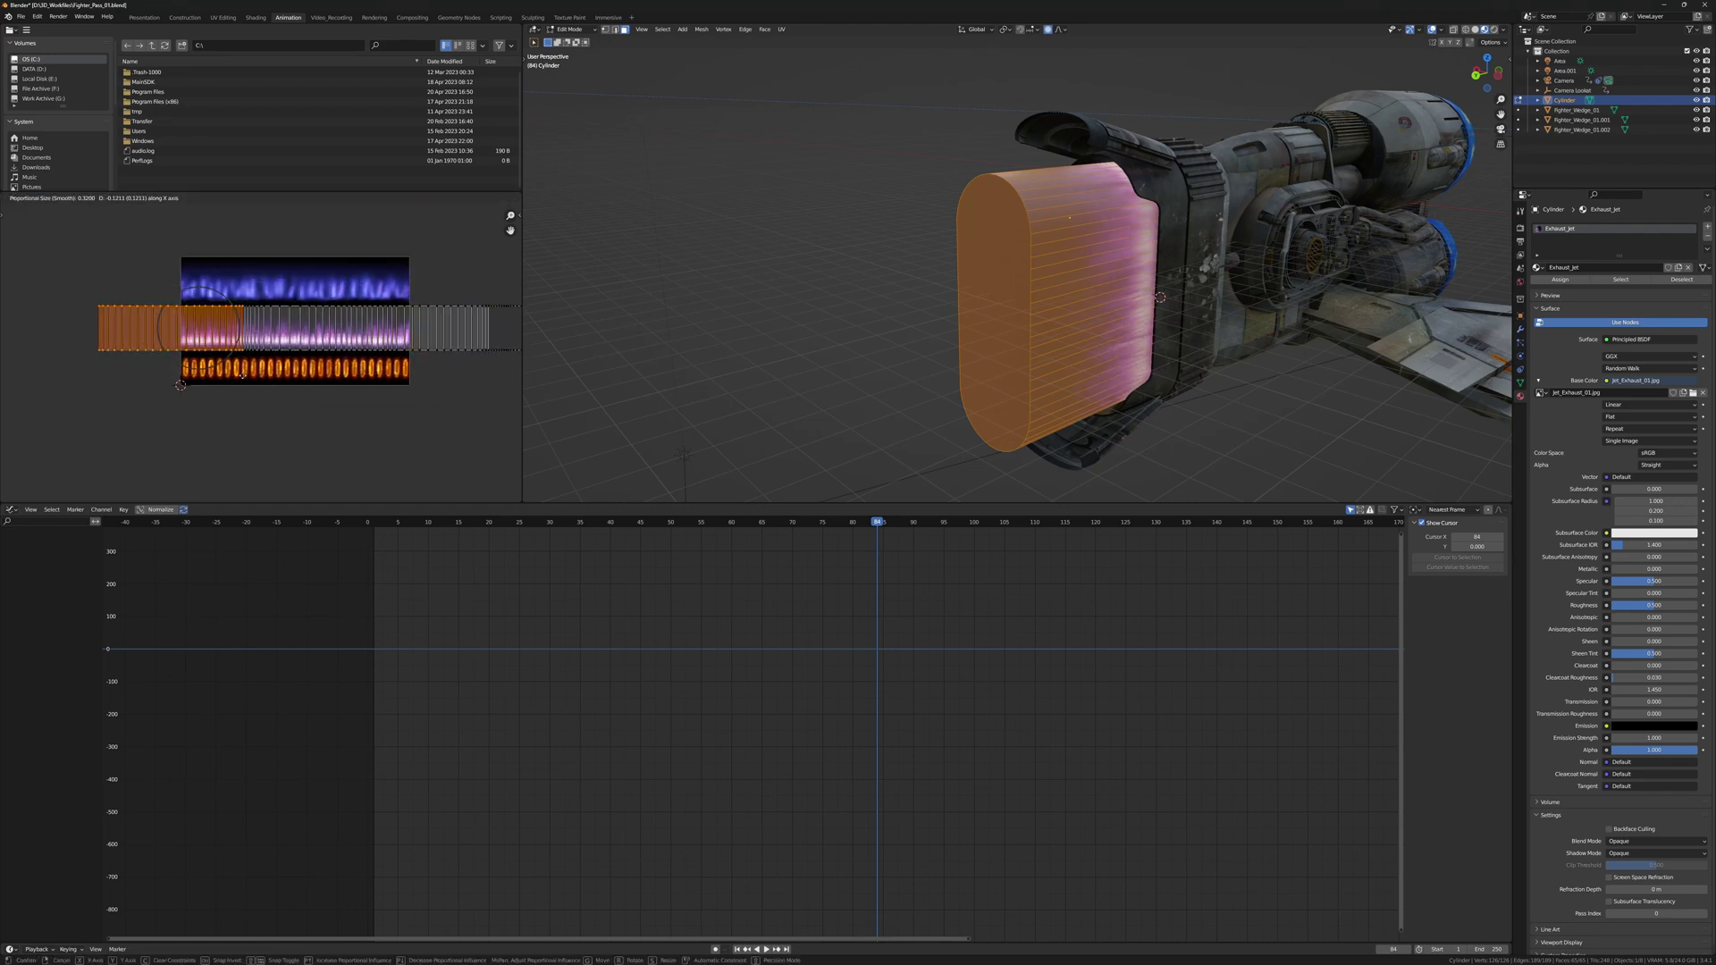
key("g")
key("y")
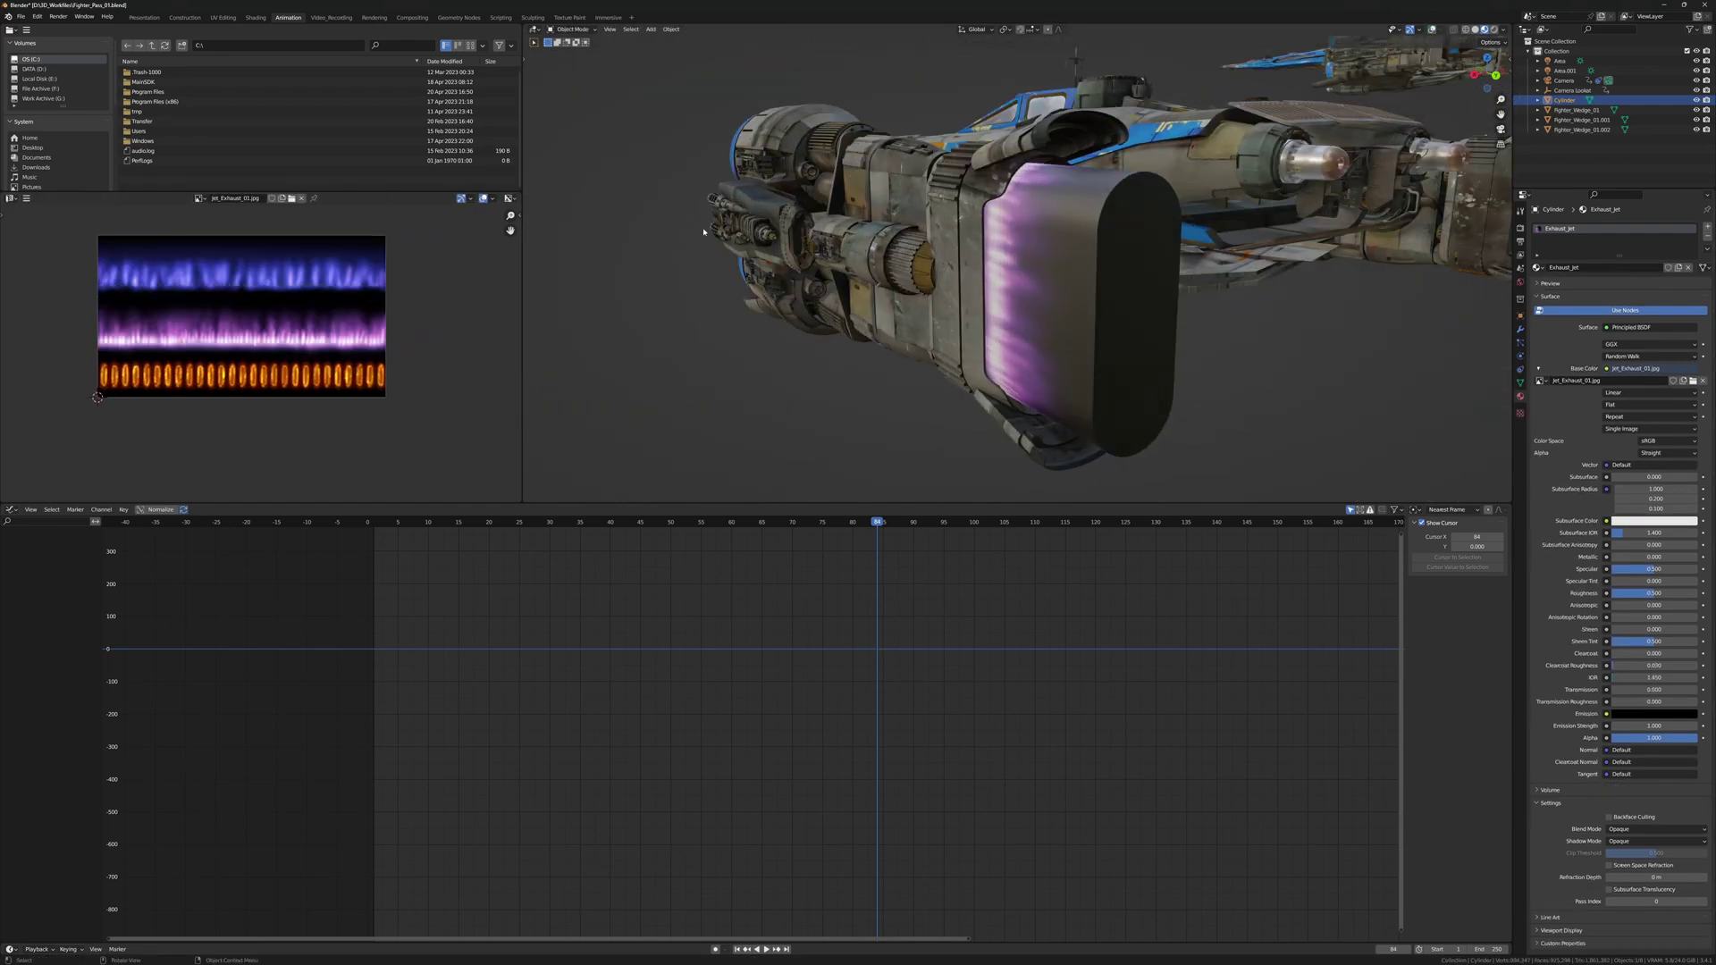
left_click(11, 198)
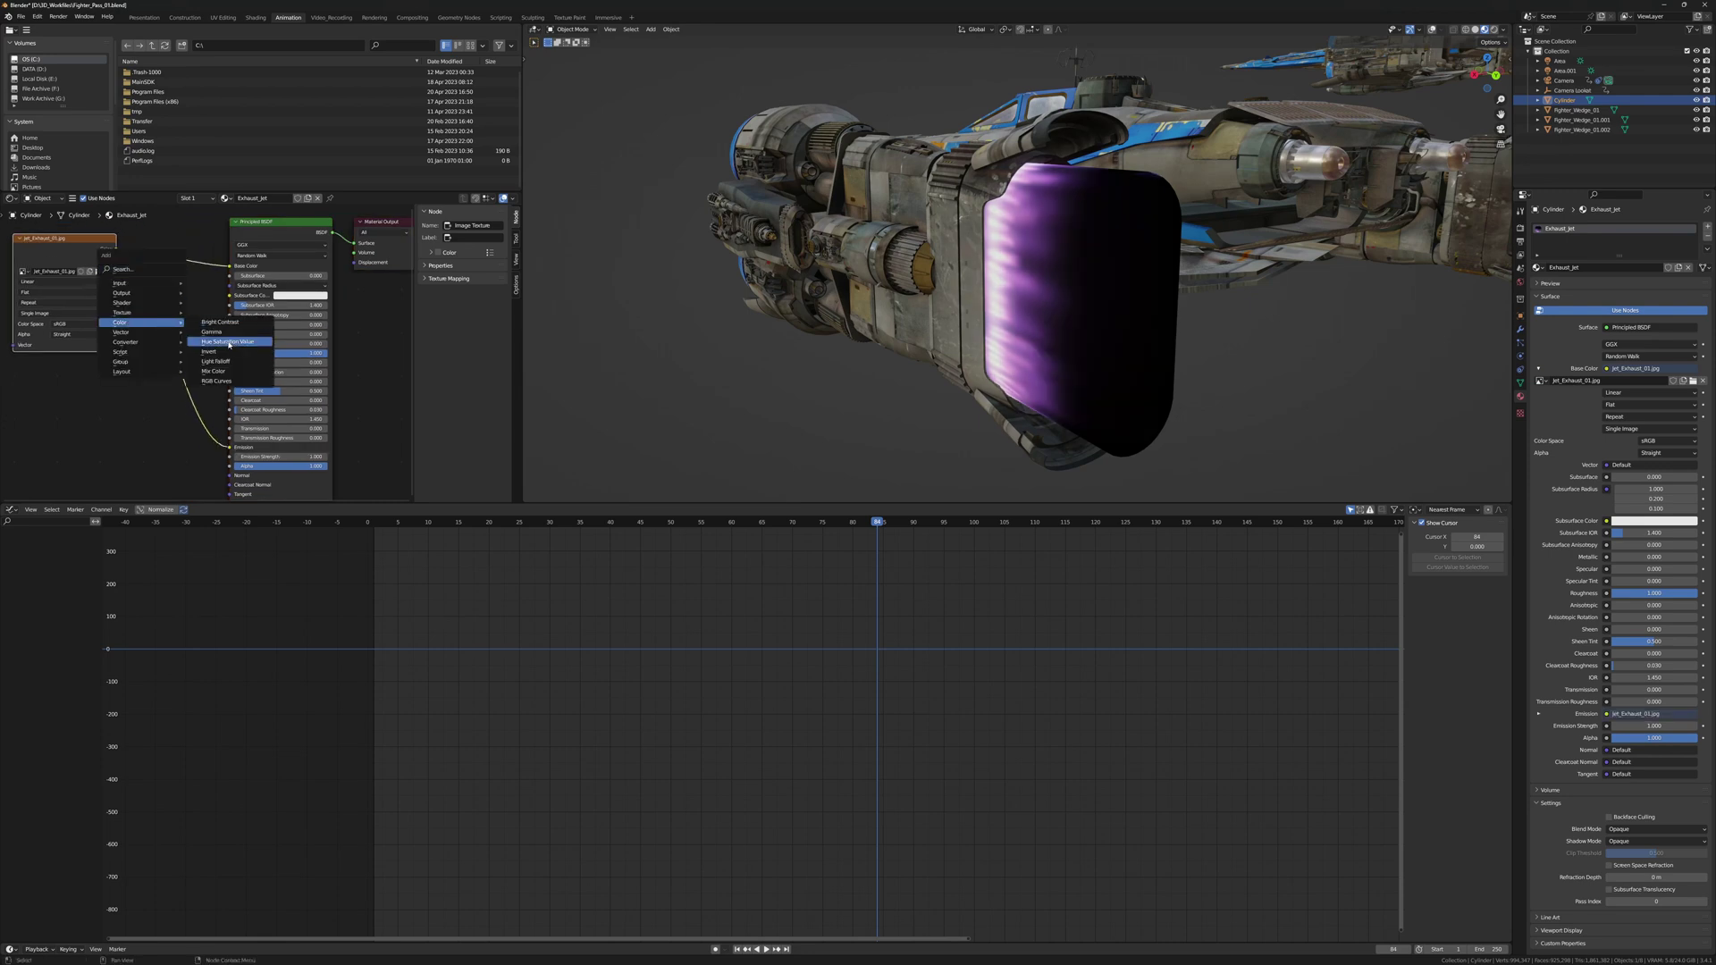
left_click(229, 343)
left_click(196, 273)
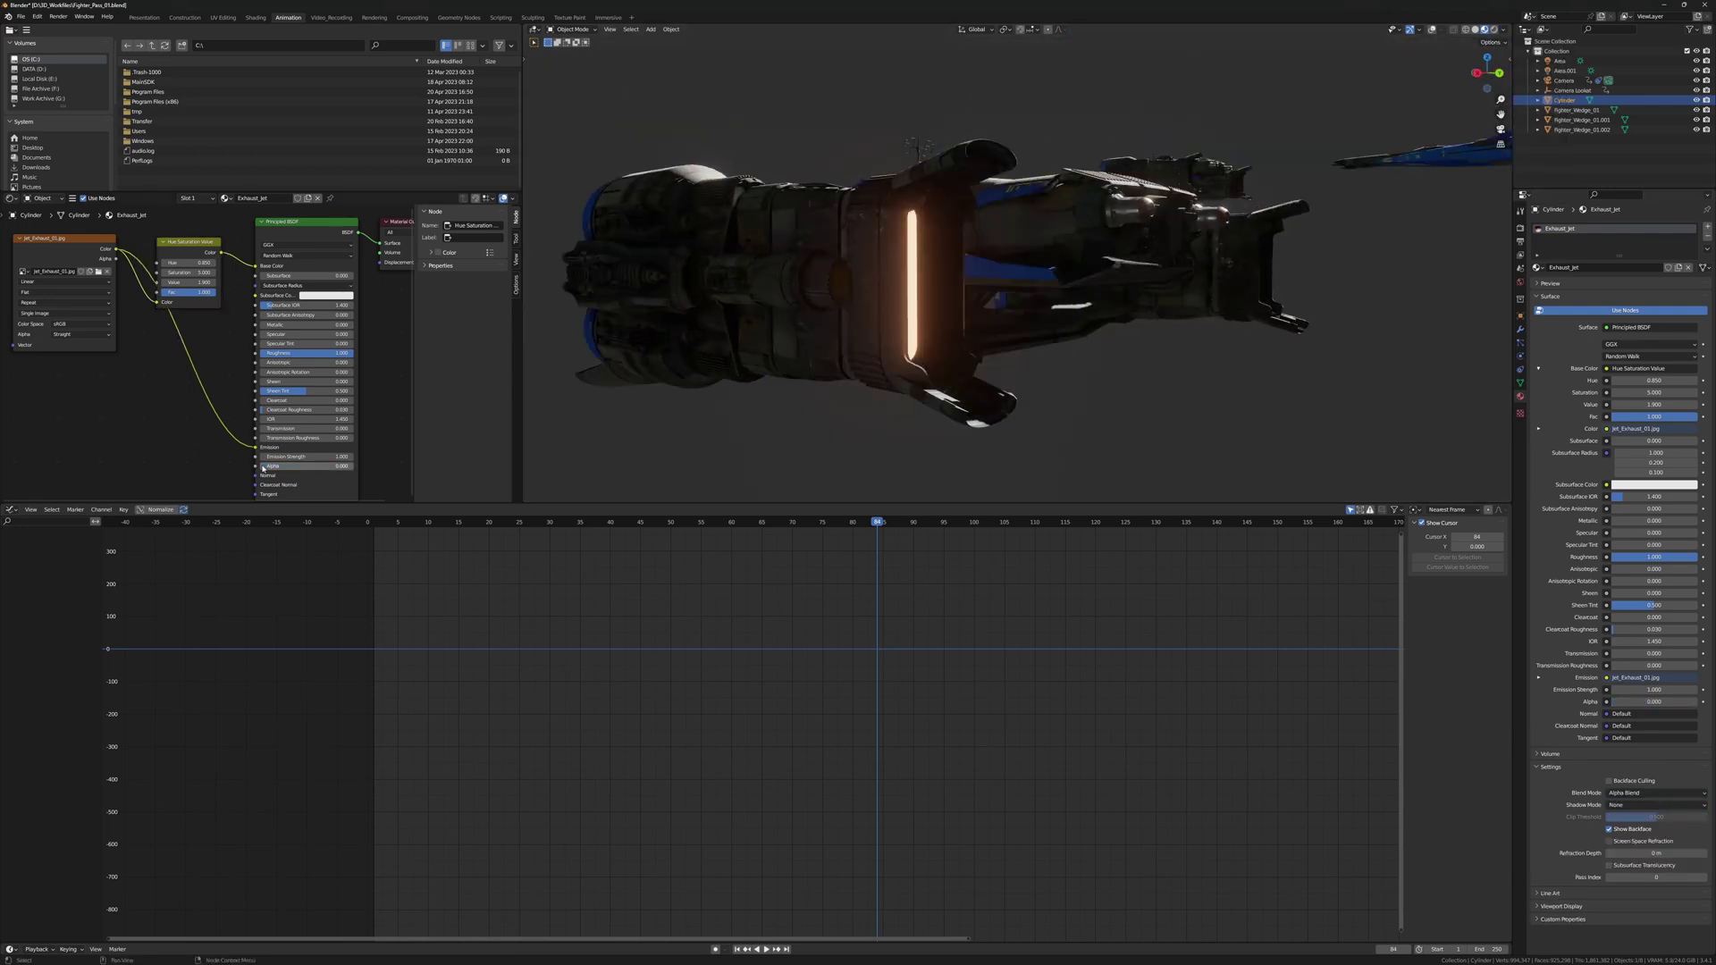
Set the exhaust alpha to 0.800 and stretch the exhaust UVs along X
left_click_drag(265, 467, 261, 441)
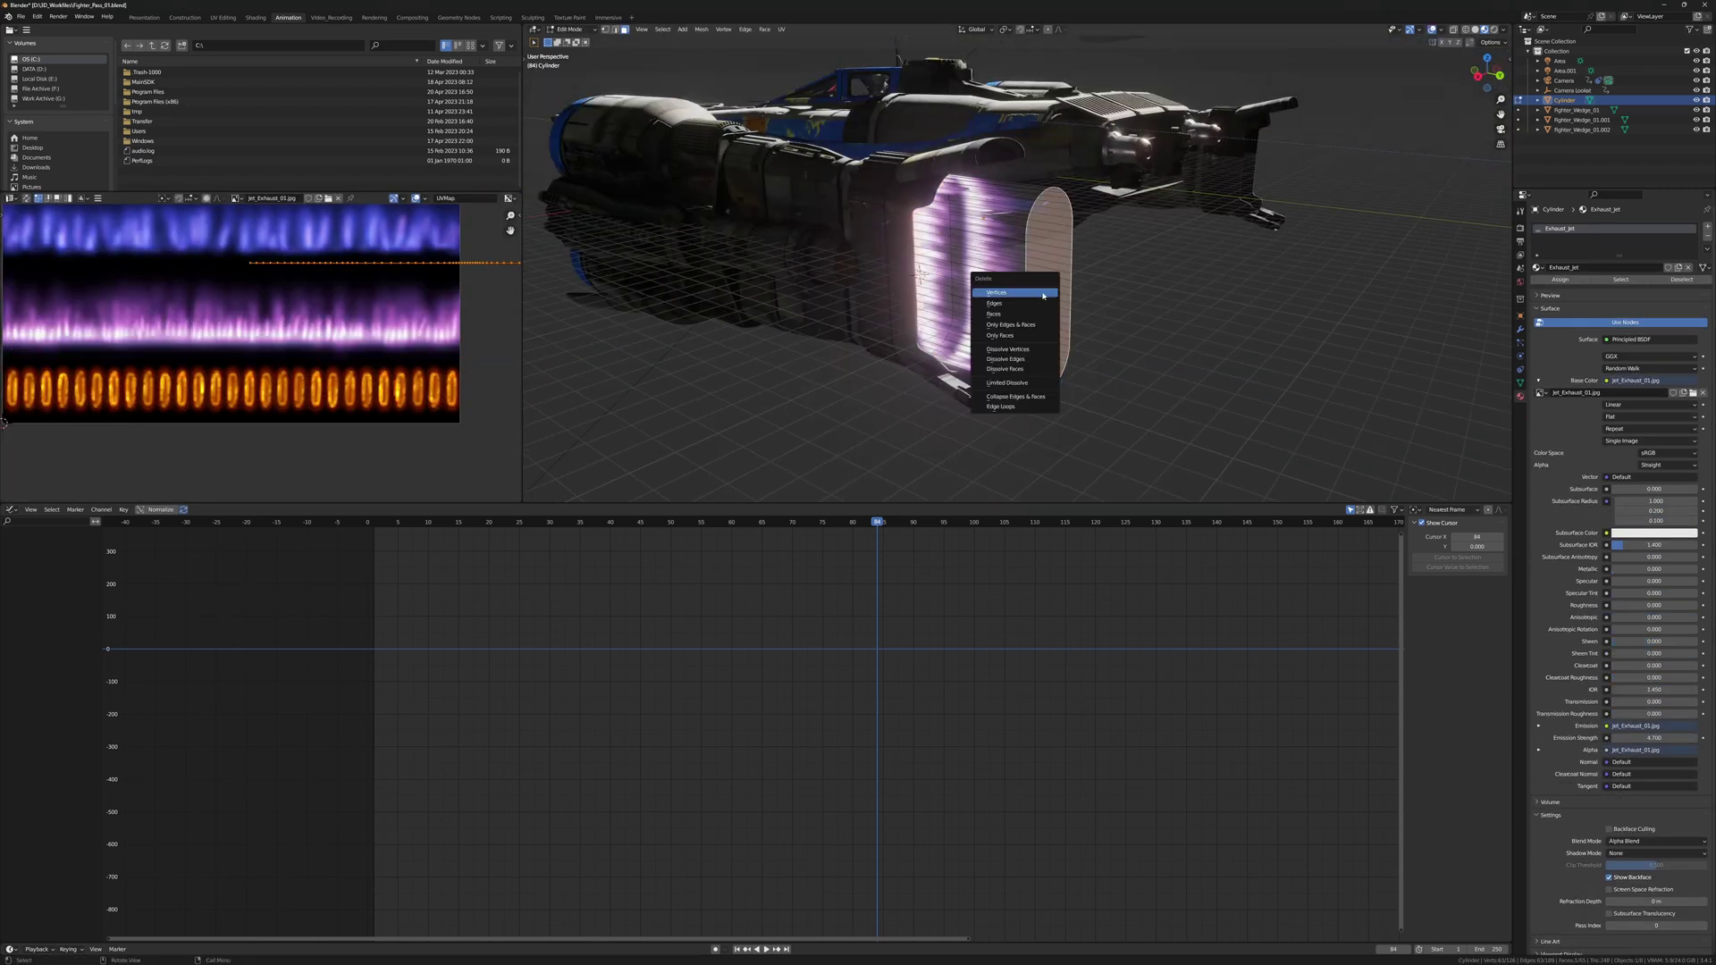
left_click(1019, 358)
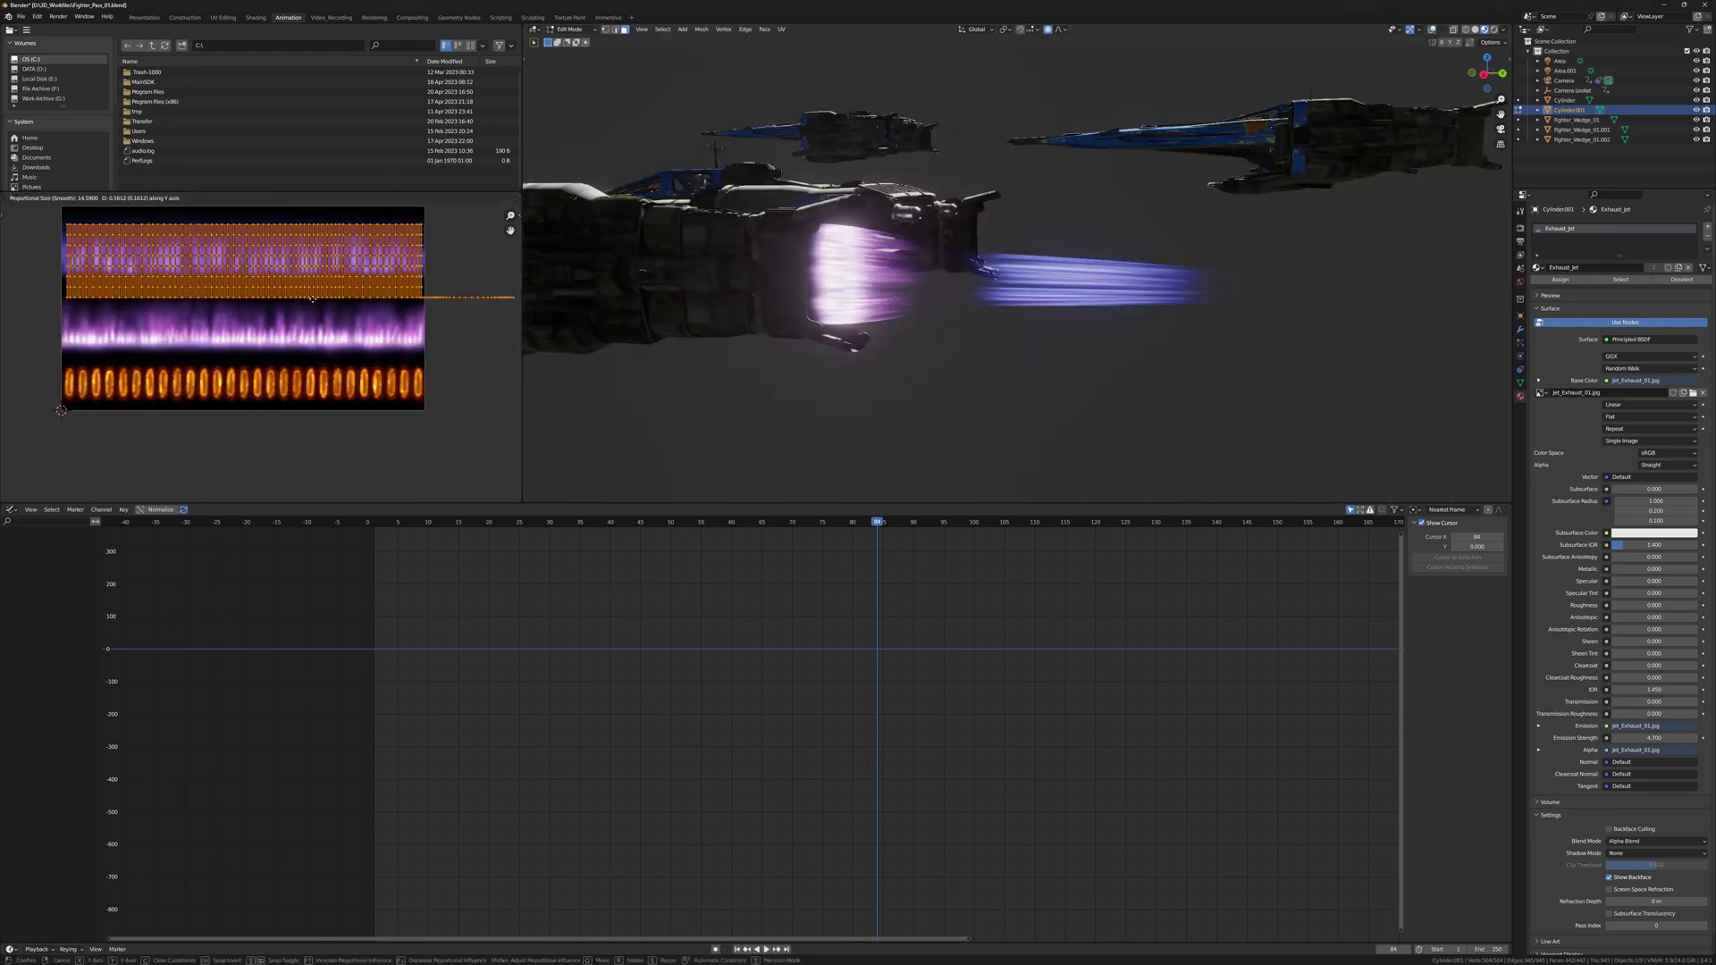
key("s")
key("x")
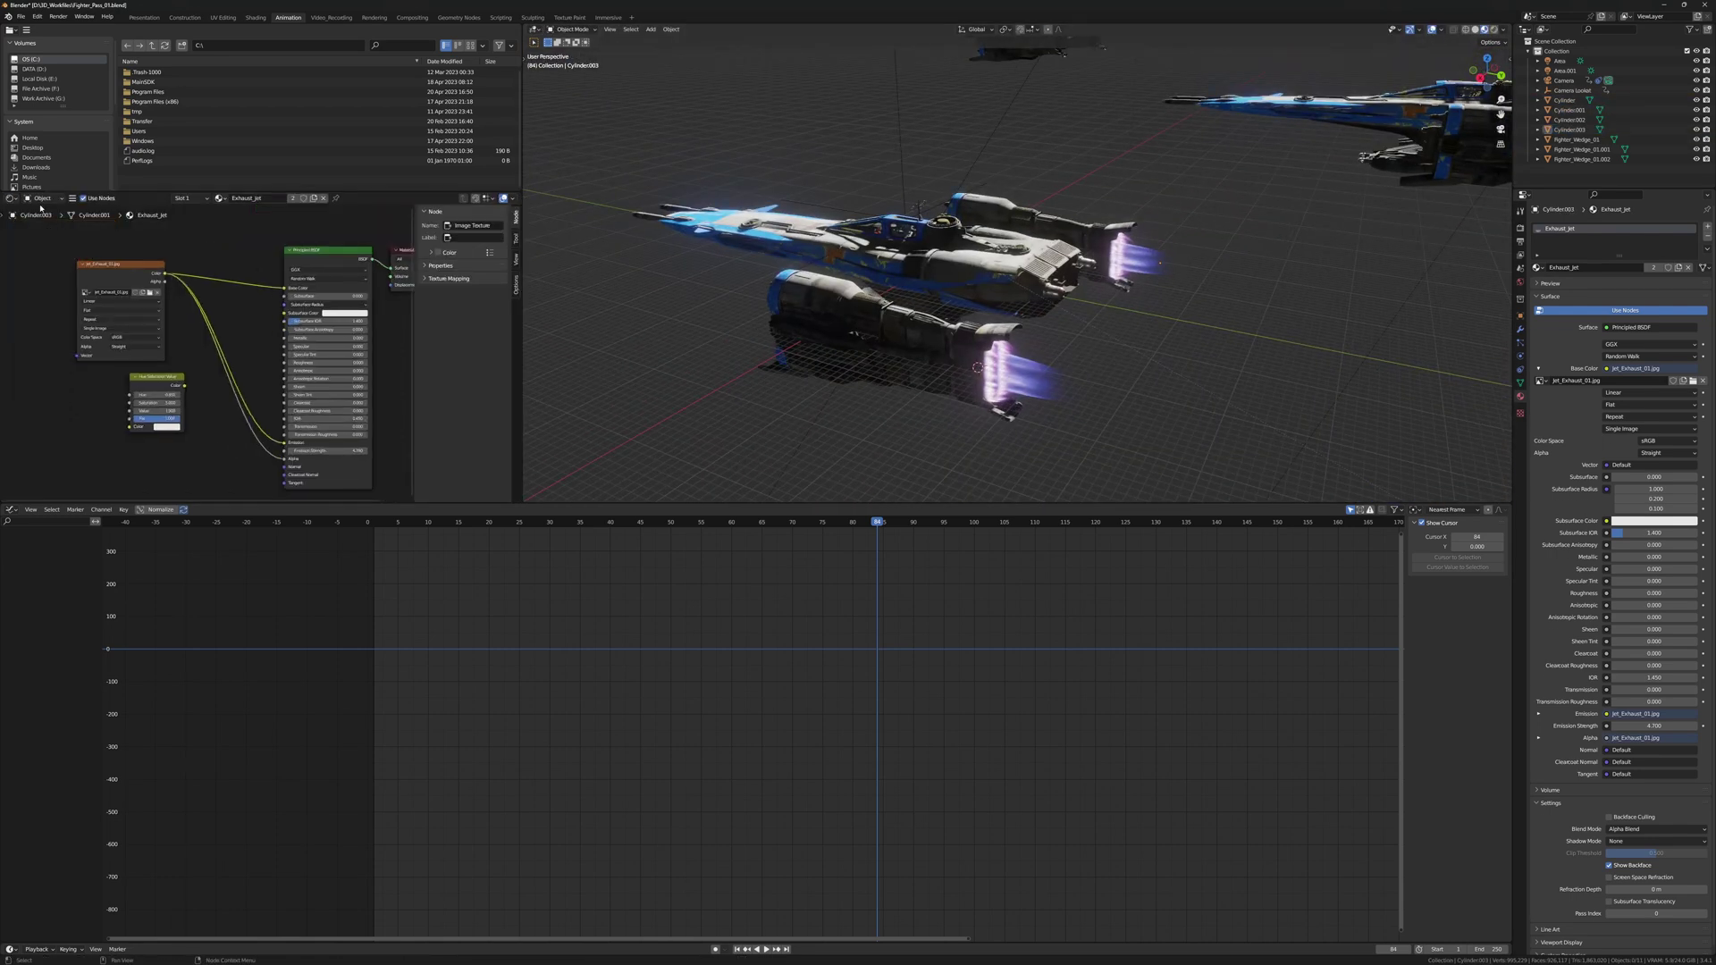
Load Starwars Small_Stars.jpg as the star background and raise flame saturation to 1.100
double_click(1055, 572)
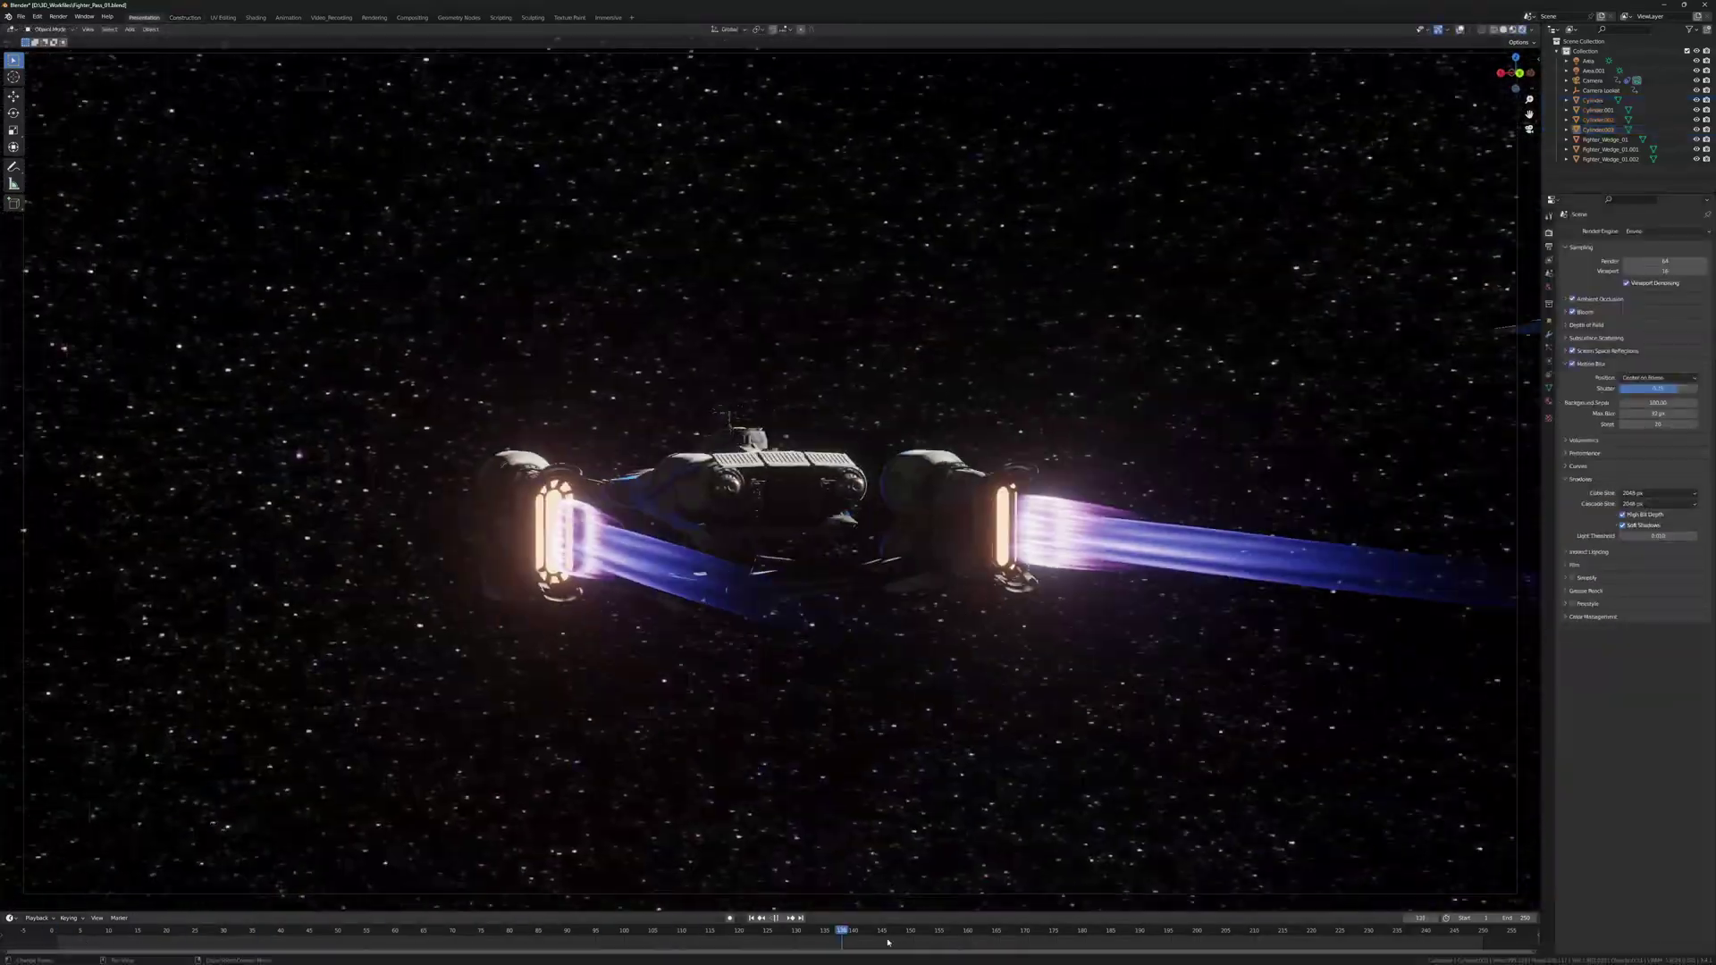
left_click_drag(887, 942, 727, 938)
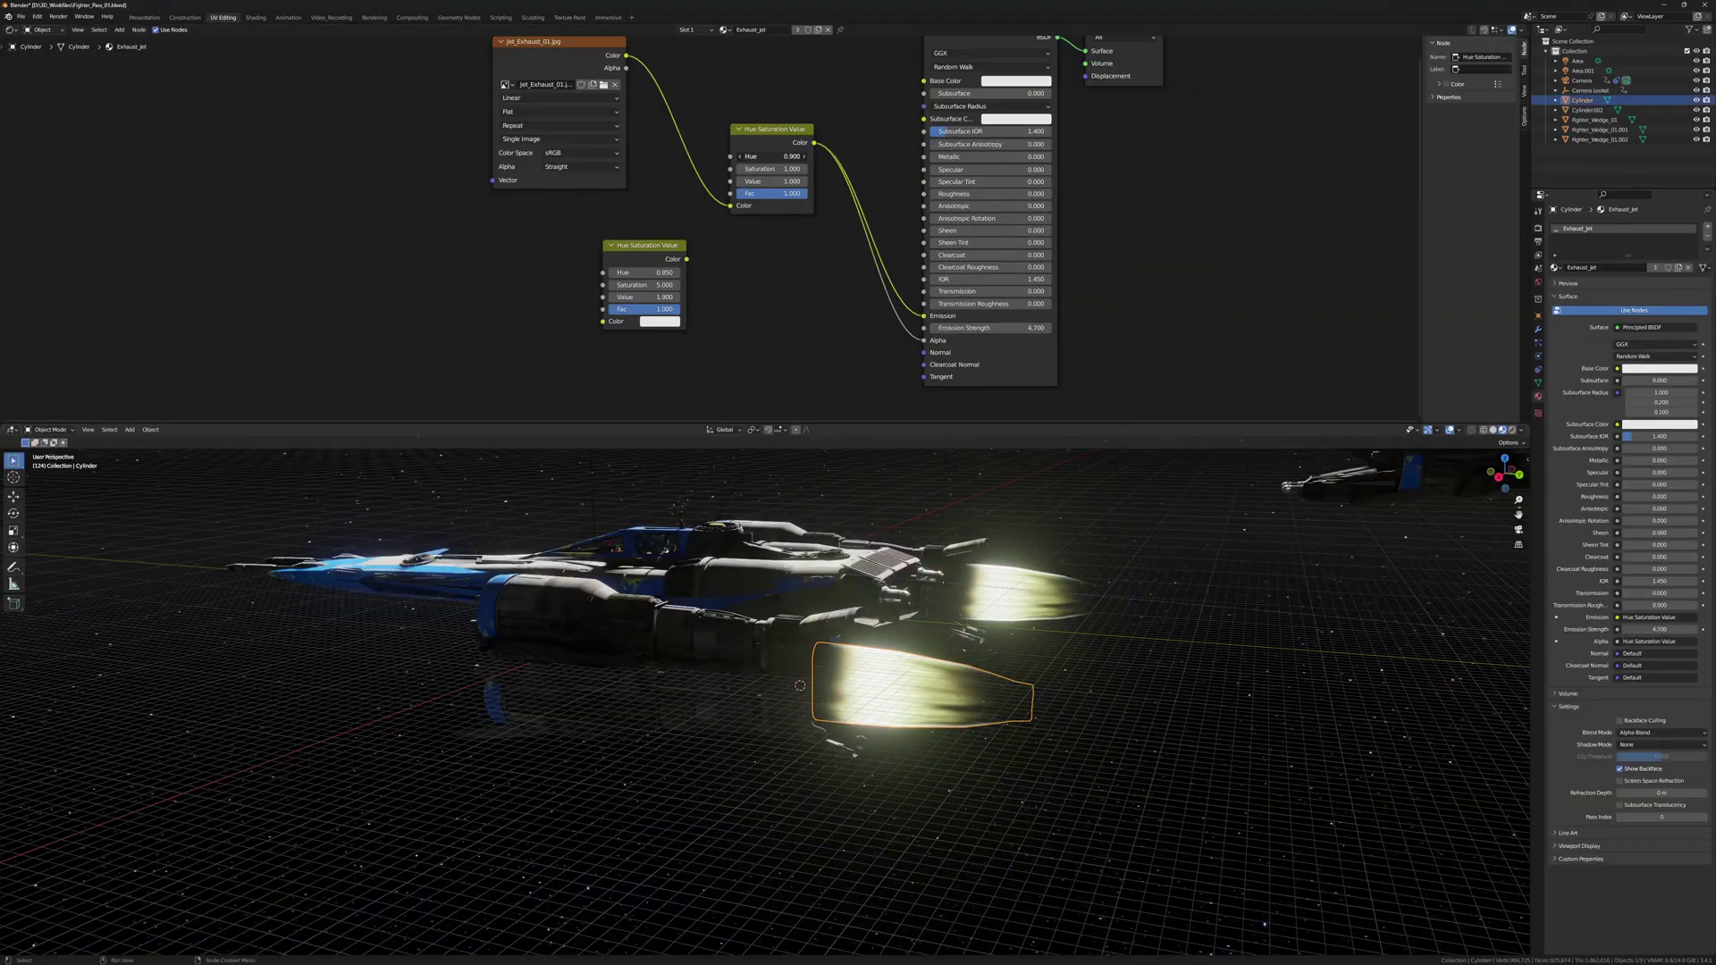
left_click_drag(772, 169, 795, 169)
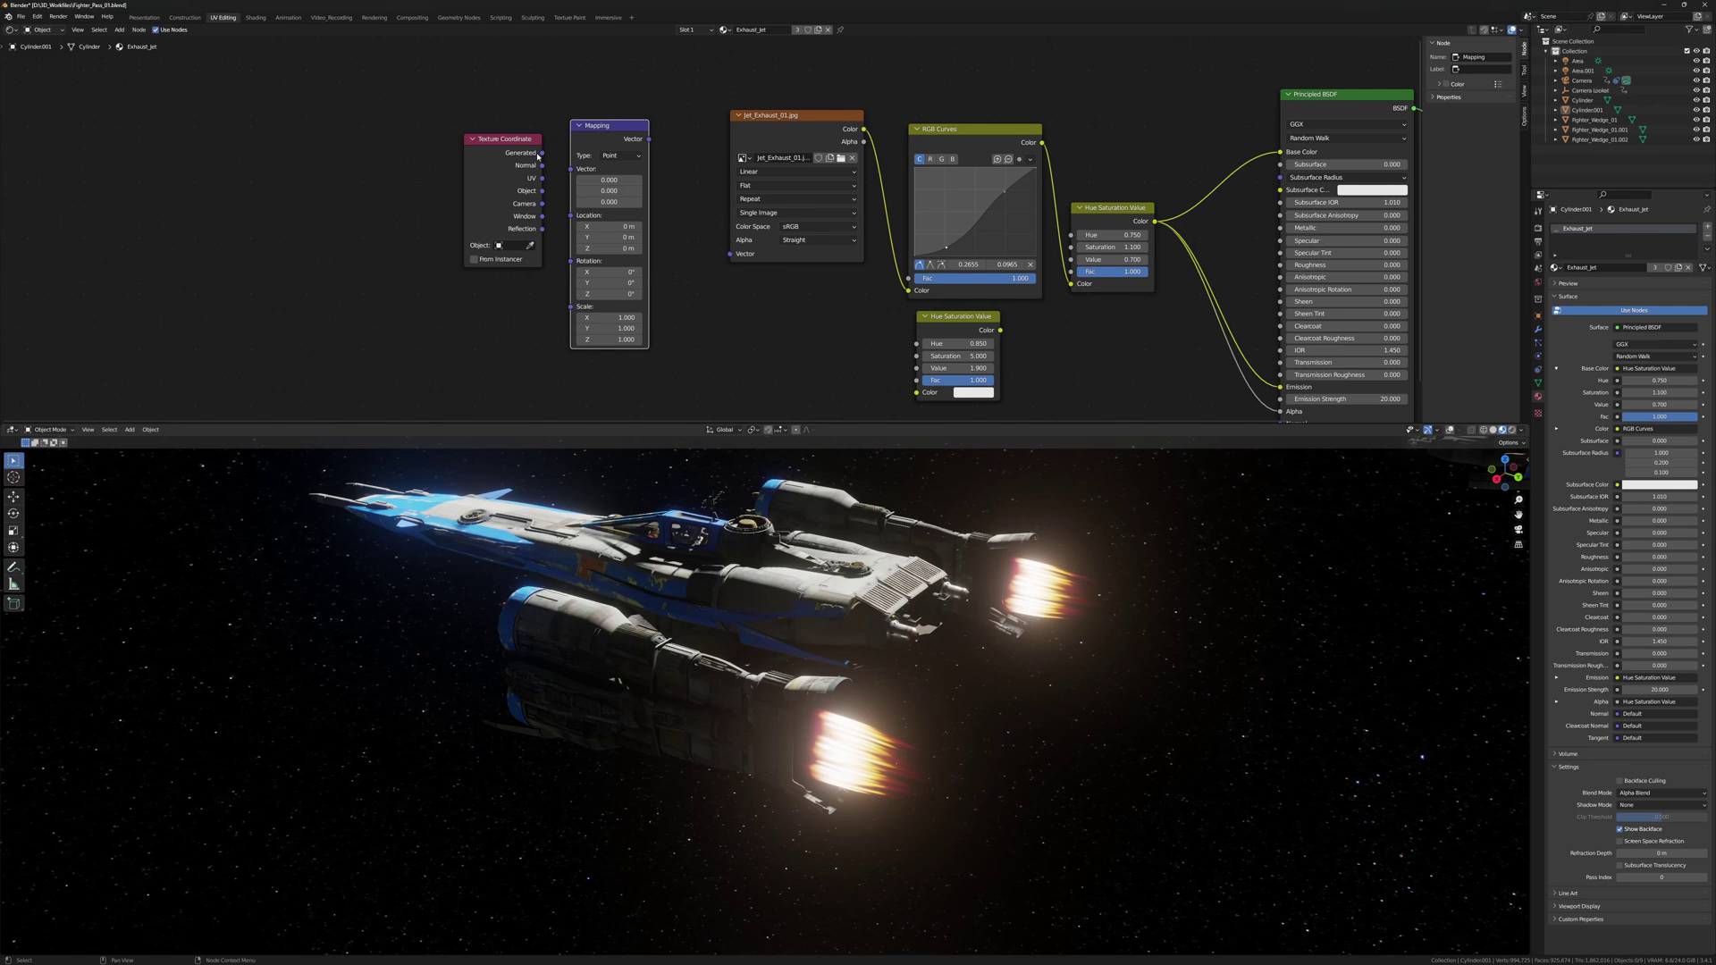
Link UV coordinates into the Mapping node and add a Timeline editor along the bottom
left_click_drag(547, 180, 571, 169)
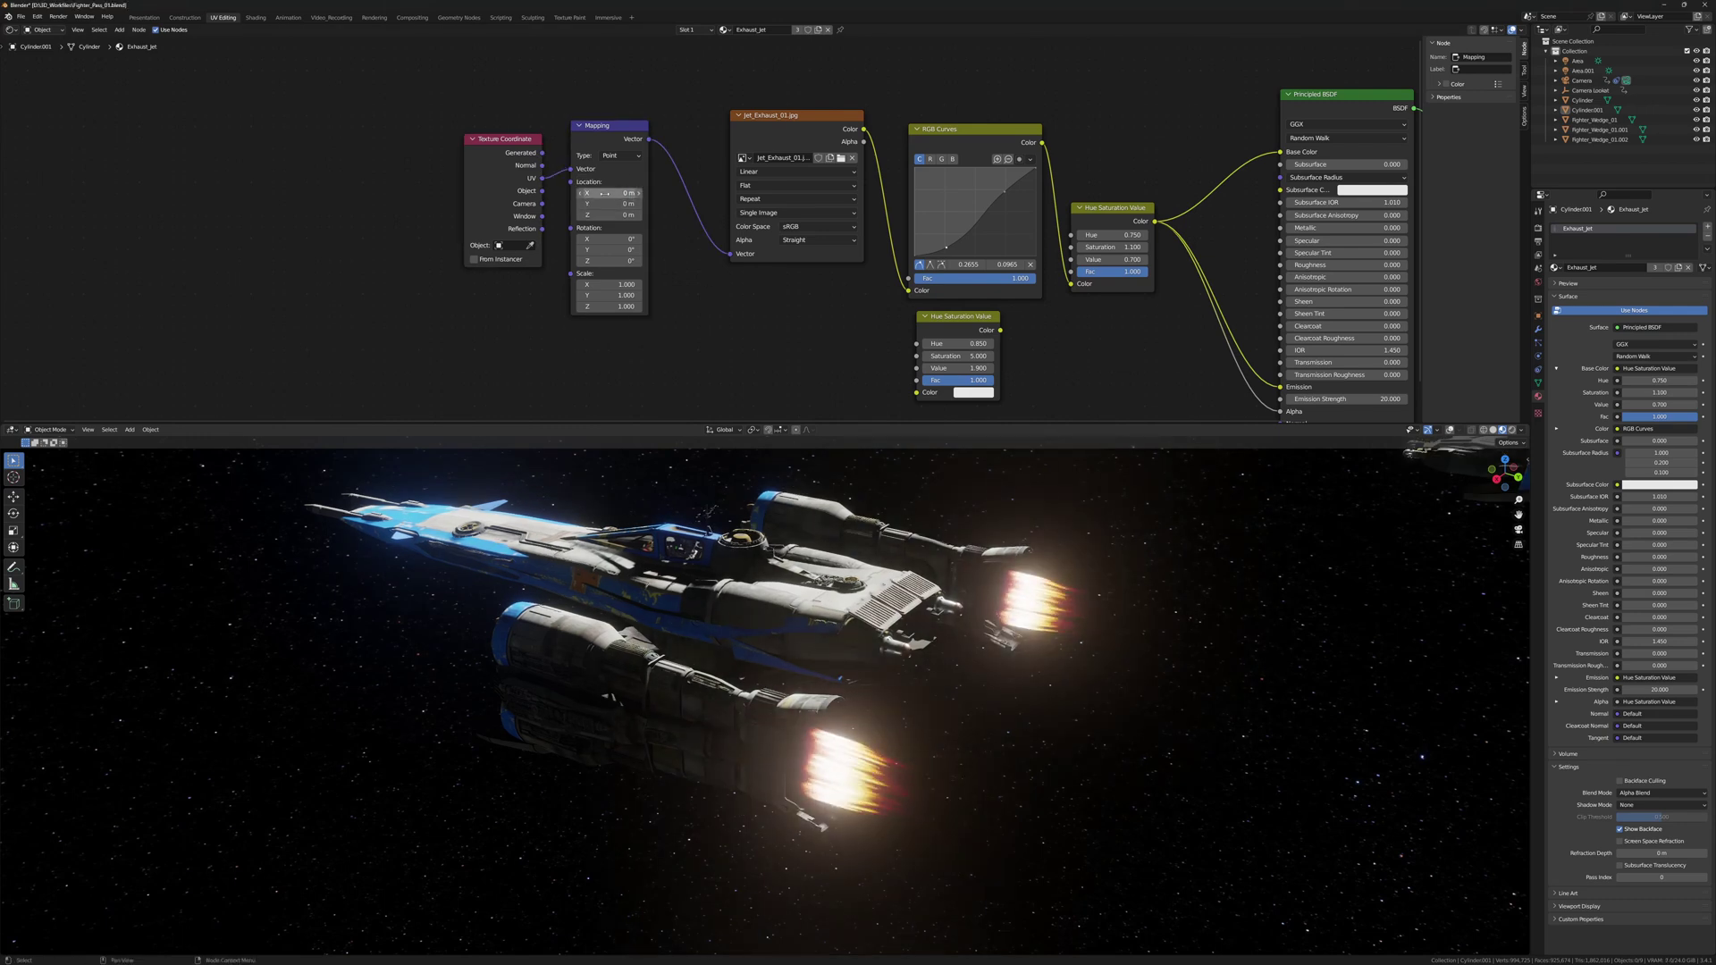
left_click(9, 894)
left_click(125, 809)
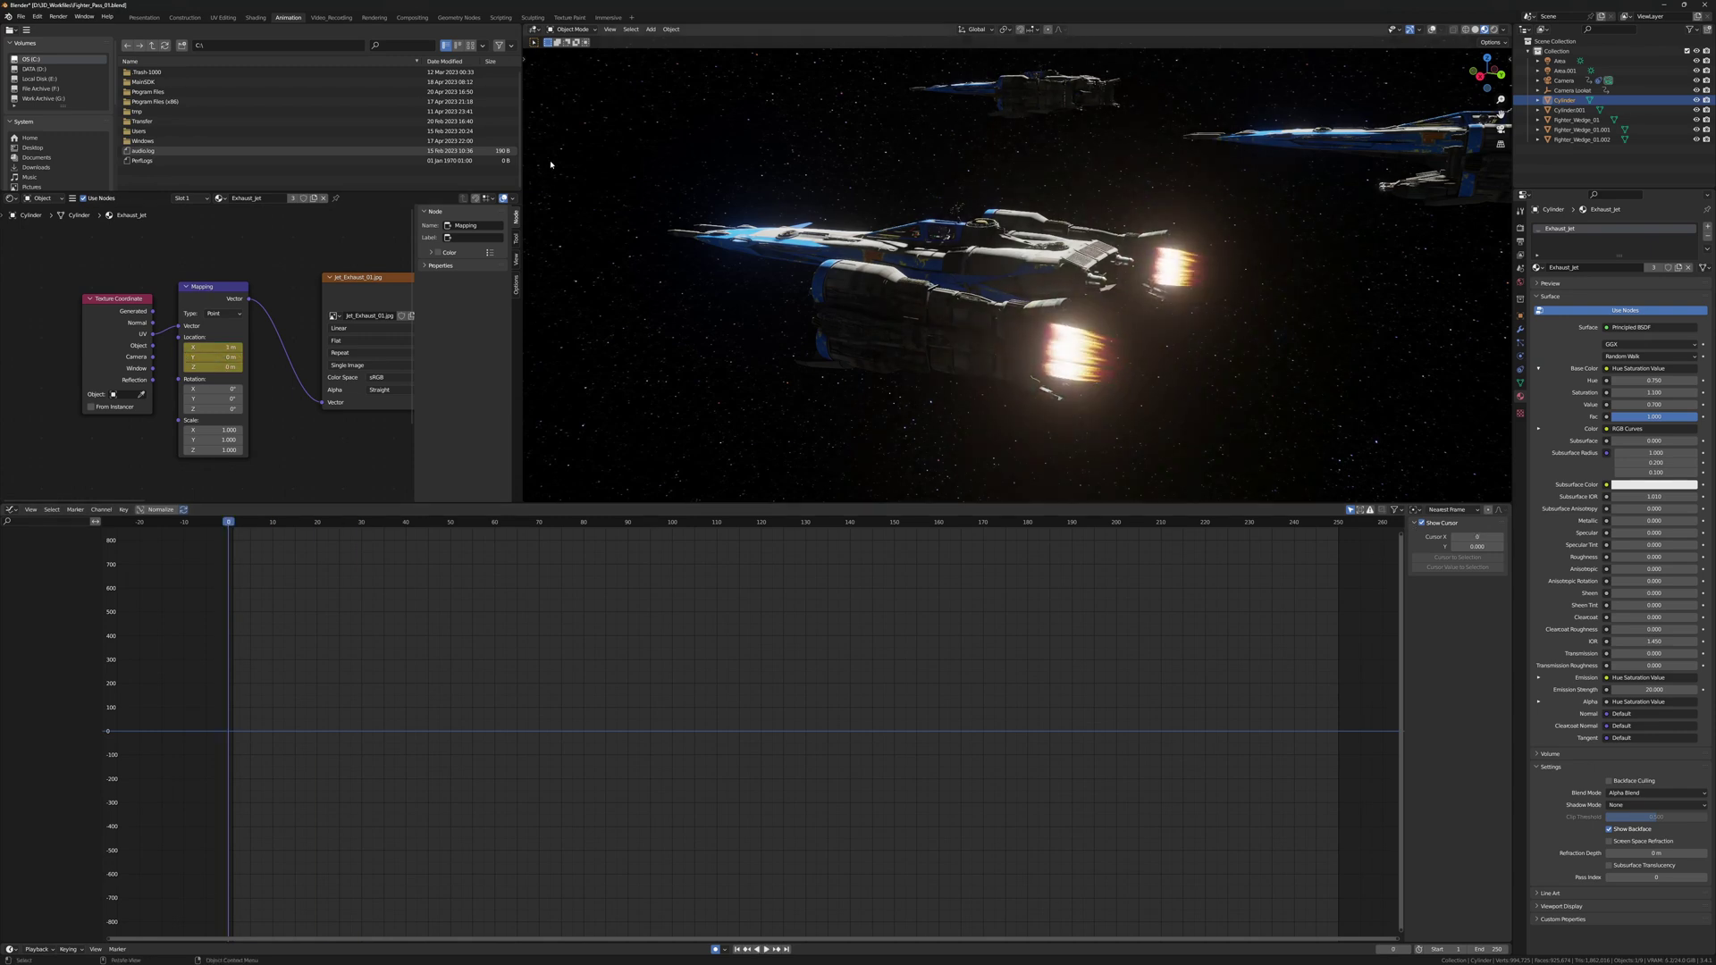
View through the scene camera and raise the end of its Y motion curve
key("KP_0")
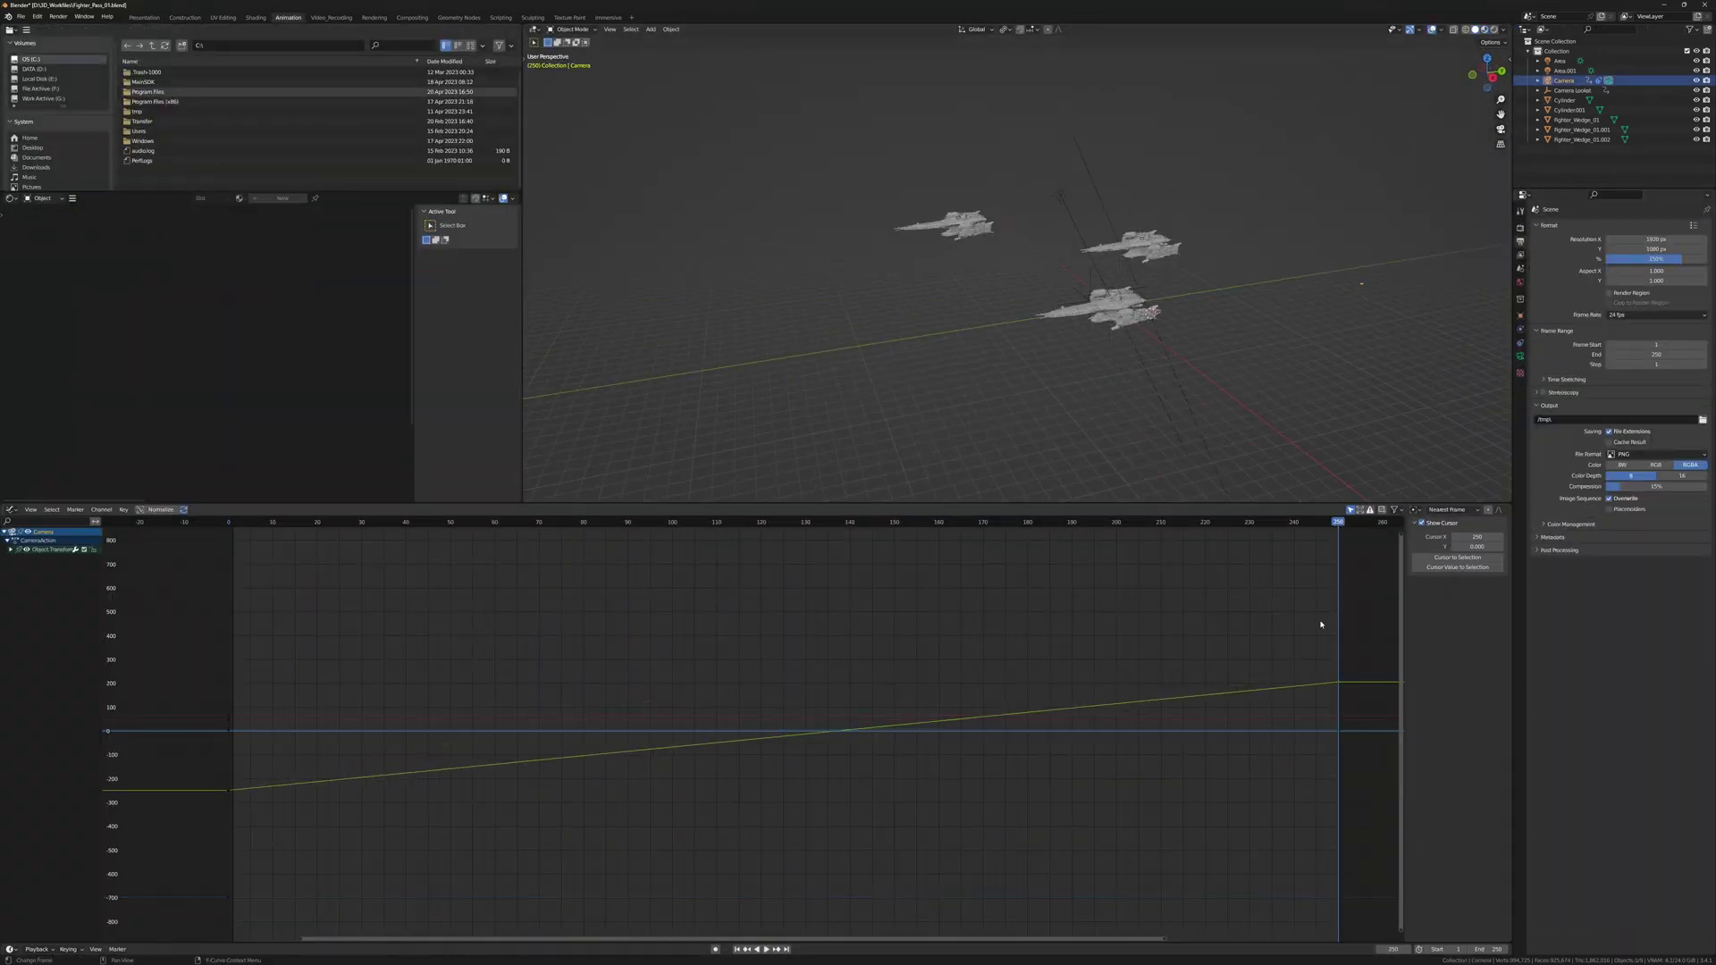
key("g")
key("y")
left_click(703, 705)
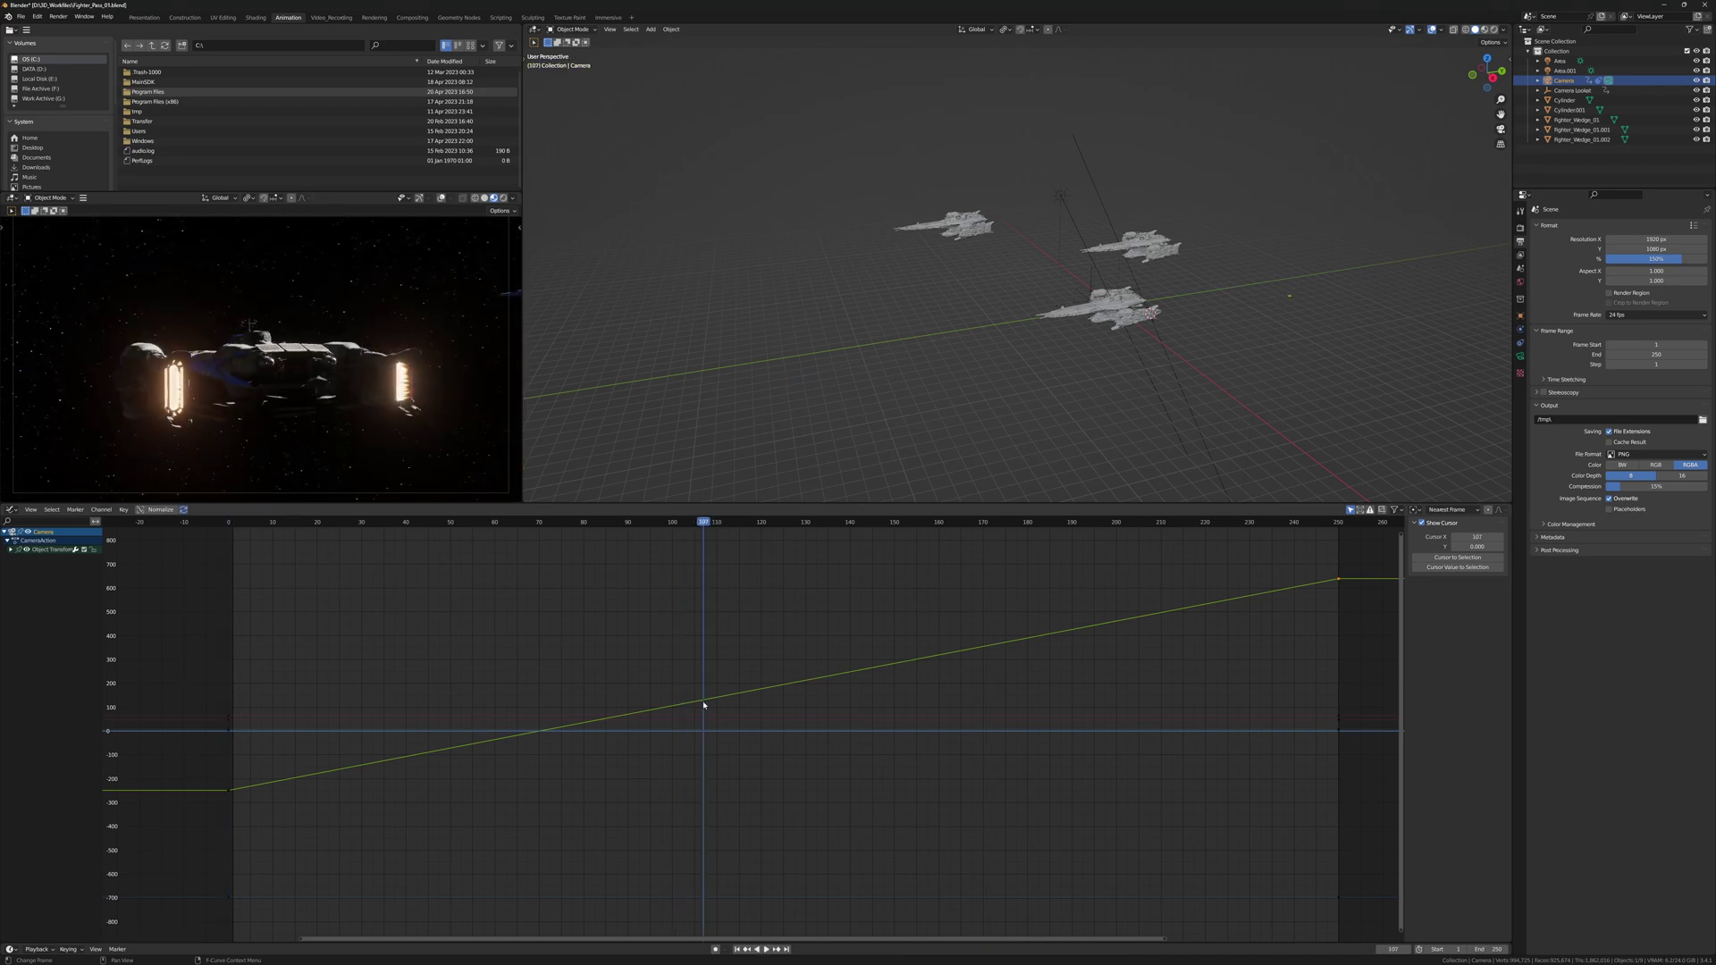
Move the camera curve's end keyframe from frame 250 to frame 169 and play back the timing
left_click(509, 759)
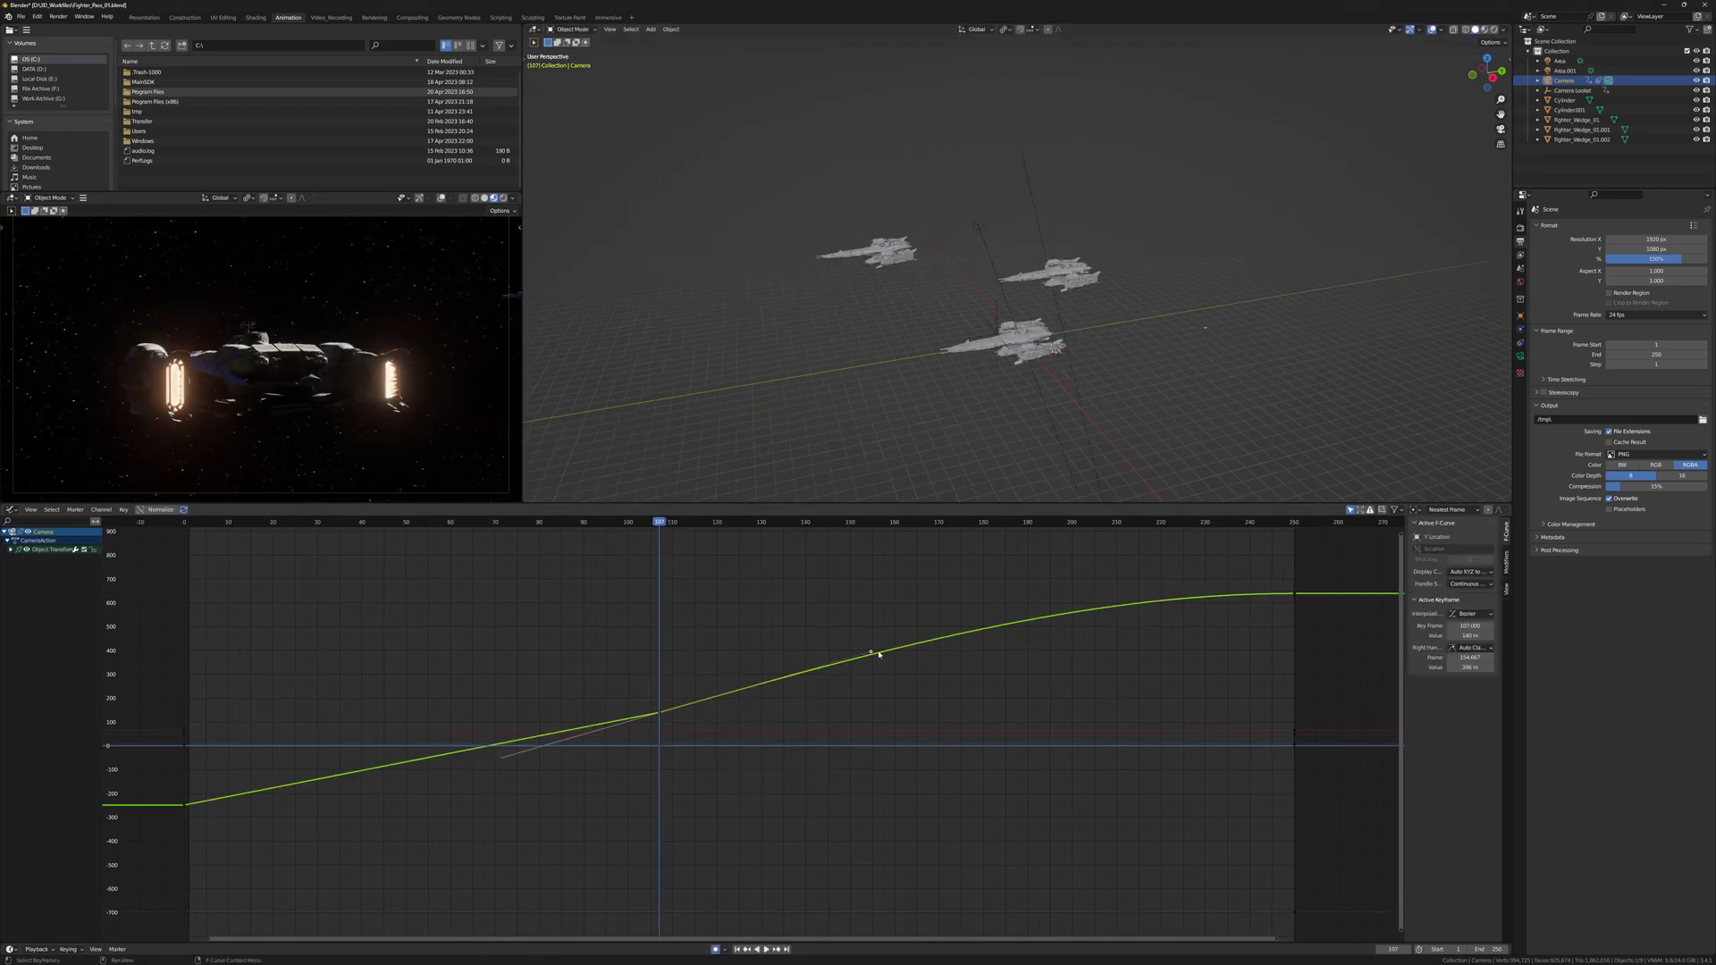
left_click(1293, 594)
key("g")
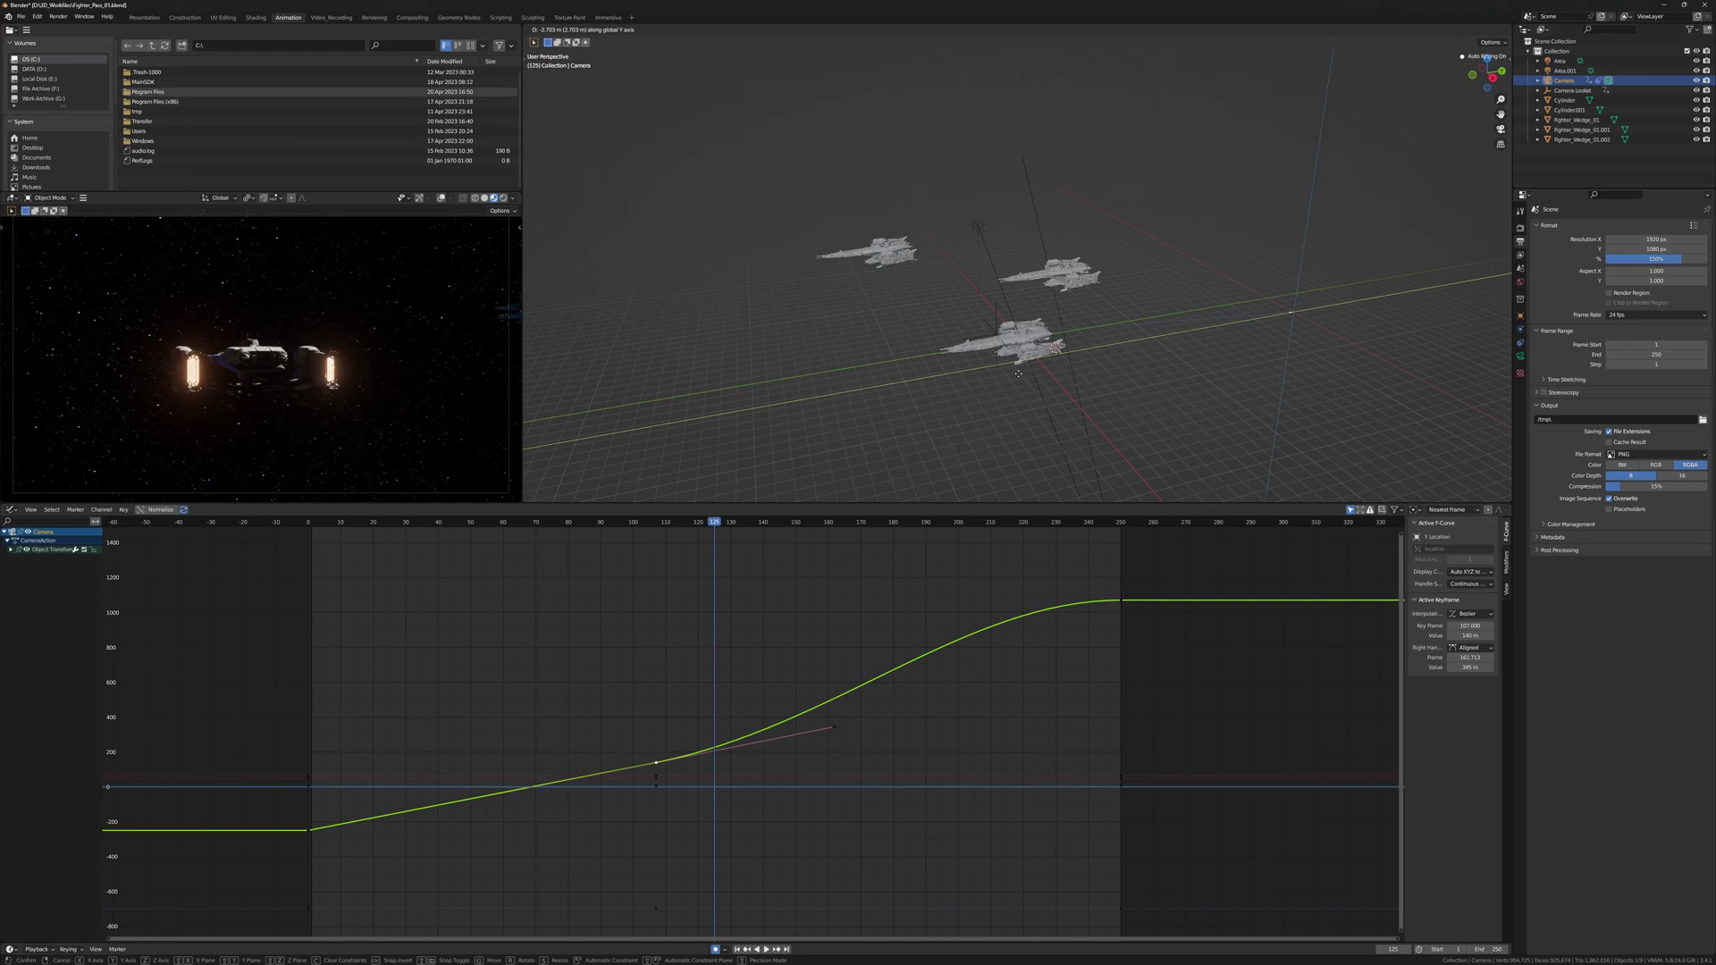
left_click(870, 627)
key("space")
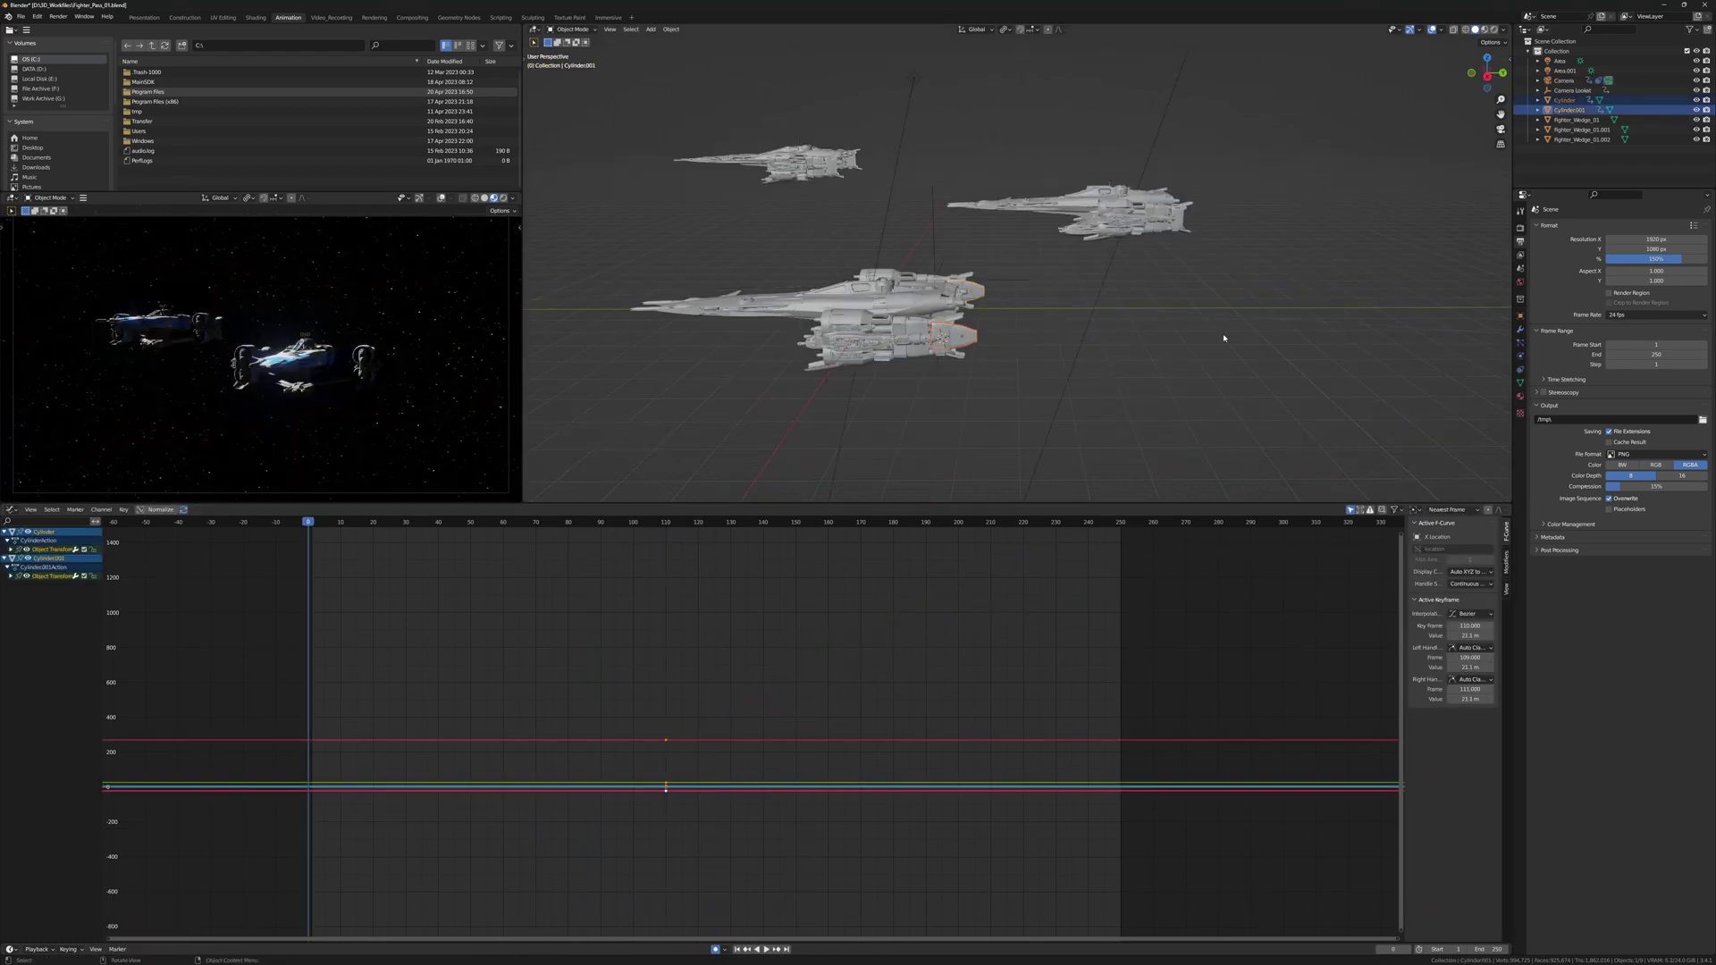
left_click(754, 526)
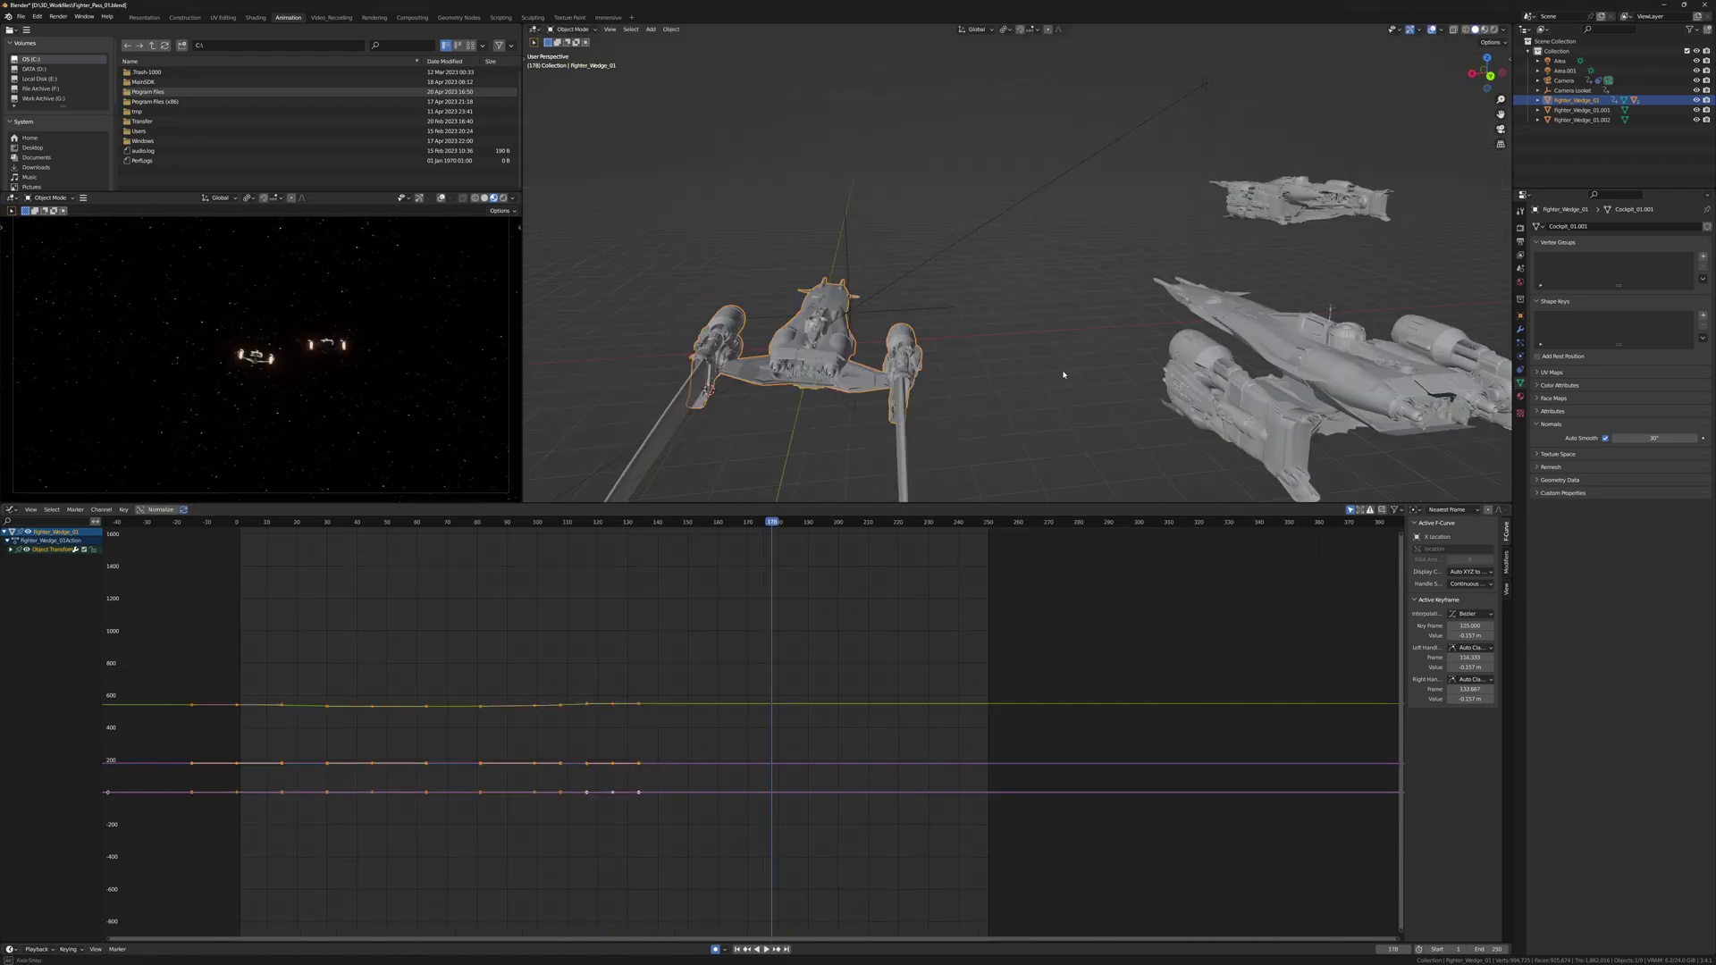
Reposition the fighter at a later frame and review its motion back to frame 122
key("g")
left_click(1168, 374)
left_click_drag(772, 522, 832, 528)
left_click(1564, 80)
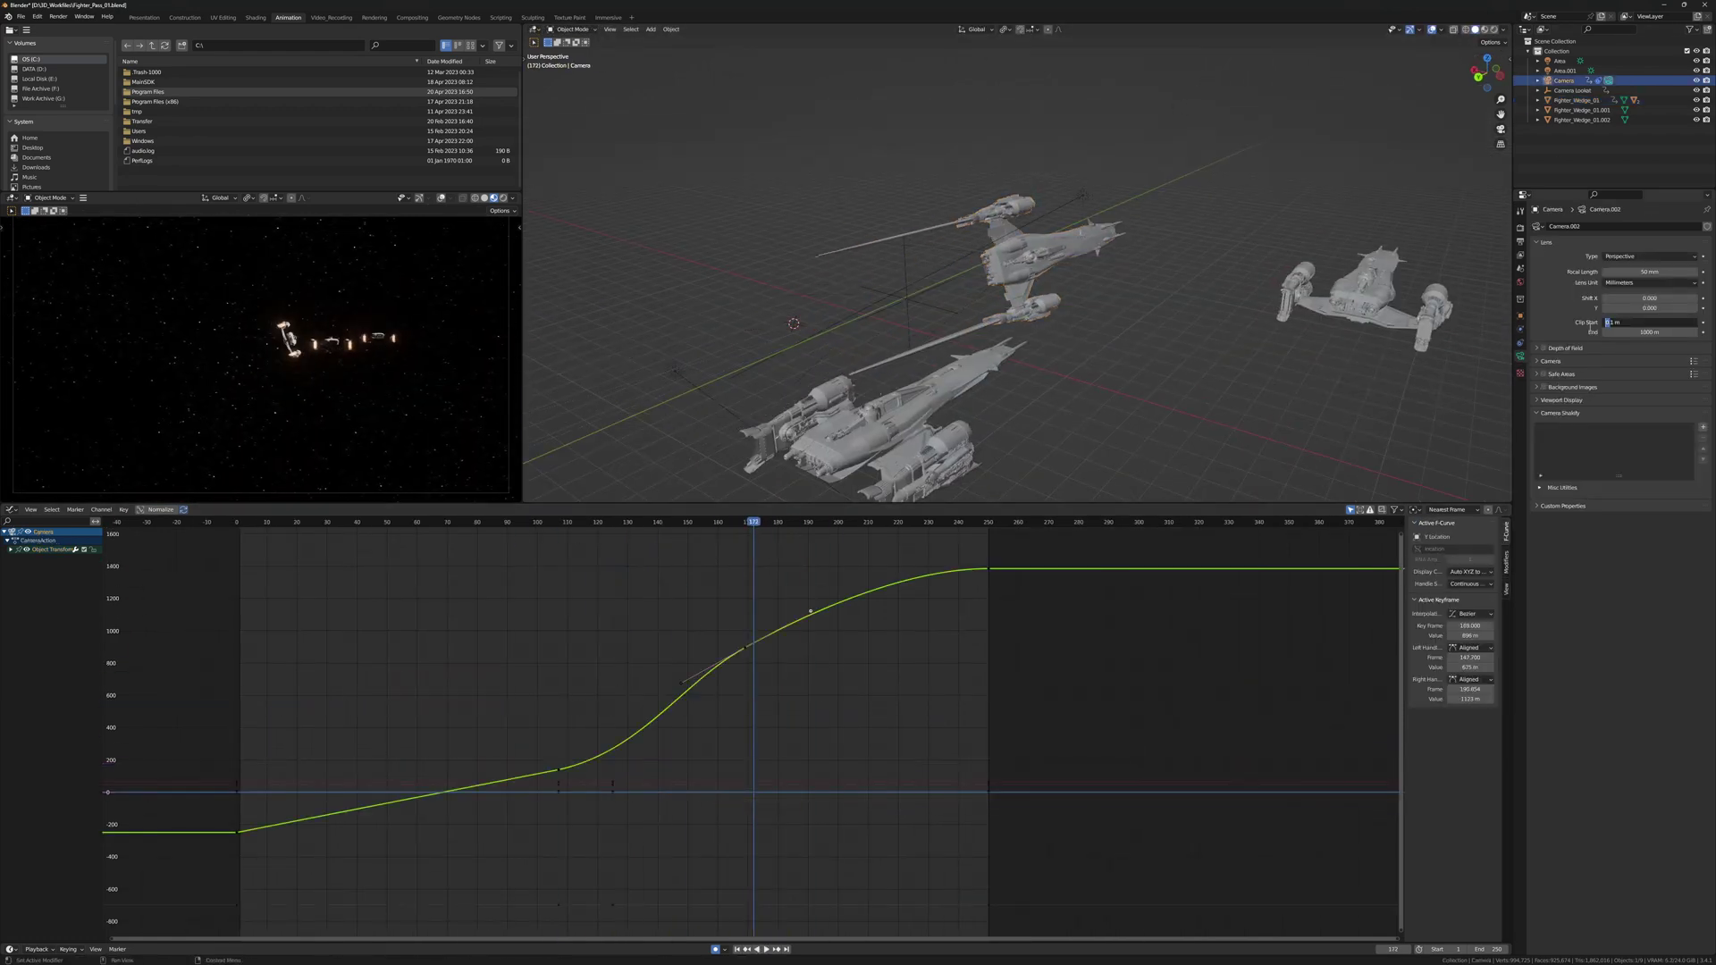
key("ctrl+z")
key("ctrl+z")
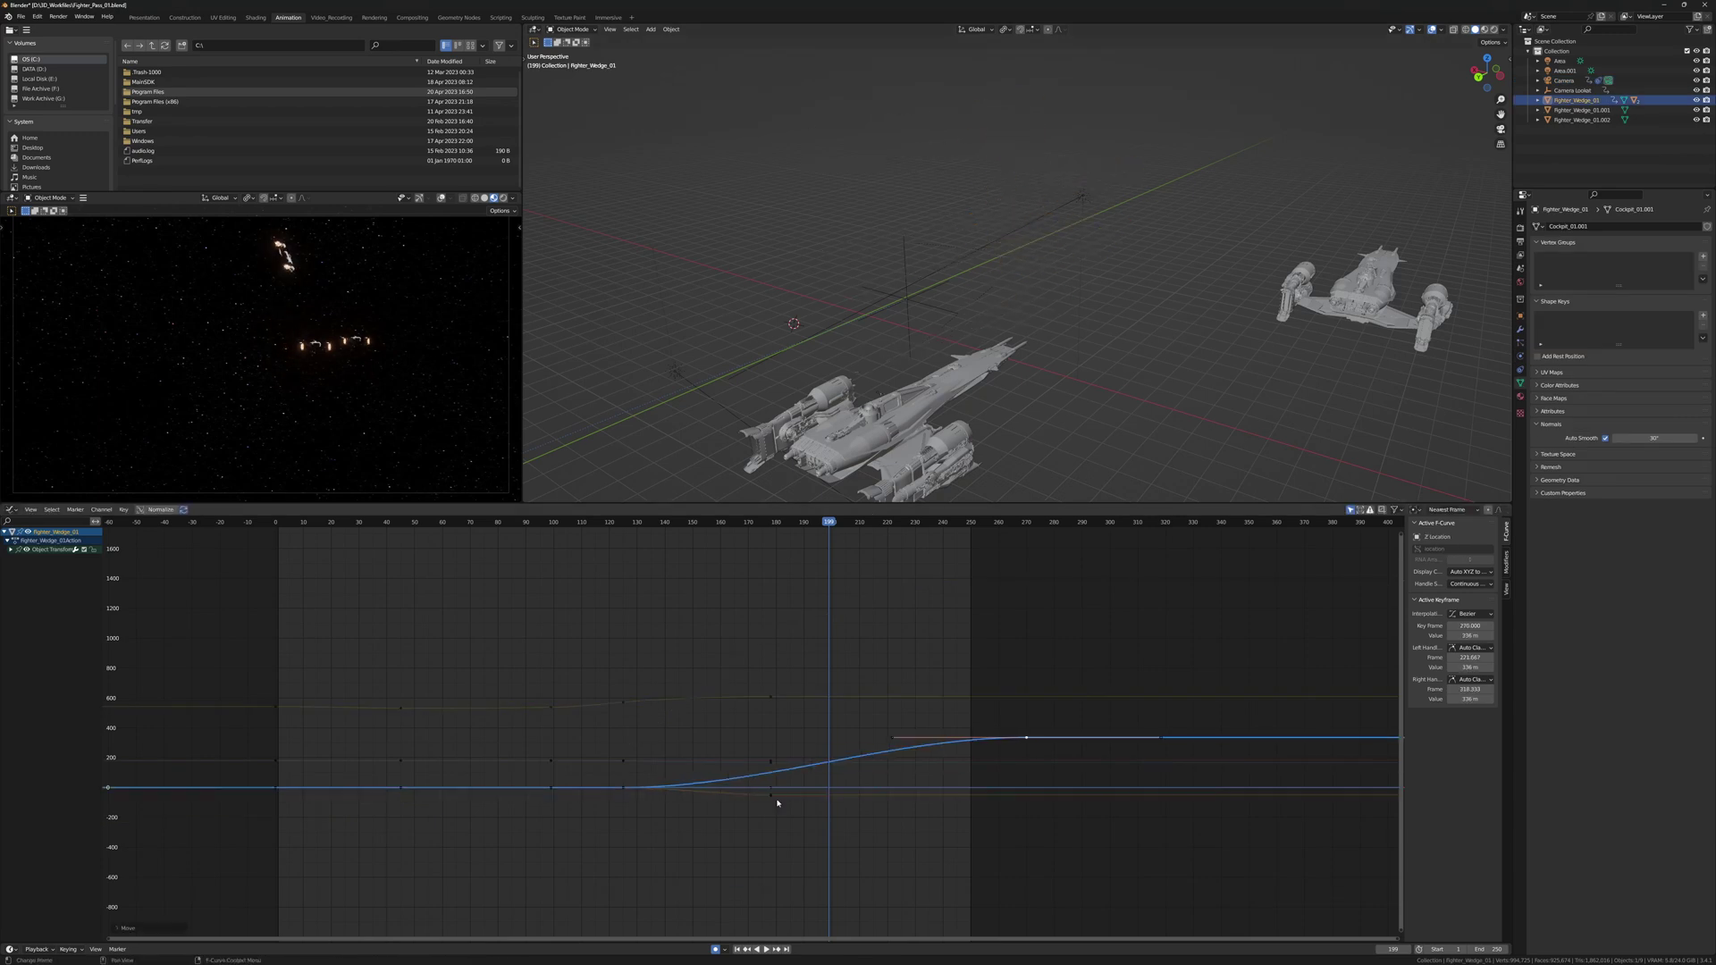
key("Home")
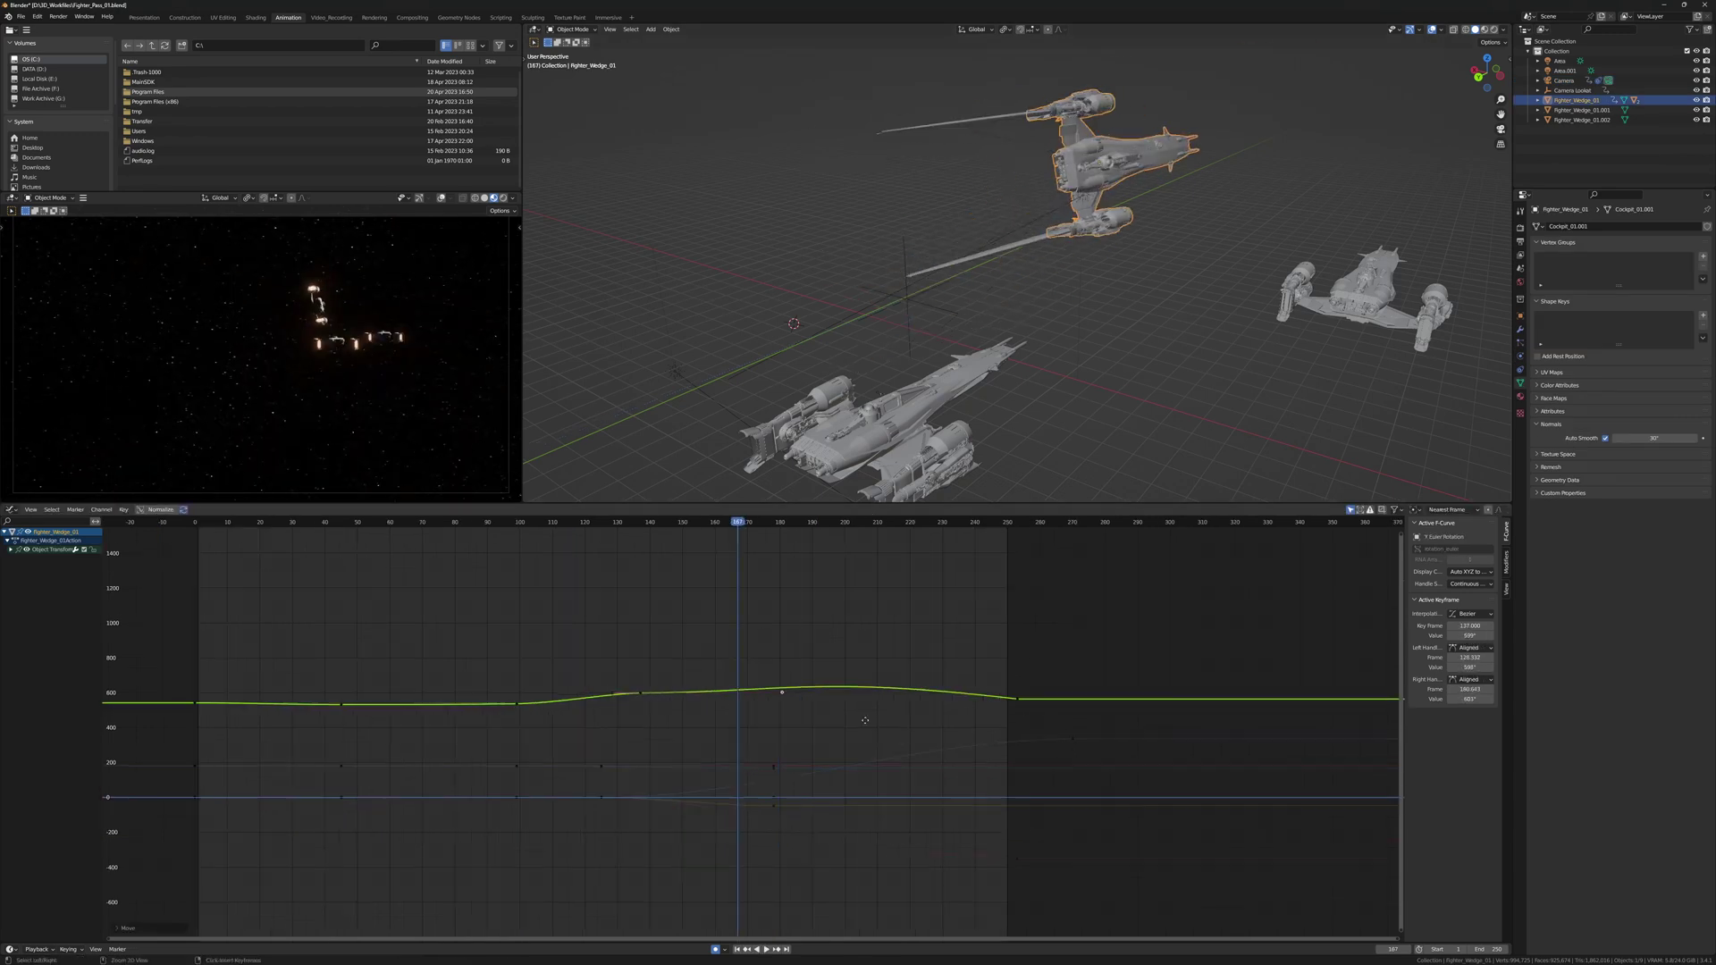
key("space")
left_click_drag(633, 526, 585, 522)
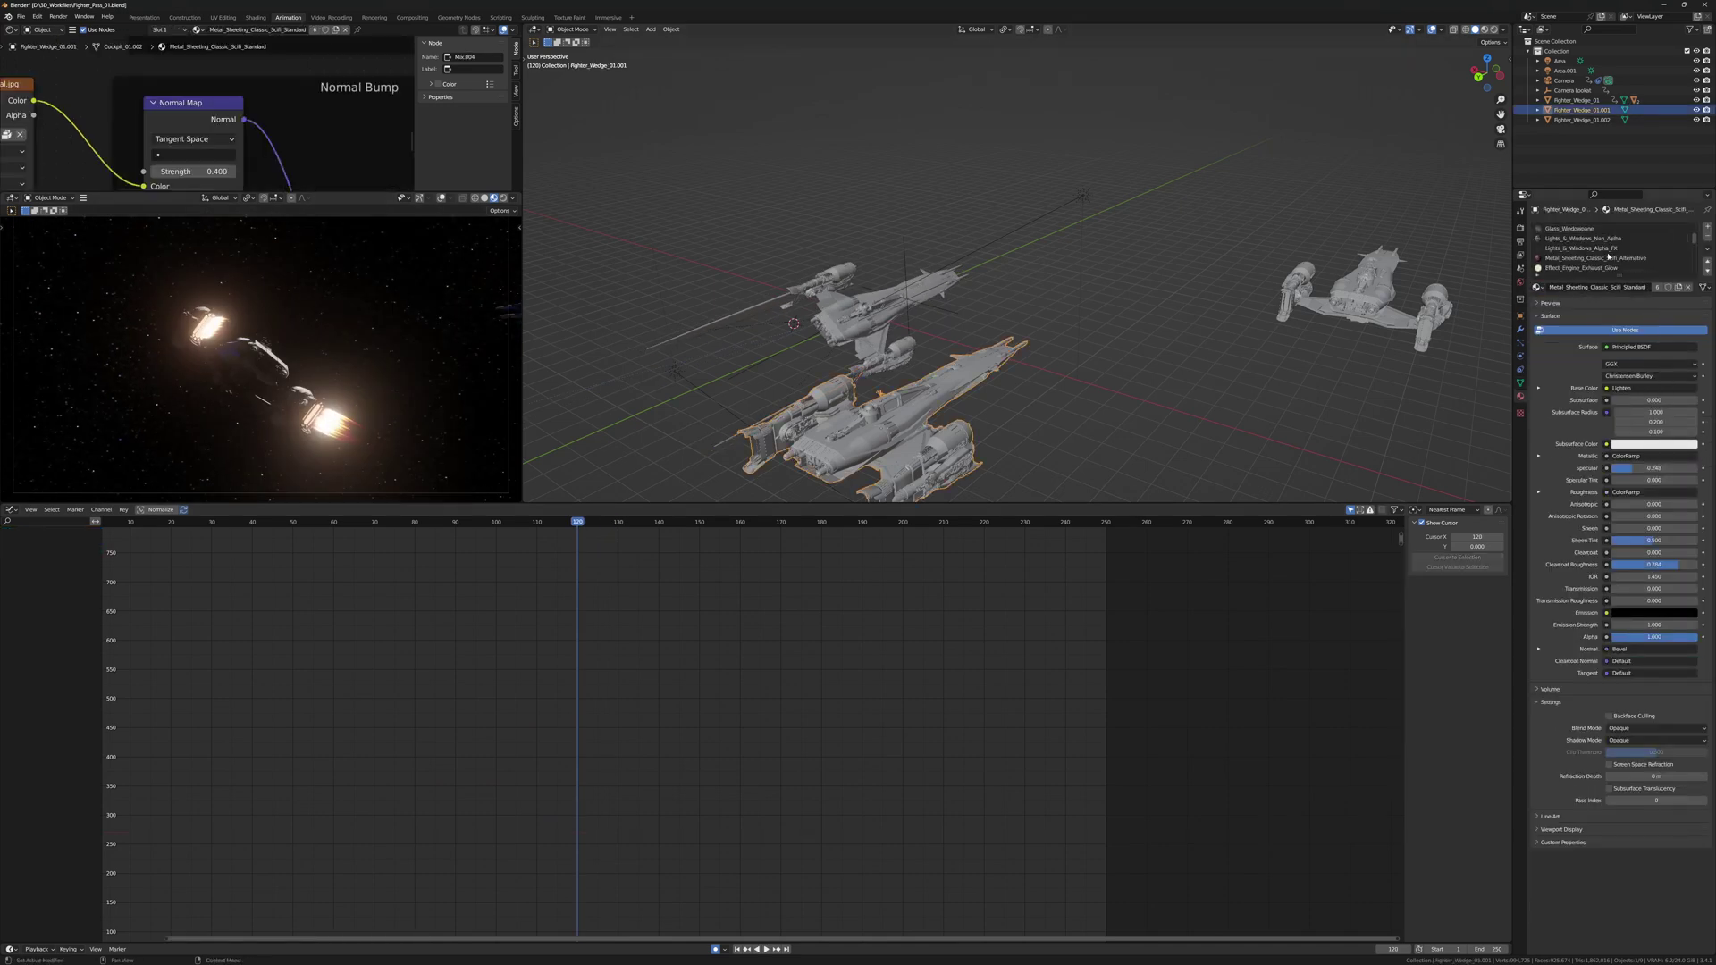
Insert a keyframe on the material's Strength value and play back the flyby
right_click(1604, 375)
left_click(1586, 375)
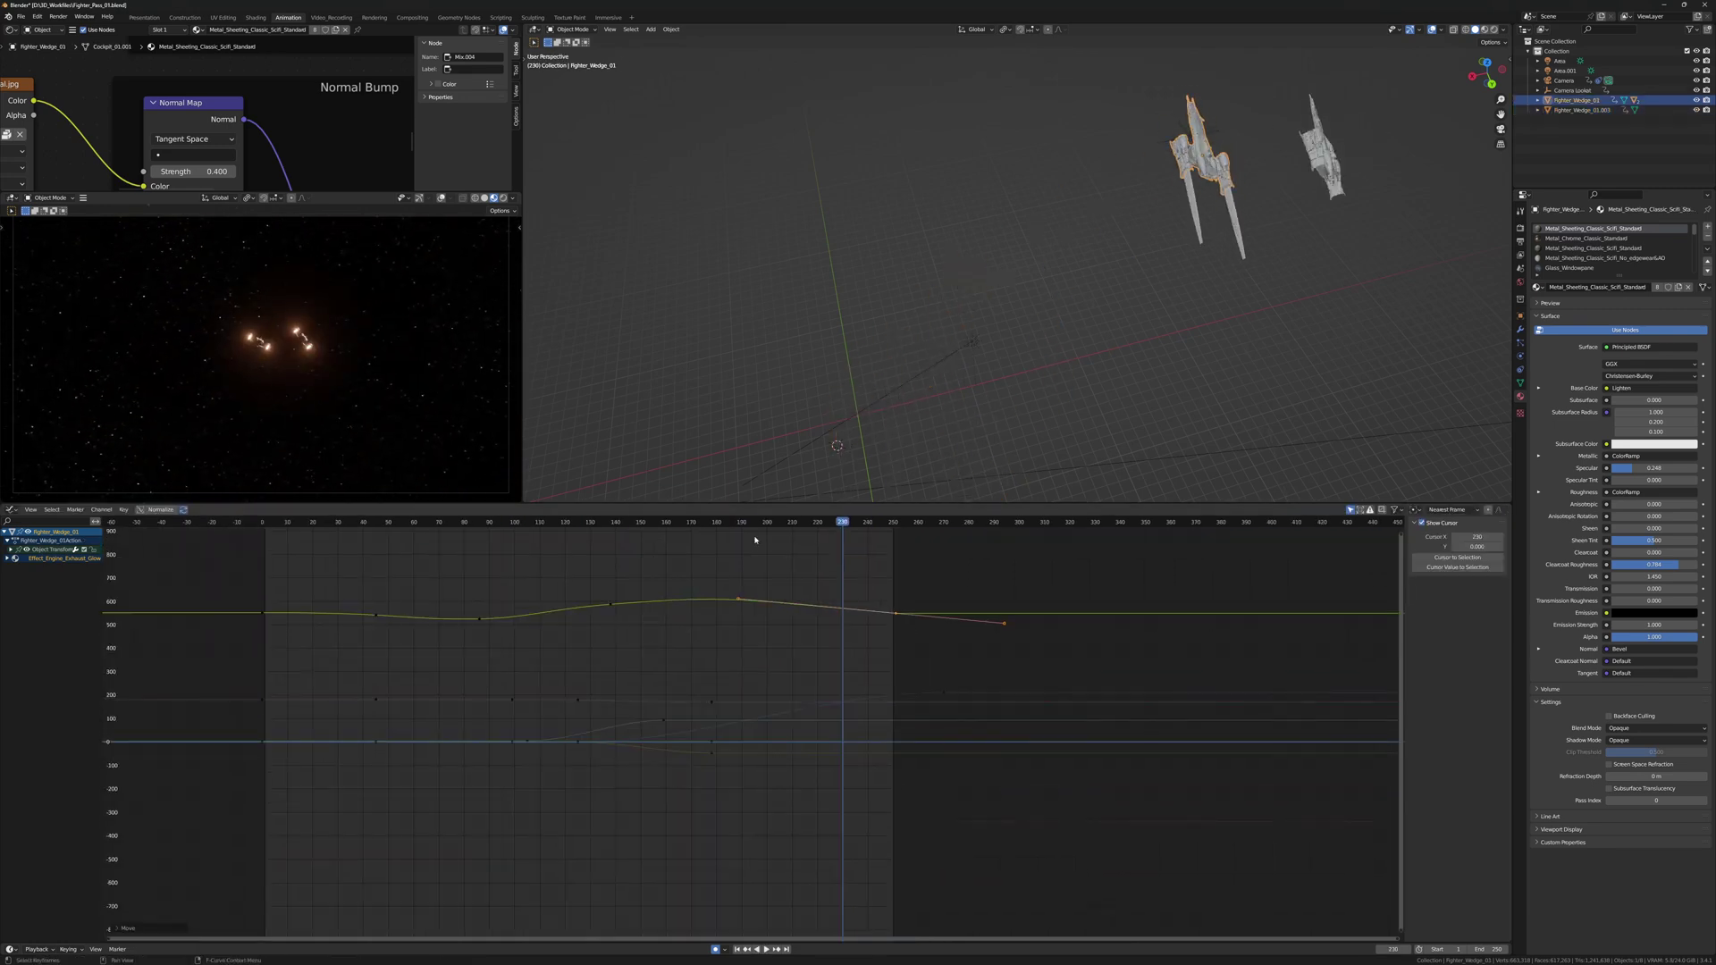
key("shift+ctrl+space")
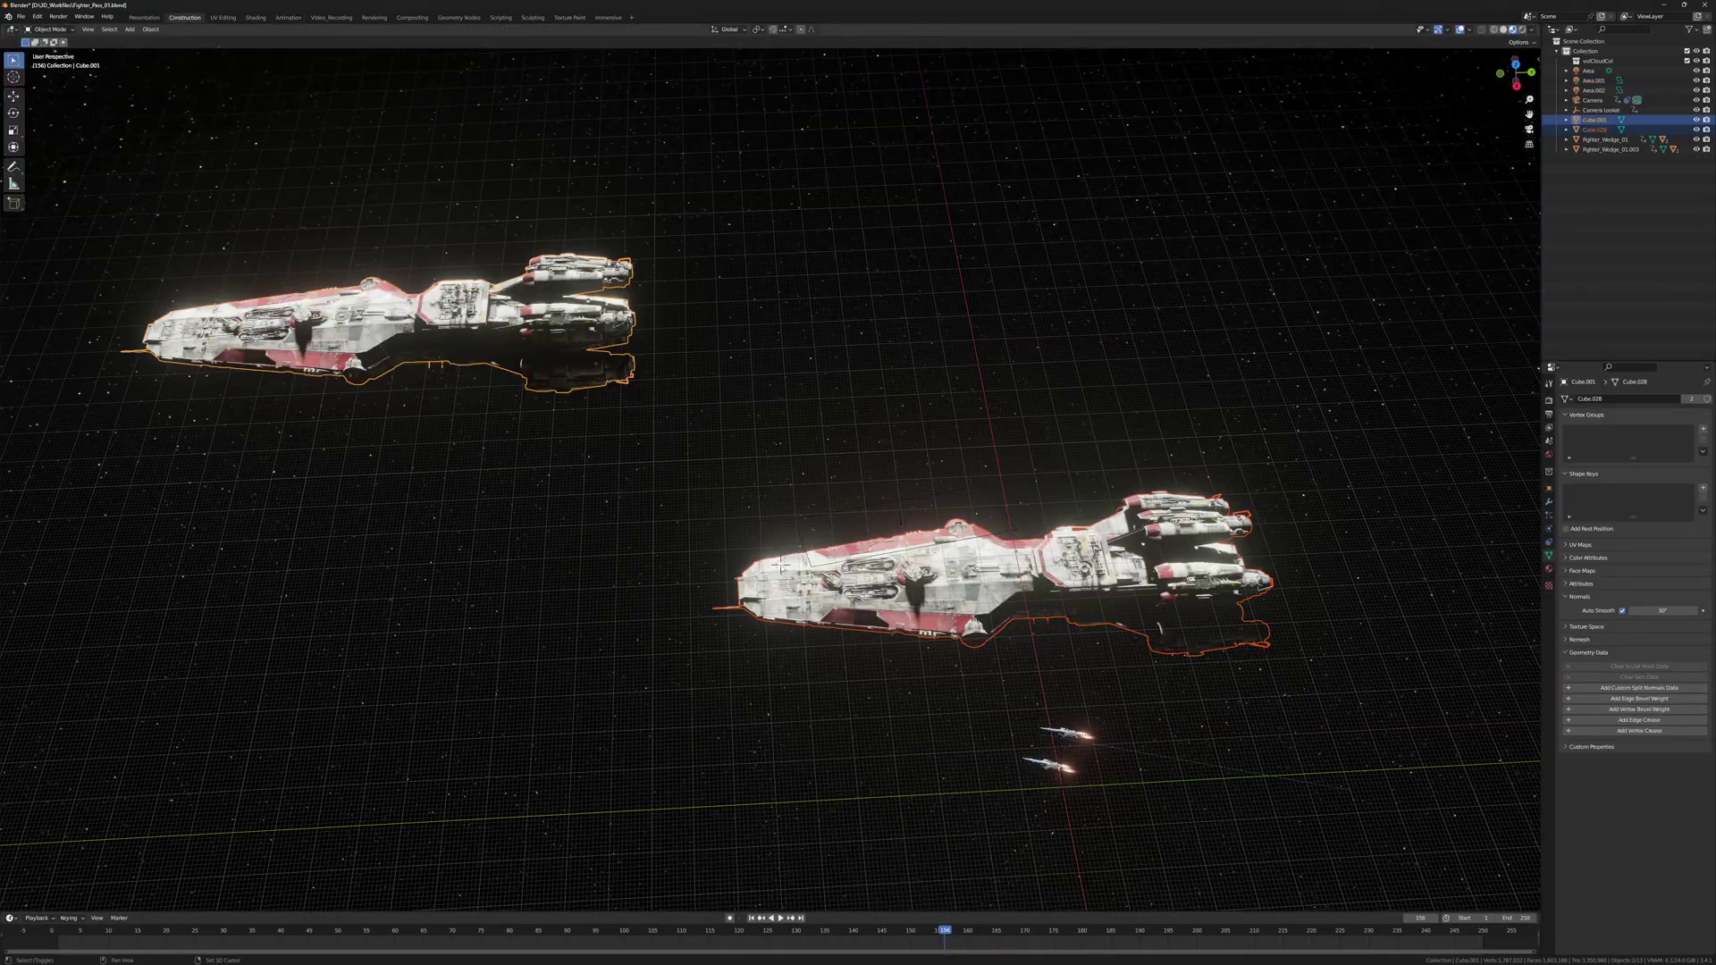
Parent the area light to both ships, shift the Y Location curve, then undo it
left_click(788, 505, "shift")
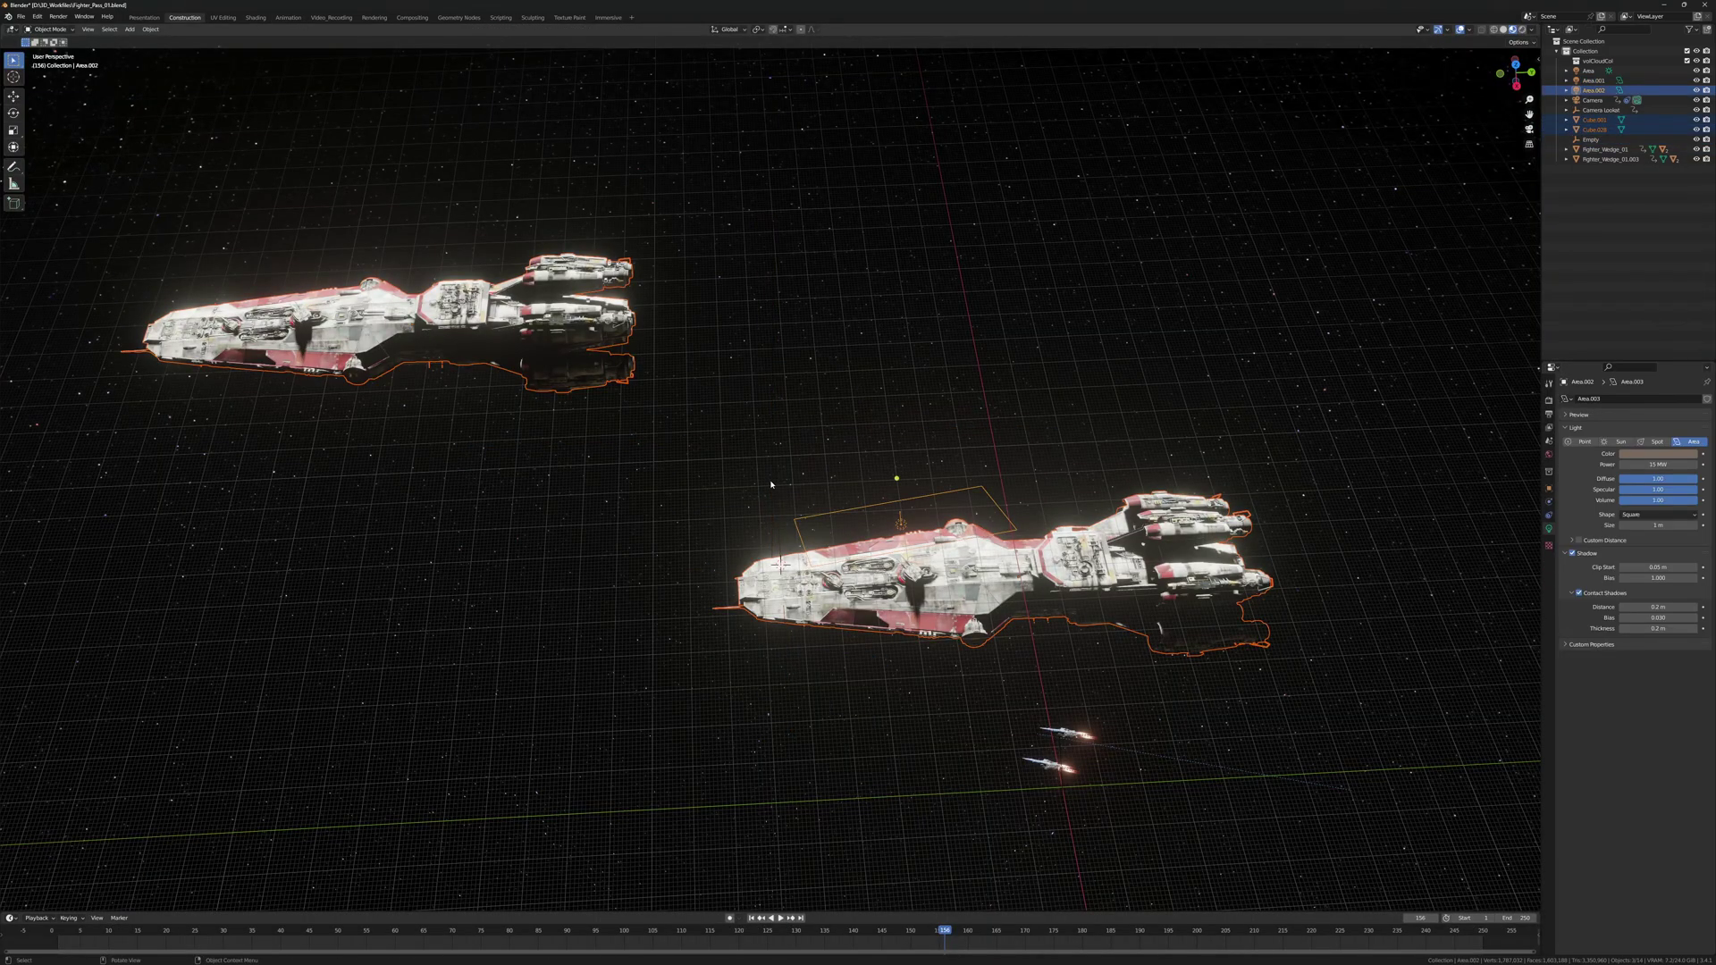
key("ctrl+p")
left_click(751, 480)
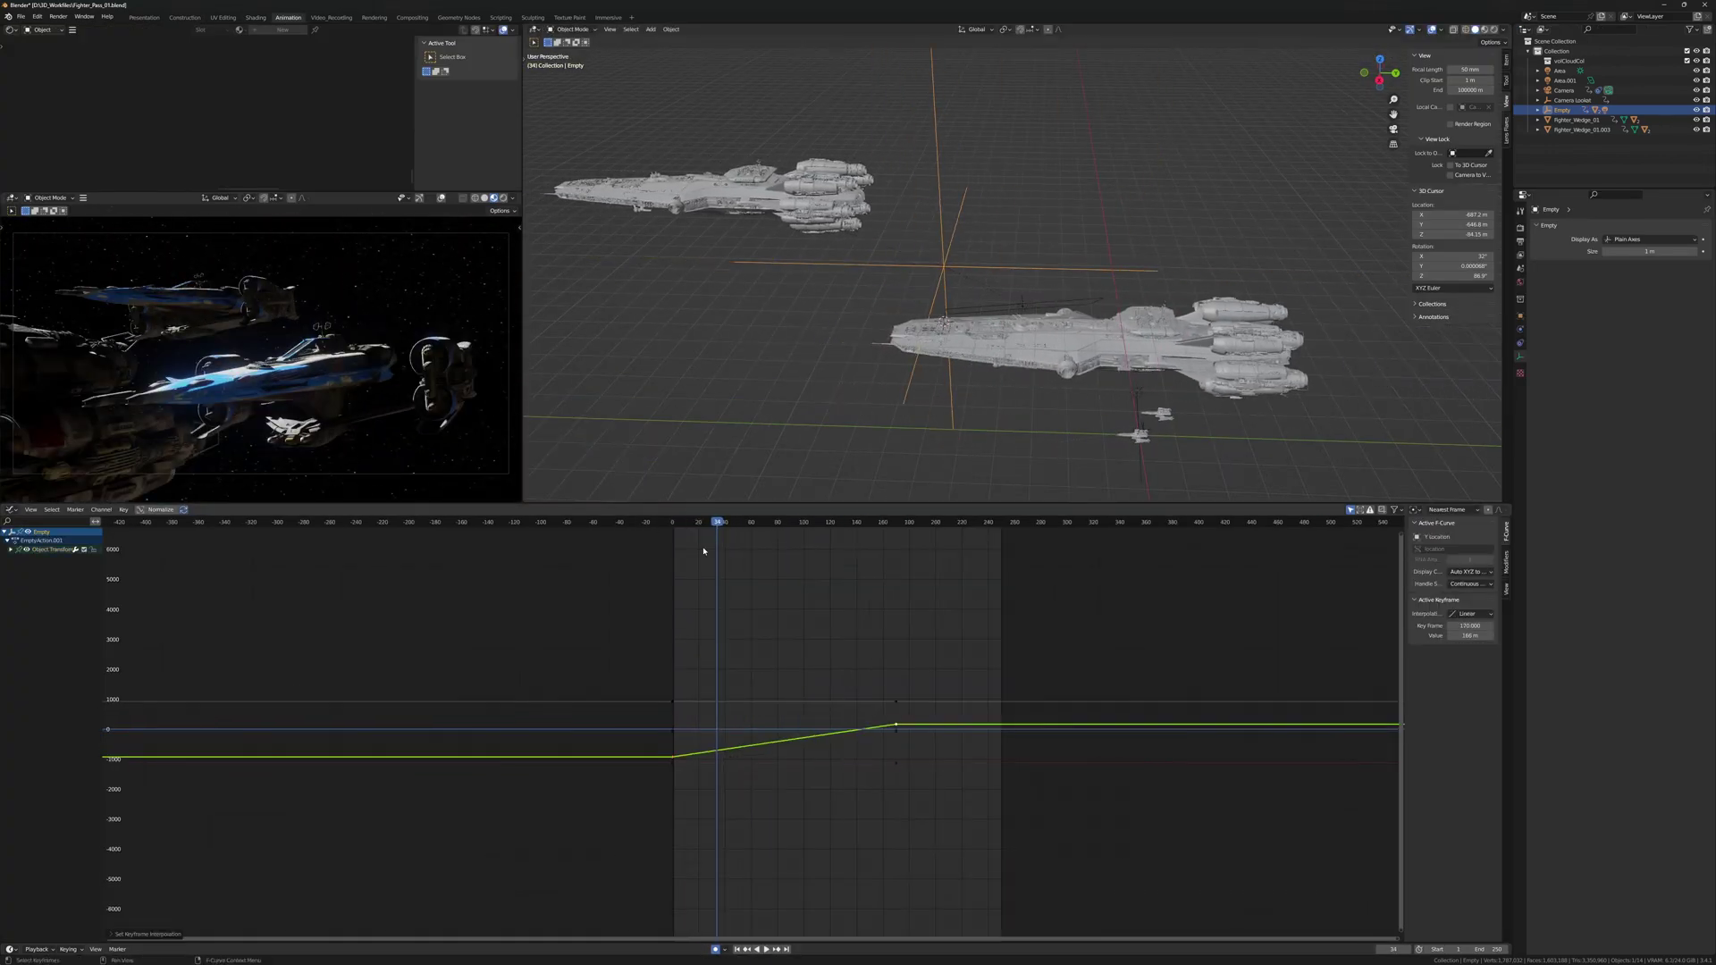
key("g")
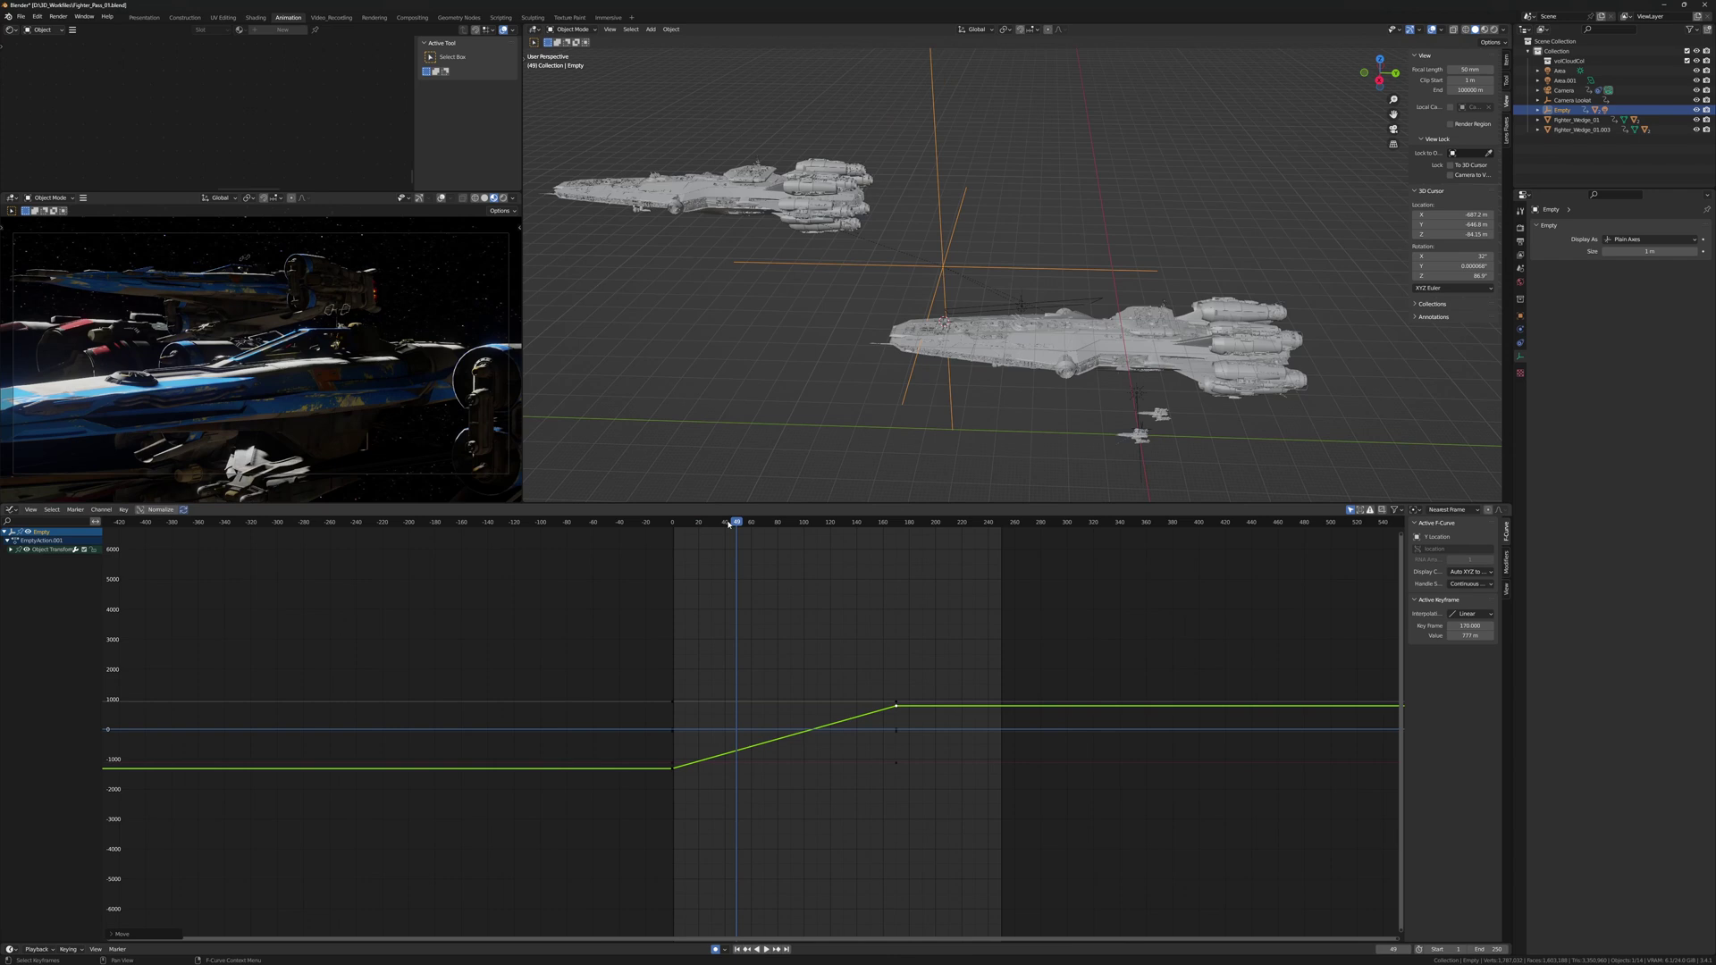
left_click(667, 525)
key("space")
key("ctrl+z")
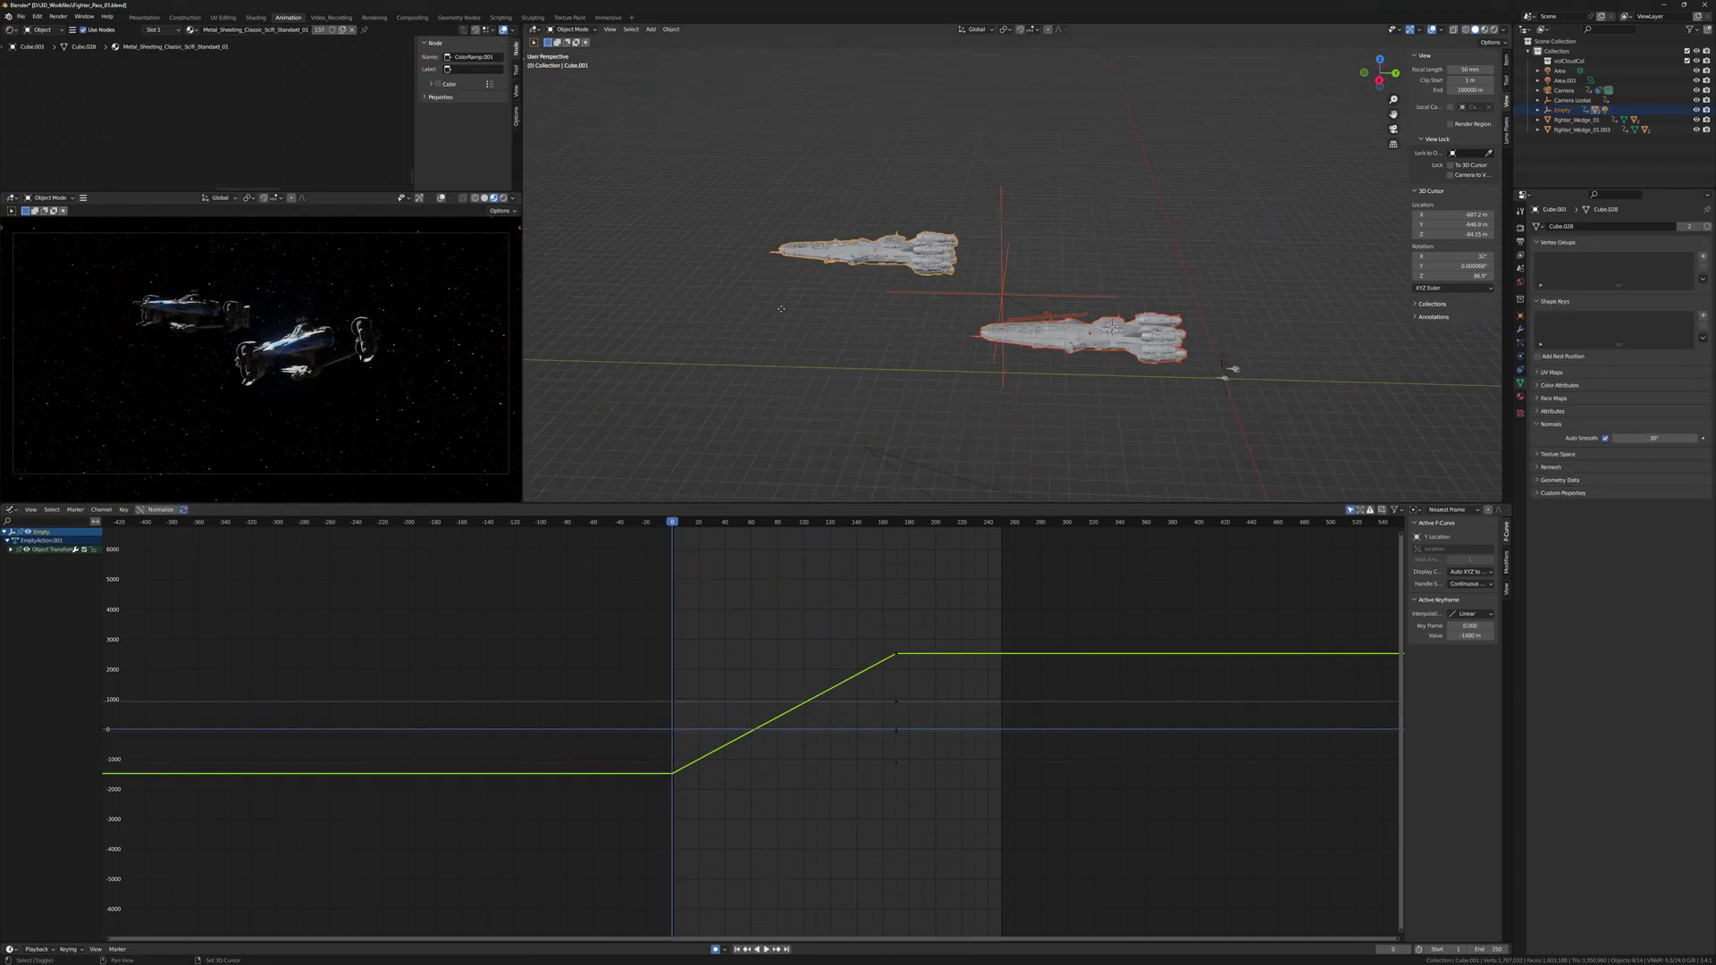
key("ctrl+z")
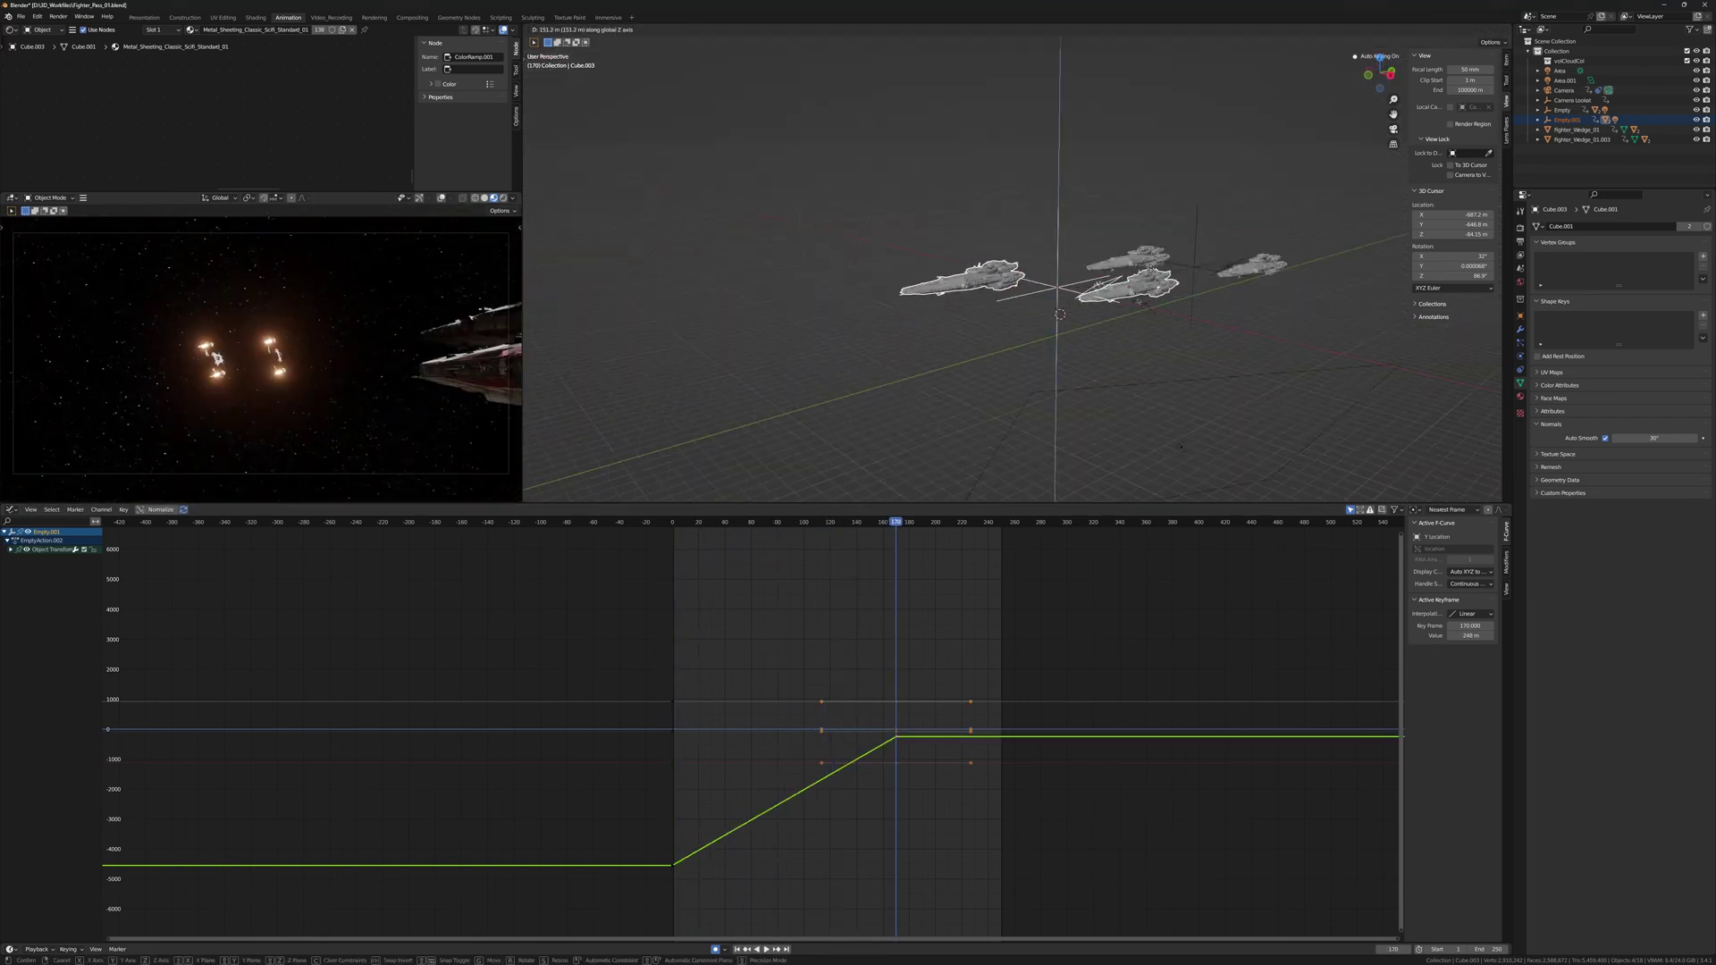
Select capital ship Cube.002, scrub the flyby, and select a keyframe on the Empty's location curve
left_click(1126, 297)
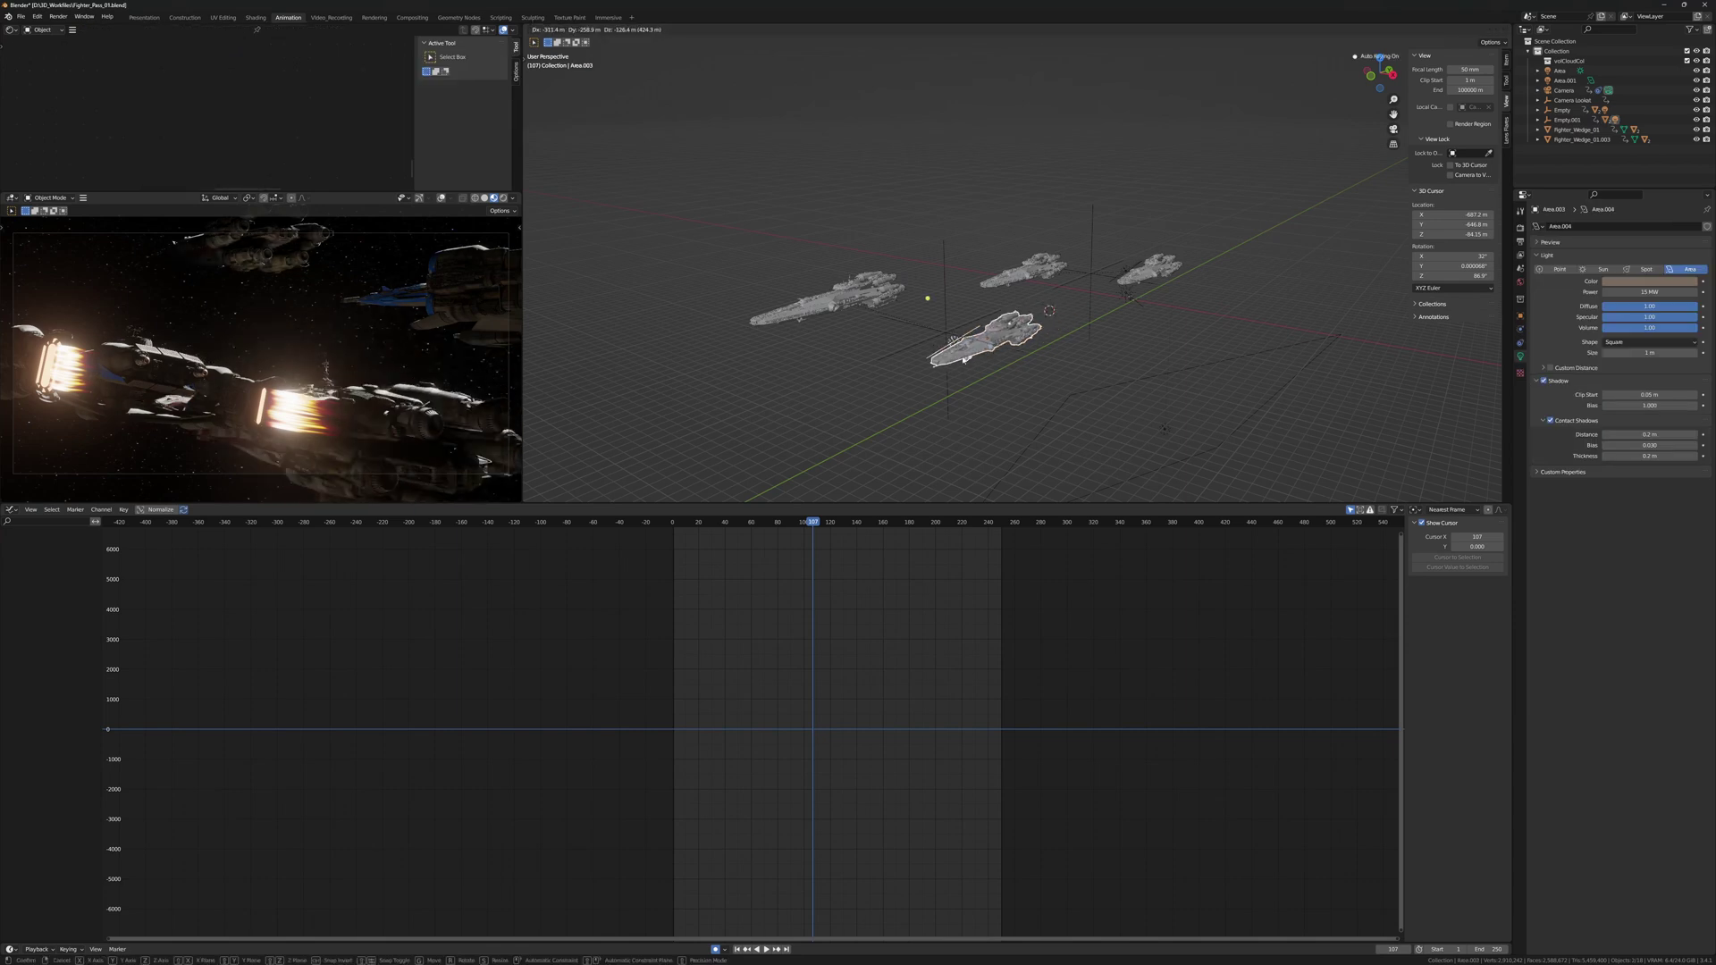
left_click(671, 523)
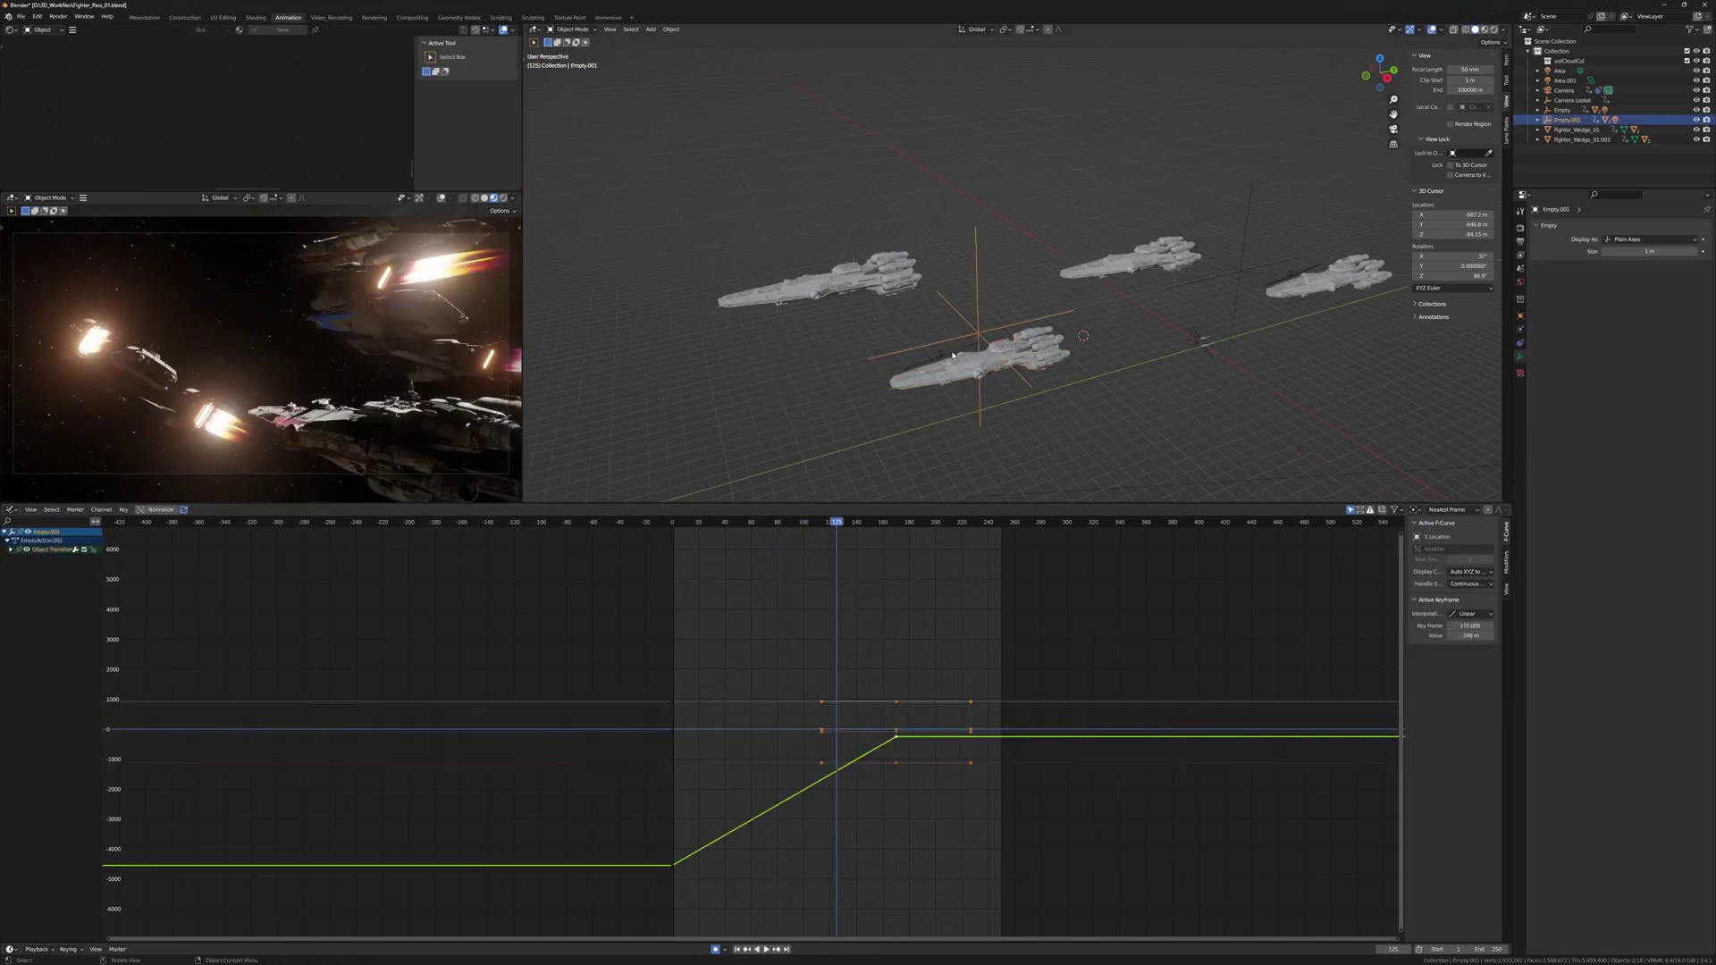
key("space")
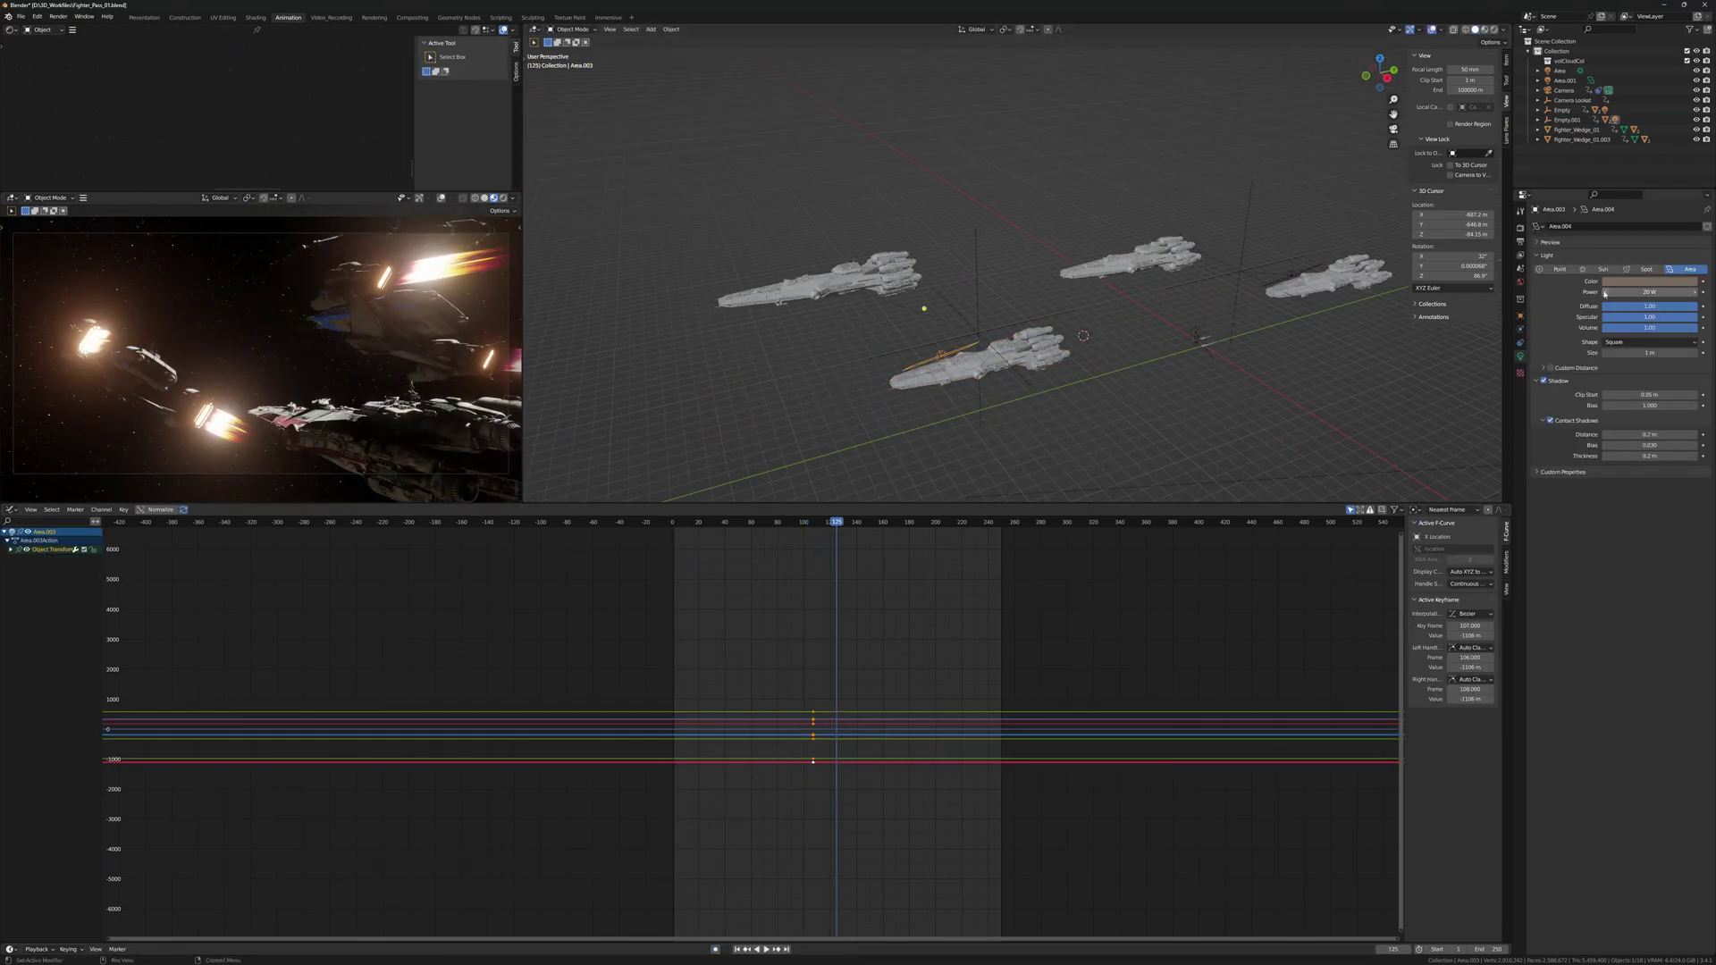
key("Escape")
left_click_drag(712, 523, 812, 525)
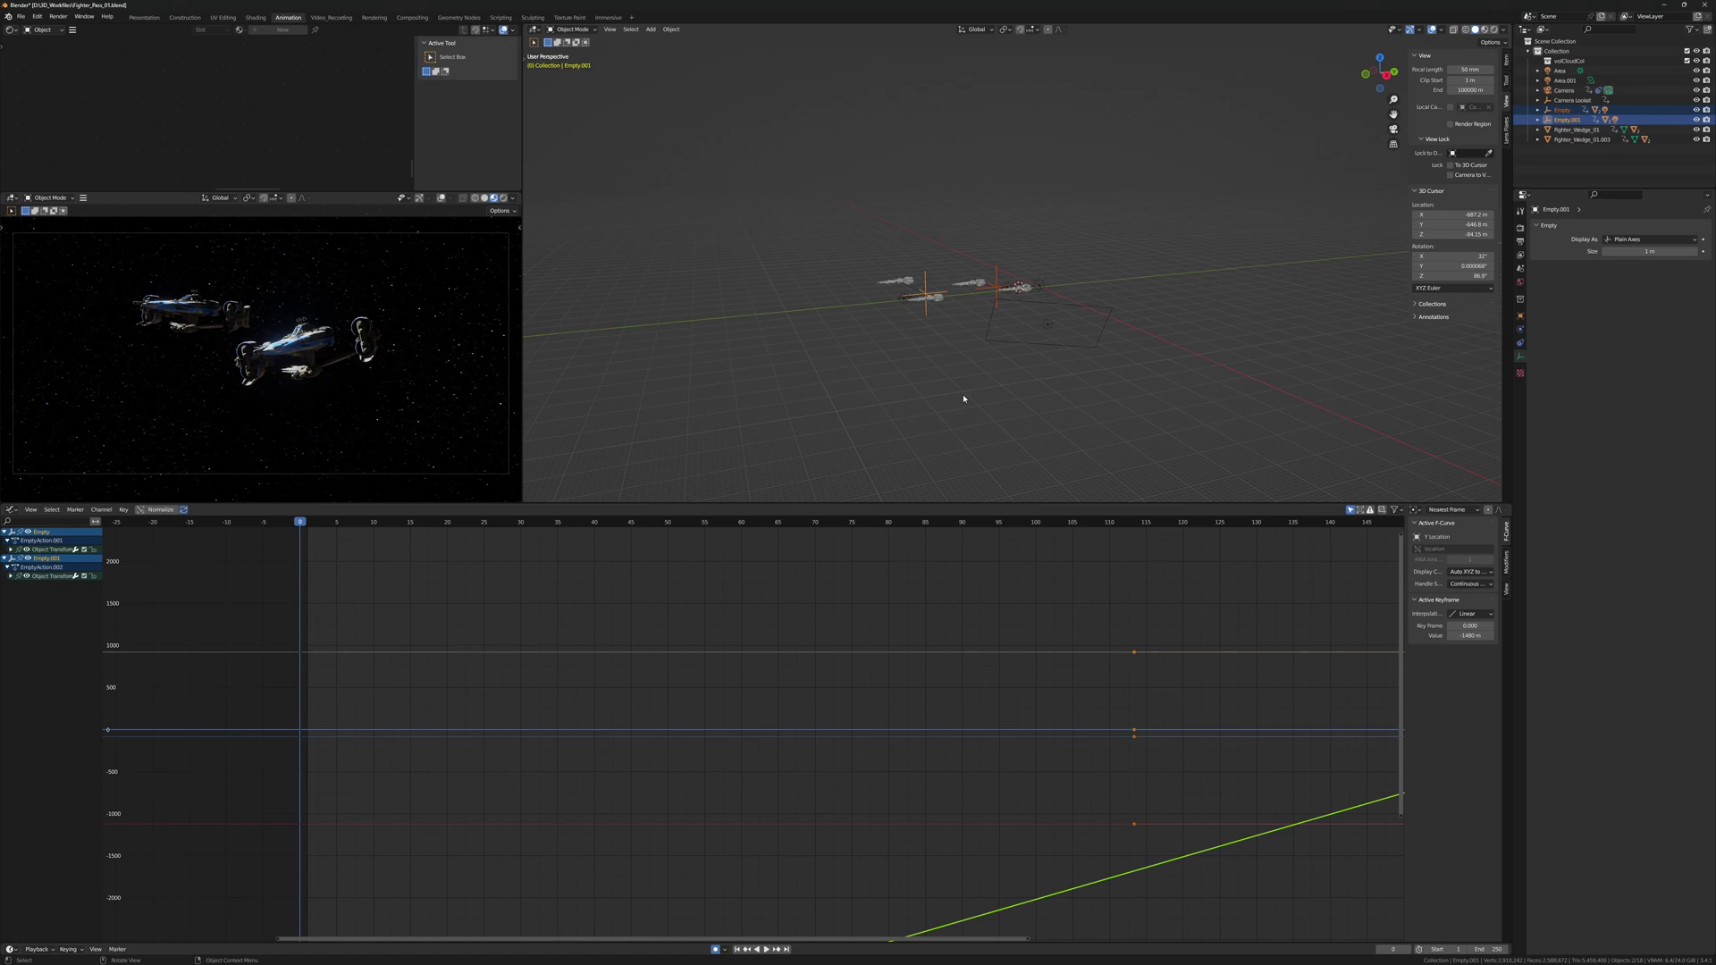
key("Home")
left_click(963, 687)
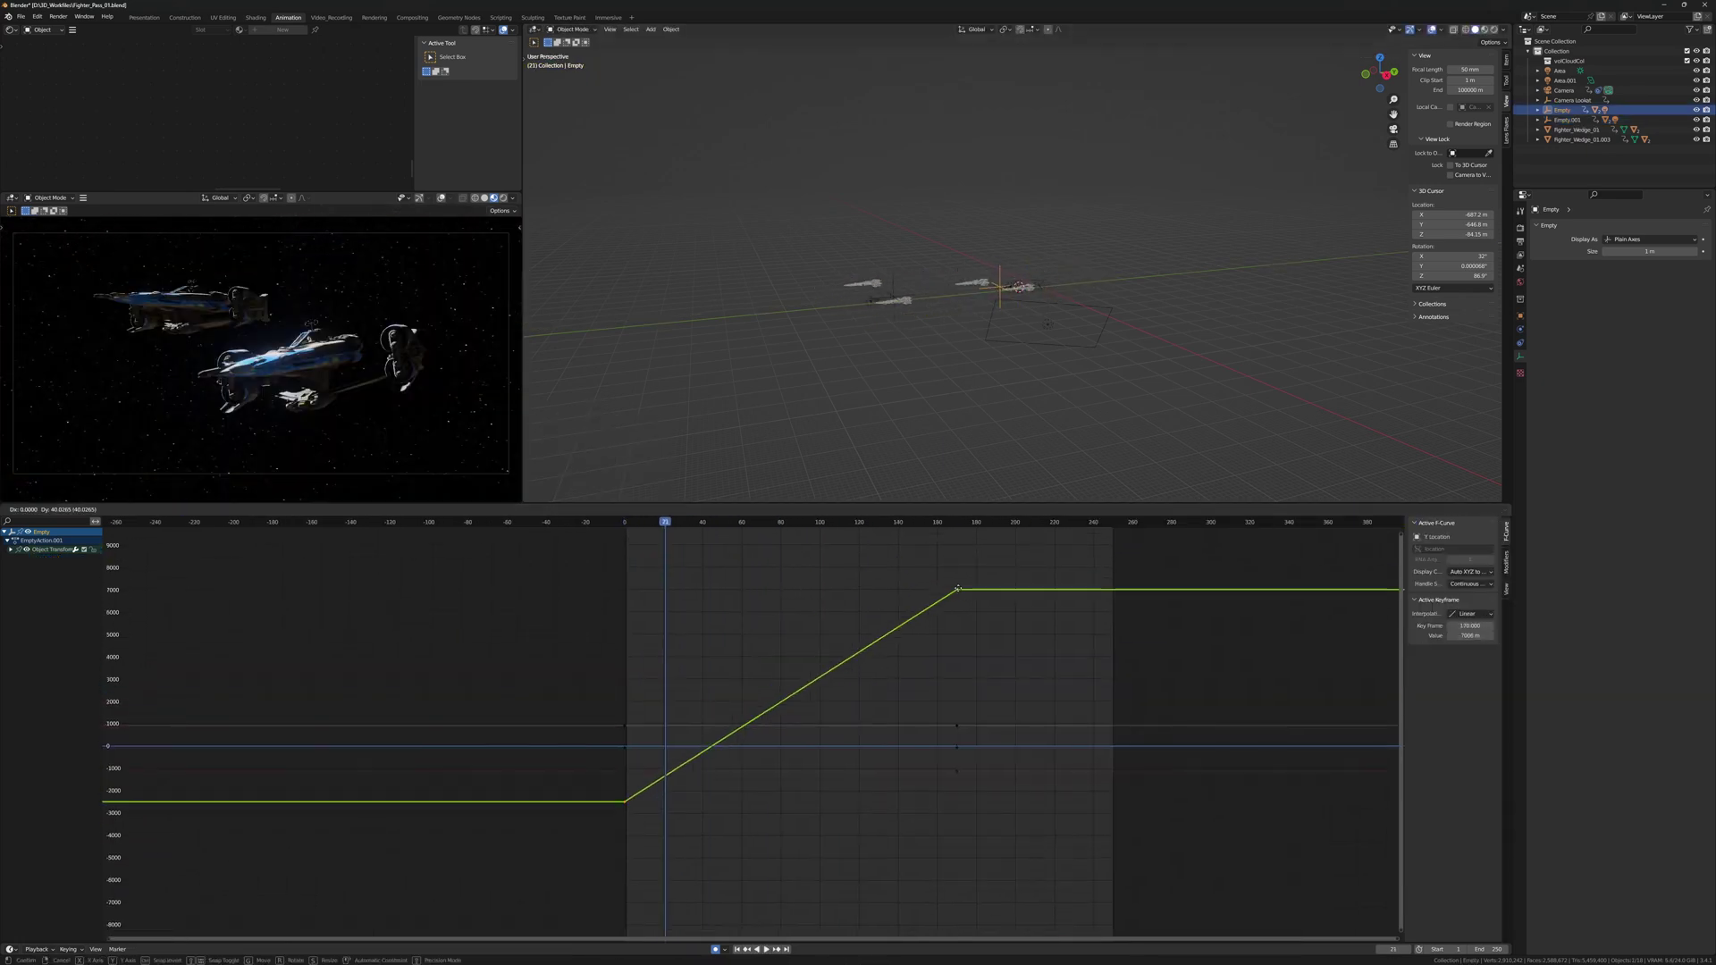
Render several F12 test frames of the shot, then jump to frame 62
key("F12")
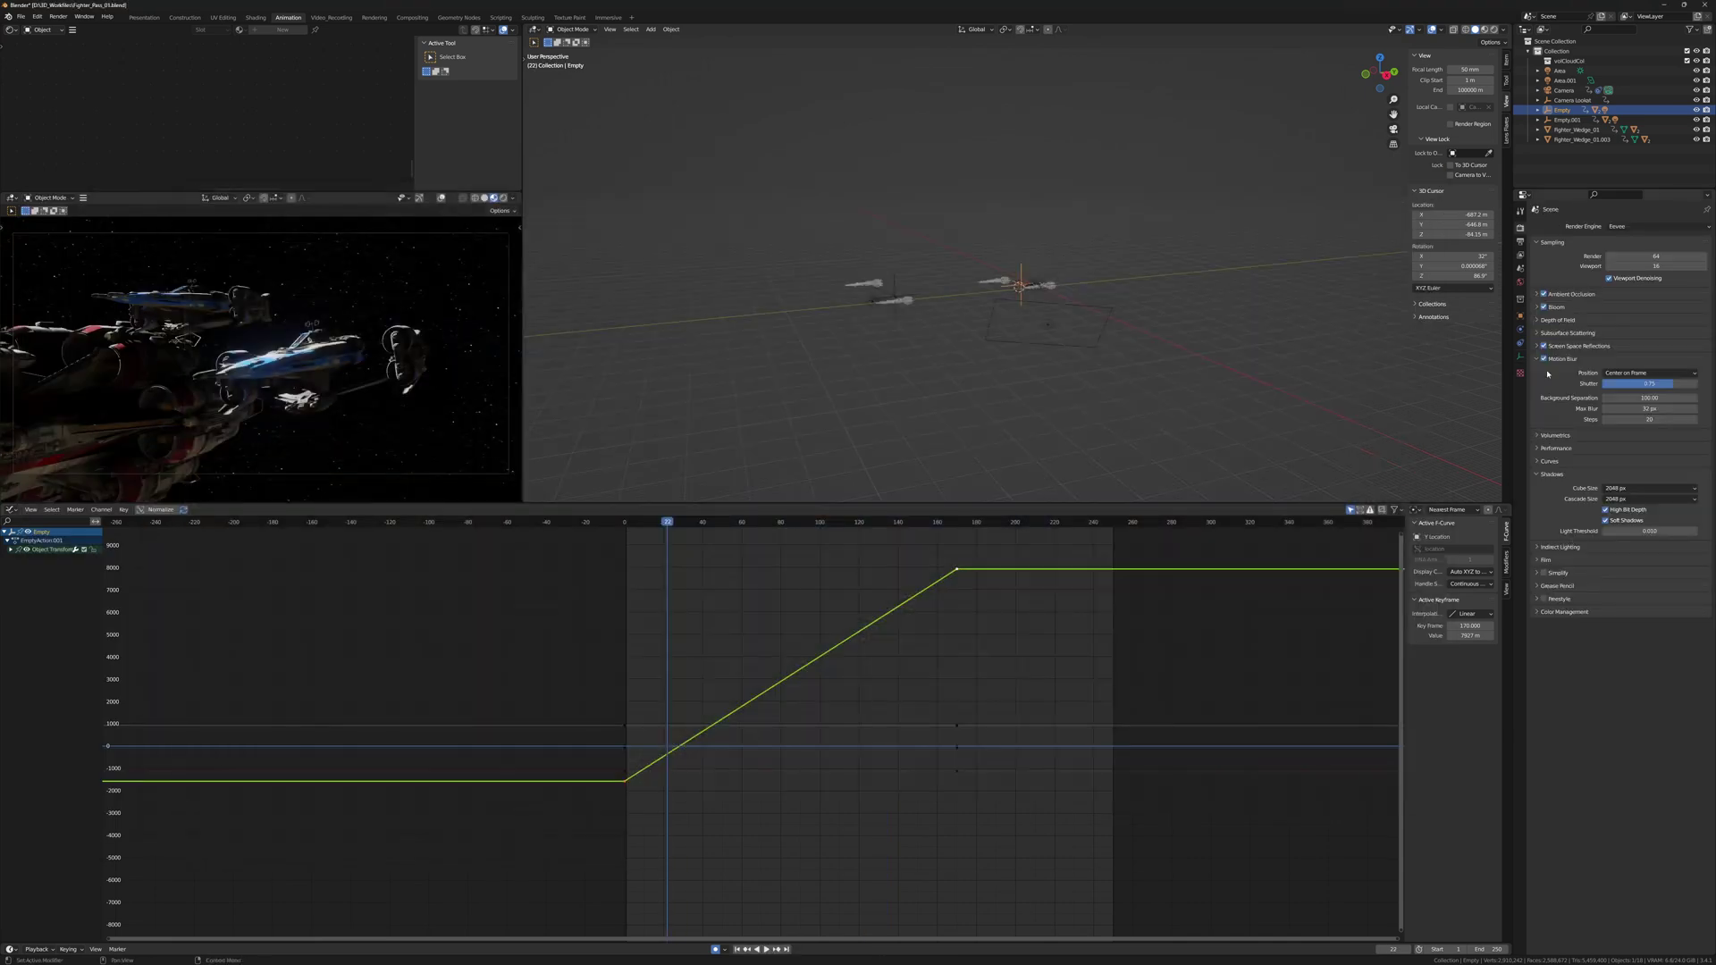
key("F12")
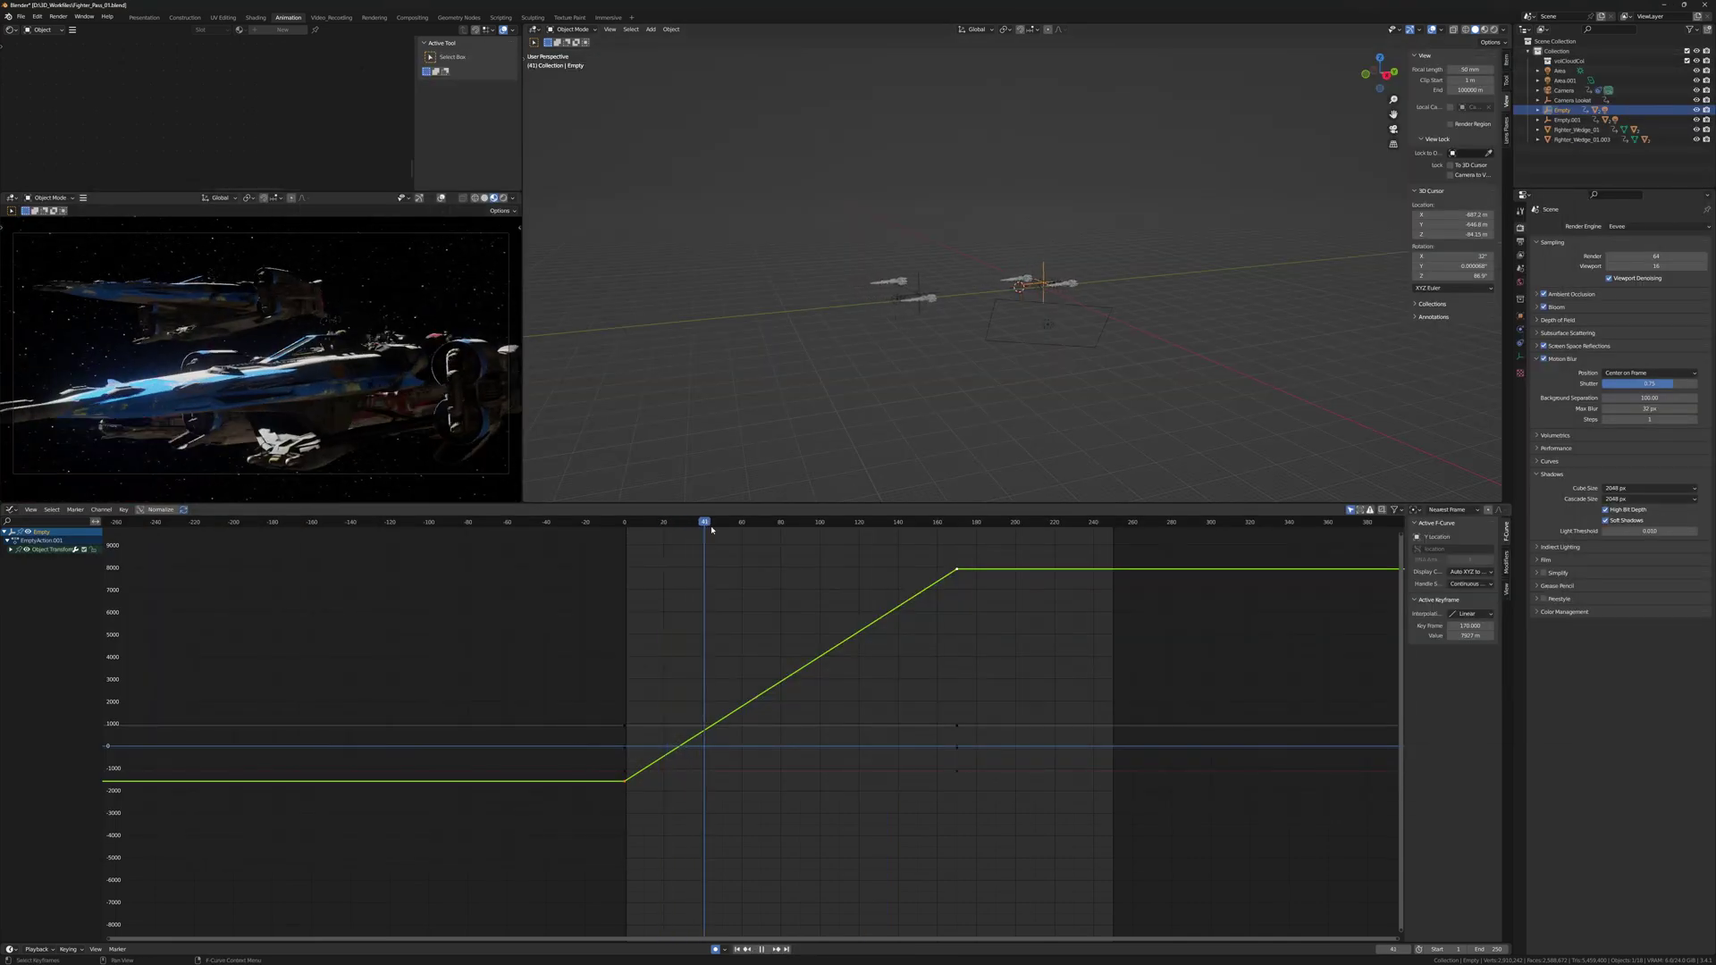
key("F12")
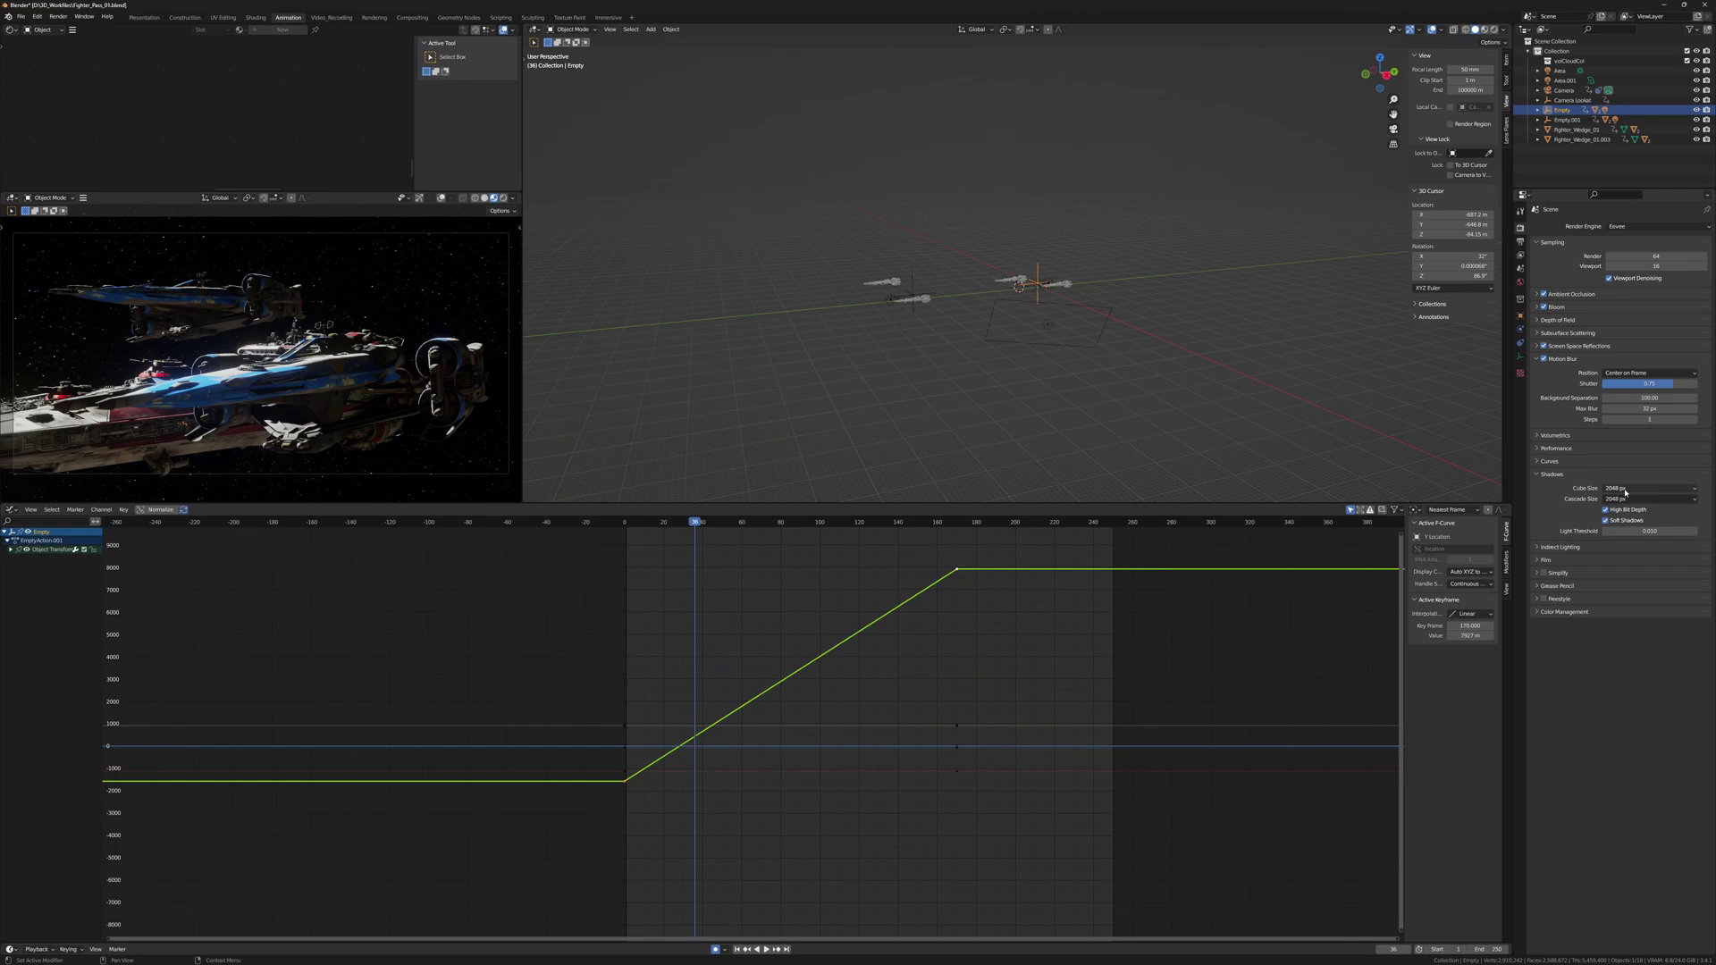
key("F12")
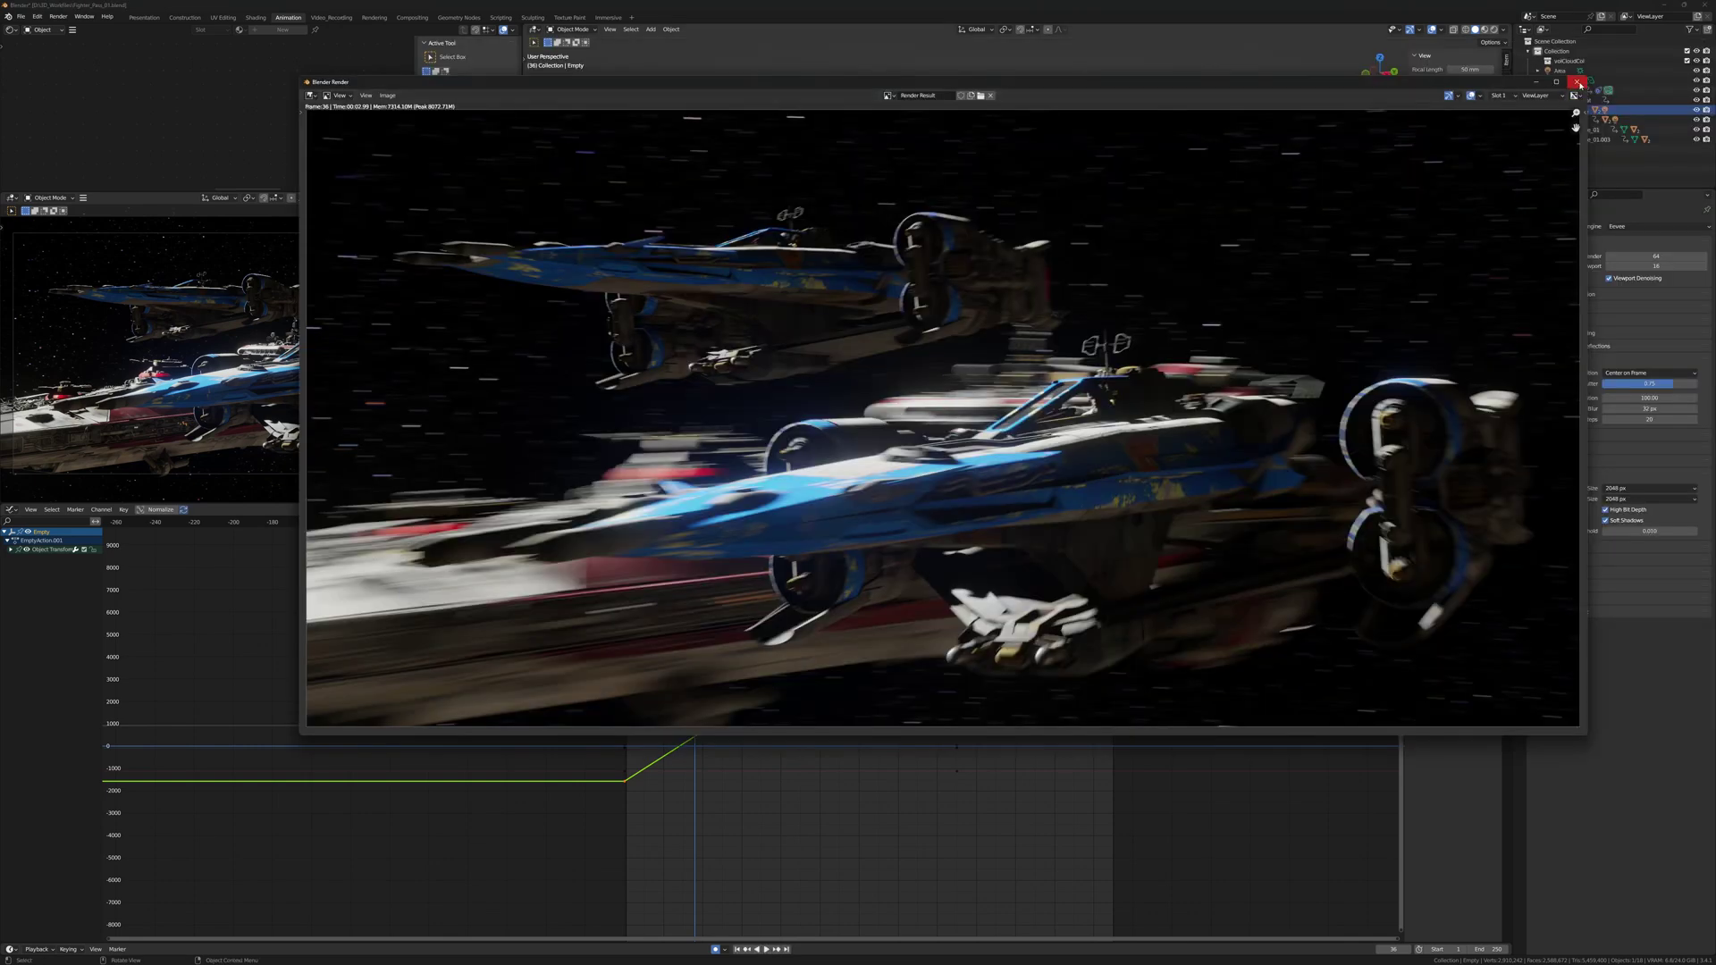
left_click(1579, 83)
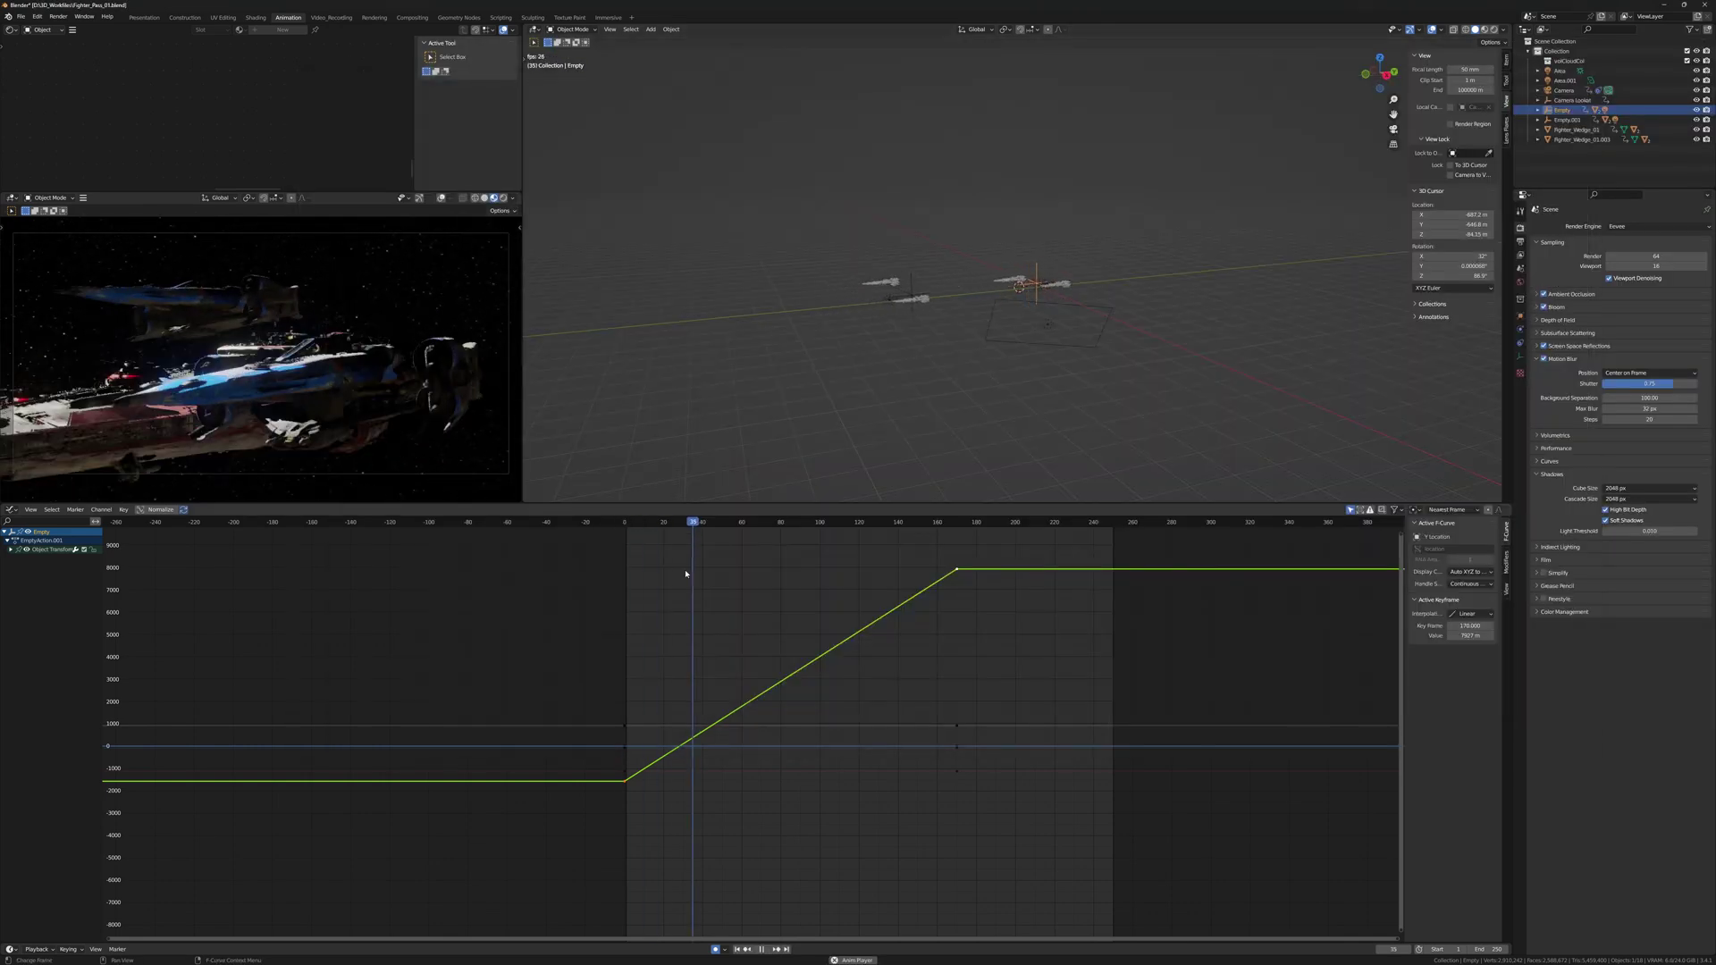
left_click(747, 525)
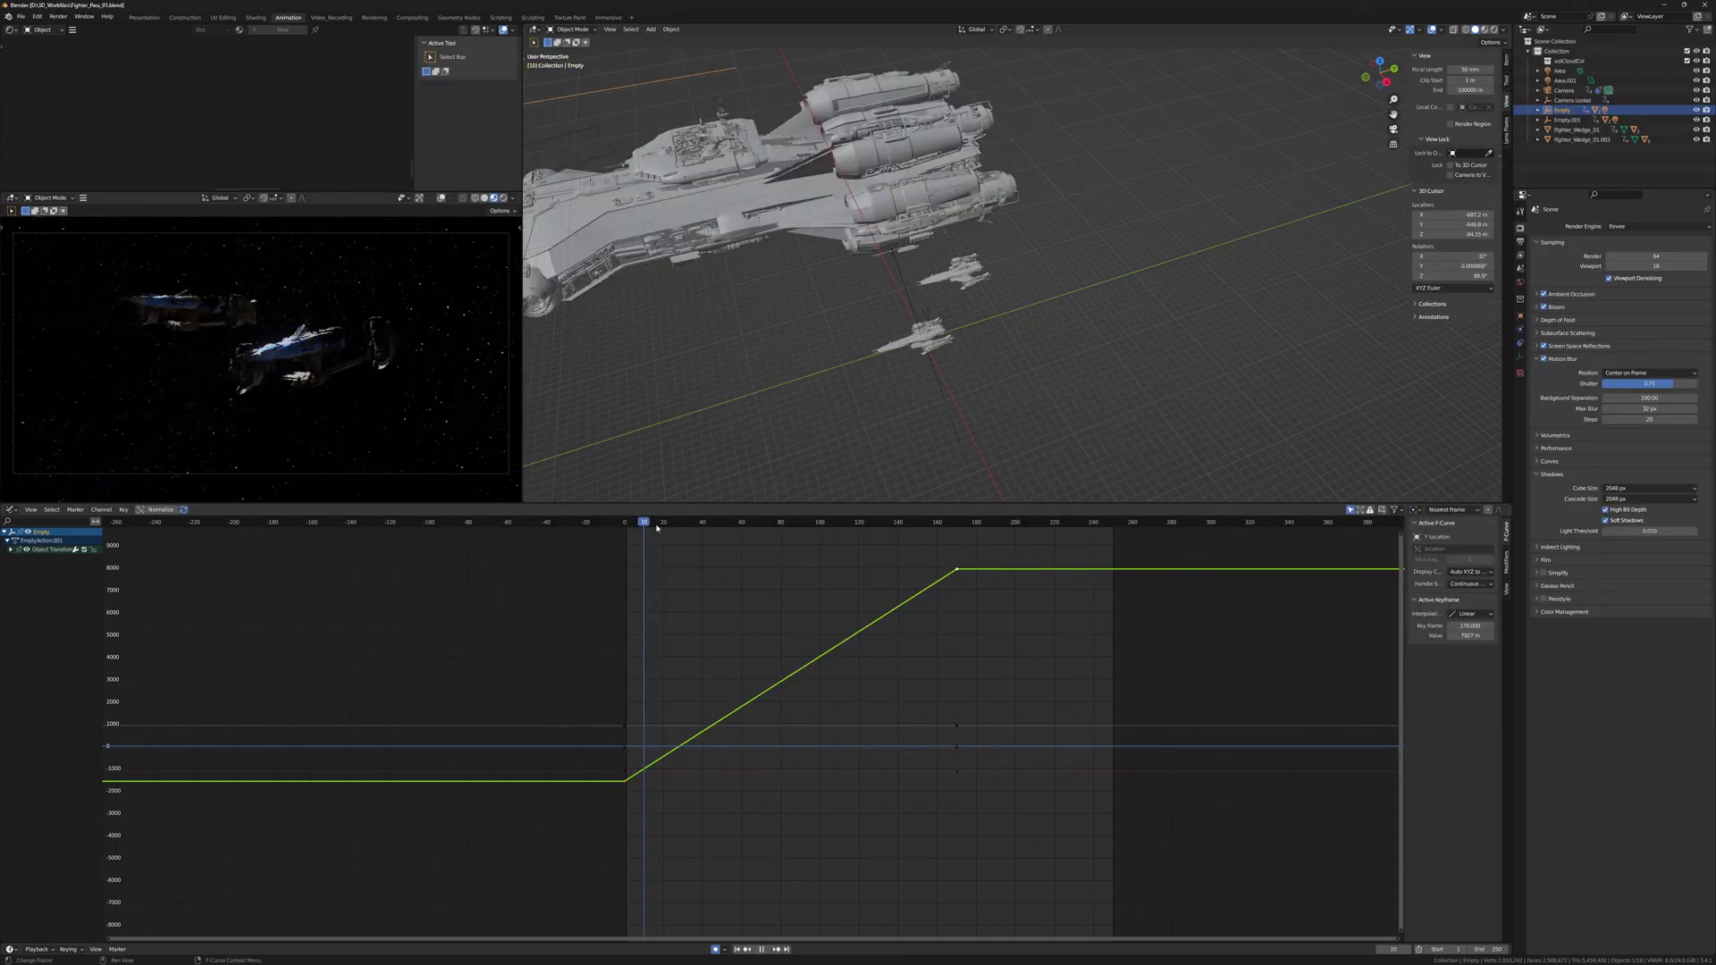
Add an Irradiance Volume light probe stretched along X around the ships, then show the Presentation layout
key("shift+a")
mouse_move(989, 354)
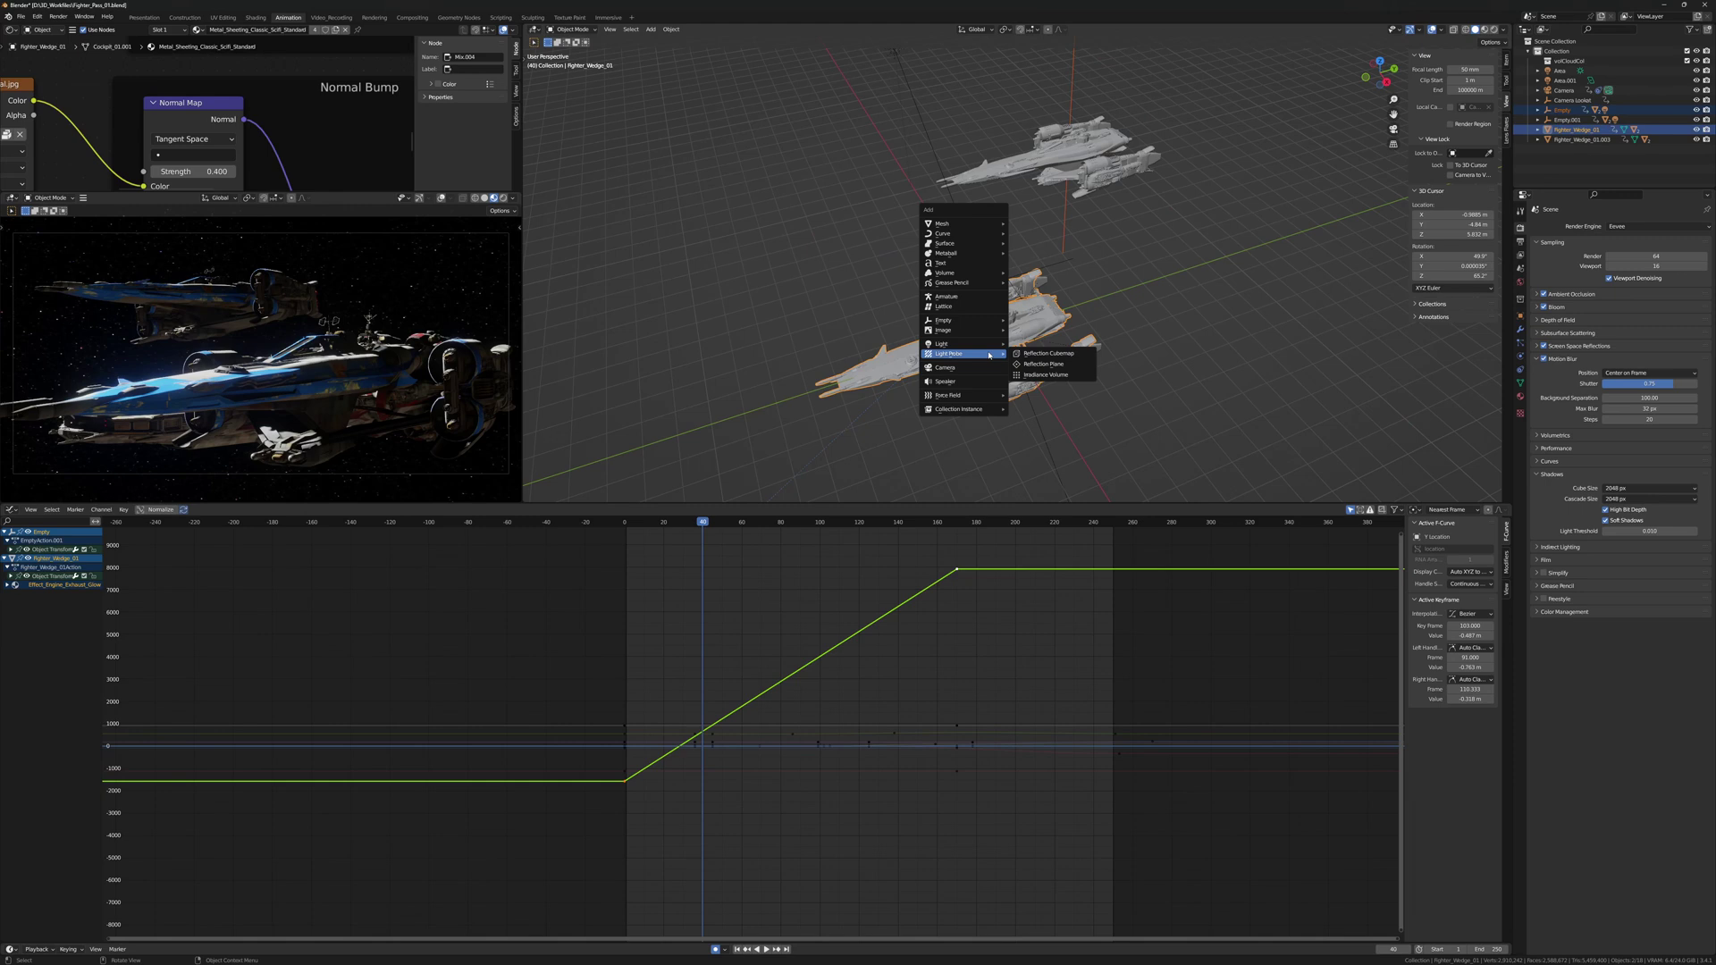
left_click(1045, 375)
key("s")
left_click(1130, 322)
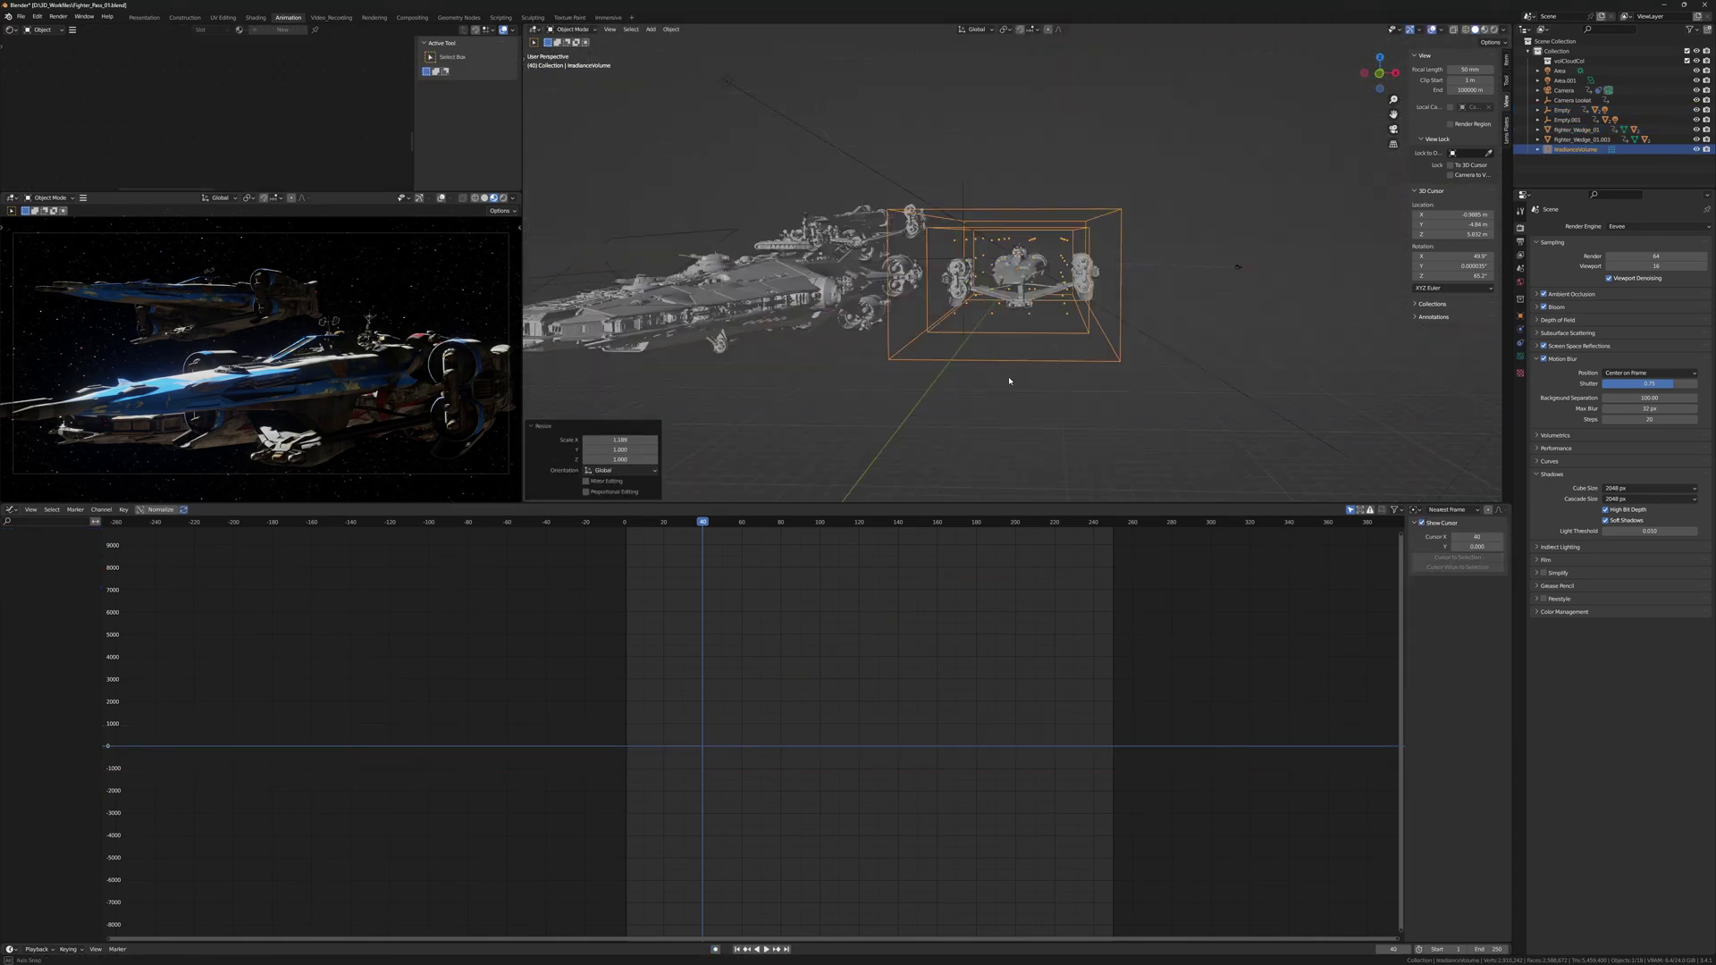
left_click(1059, 379)
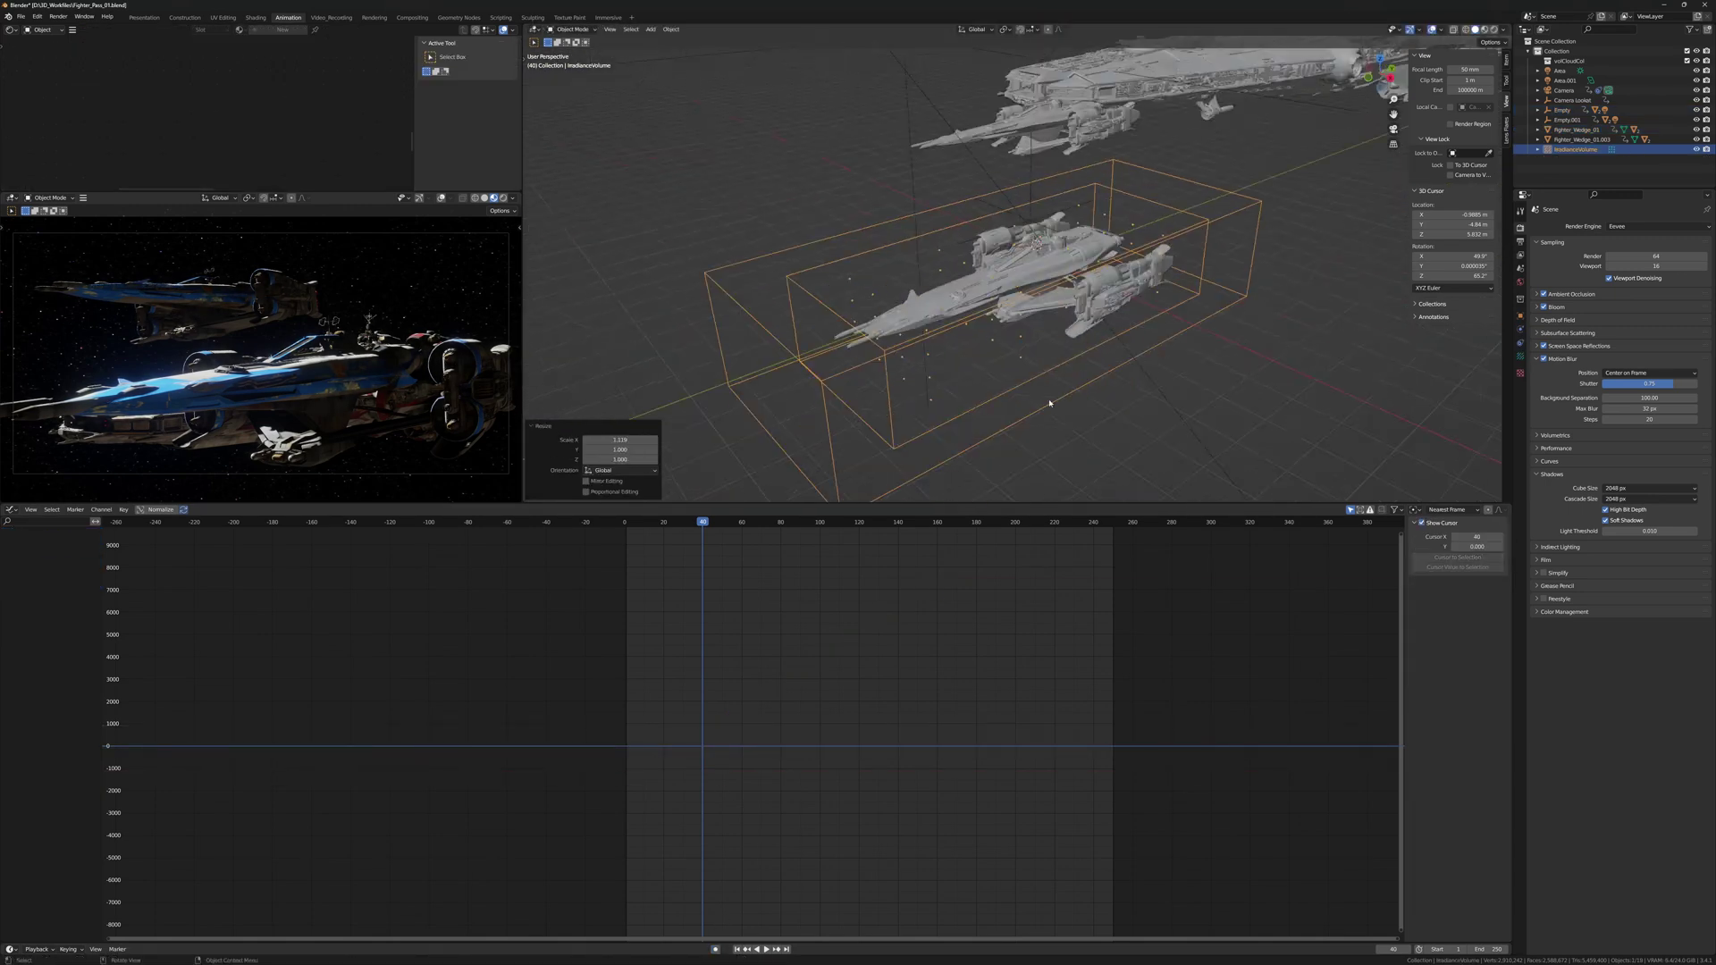
left_click(158, 19)
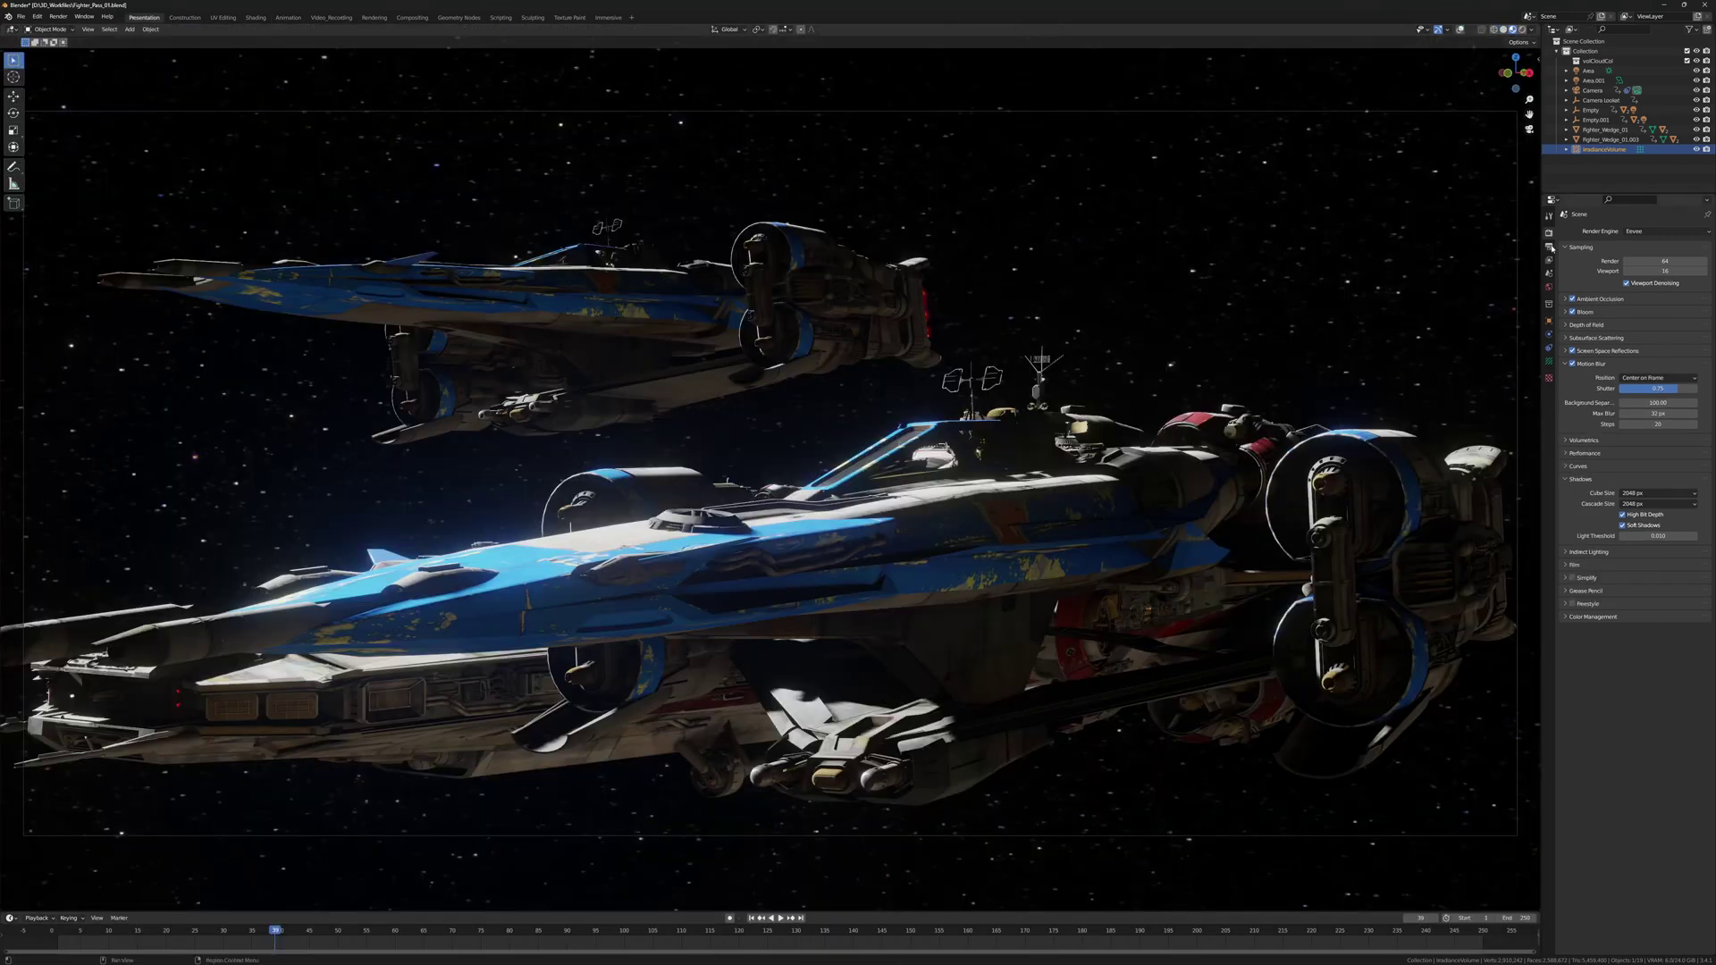
Bake indirect lighting with a diffuse occlusion setting and change an area light's colour
left_click(1618, 554)
left_click(1661, 641)
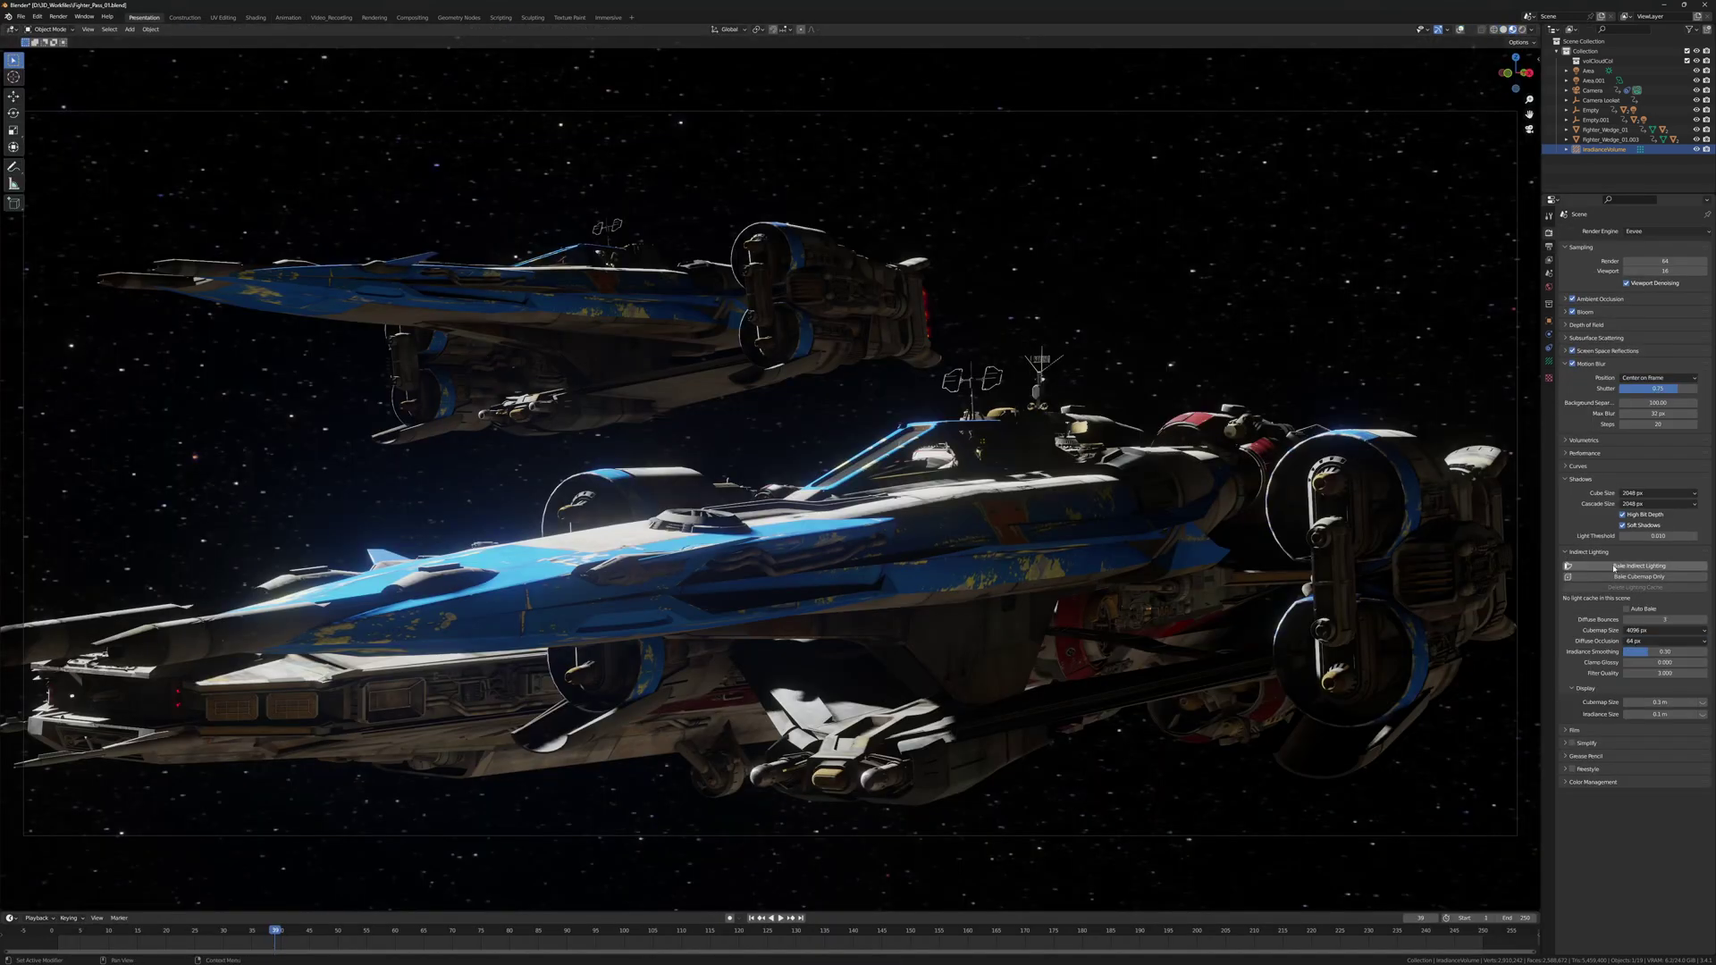
left_click(1614, 567)
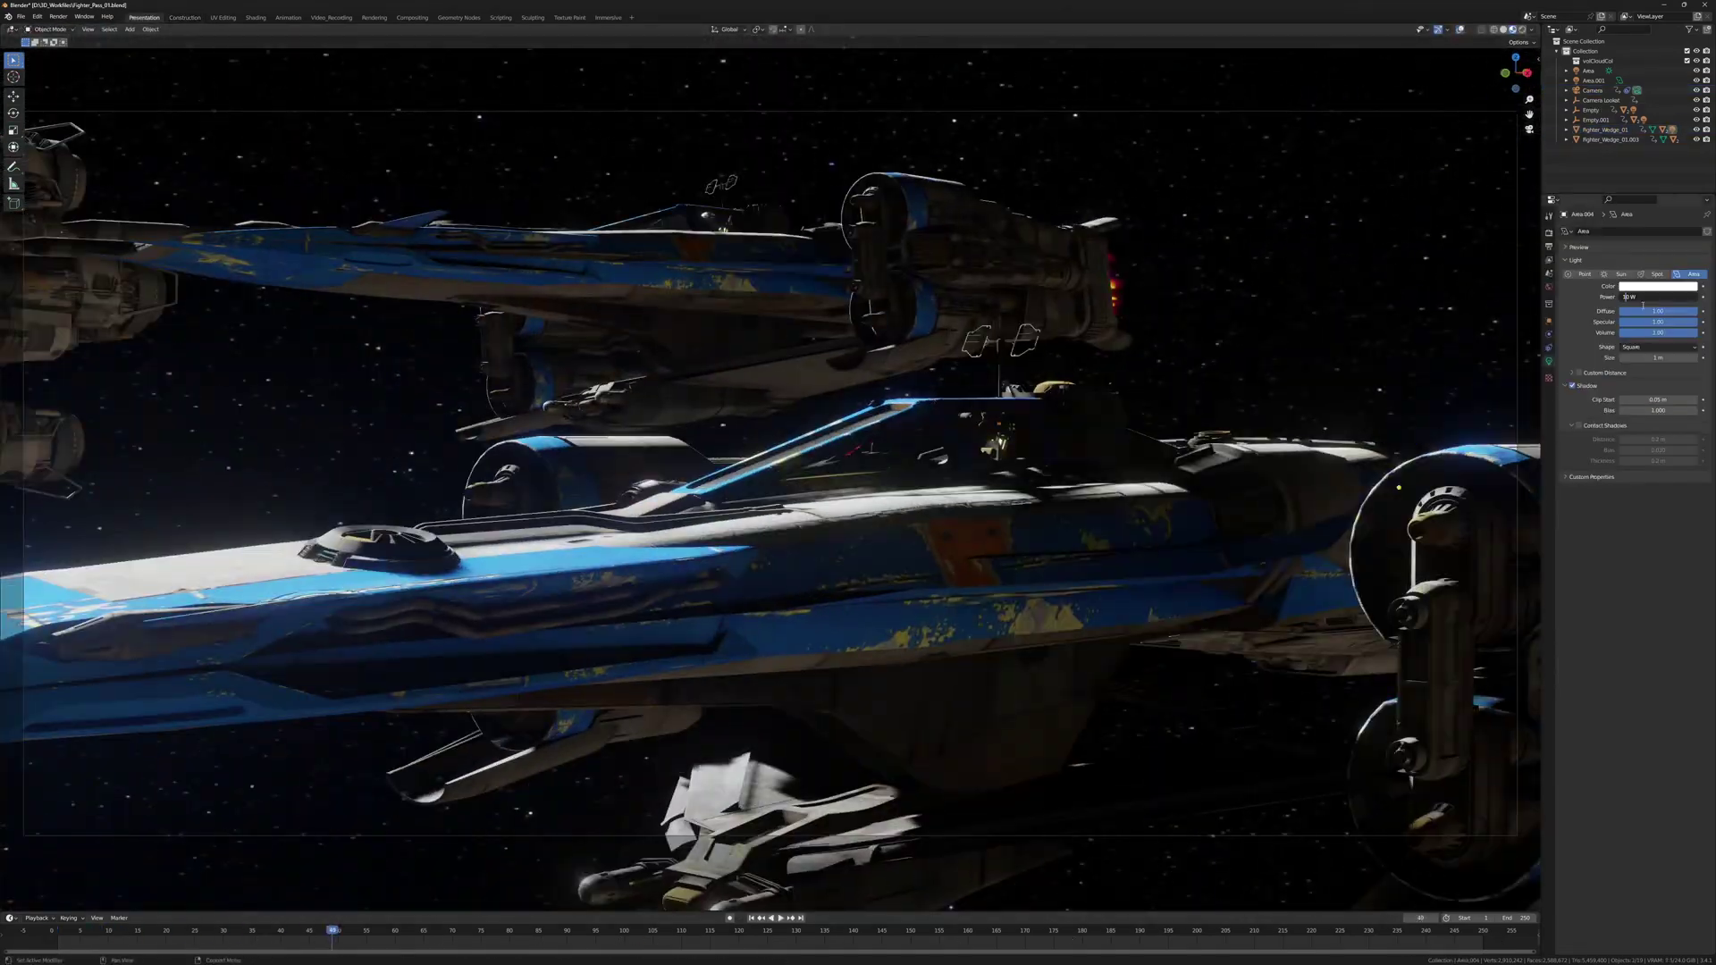
left_click(1658, 286)
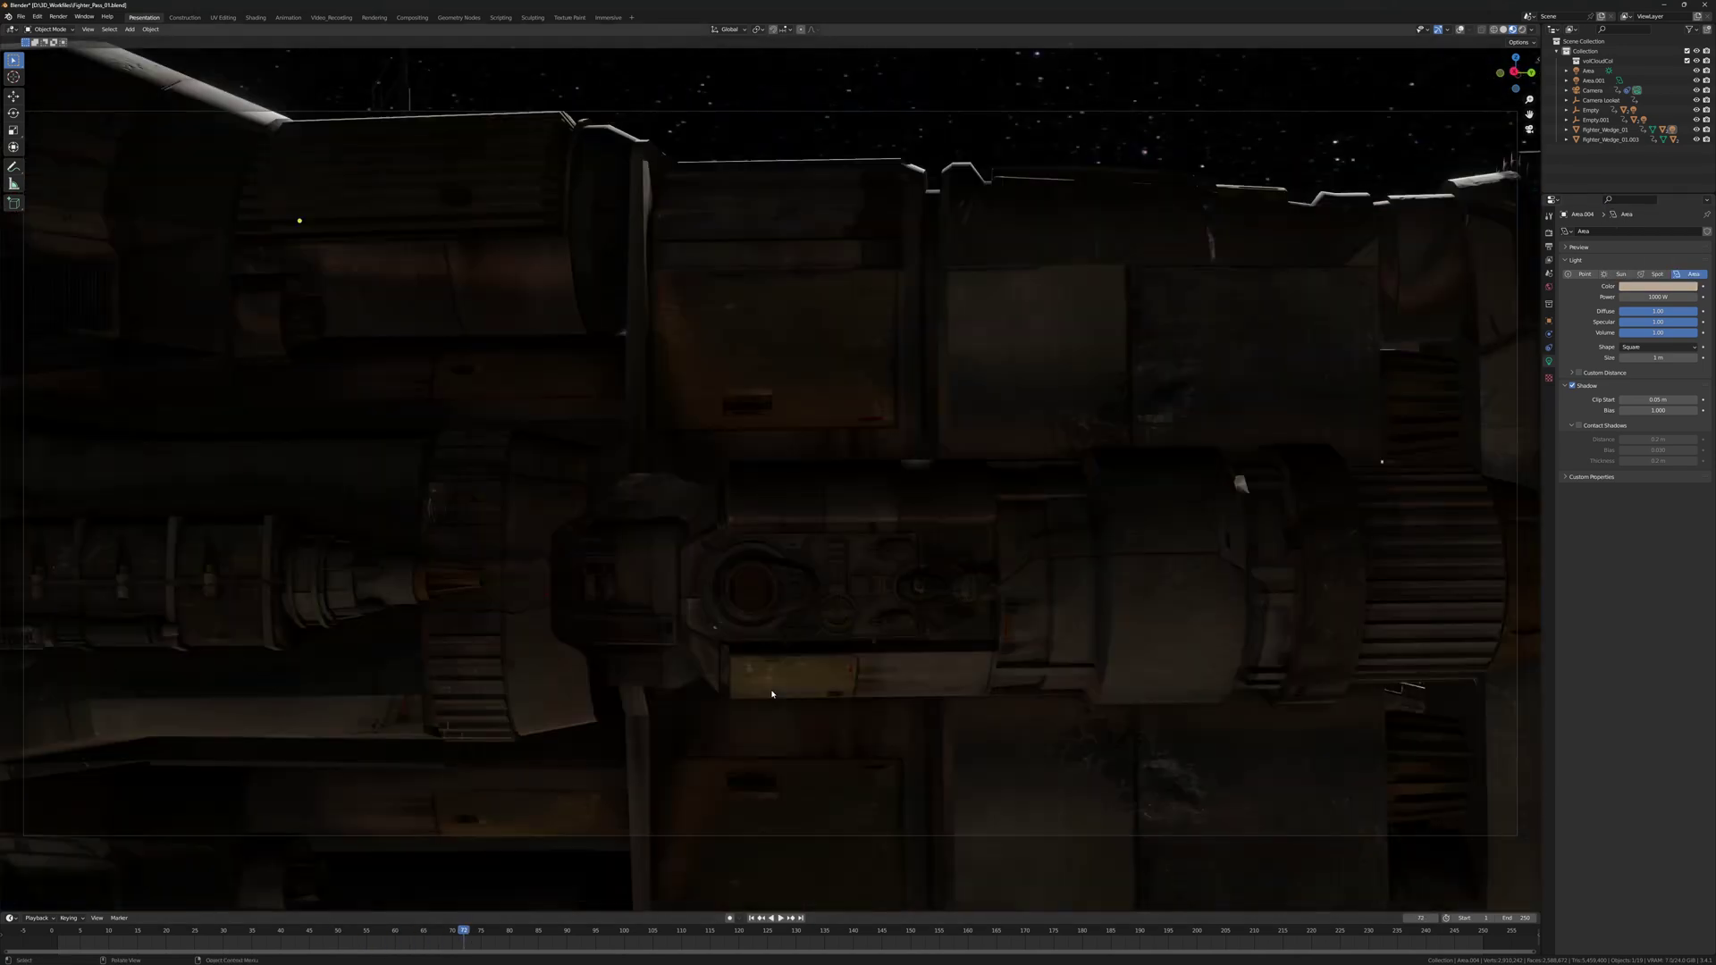
left_click(185, 18)
middle_click_drag(572, 501, 611, 542)
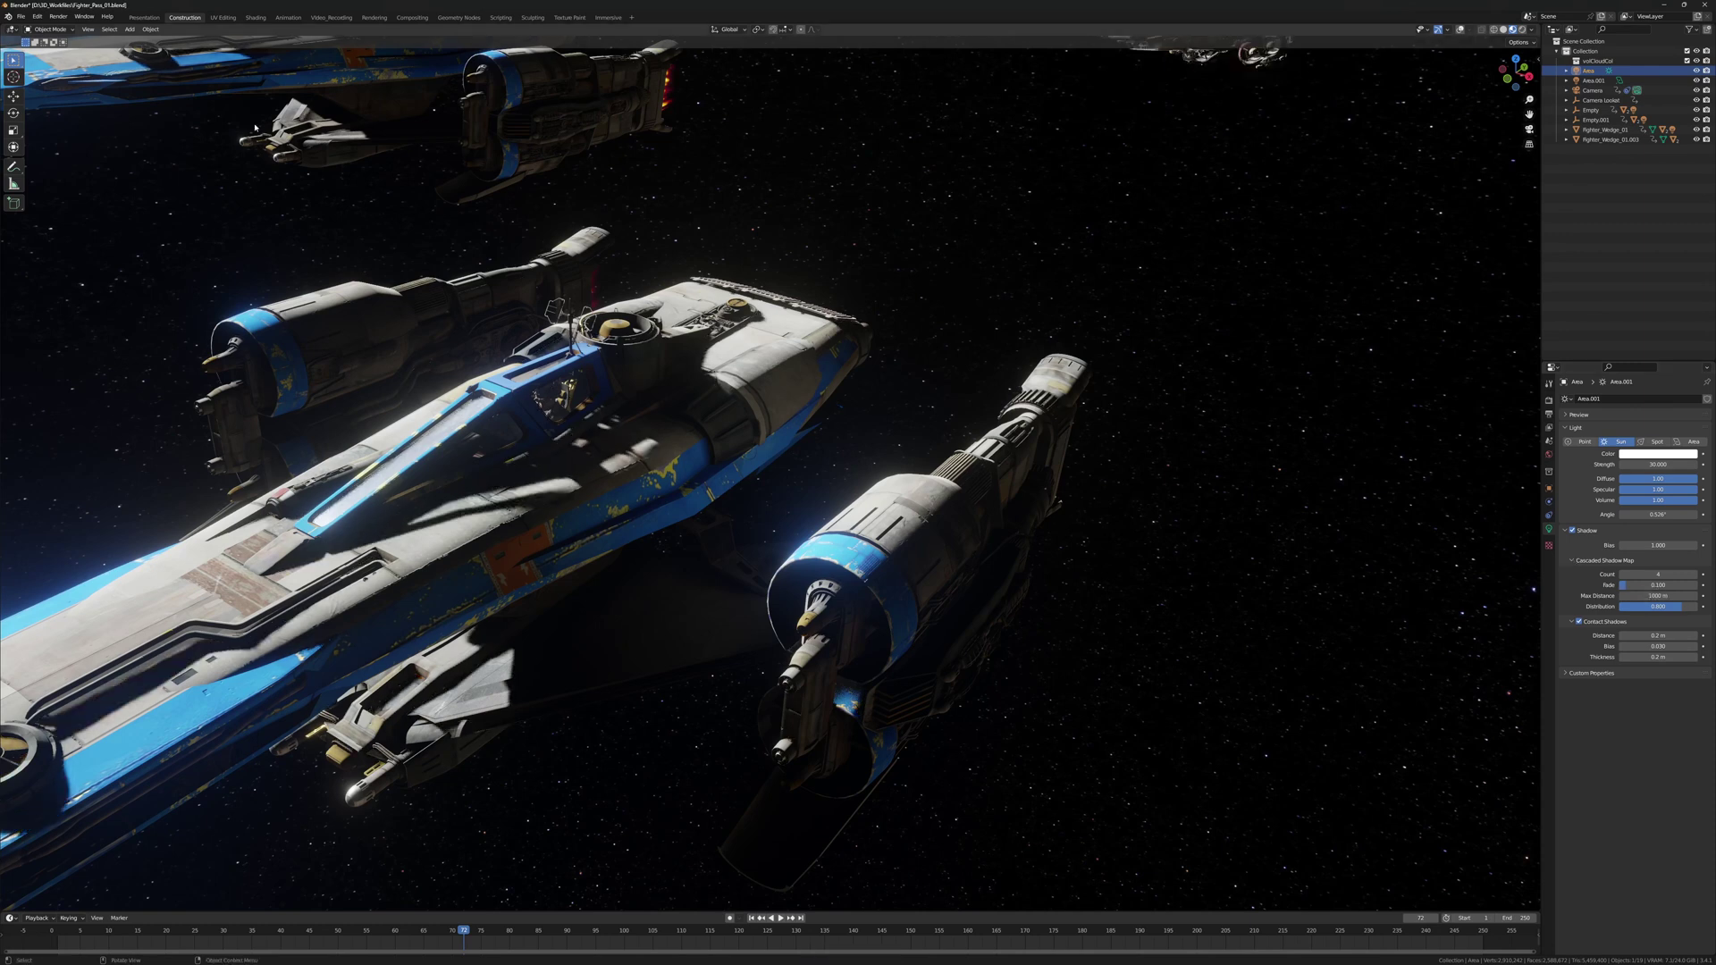
left_click(144, 18)
left_click(185, 938)
Raise the sun's shadow Max Distance to 4000 m and select an area light to adjust
left_click_drag(1628, 428, 1644, 428)
key("space")
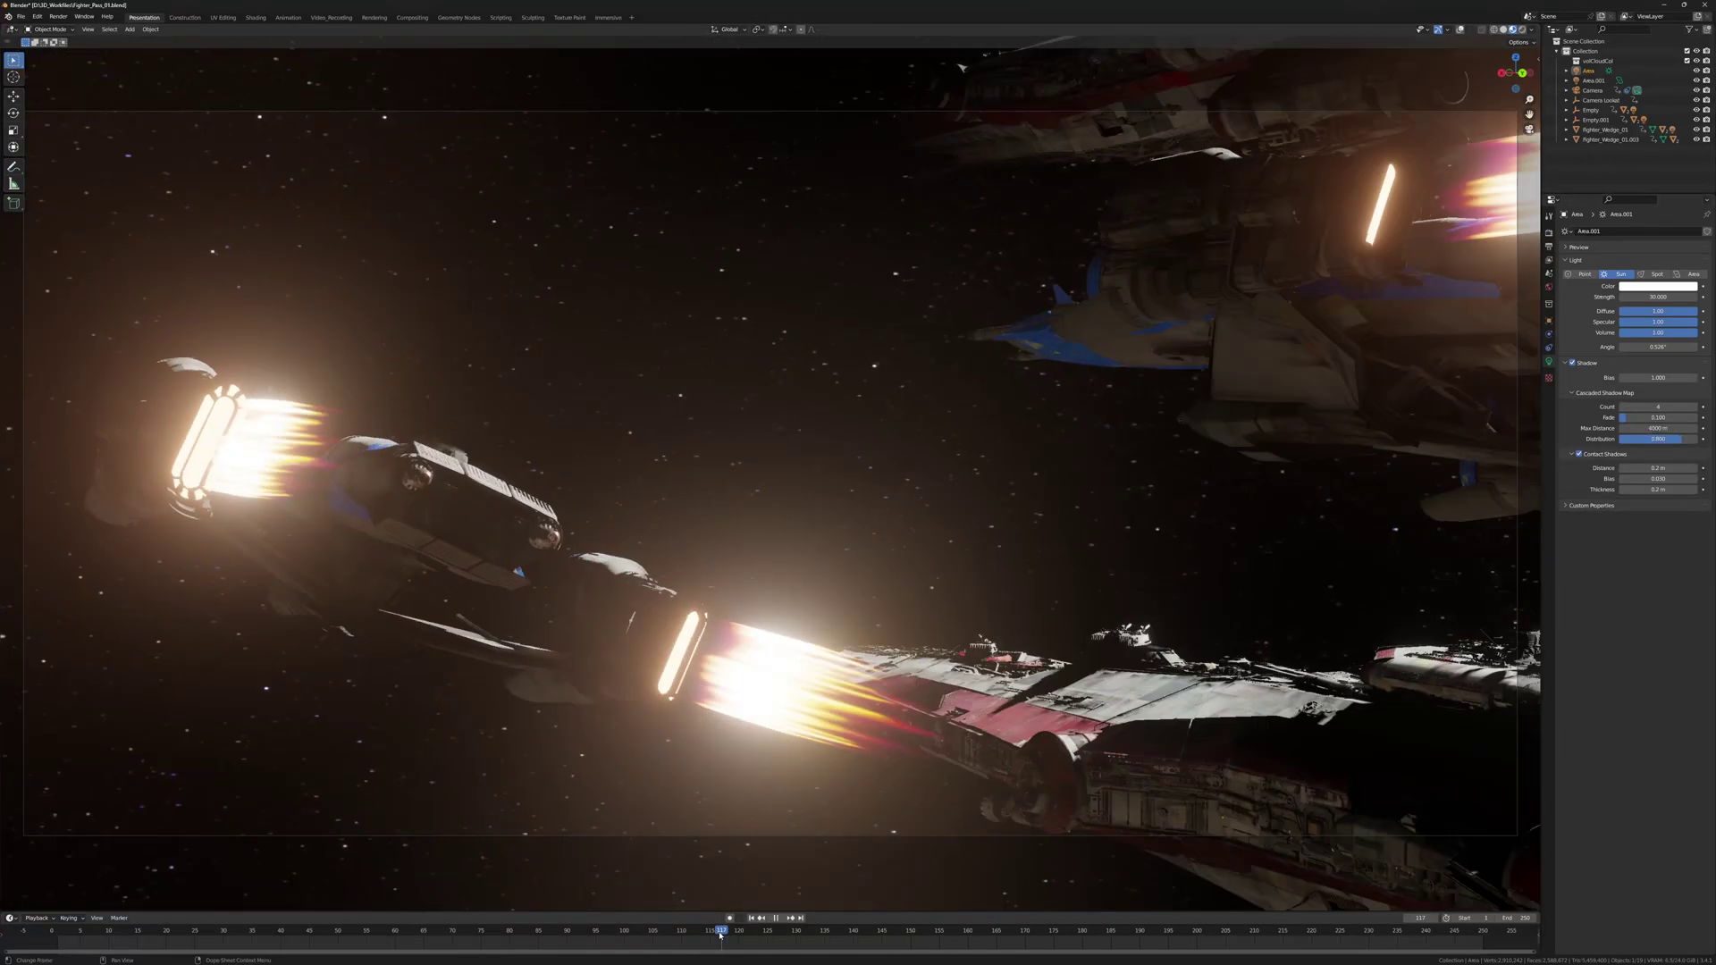
key("space")
double_click(1632, 428)
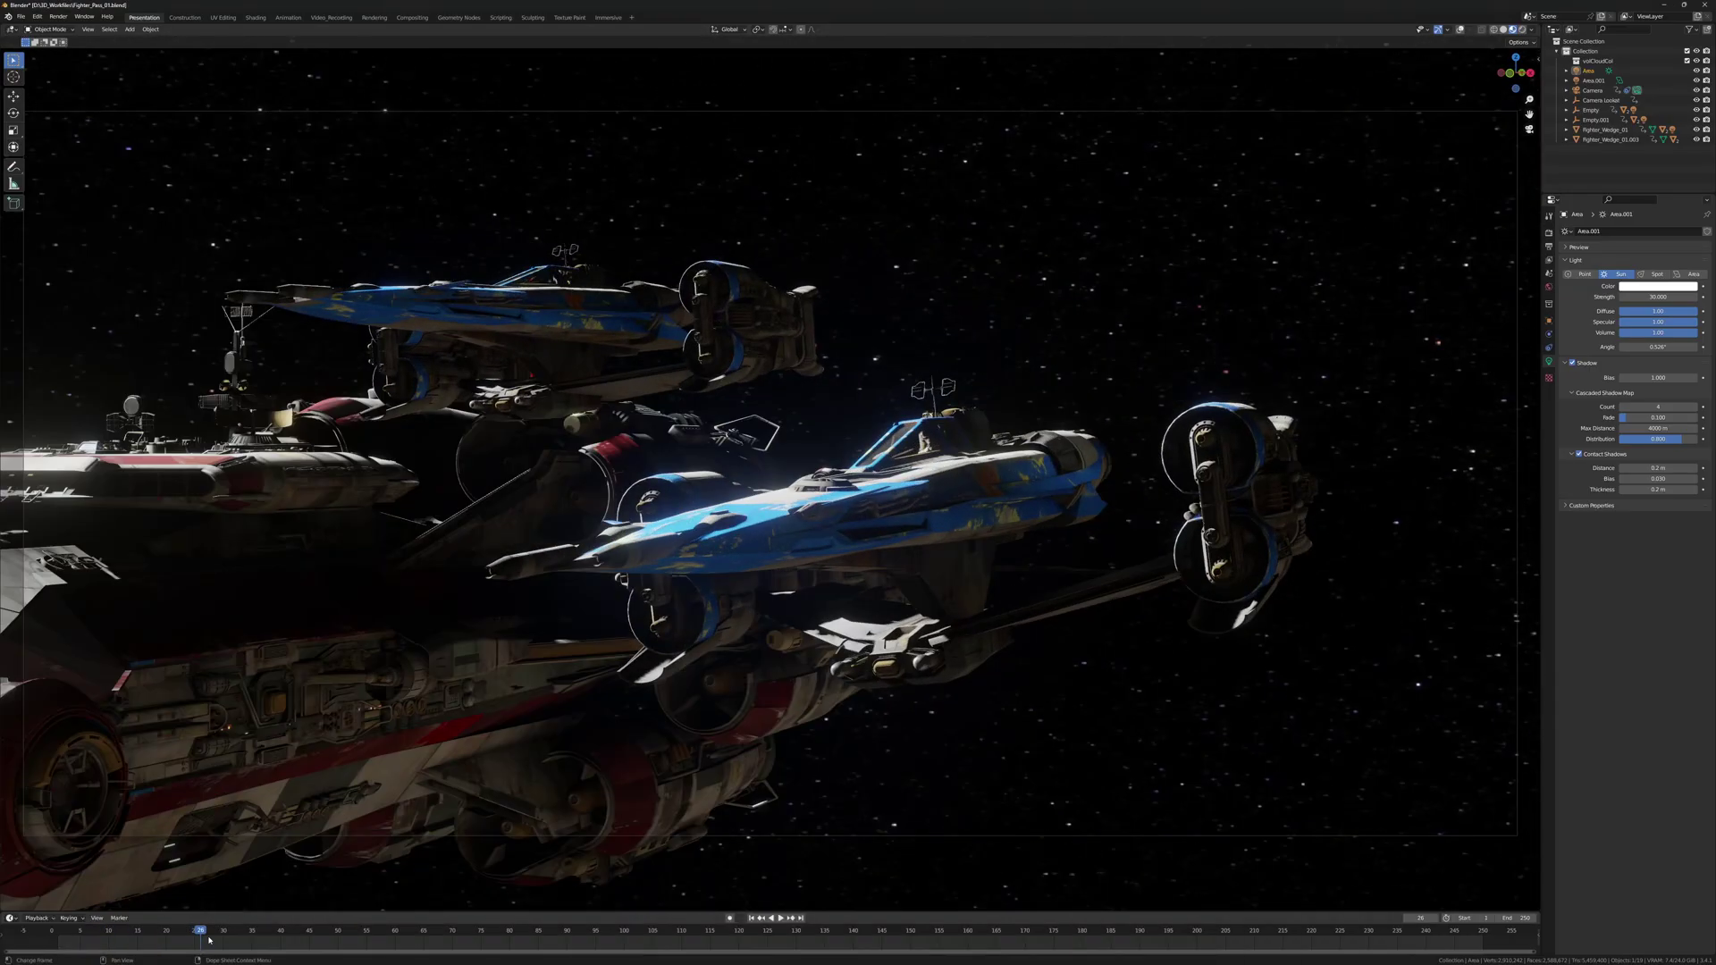
key("ctrl+Page_Down")
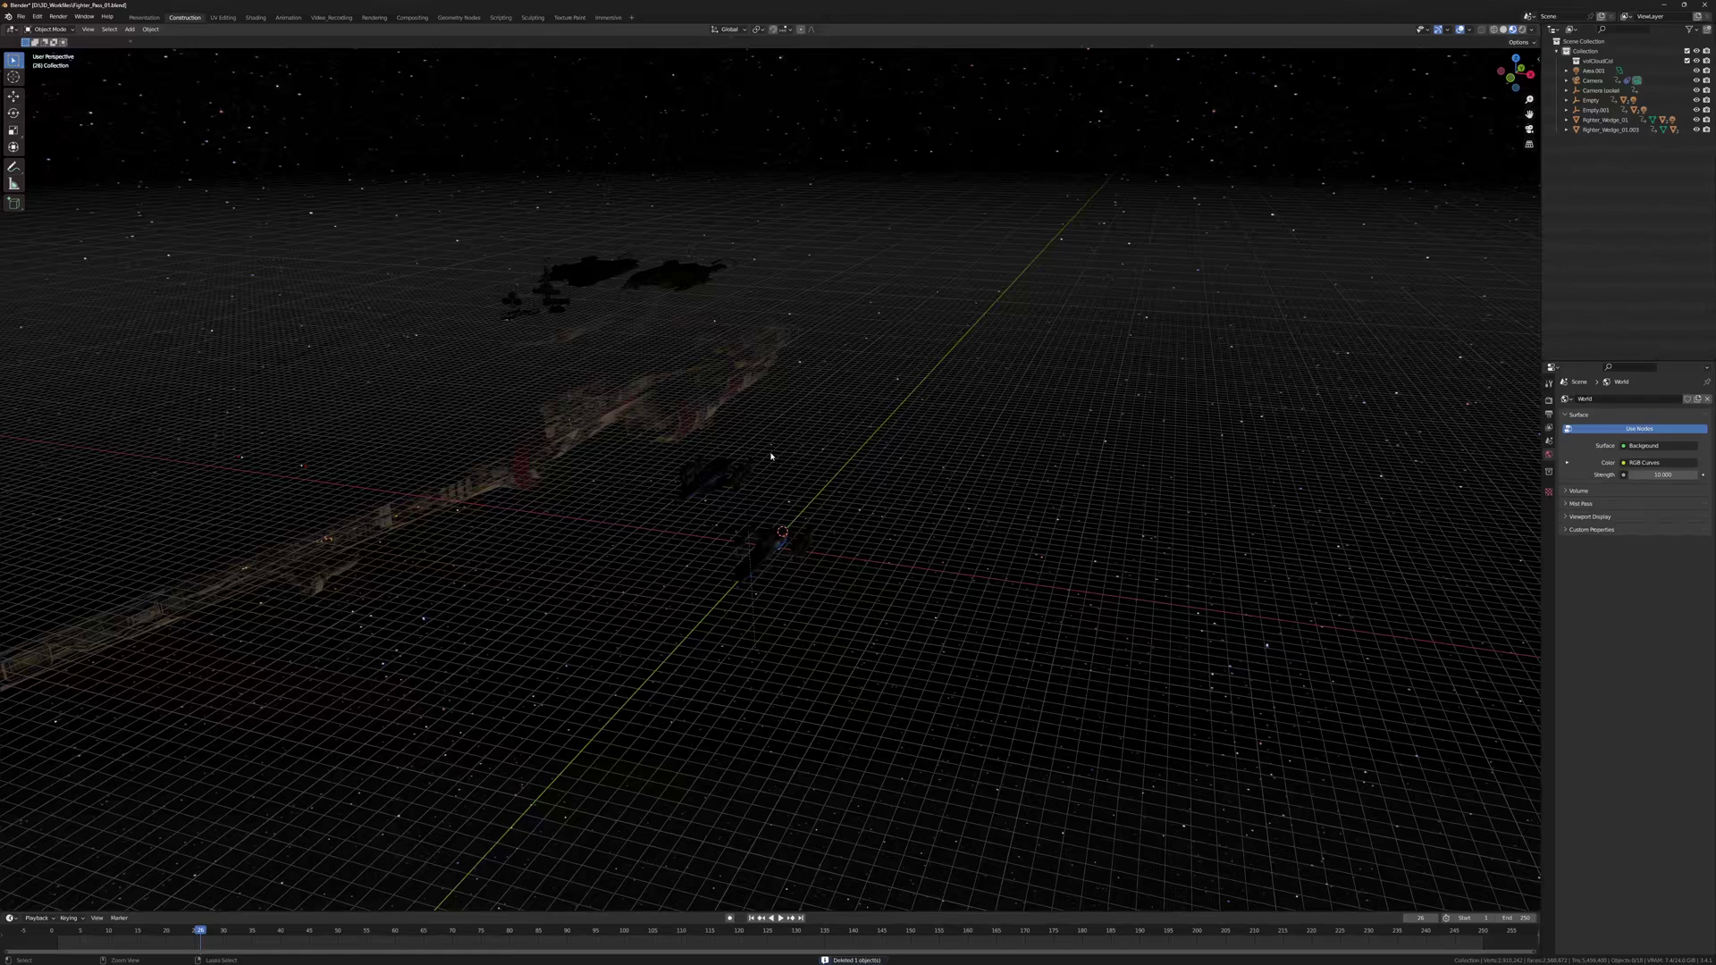
left_click(1449, 30)
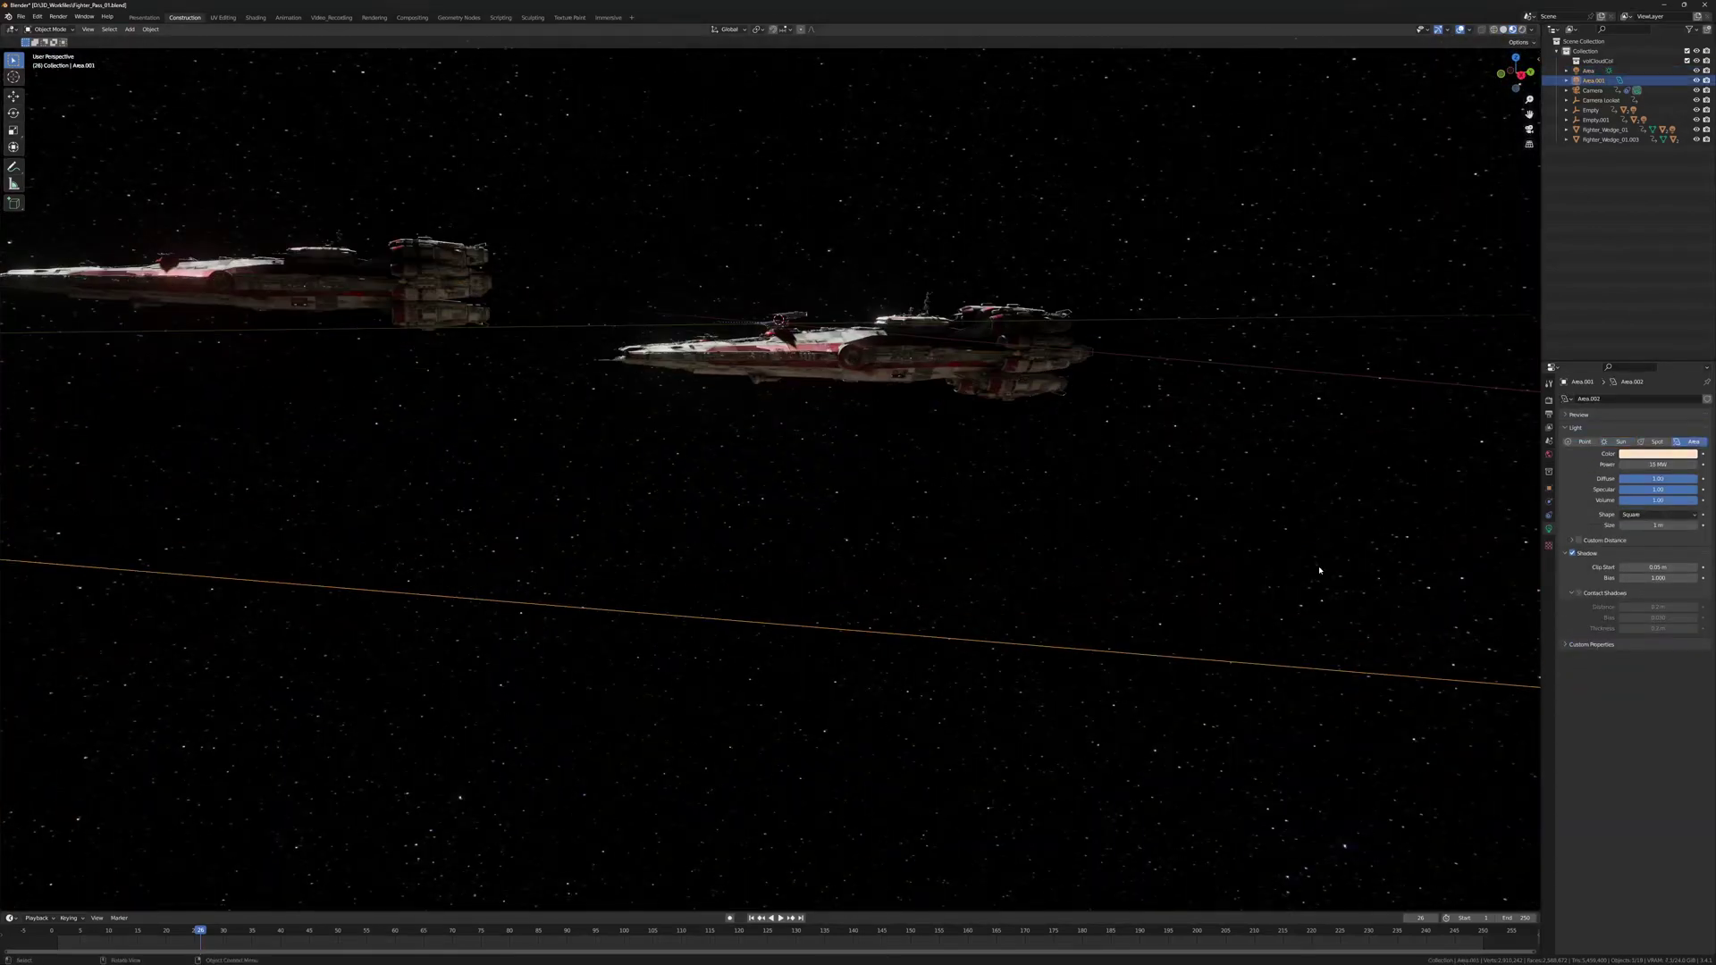
left_click(144, 17)
key("space")
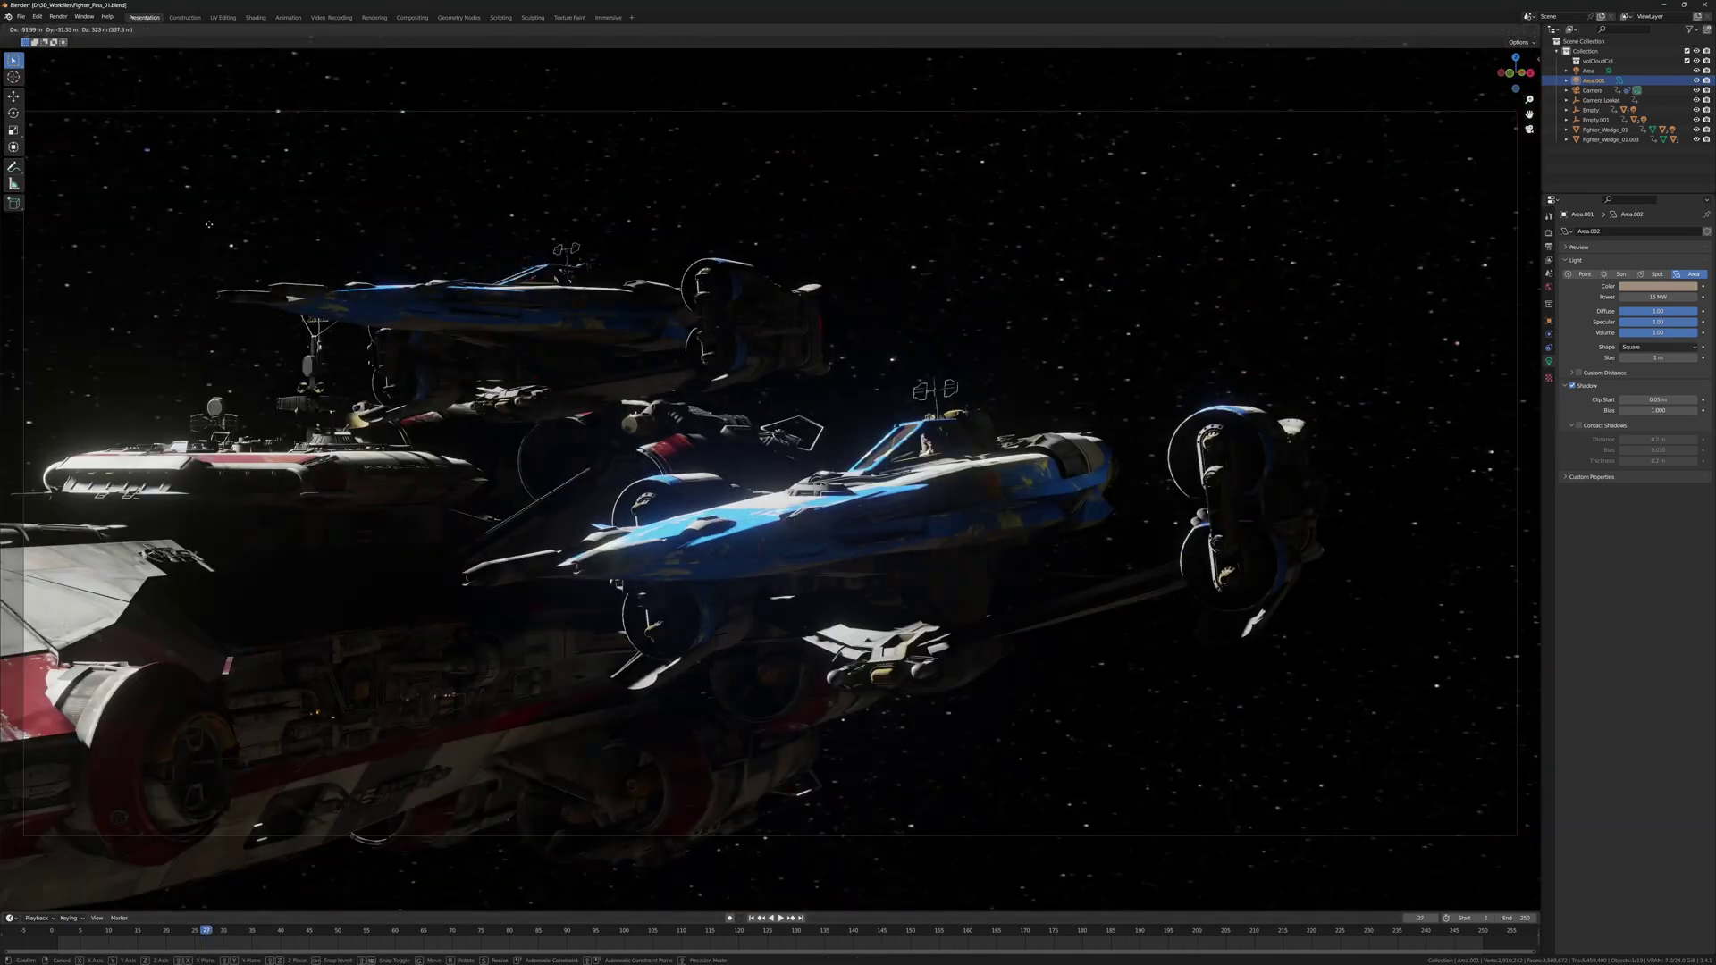
Move Area.001 along Y near the fighters and replay the animation to check lighting
key("g")
key("y")
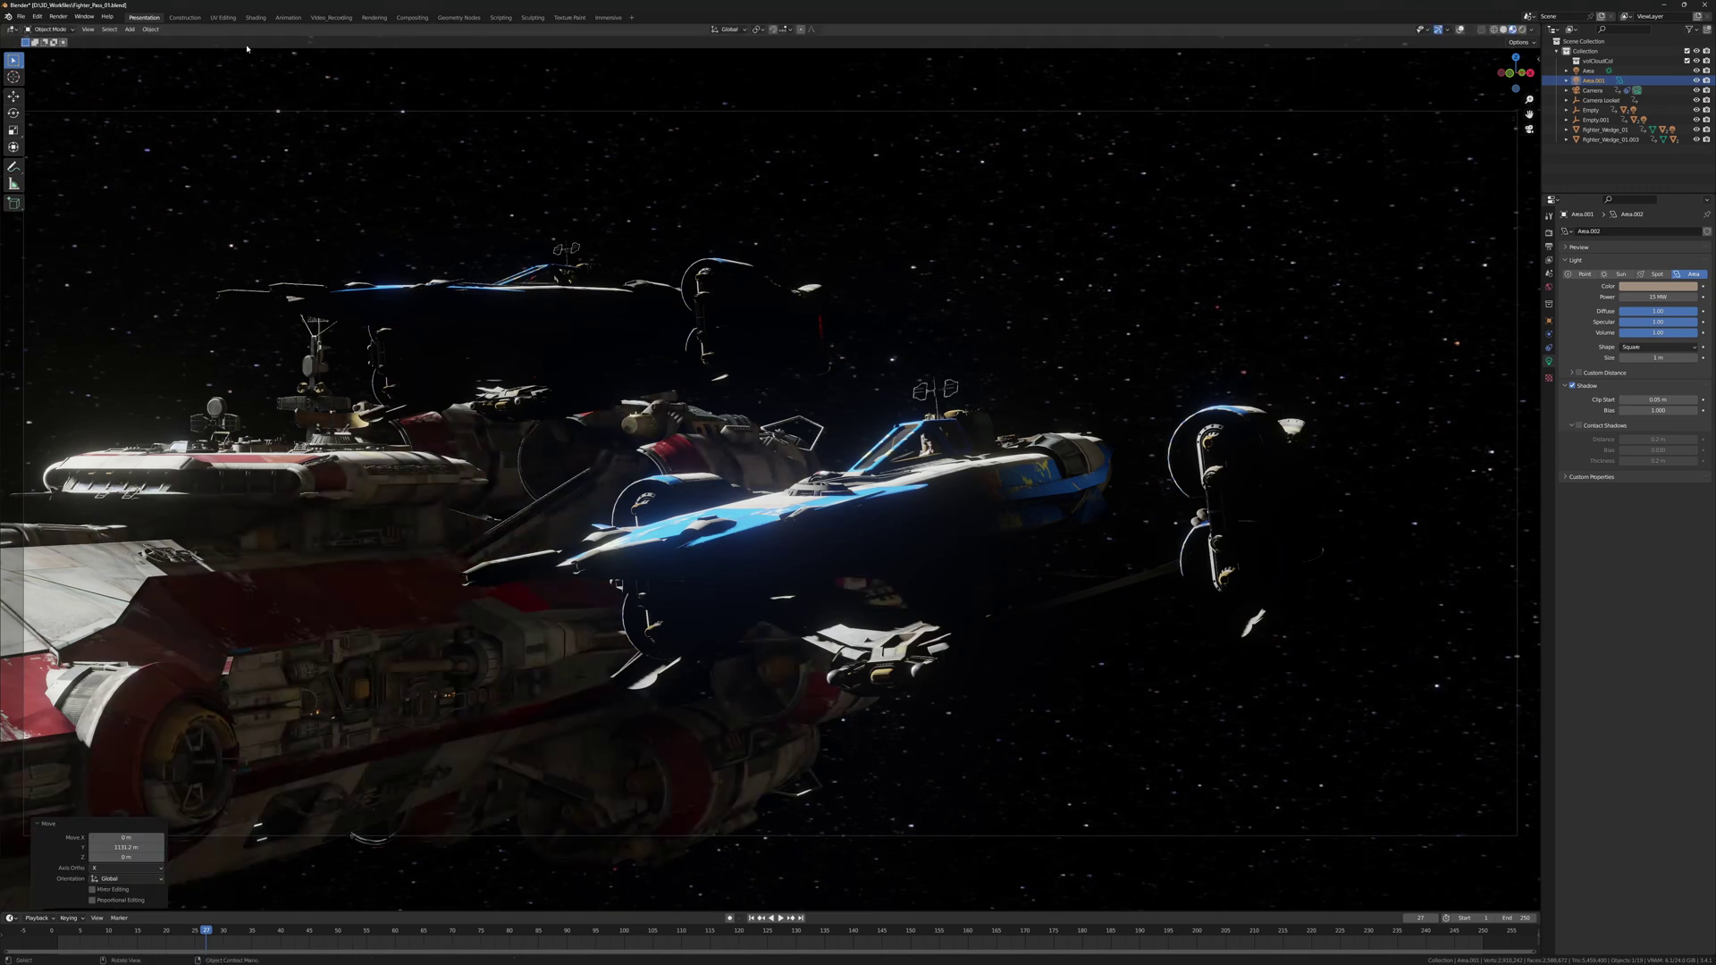
left_click(92, 931)
key("ctrl+Page_Down")
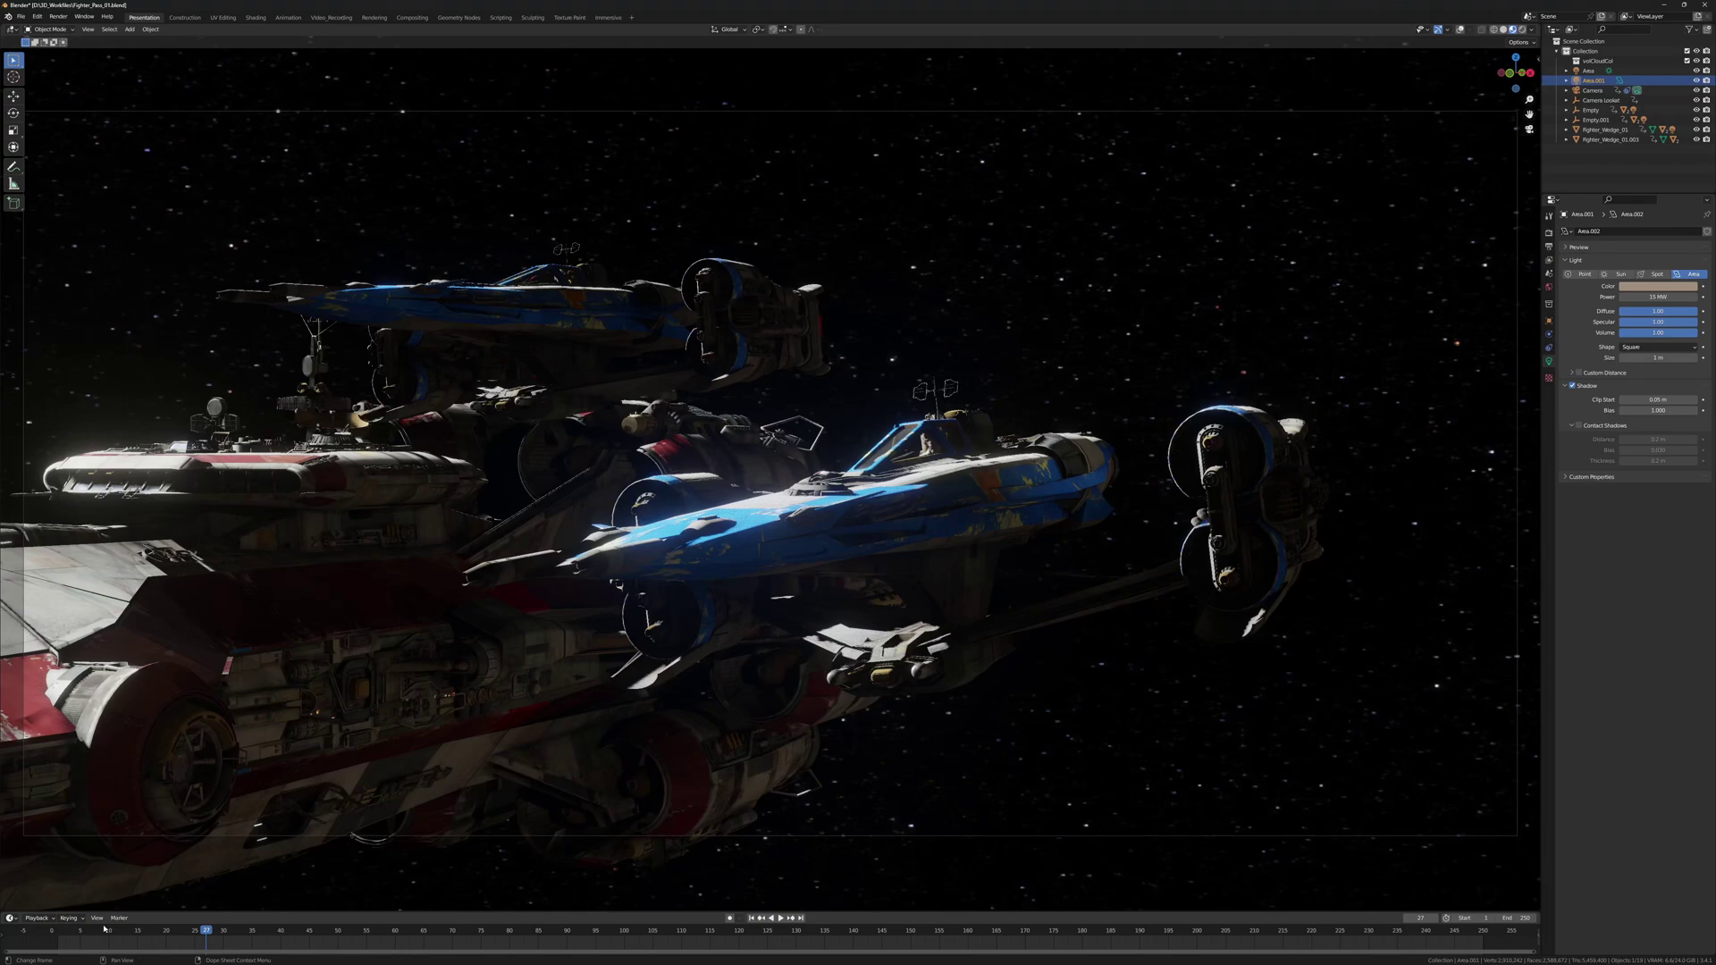
key("space")
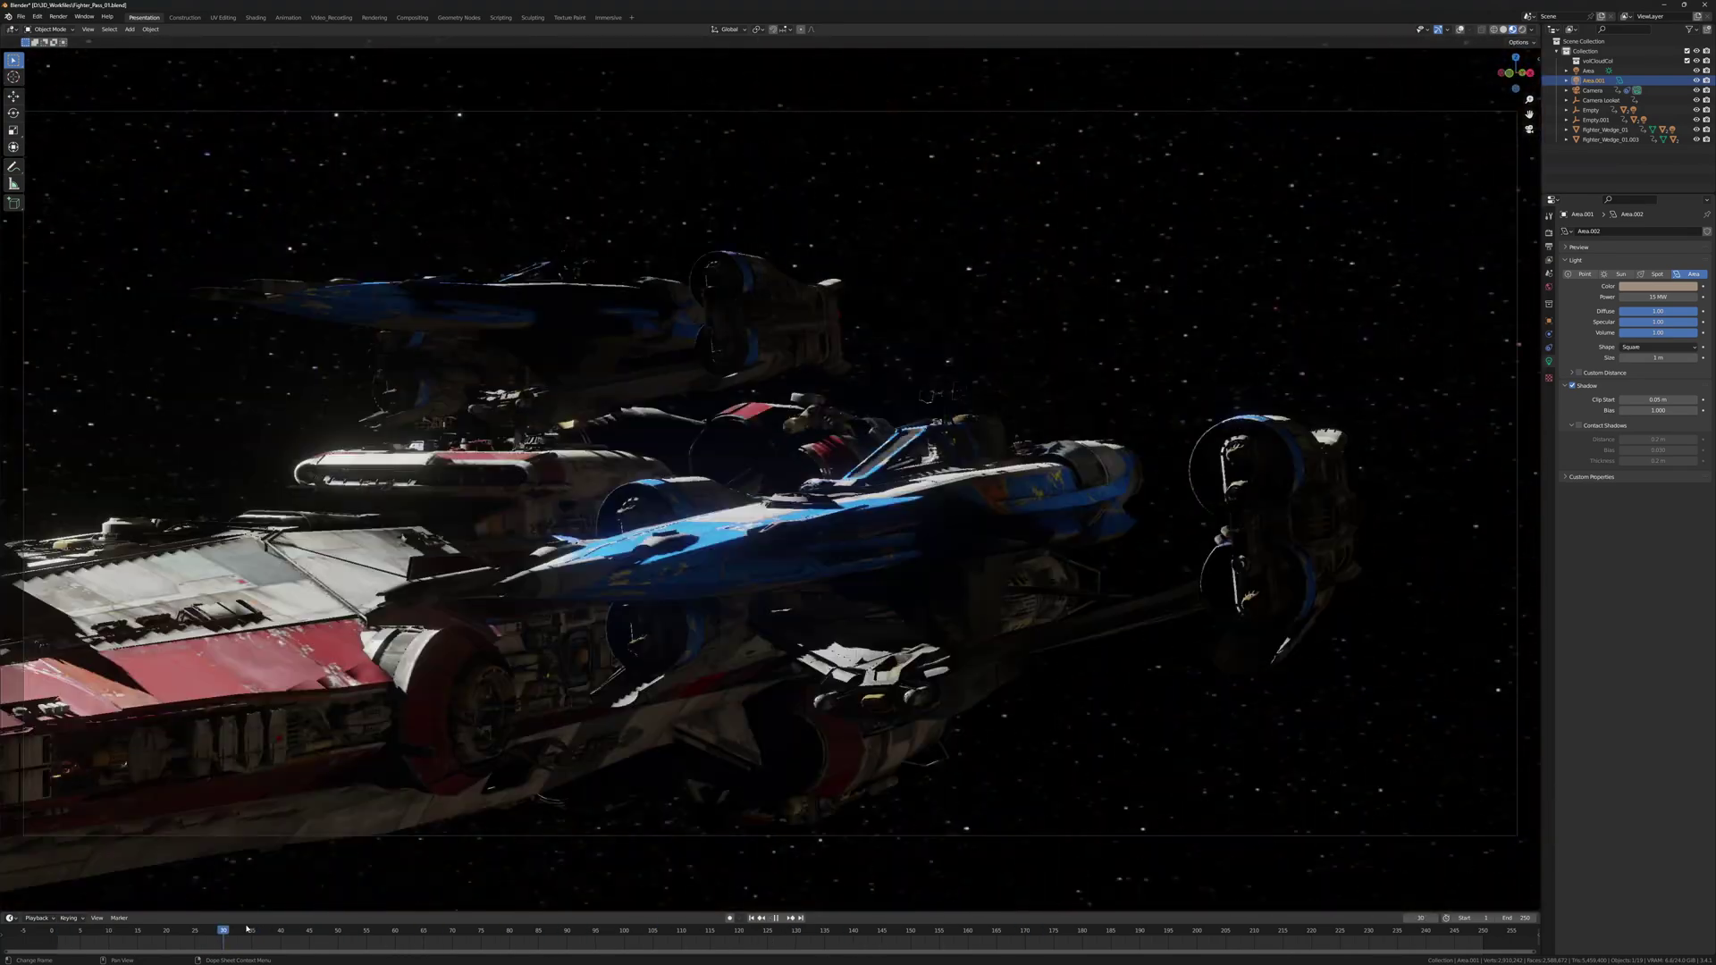
left_click(85, 931)
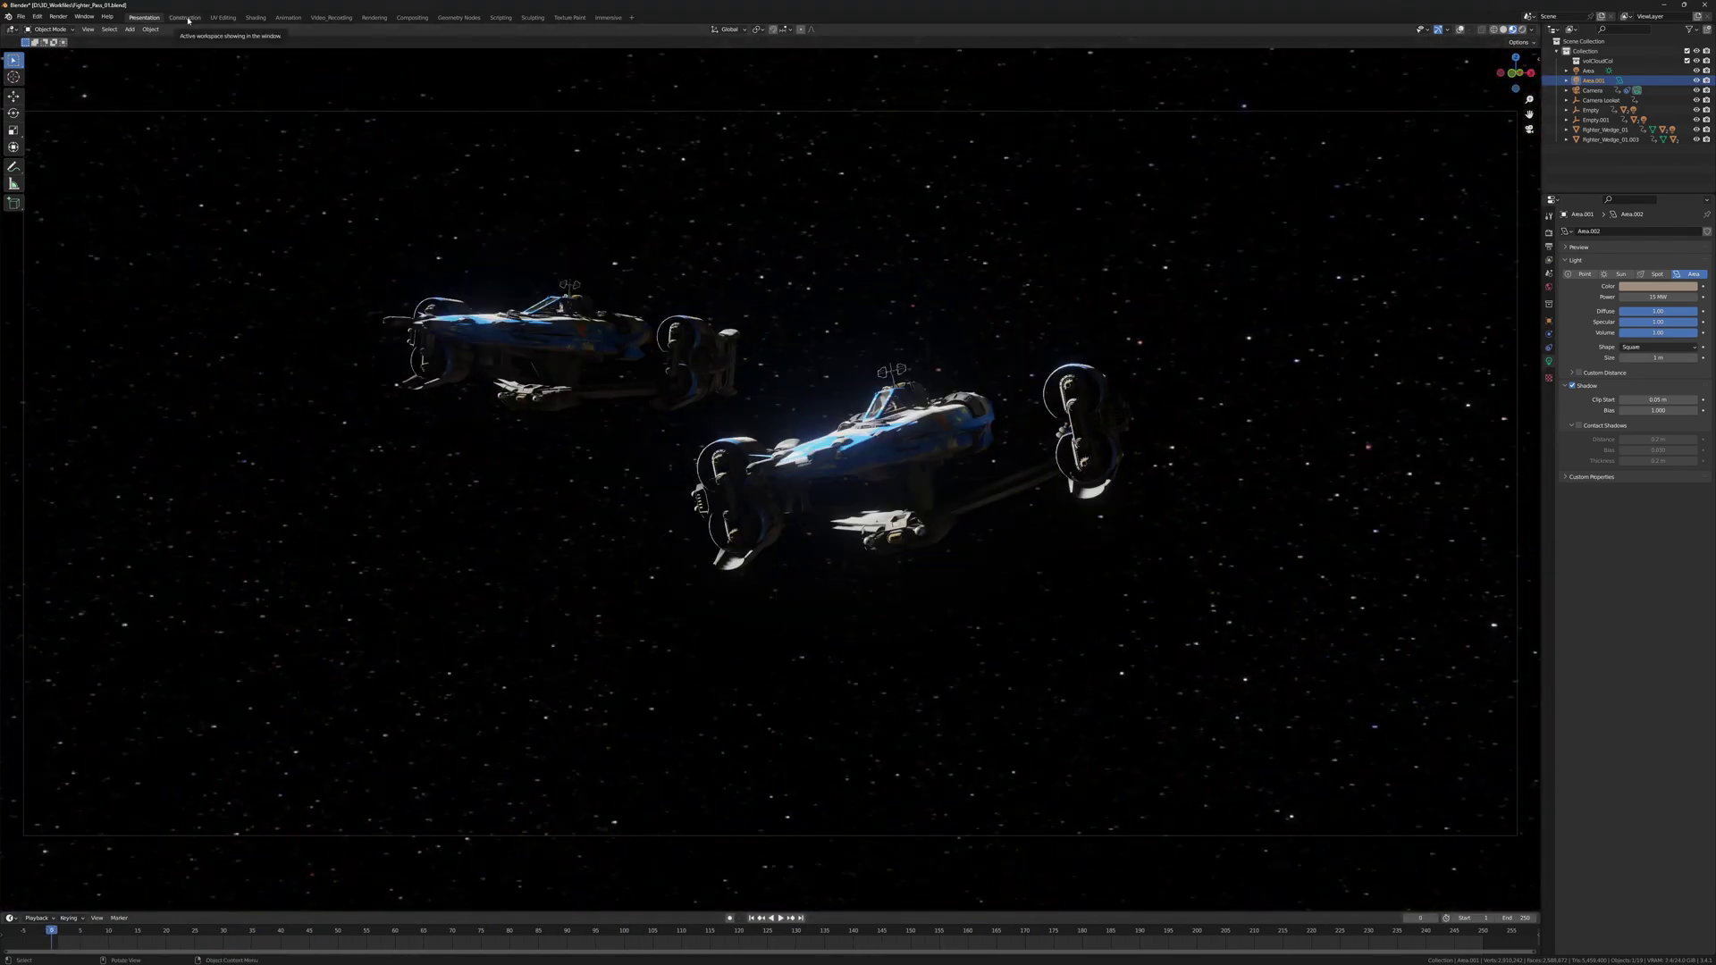
left_click(186, 16)
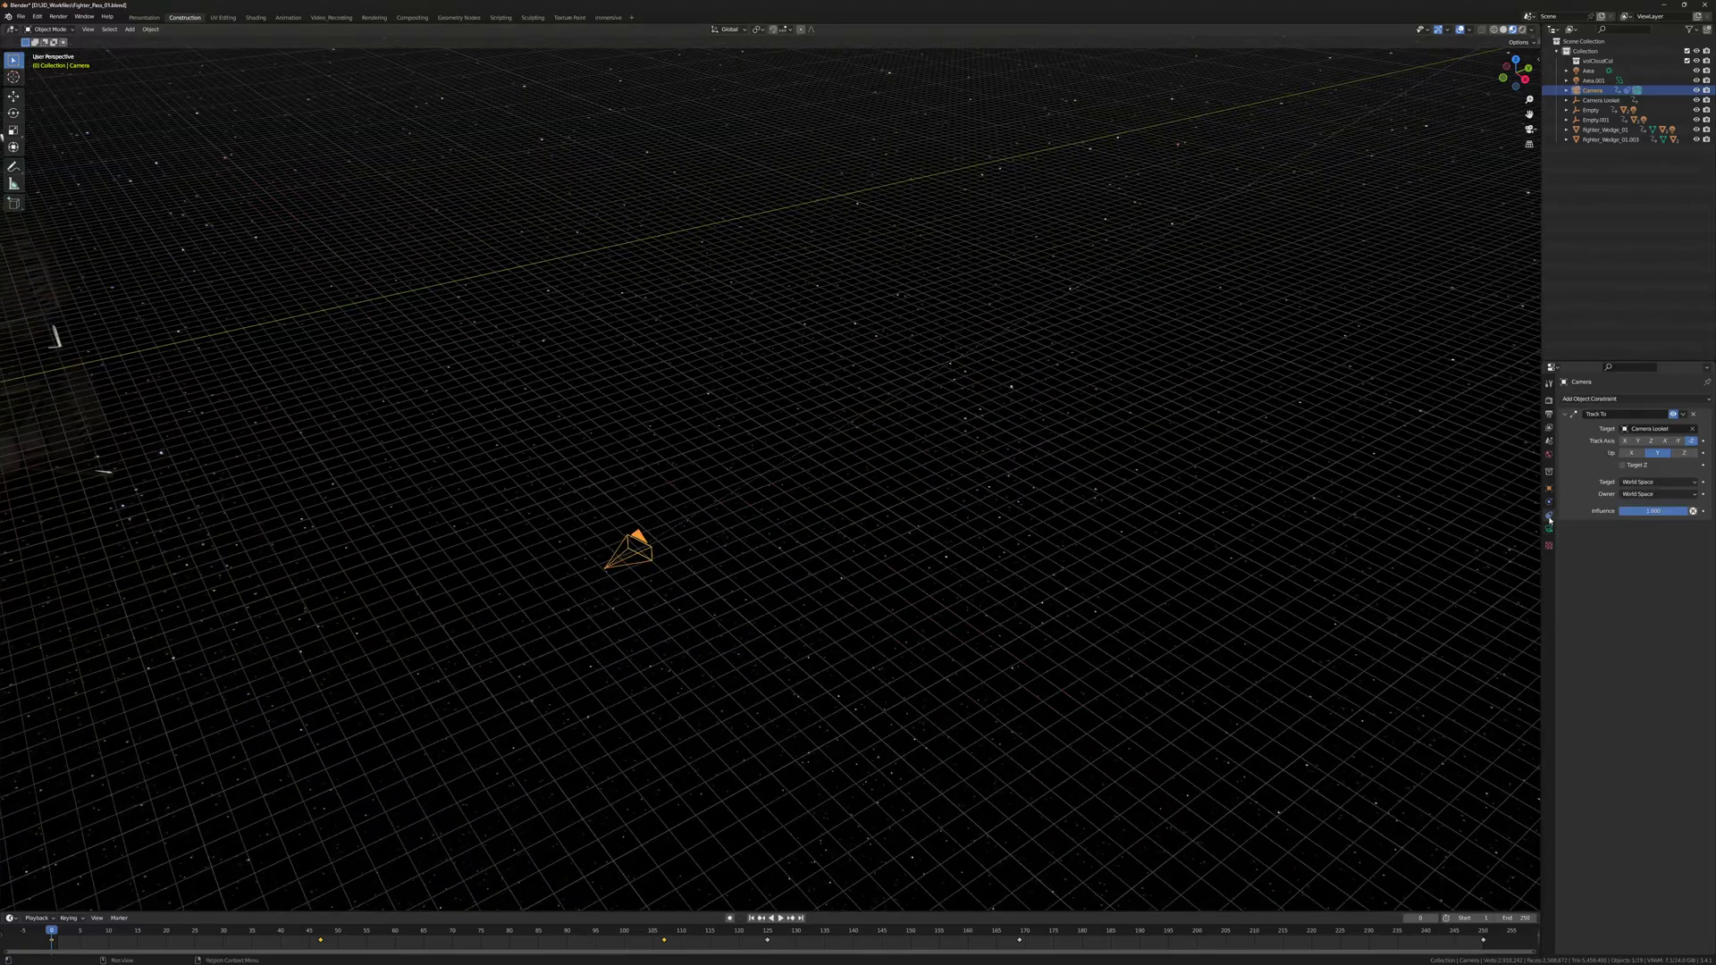
In the Animation layout, raise the camera target's frame 250 keyframe to about 671 m
left_click(288, 17)
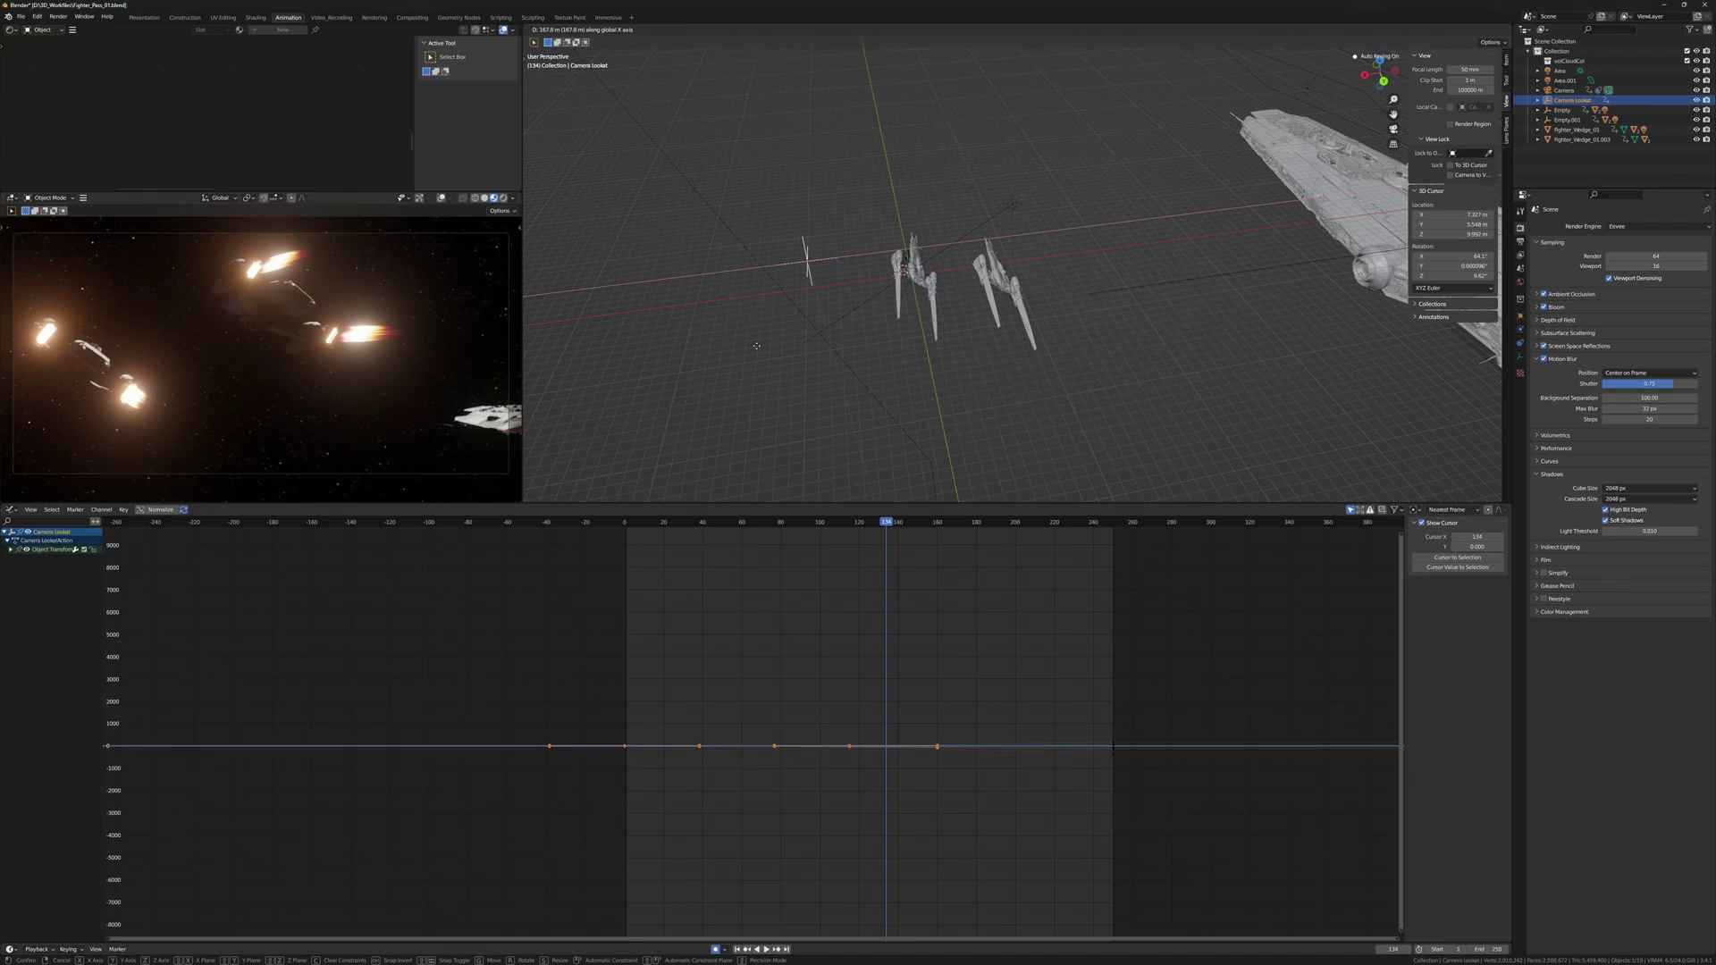
key("space")
middle_click_drag(786, 587, 877, 663, "ctrl")
key("Home")
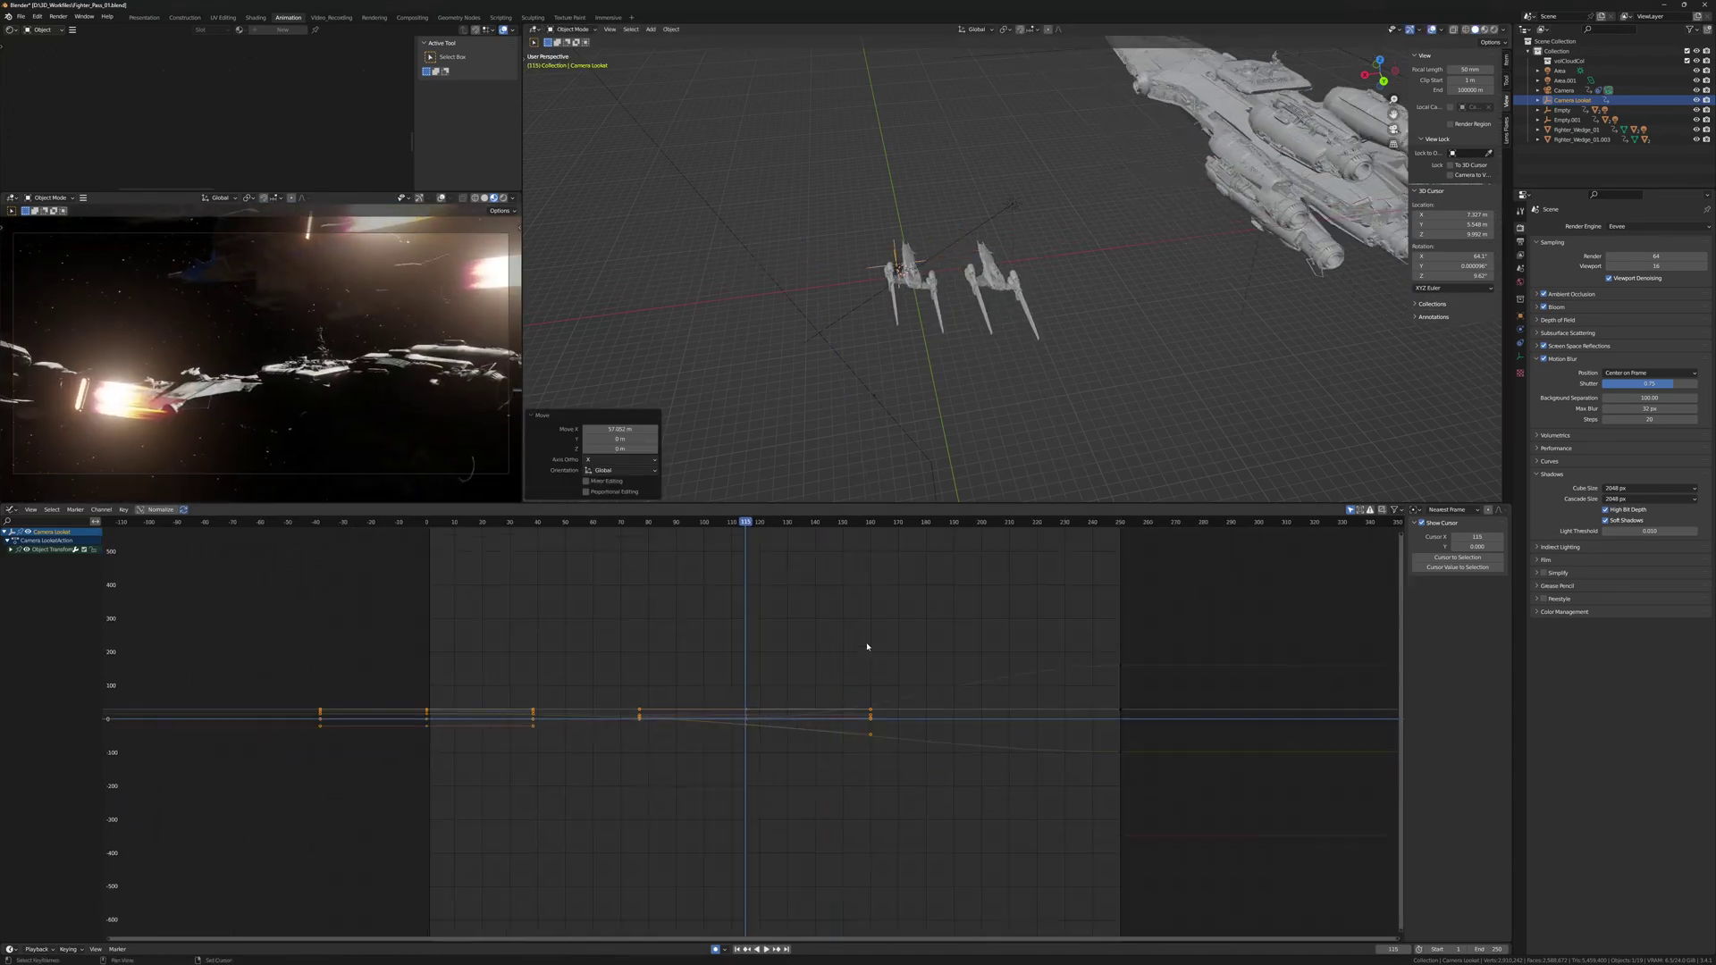
left_click_drag(1116, 812, 1115, 472)
left_click(427, 524)
key("space")
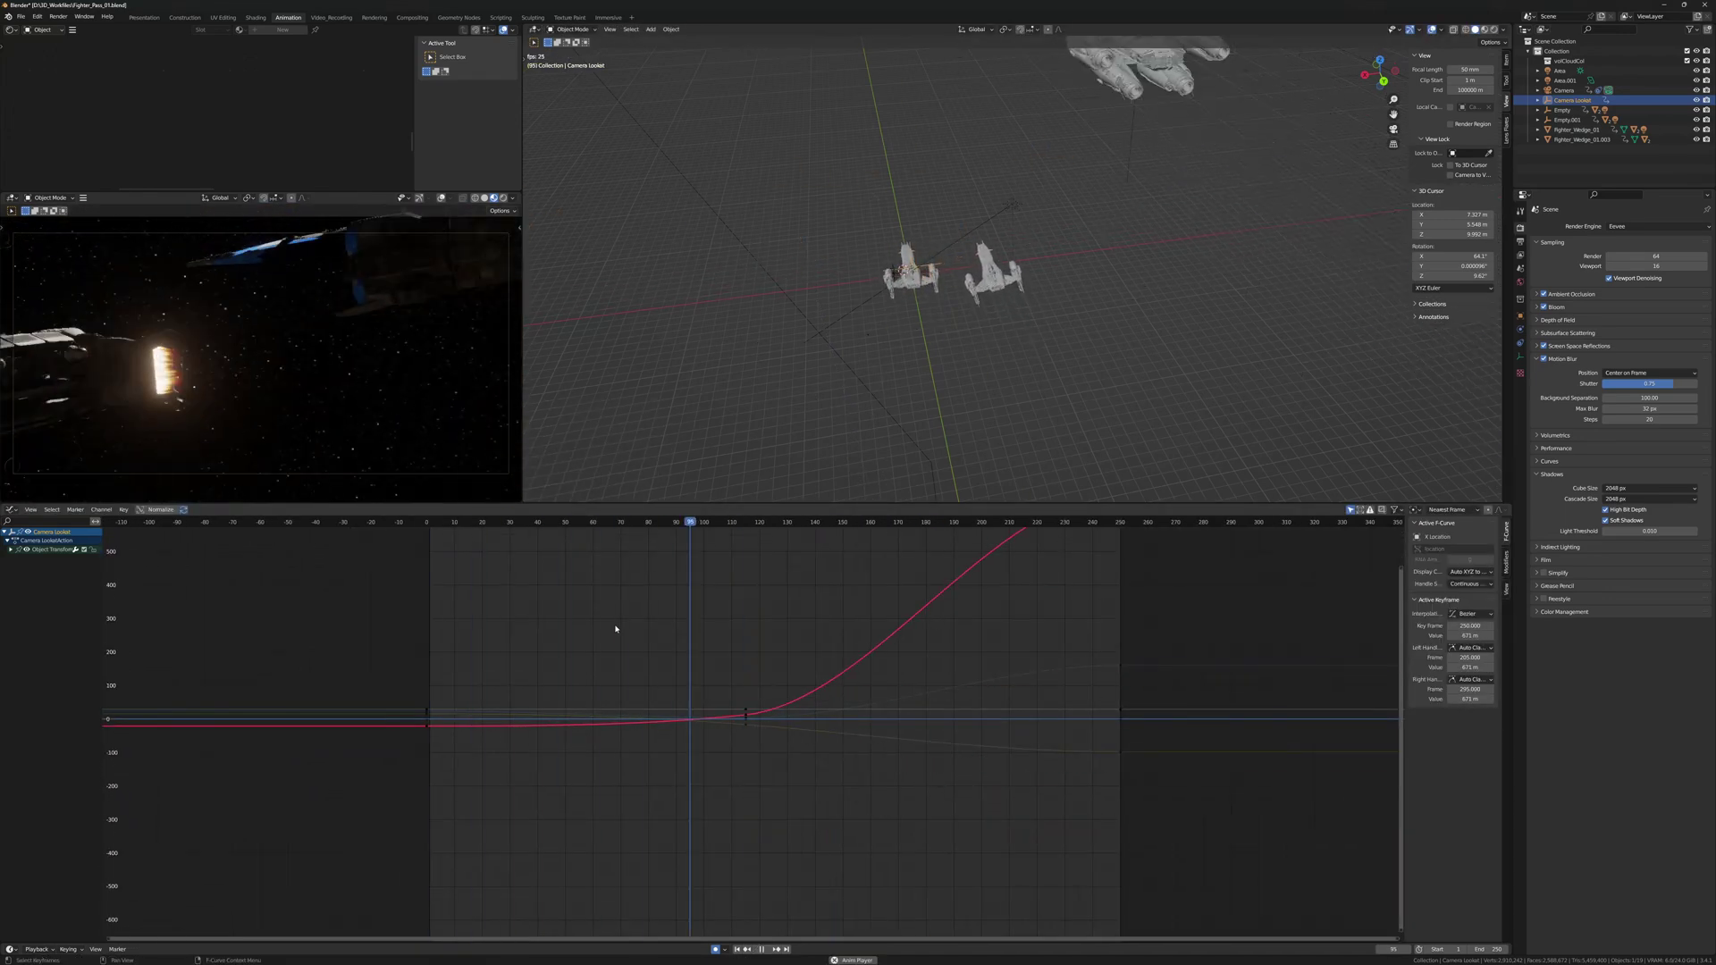
left_click(427, 524)
Move Camera Lookat up along Z, replay the pass from the start, and select the Empty
left_click(1572, 100)
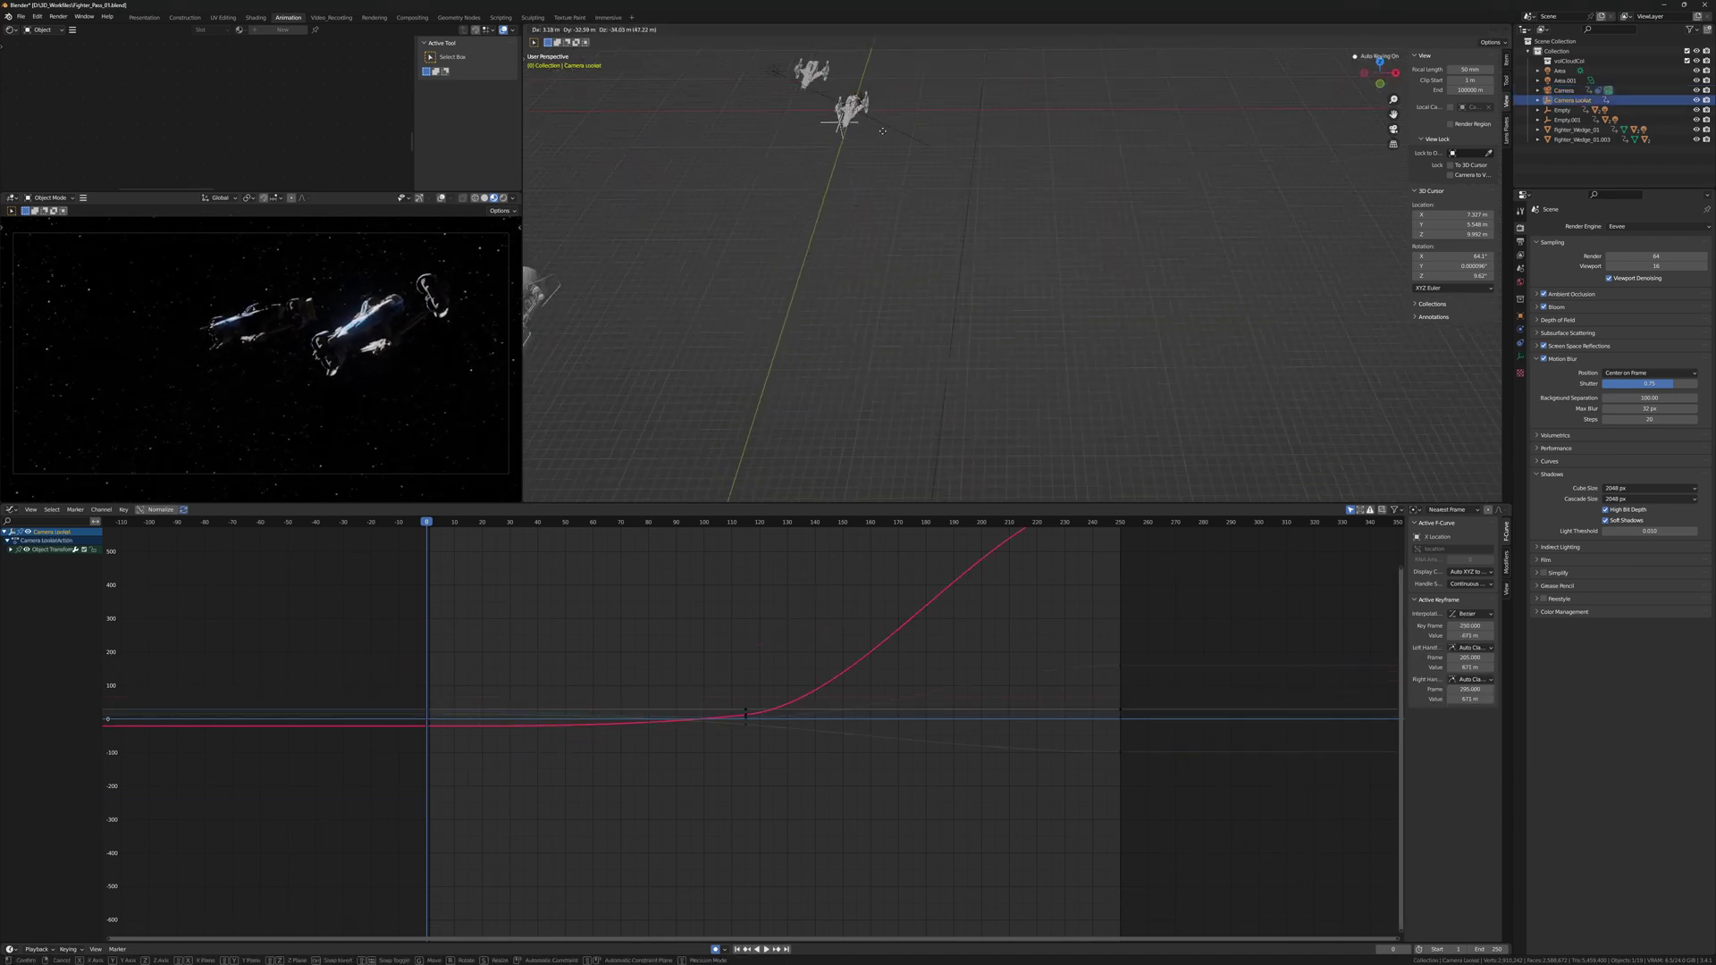
key("g")
key("z")
left_click(594, 525)
left_click(427, 524)
key("space")
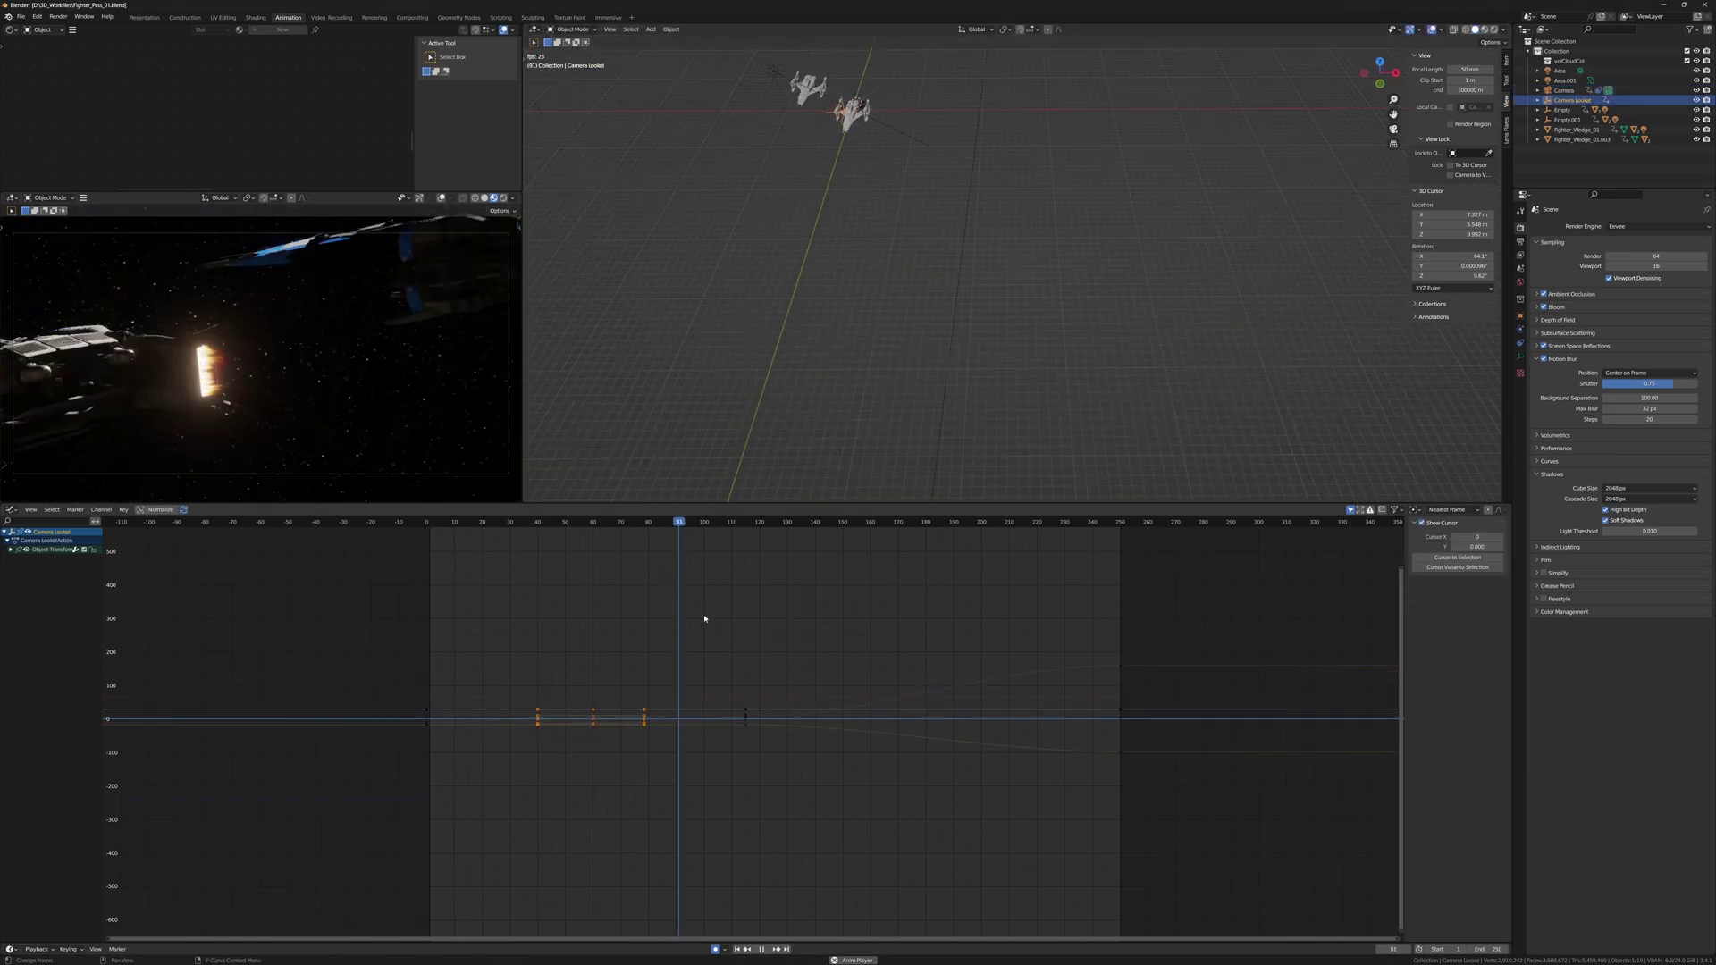
key("Escape")
left_click(781, 225)
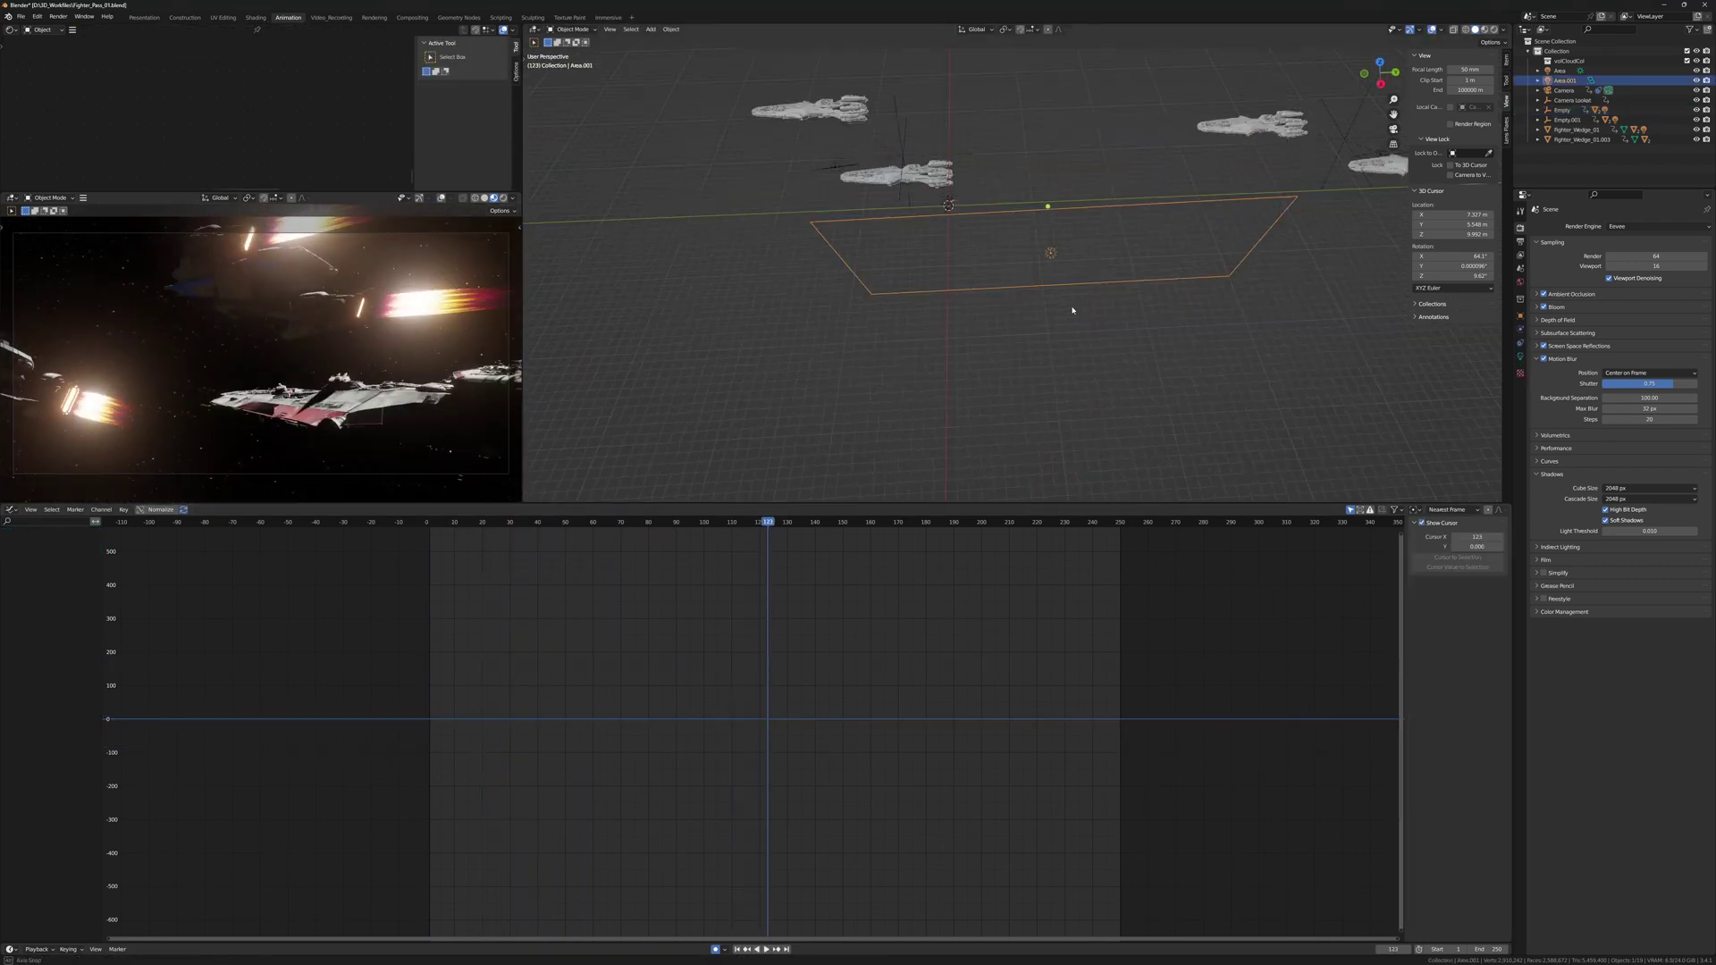
Resize the Area.001 light, key its location, and play the animation
key("s")
left_click(1007, 302)
key("i")
left_click(496, 522)
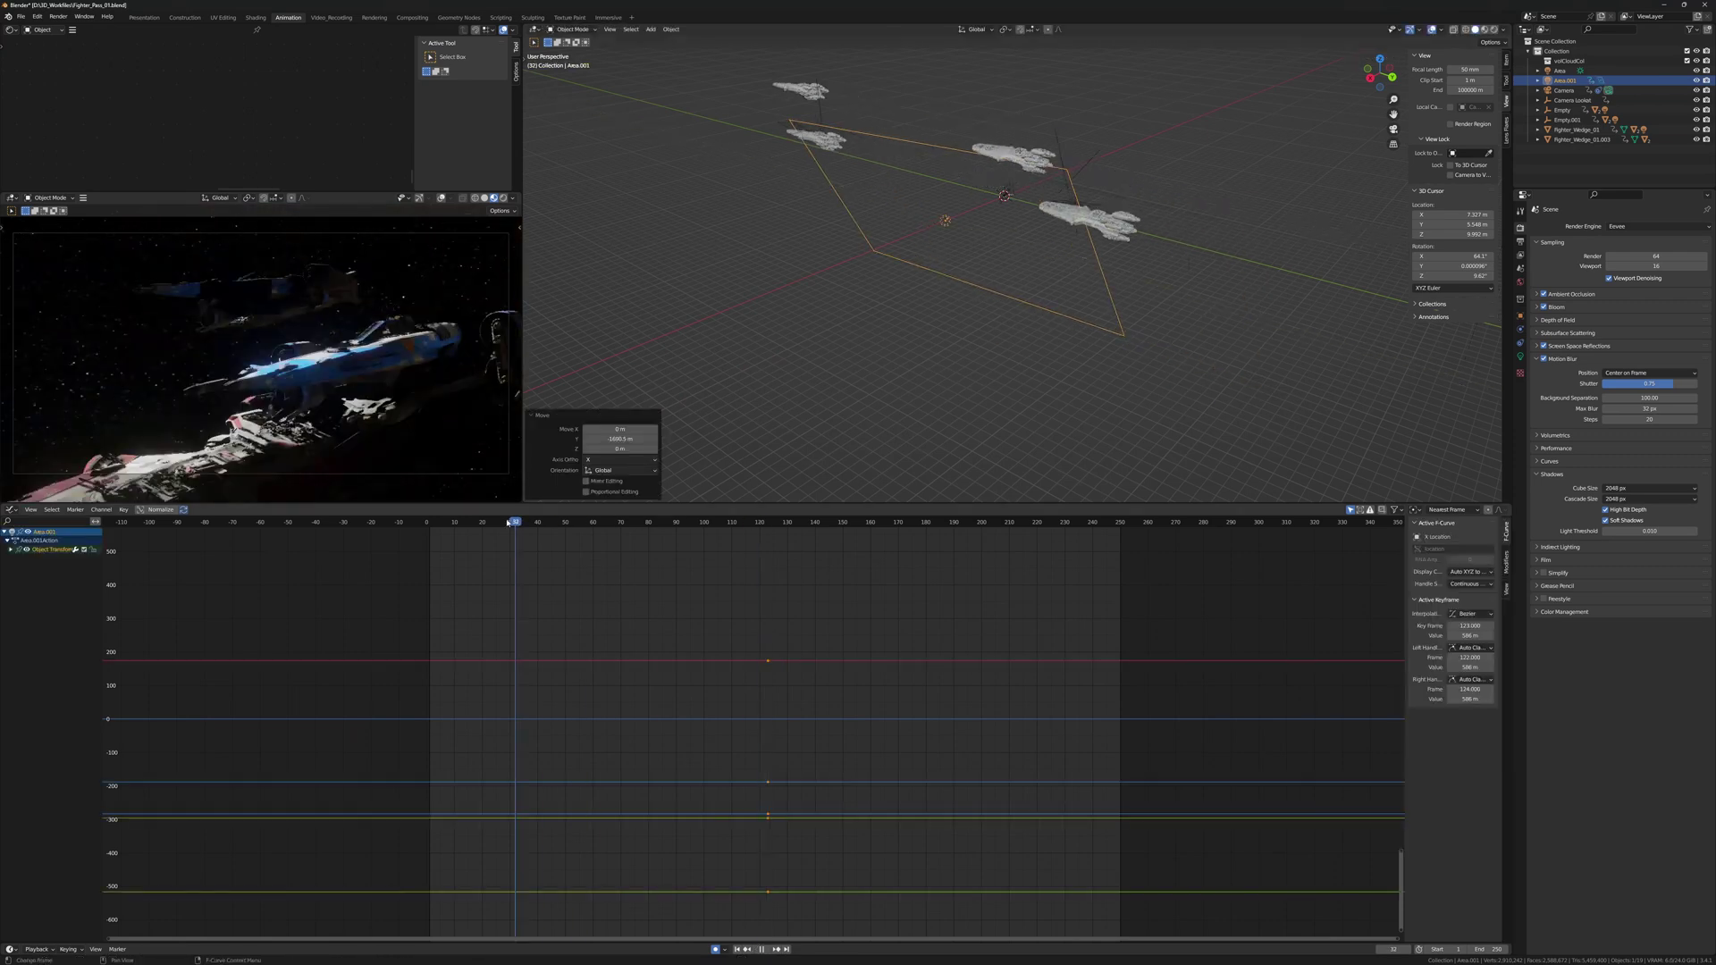
left_click(840, 375)
key("space")
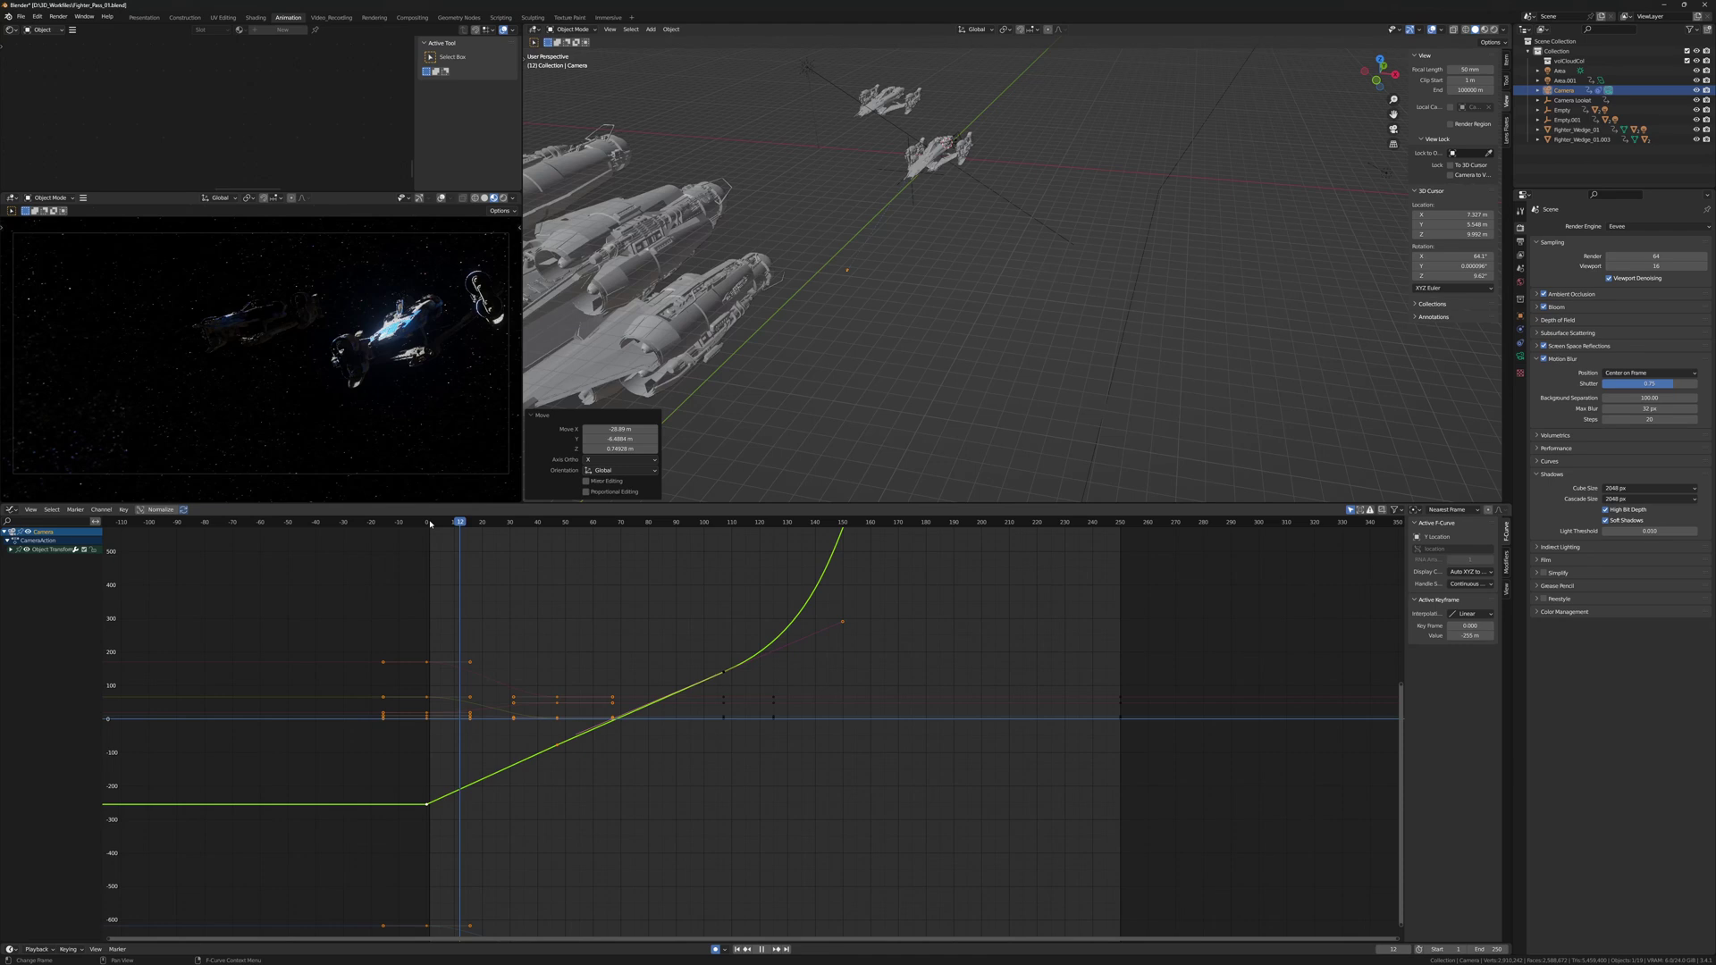
Save, then set the camera's Spaceship Shake (2D) influence to 0.2
left_click(429, 525)
key("ctrl+s")
left_click(1521, 357)
type("0.2")
key("Return")
key("space")
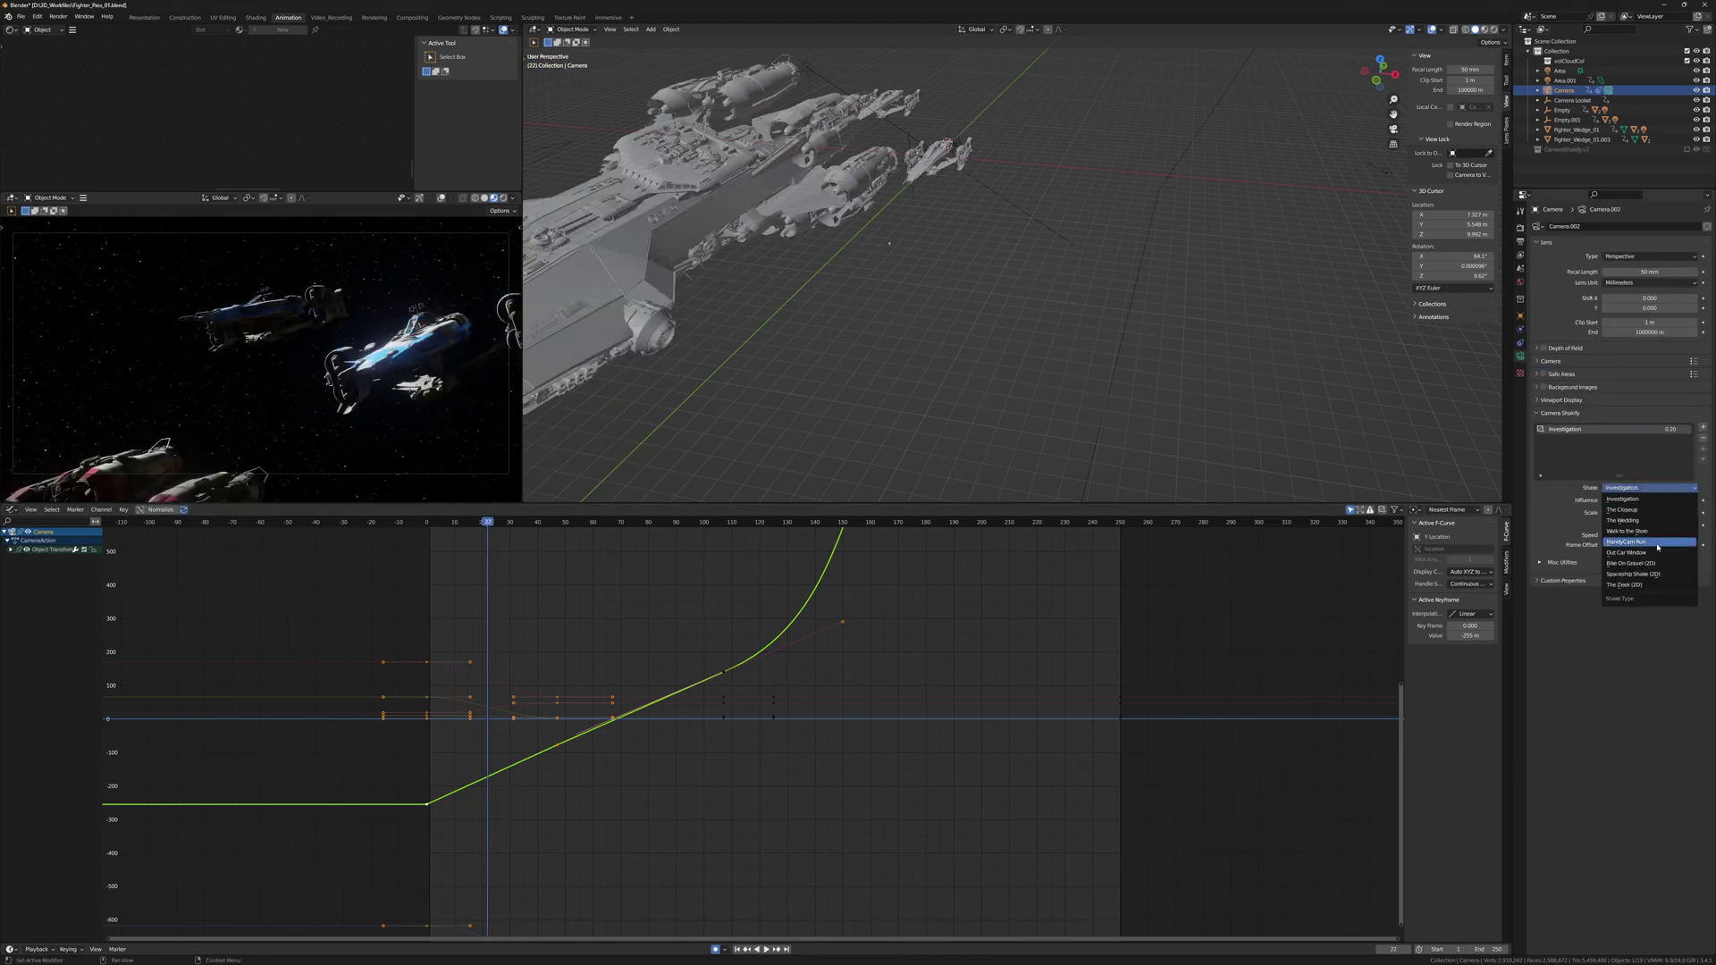
Set the camera shake speed to 0.3 and save the file
left_click(1656, 534)
type("0.3")
key("Return")
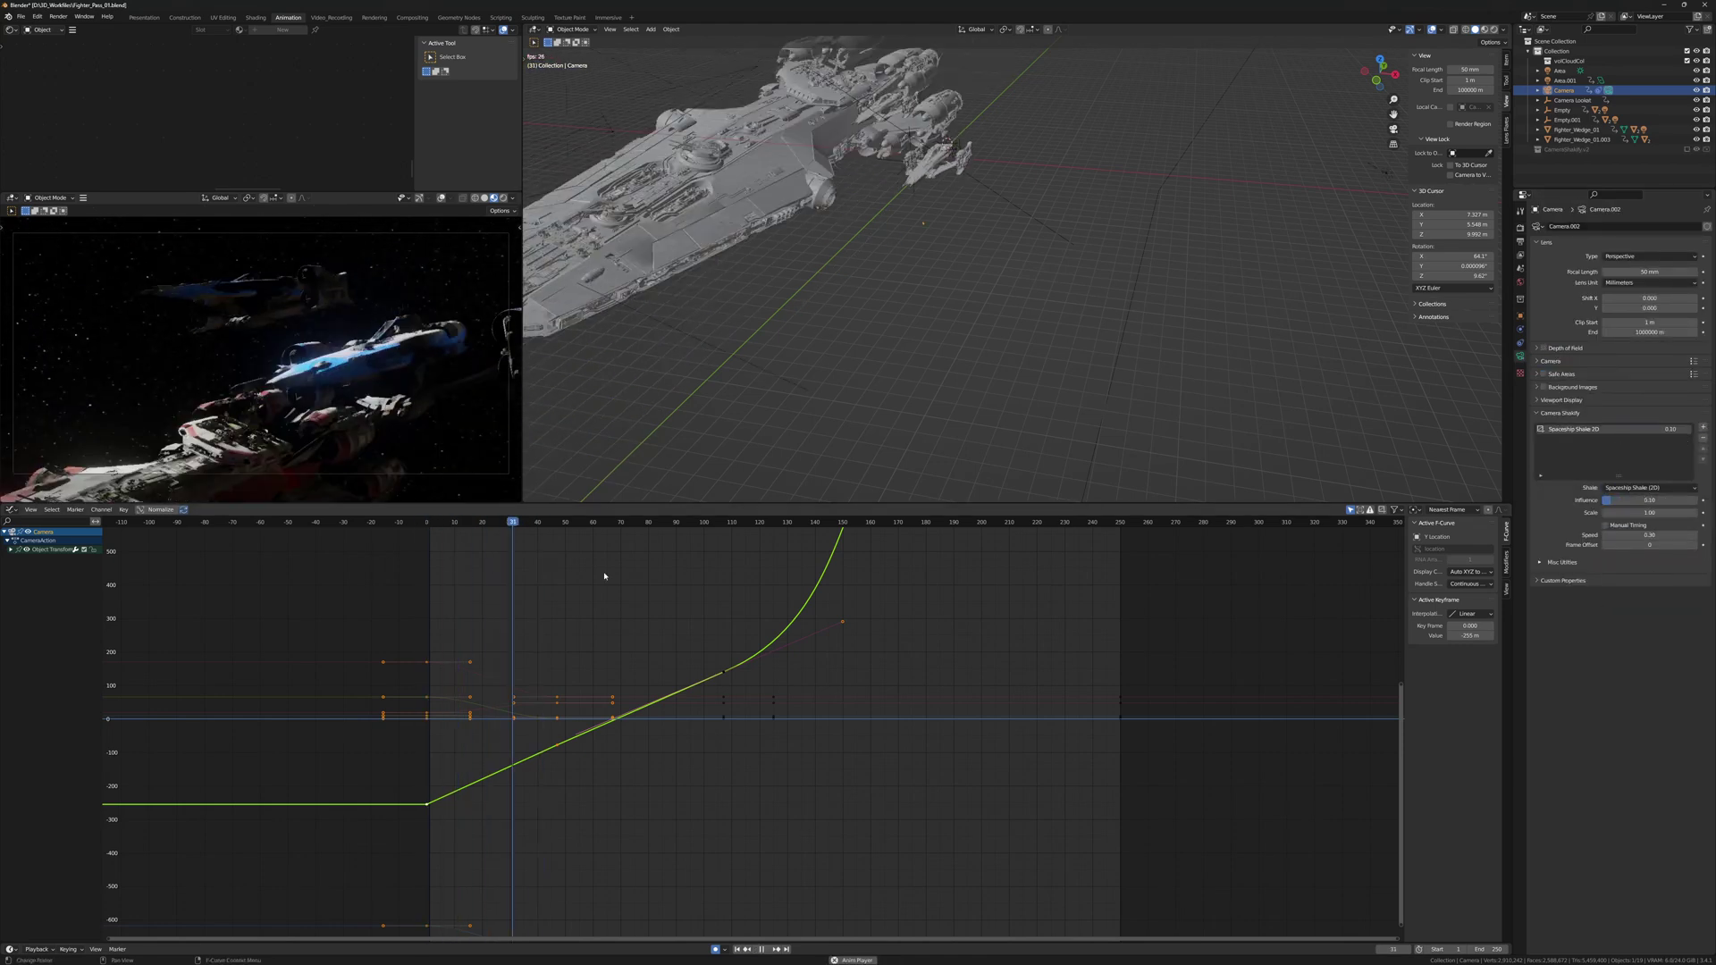
left_click(429, 524)
key("ctrl+s")
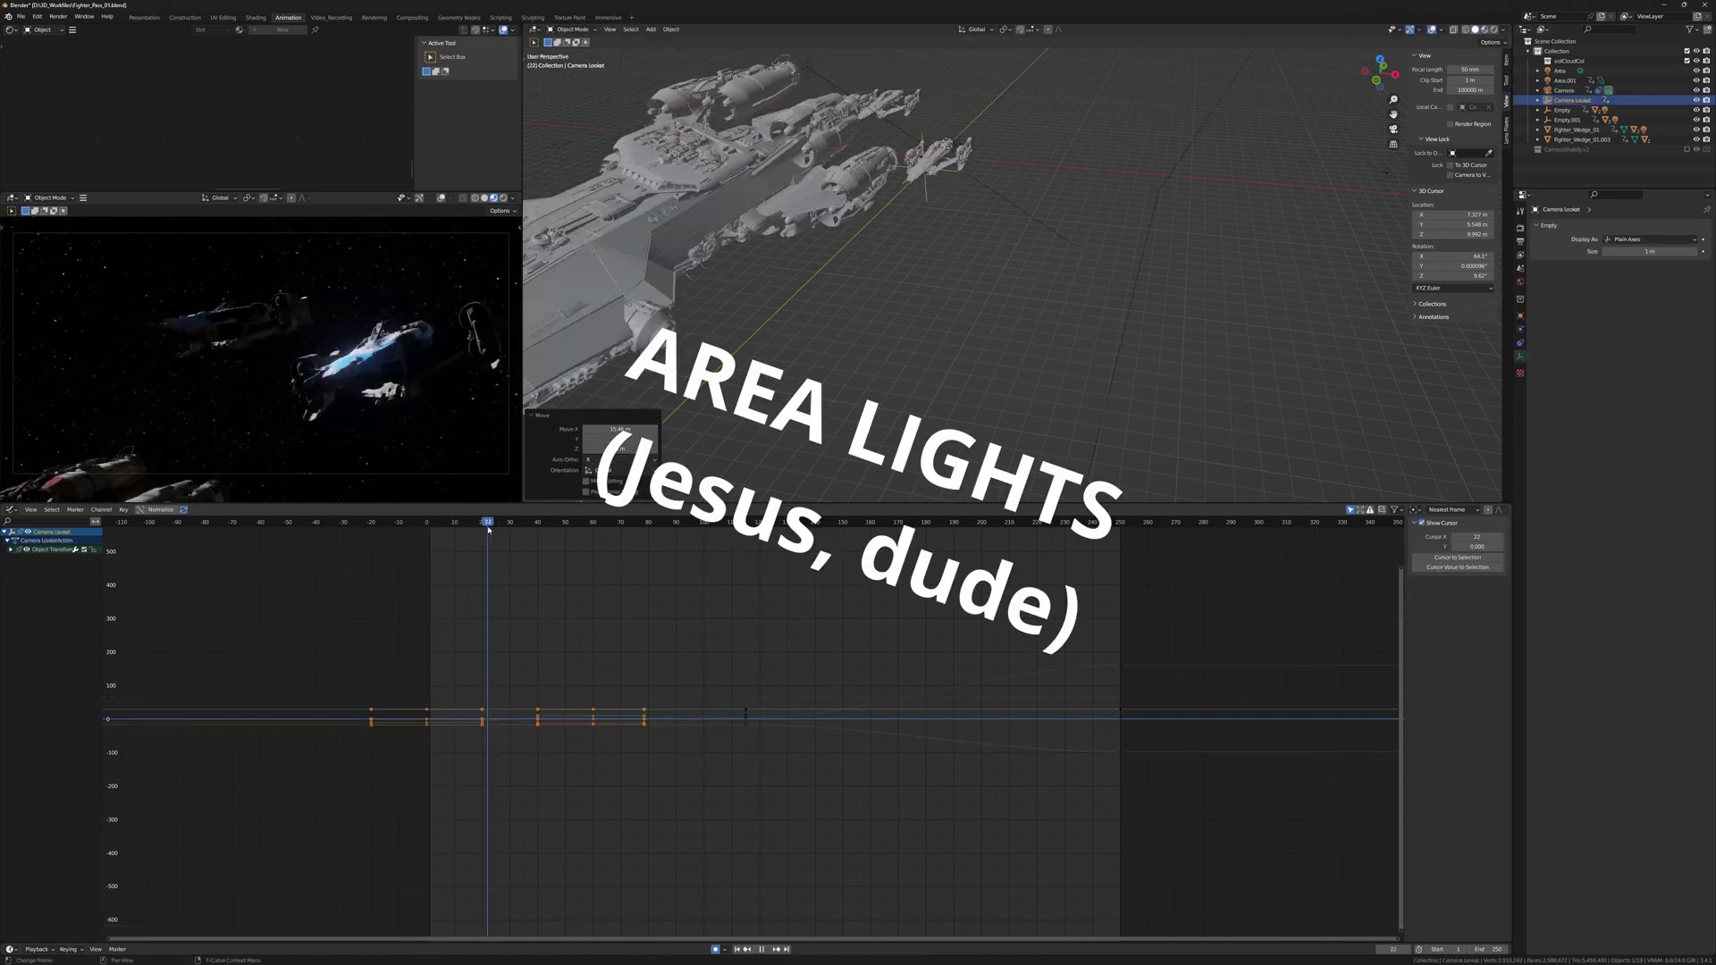
Render a test frame, close it, and play the animation to check the fighters' lighting
key("F12")
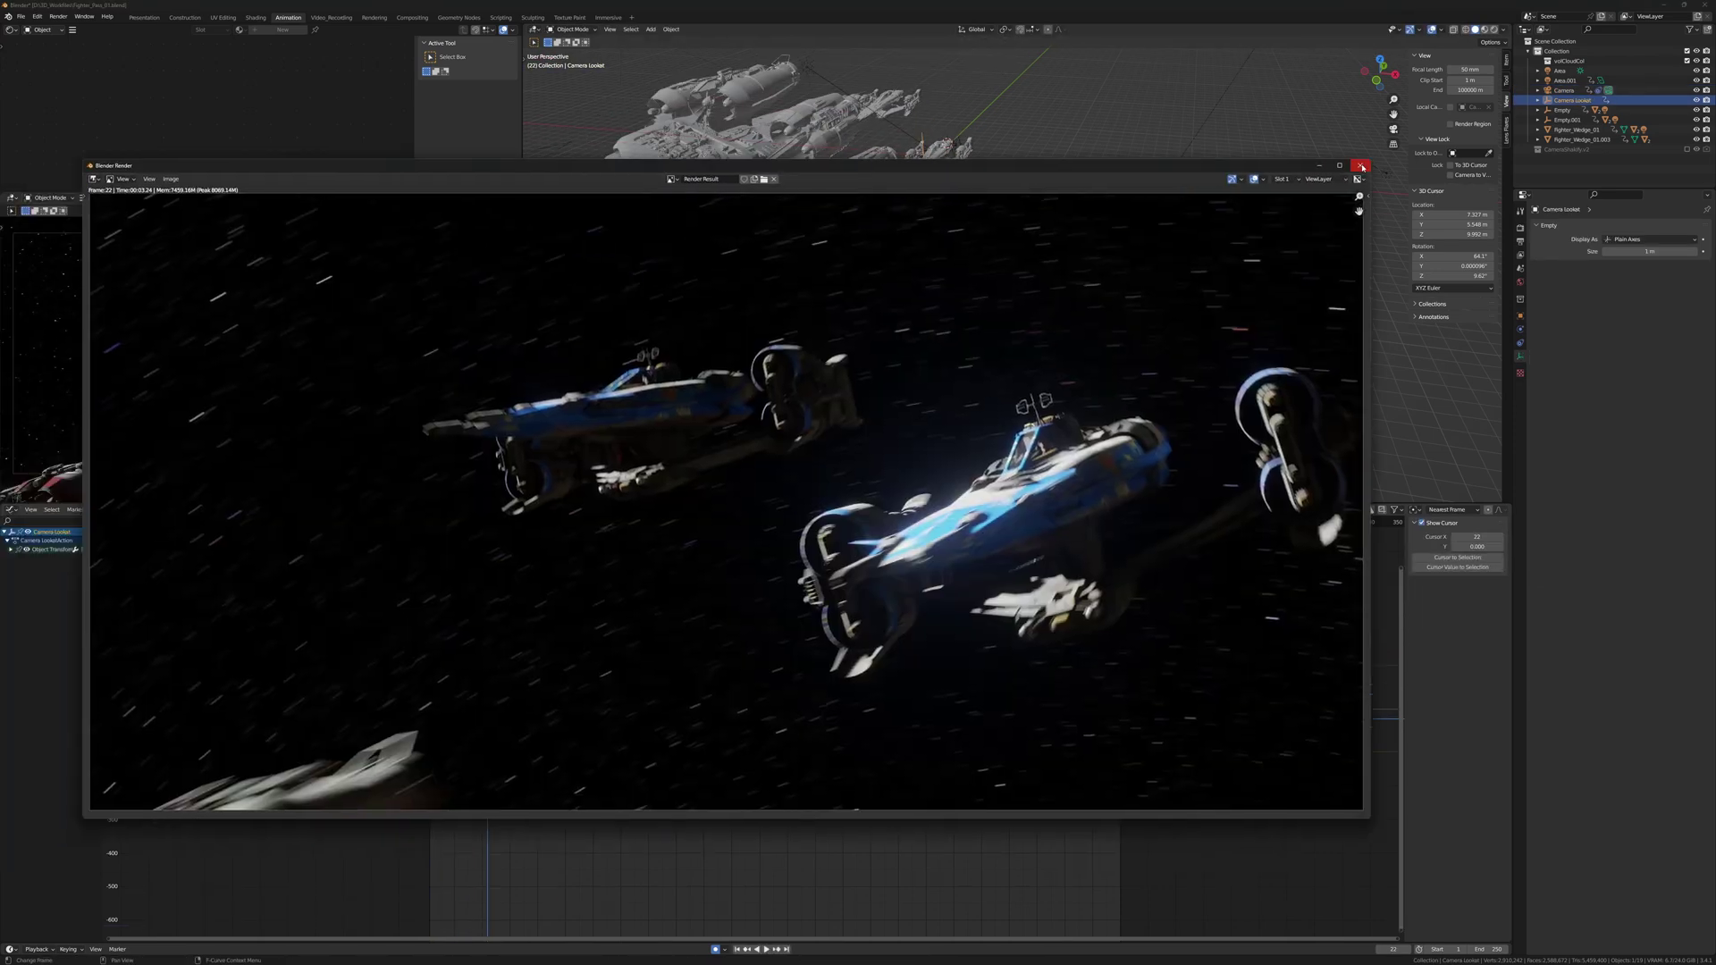
left_click(1361, 167)
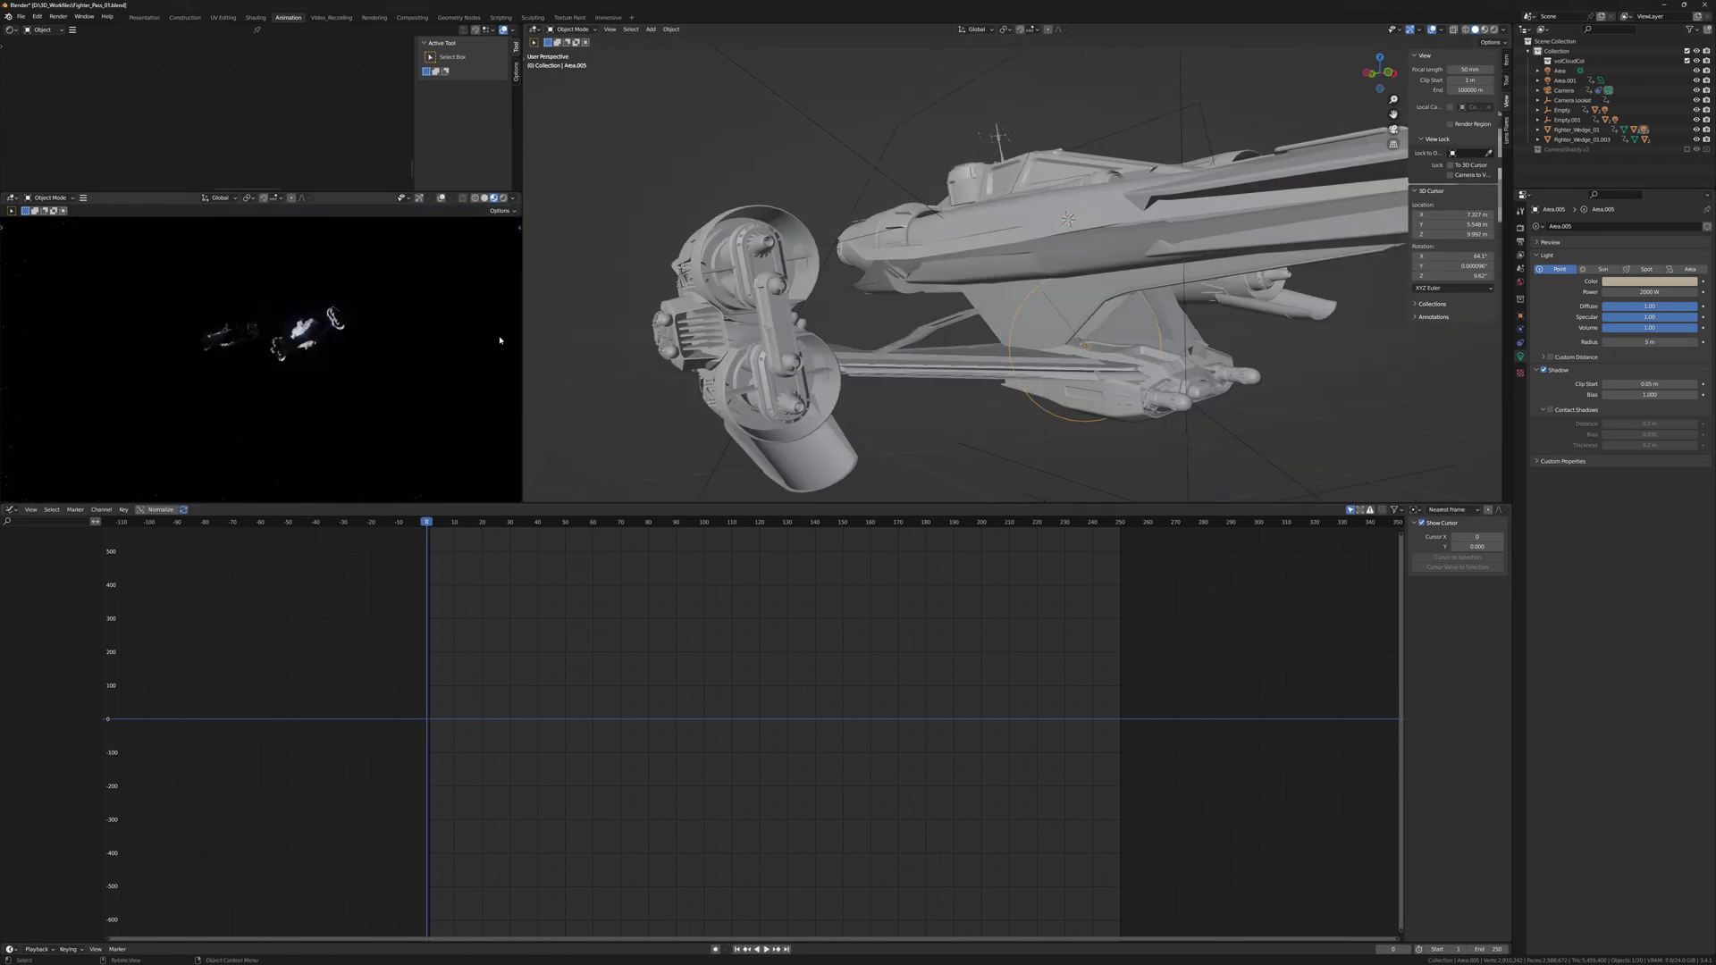
key("space")
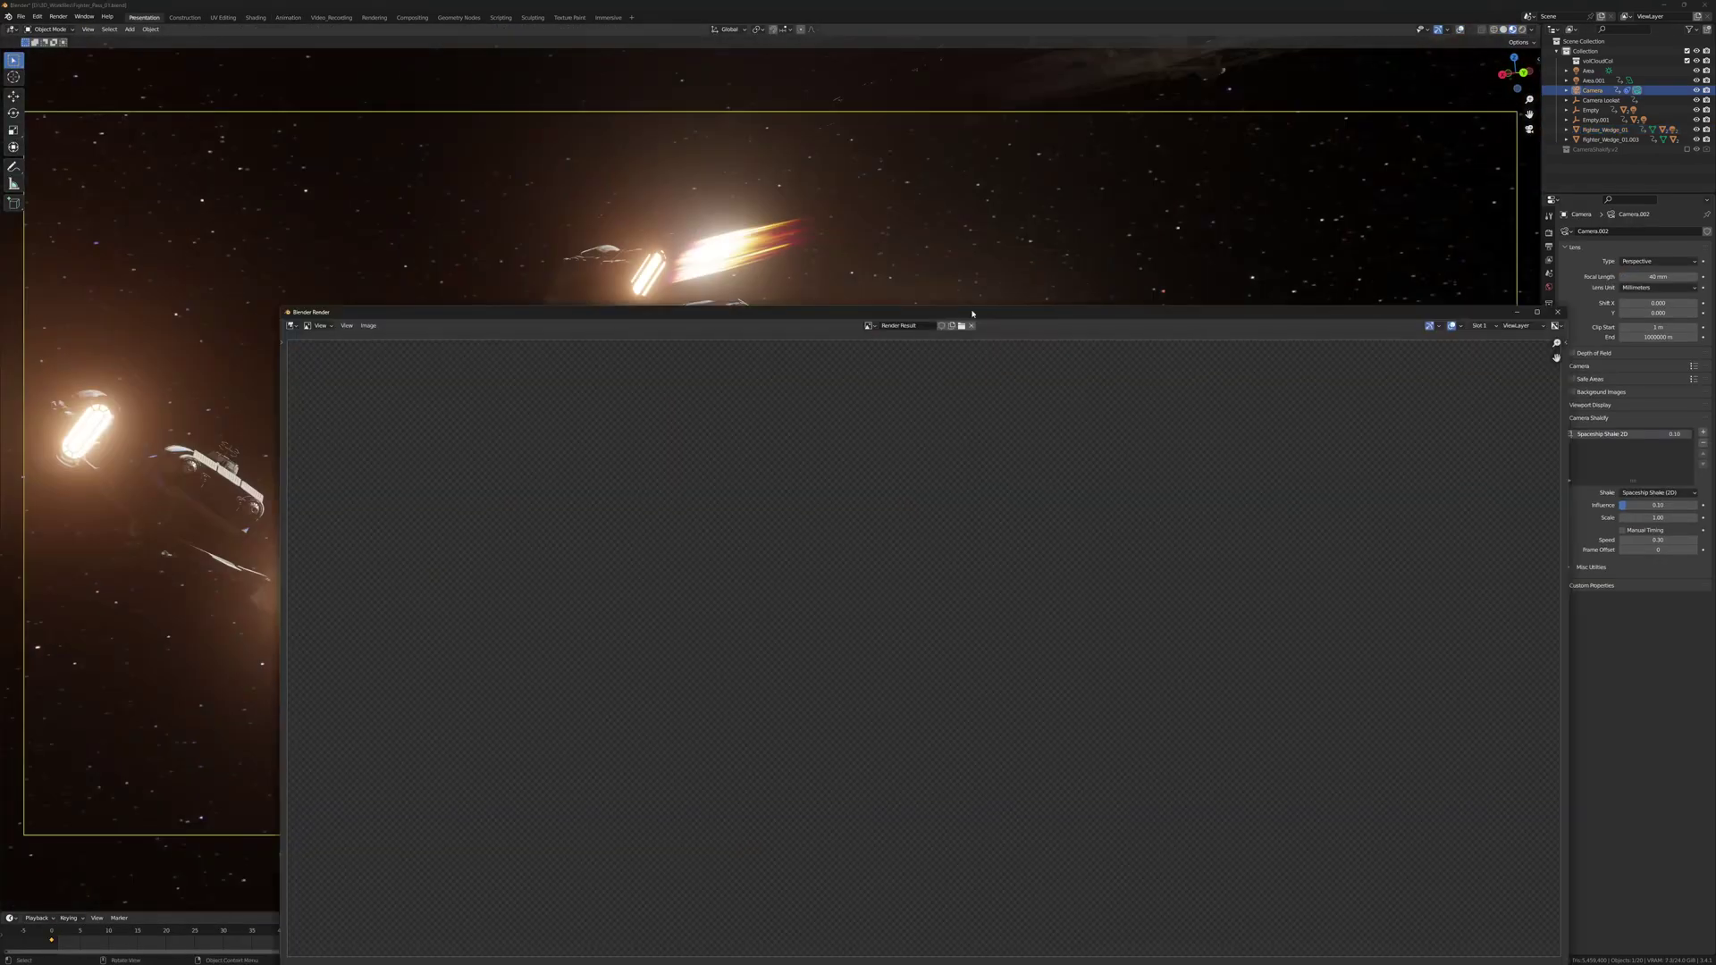
Stop and replay the camera pass from the first frame, then save the file
key("space")
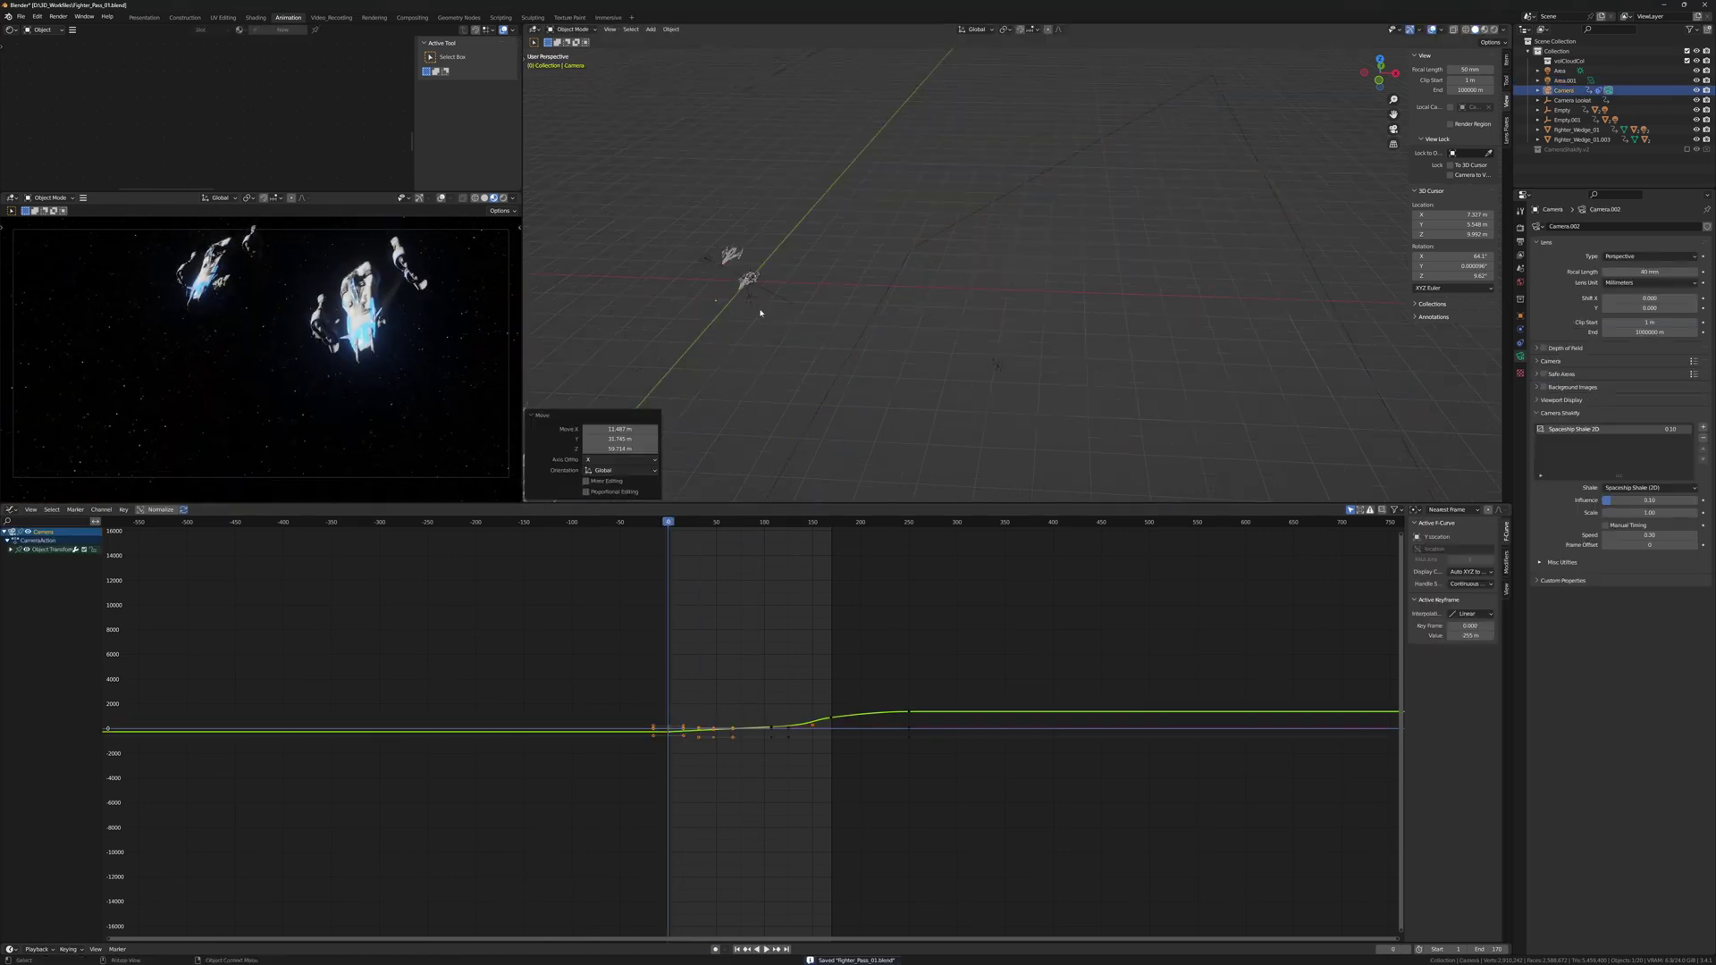
key("space")
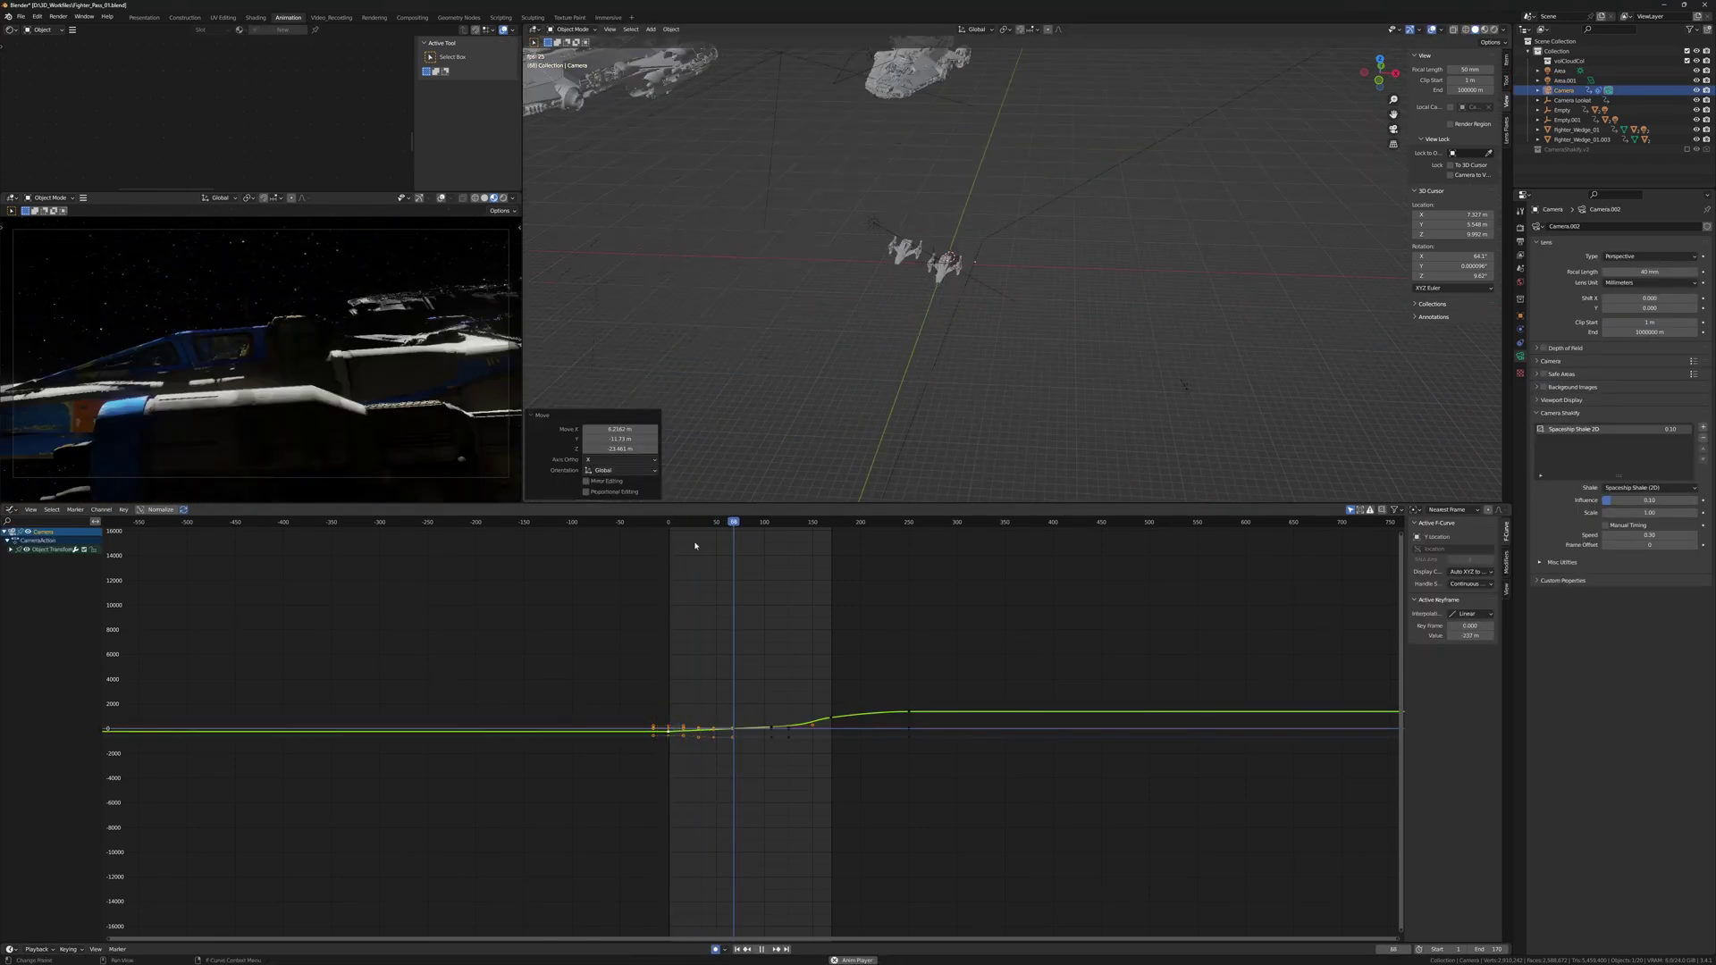
key("Escape")
key("ctrl+s")
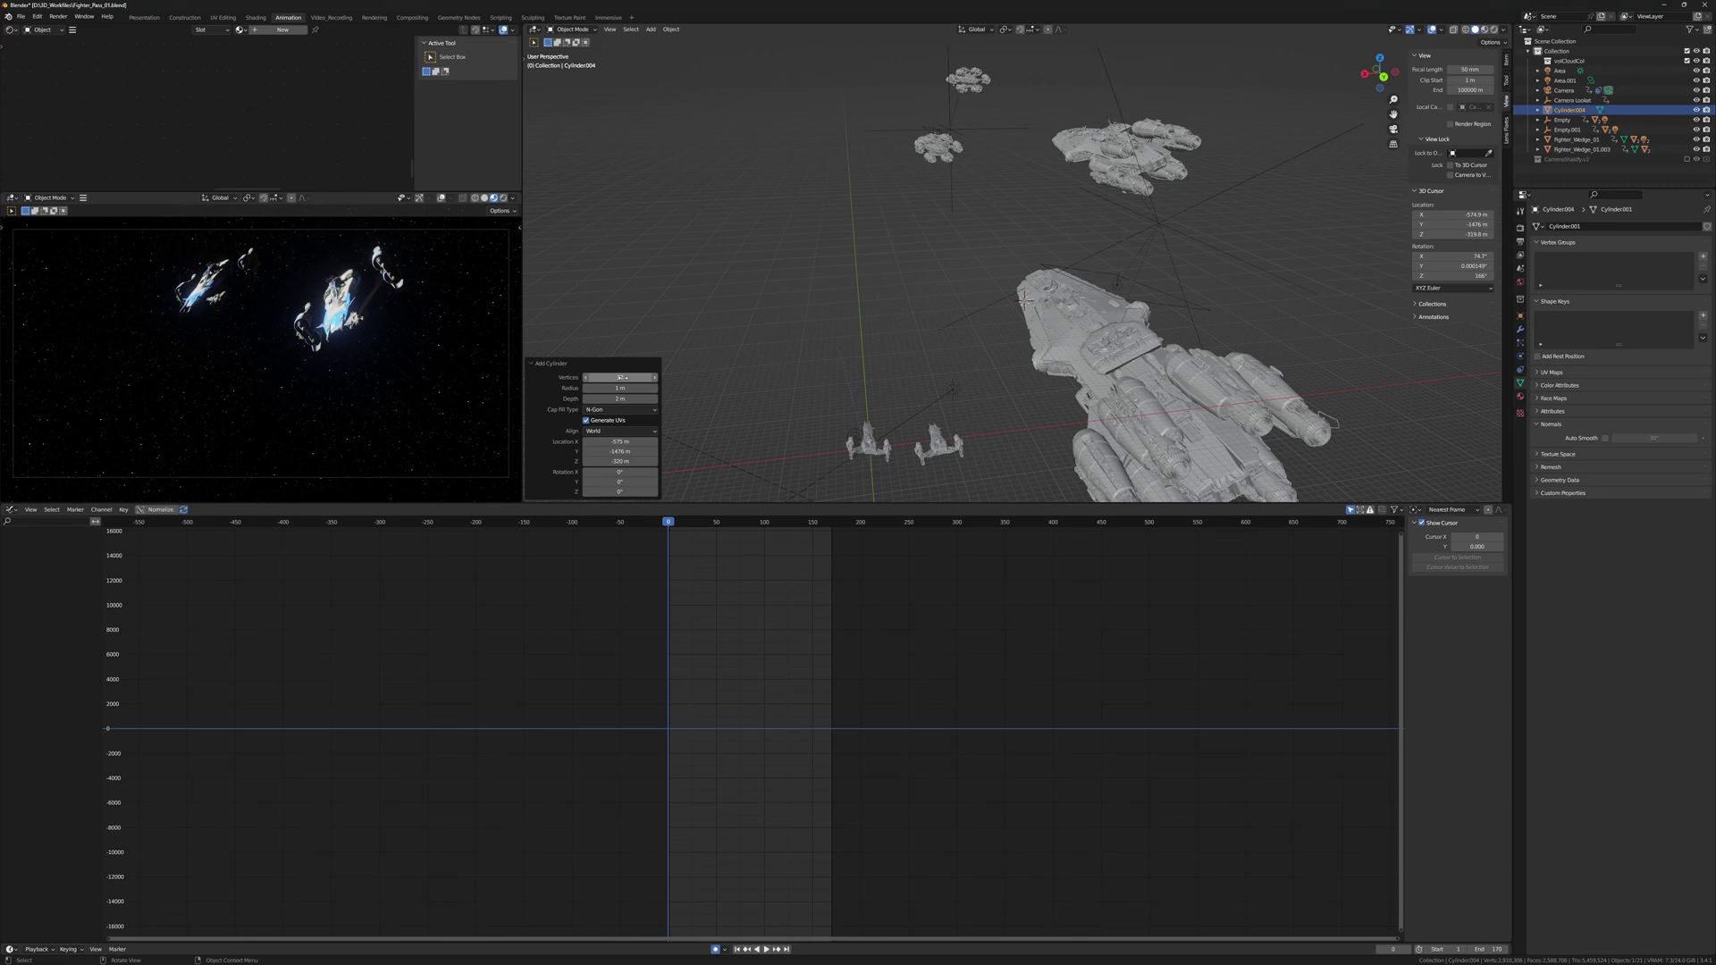
Confirm the enlarged disc and switch the view to the UV Editor
key("Return")
middle_click_drag(1073, 358, 1171, 443)
key("q")
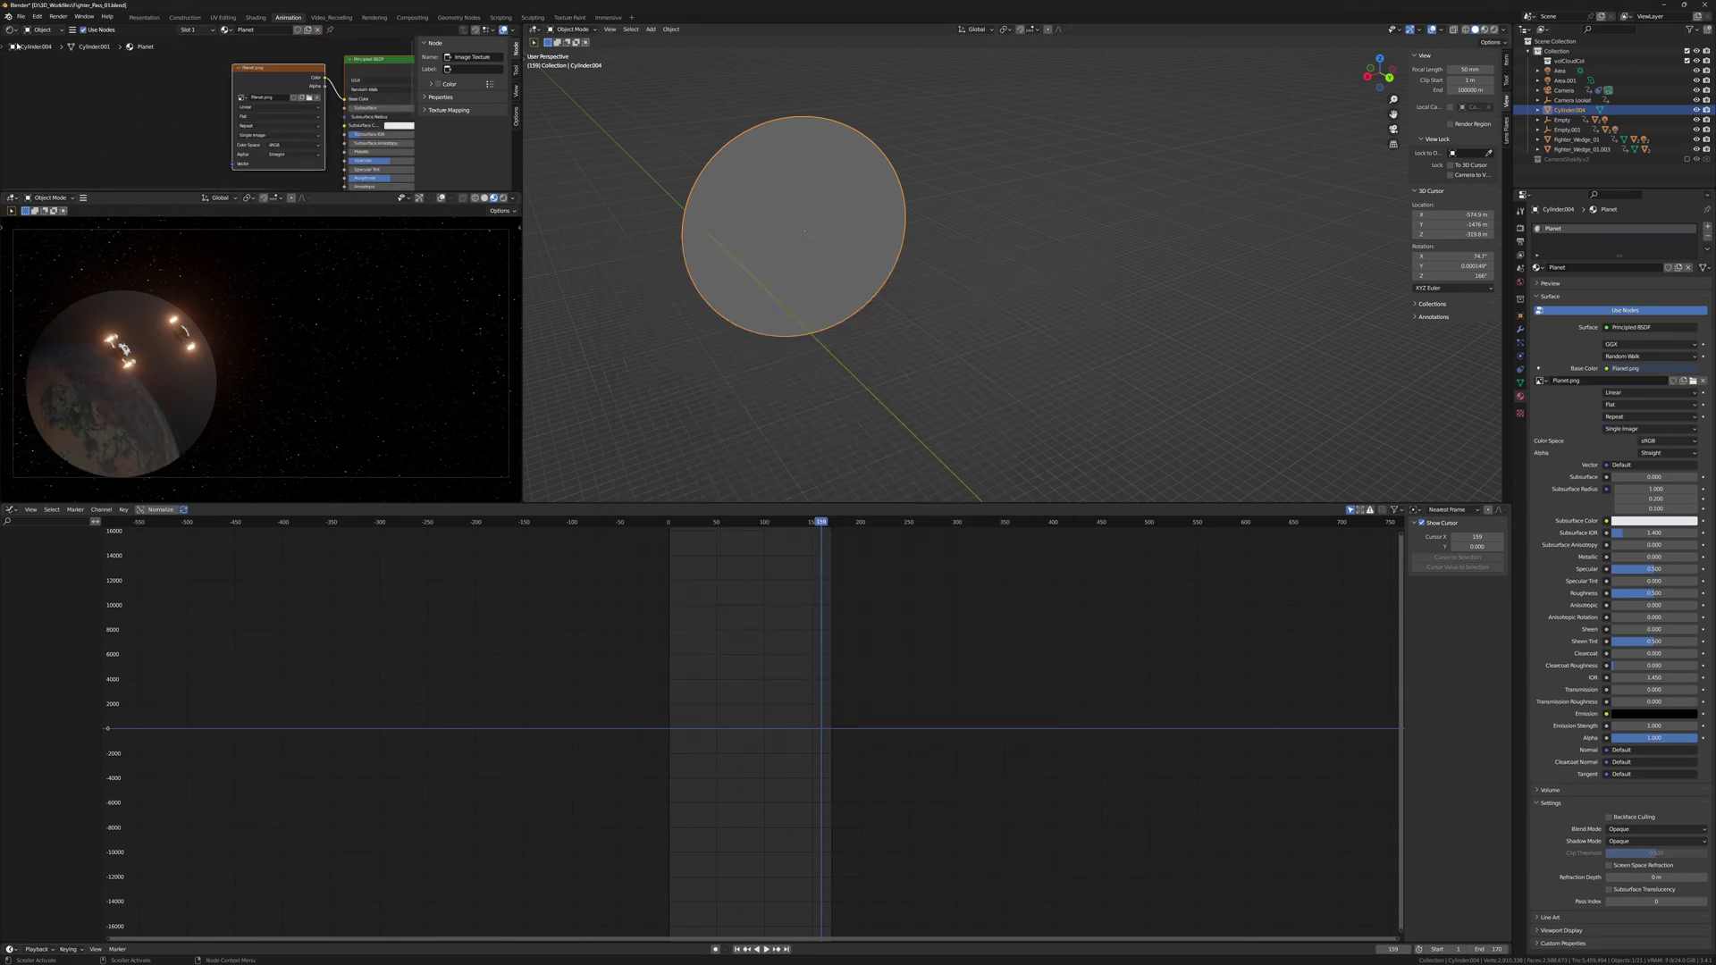
left_click(533, 29)
left_click(583, 77)
Scale and move the disc's UV island to fit over the Planet.png image
key("Tab")
key("s")
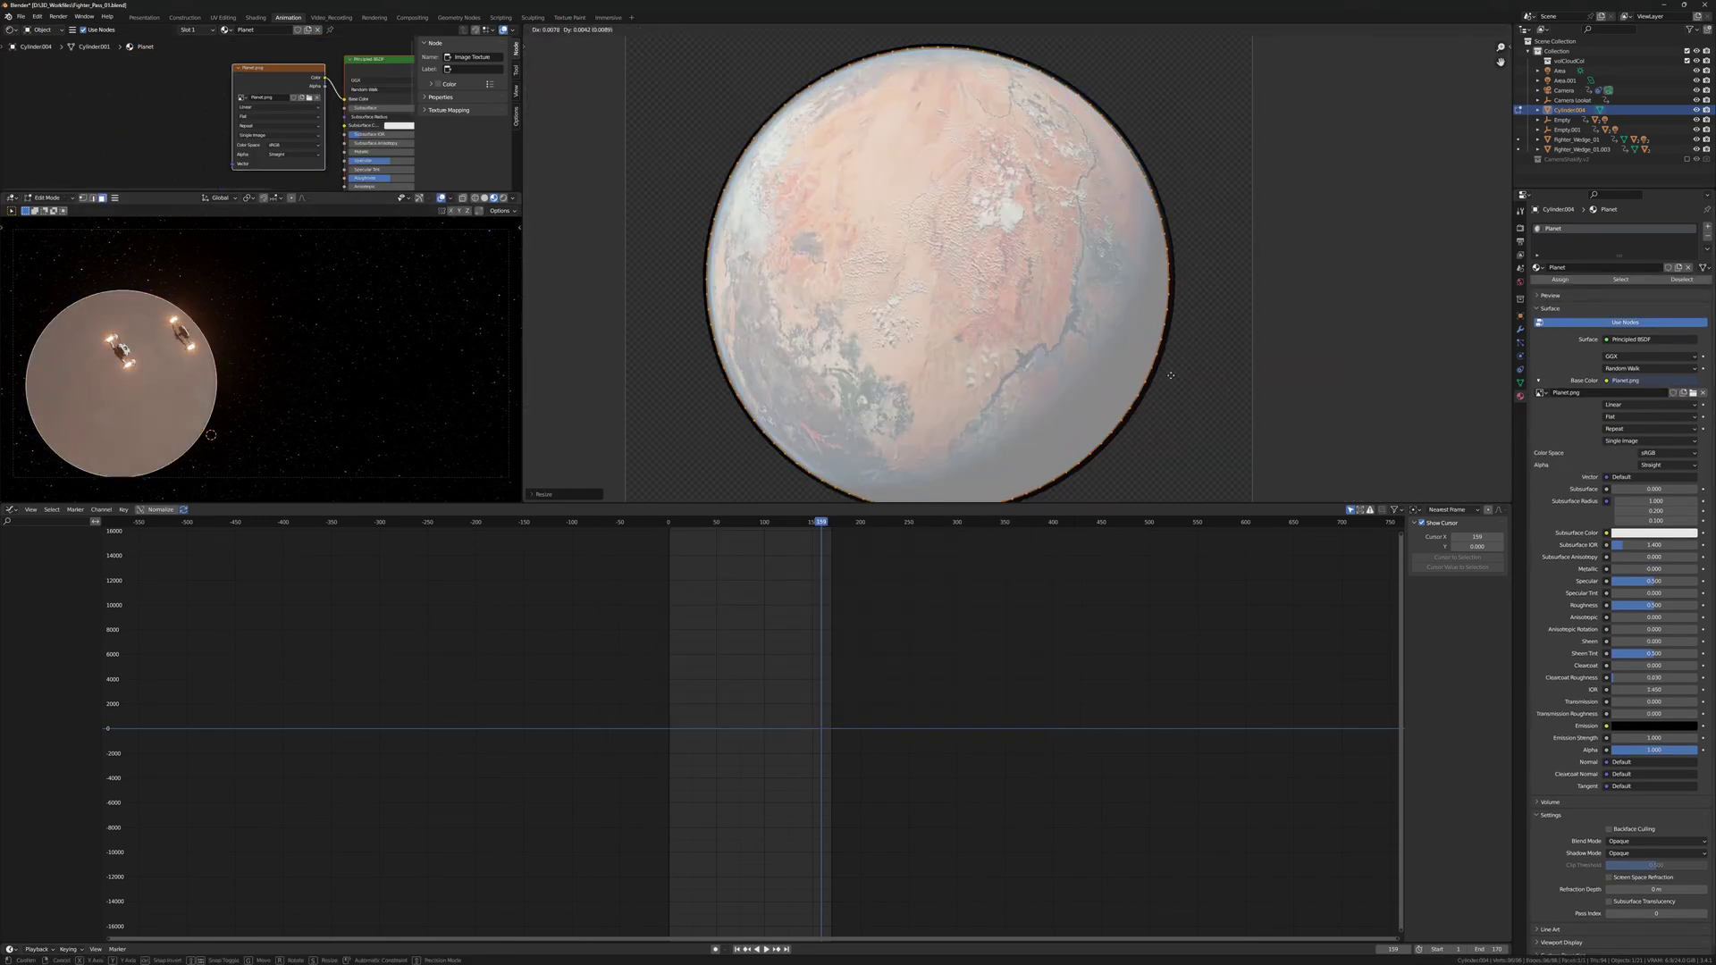
key("Return")
key("g")
left_click(1171, 346)
key("Tab")
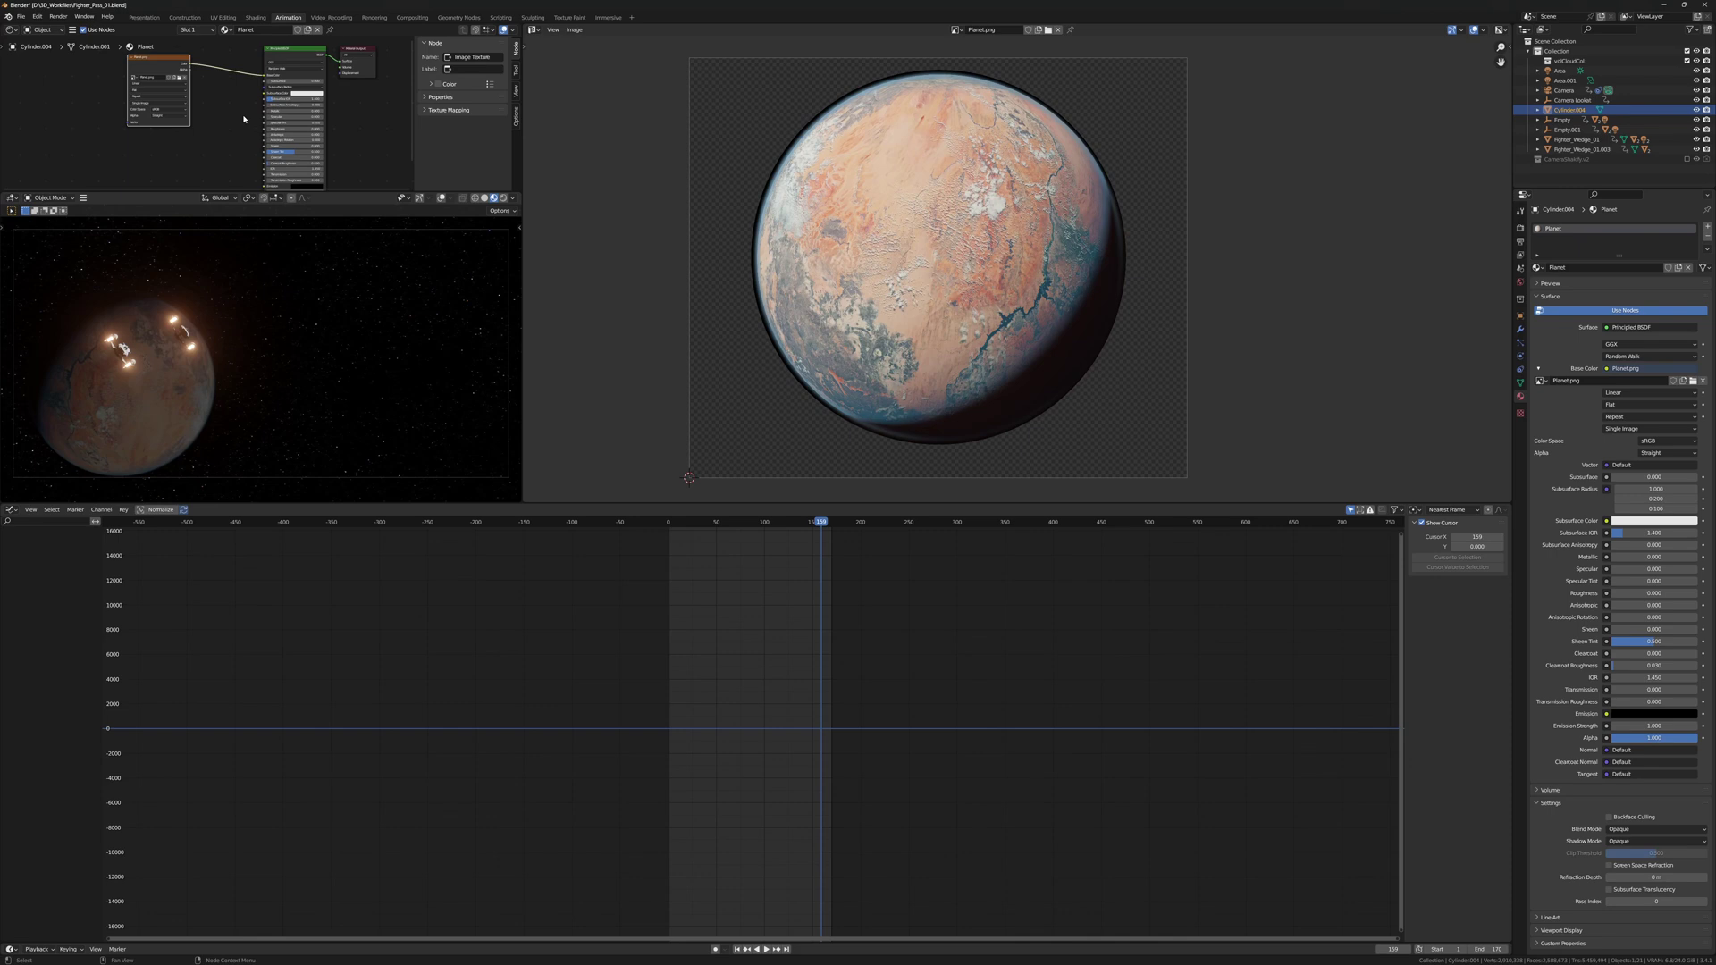
Feed Planet.png into Emission and Emission Strength and rotate the disc around Z
left_click_drag(200, 102, 240, 138)
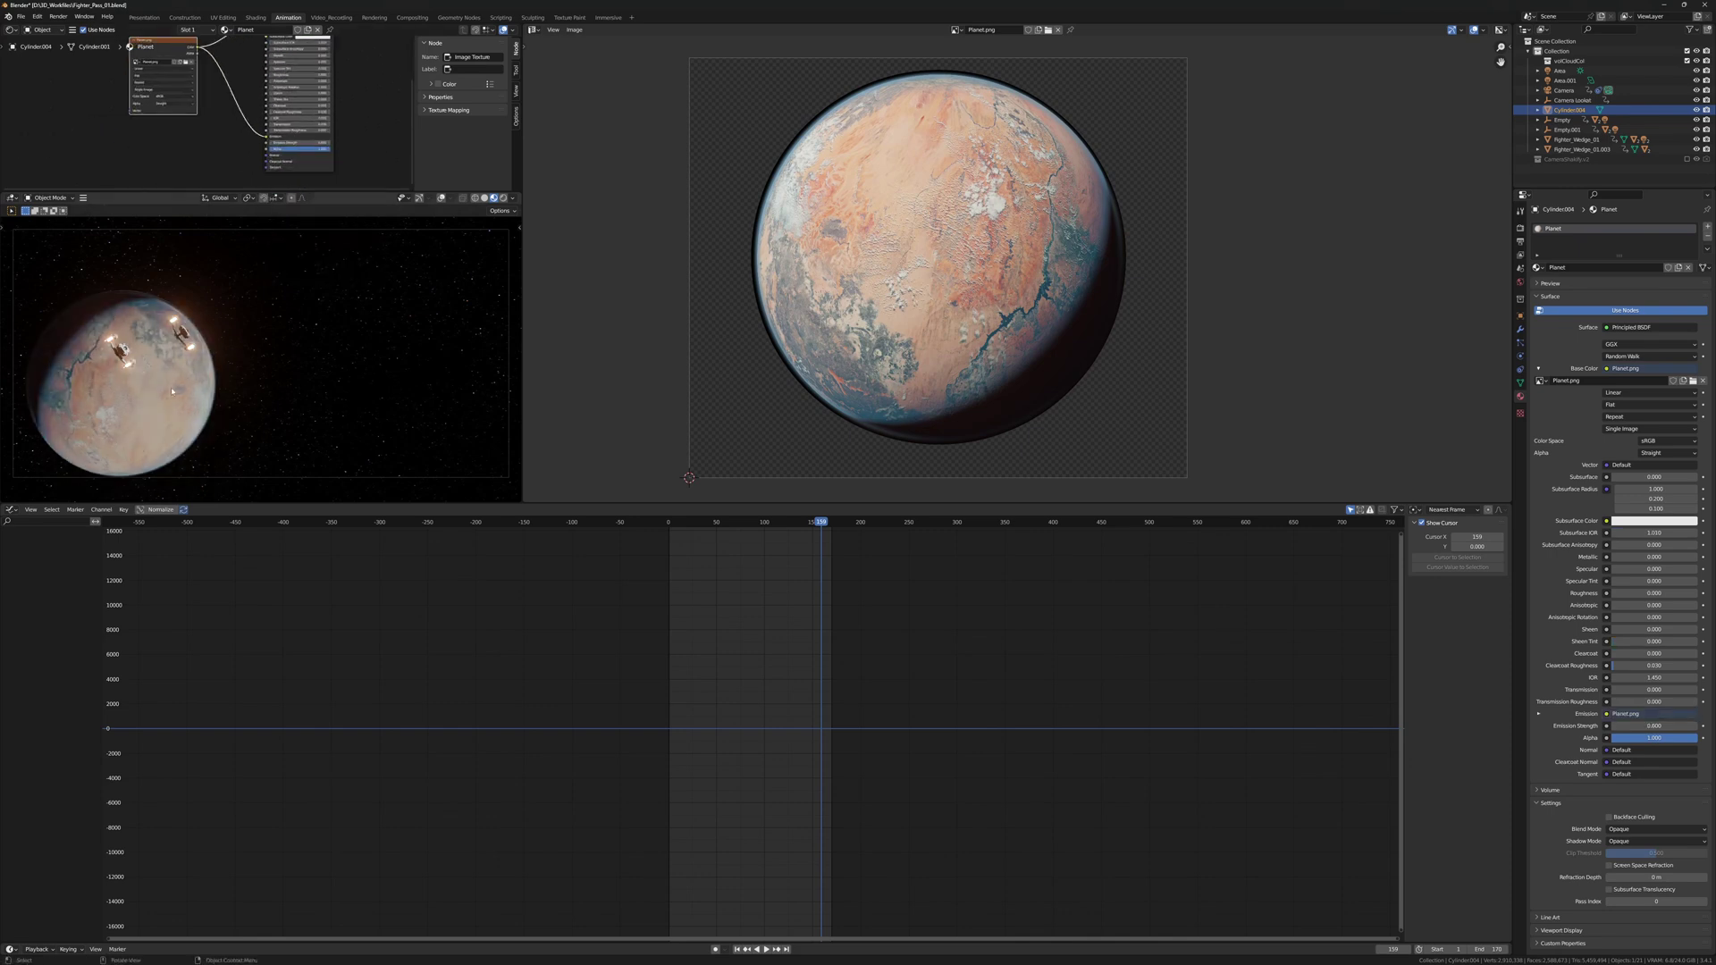
key("r")
key("z")
left_click(304, 318)
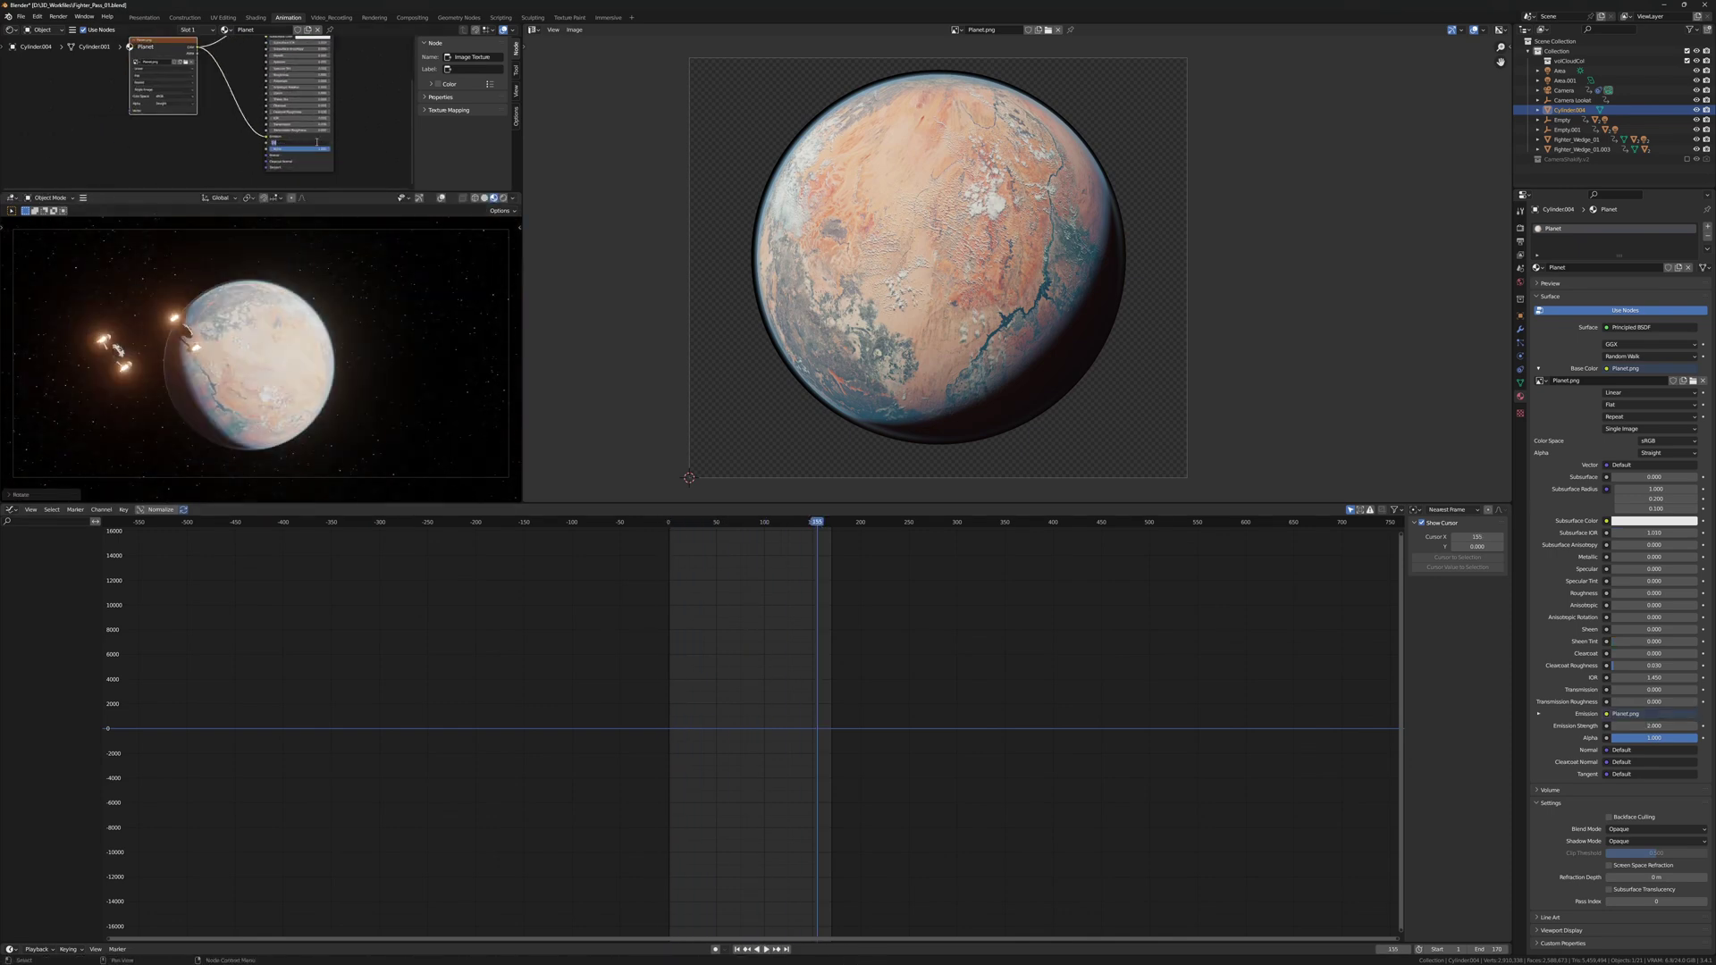
left_click_drag(196, 47, 266, 143)
key("shift+F5")
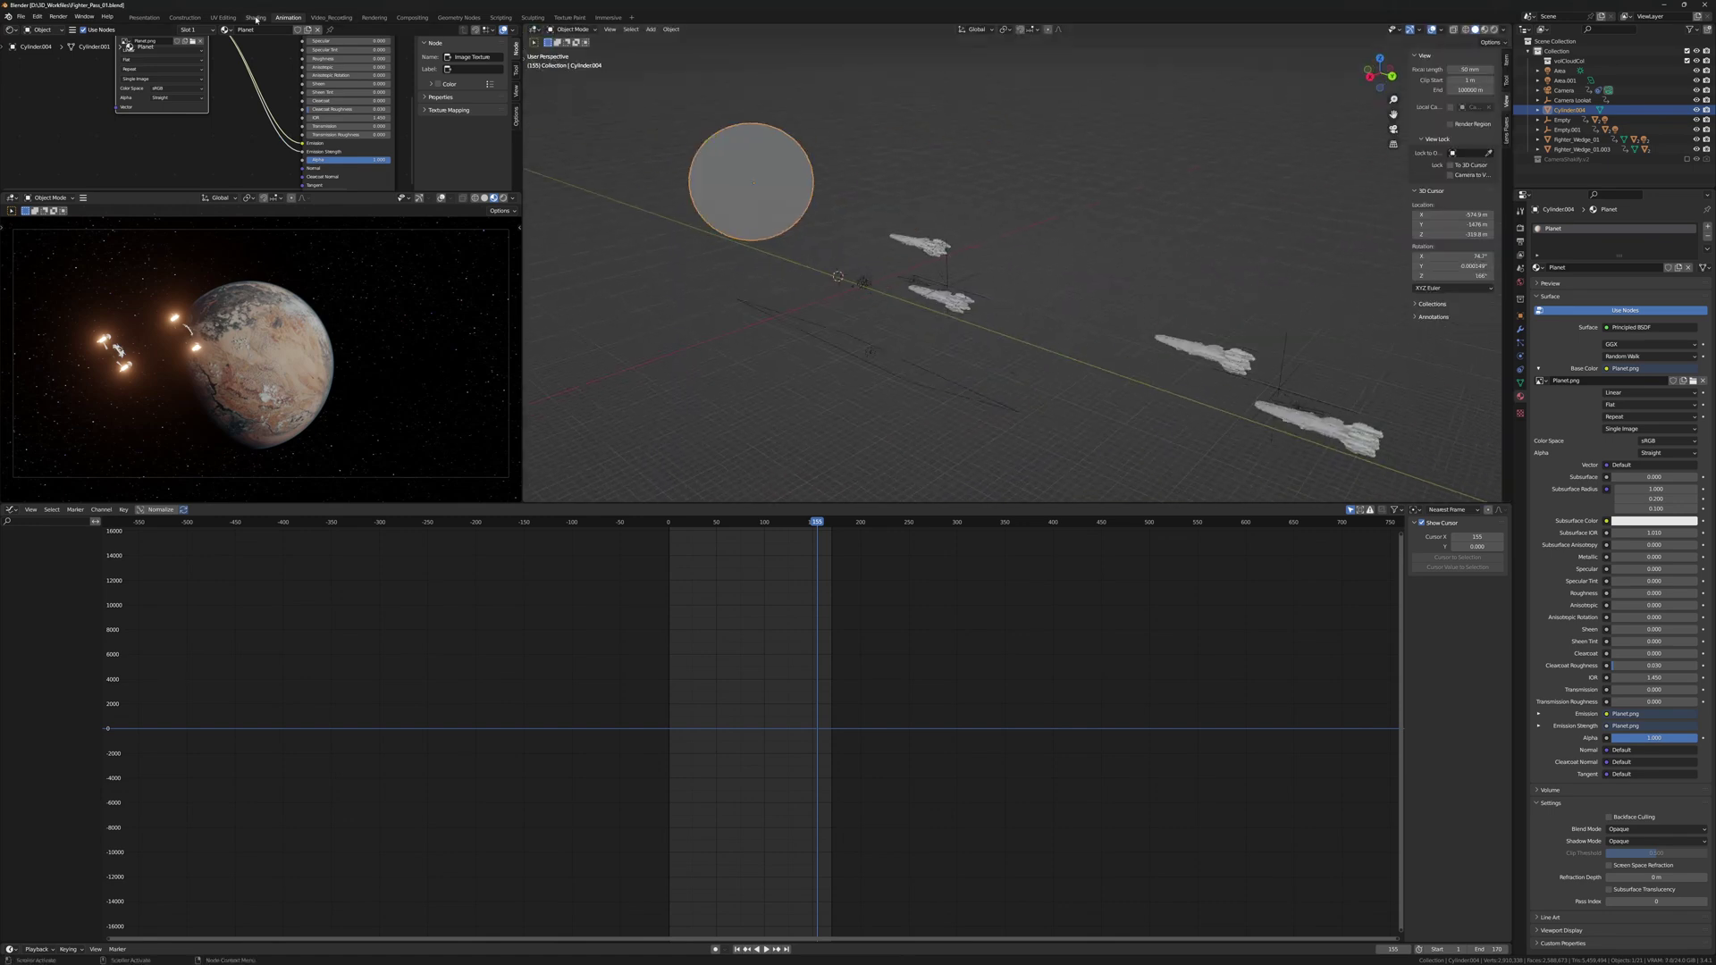
key("ctrl+Page_Up")
Confirm the new clip end and insert an RGB Curves node into the planet's emission link
key("Return")
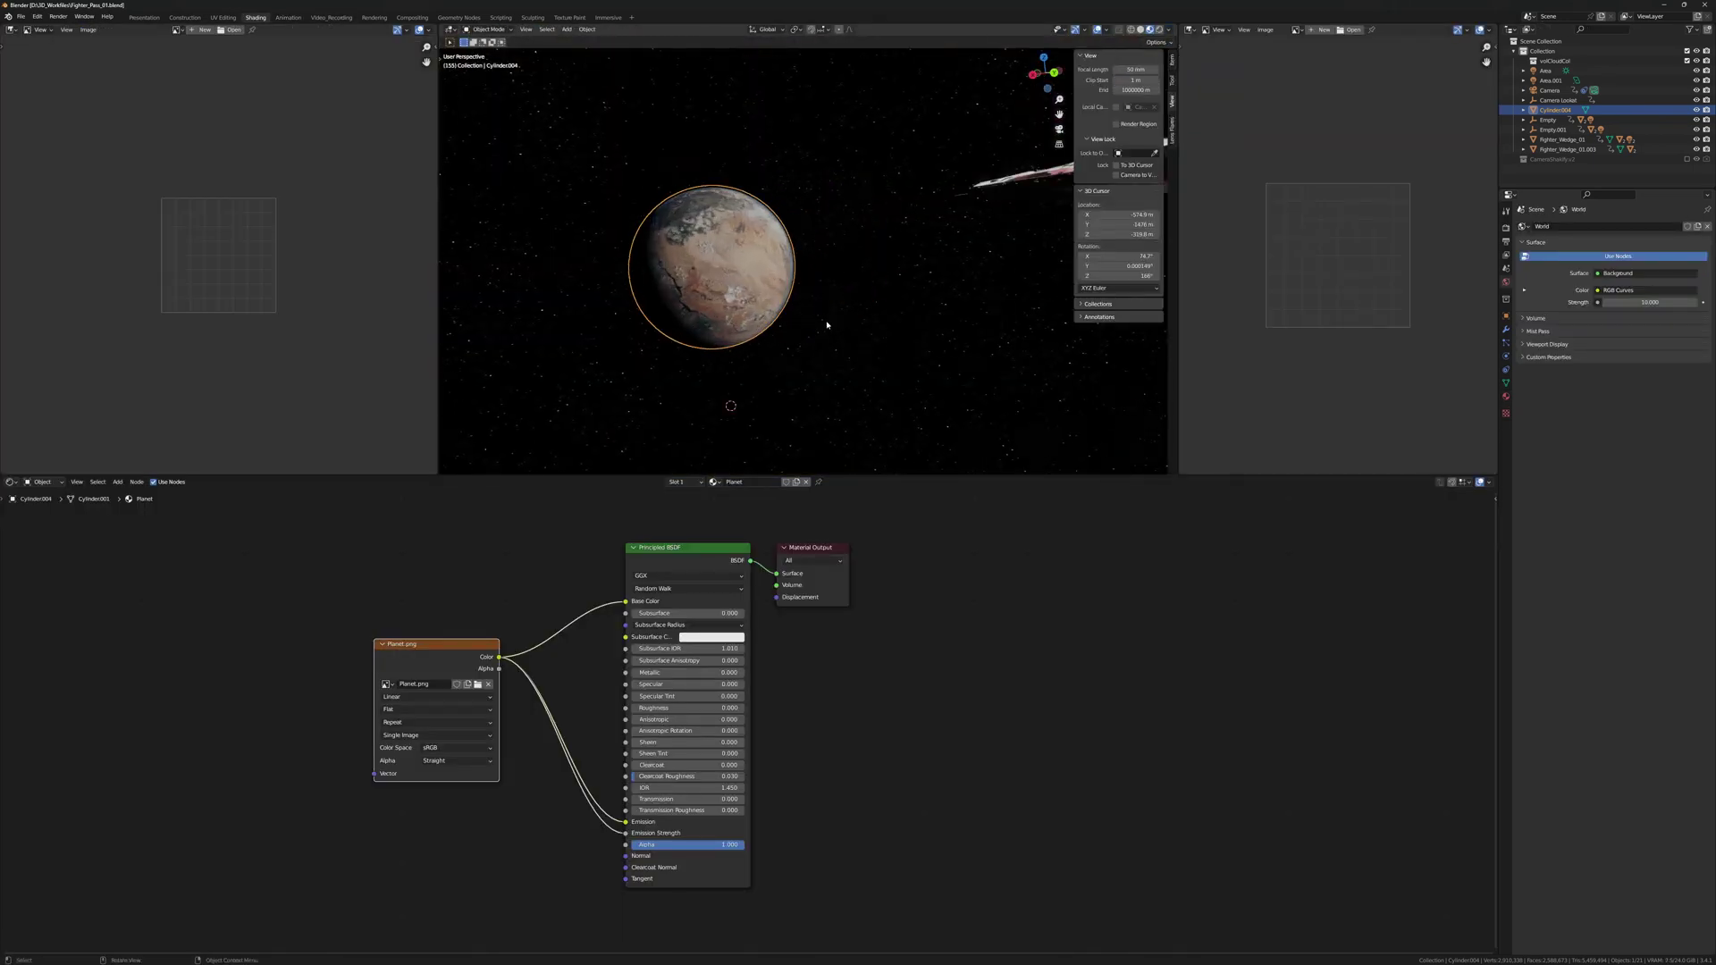
key("shift+a")
left_click(840, 761)
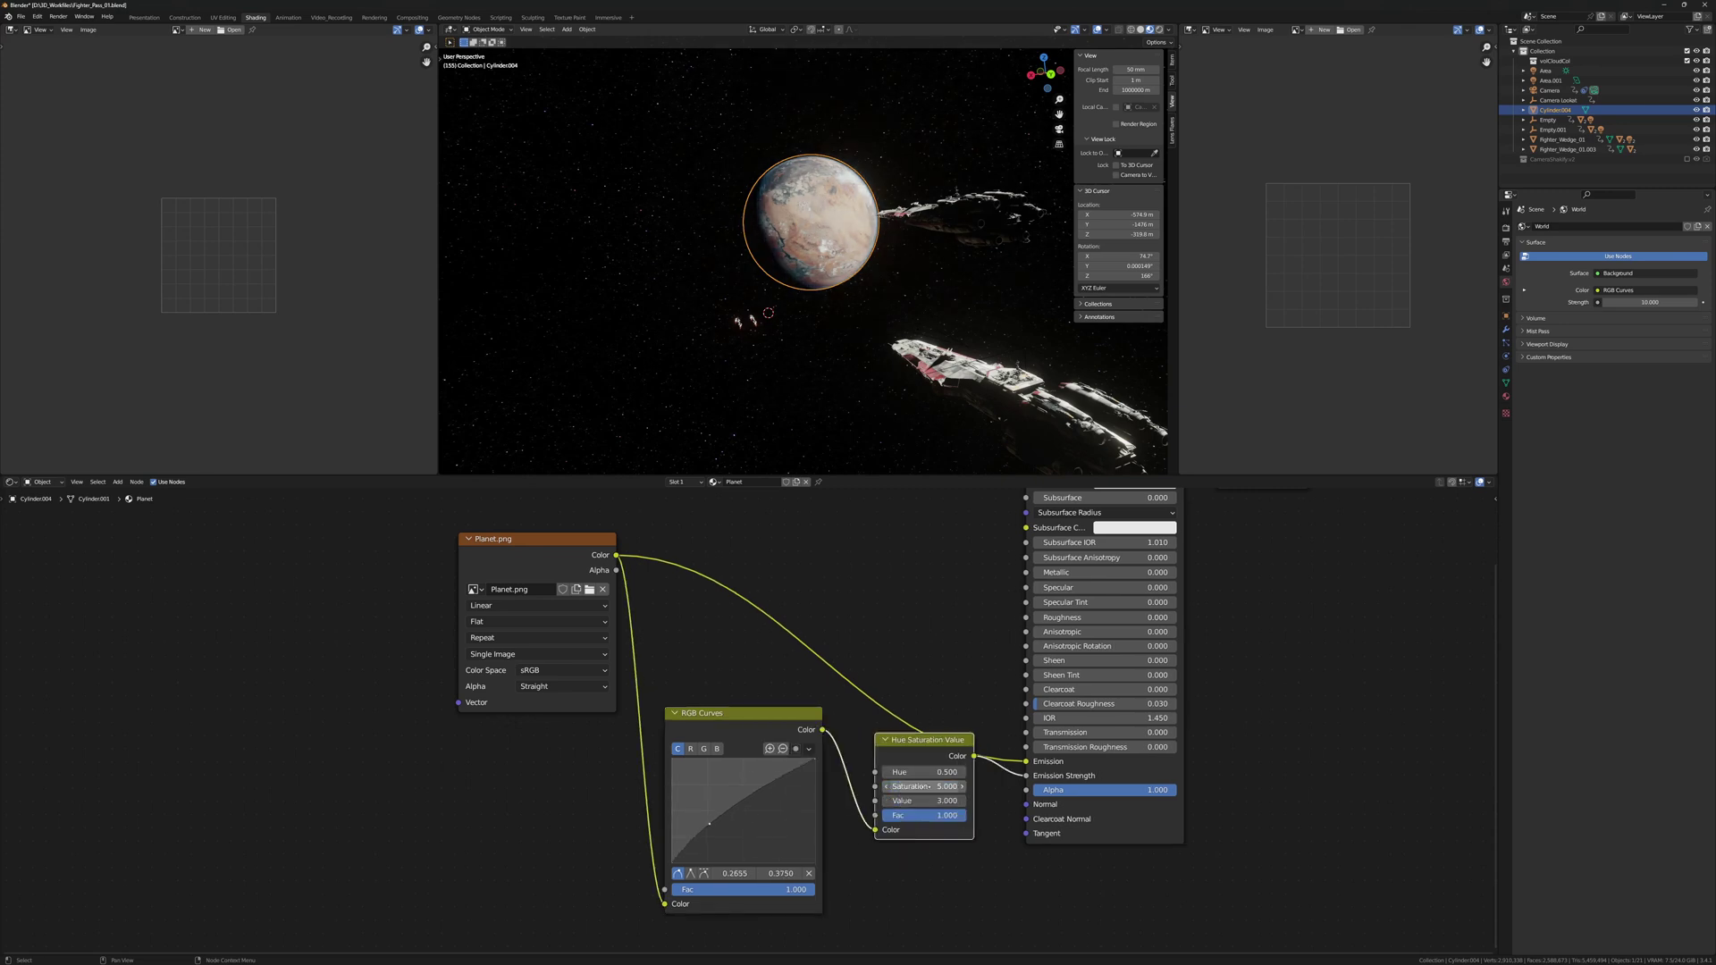
Return to the Animation workspace and view a test render with the planet
key("ctrl+Page_Down")
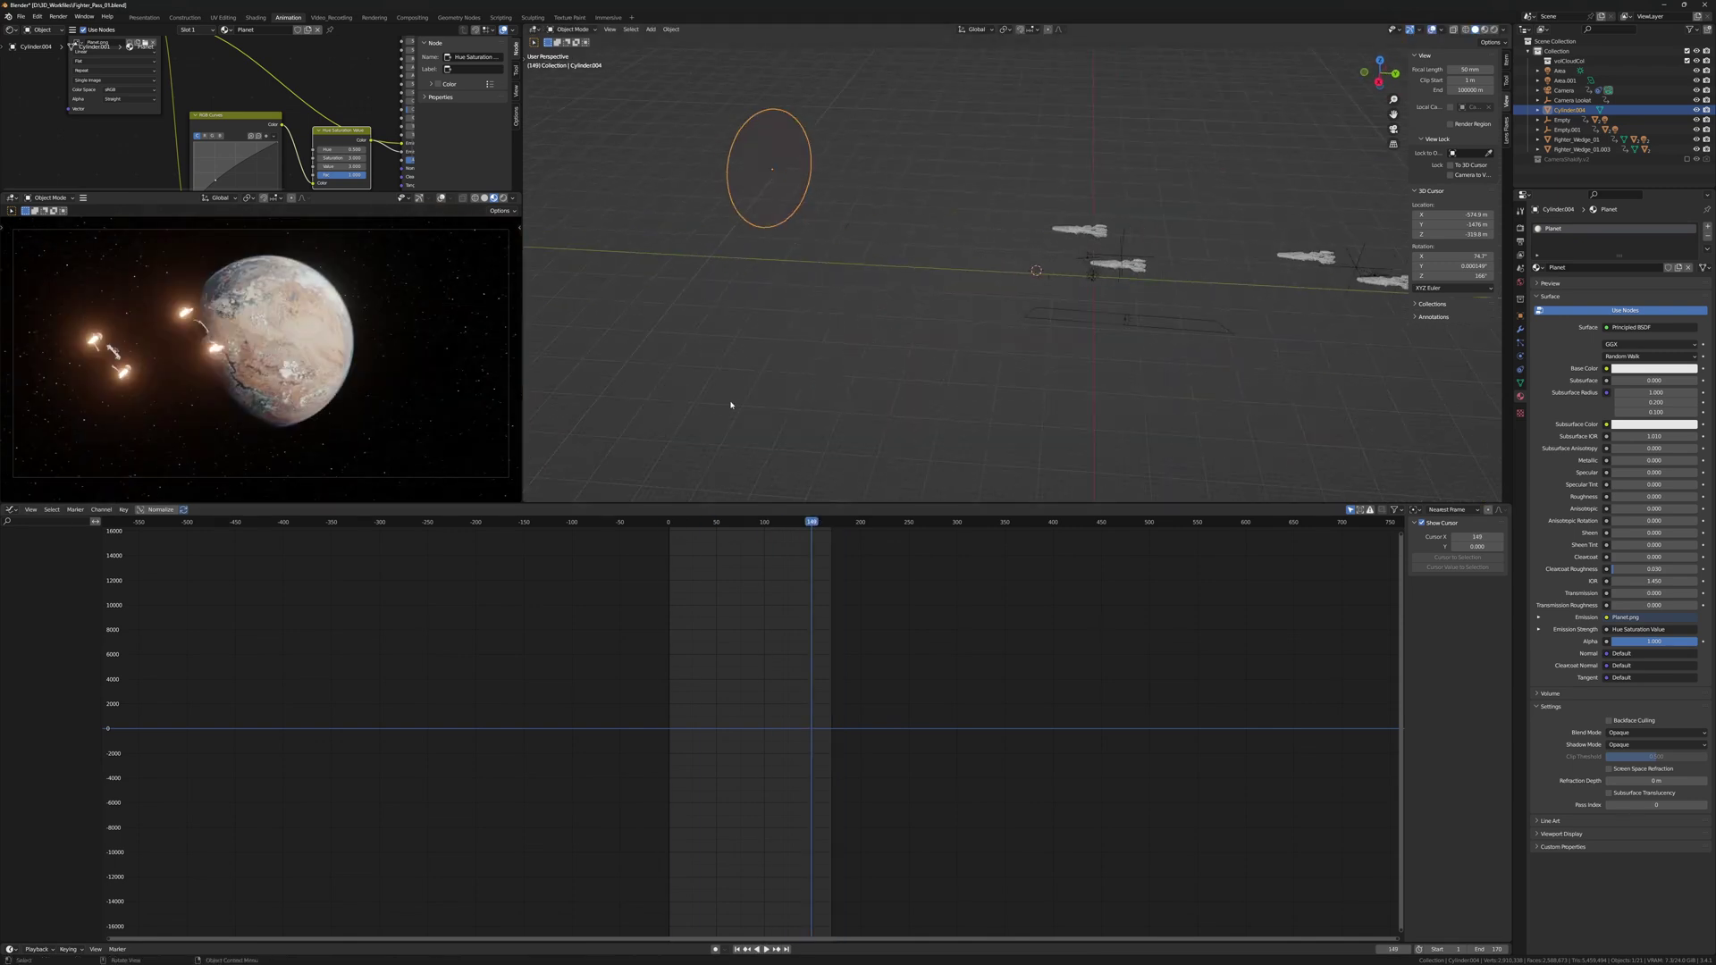
key("shift+F10")
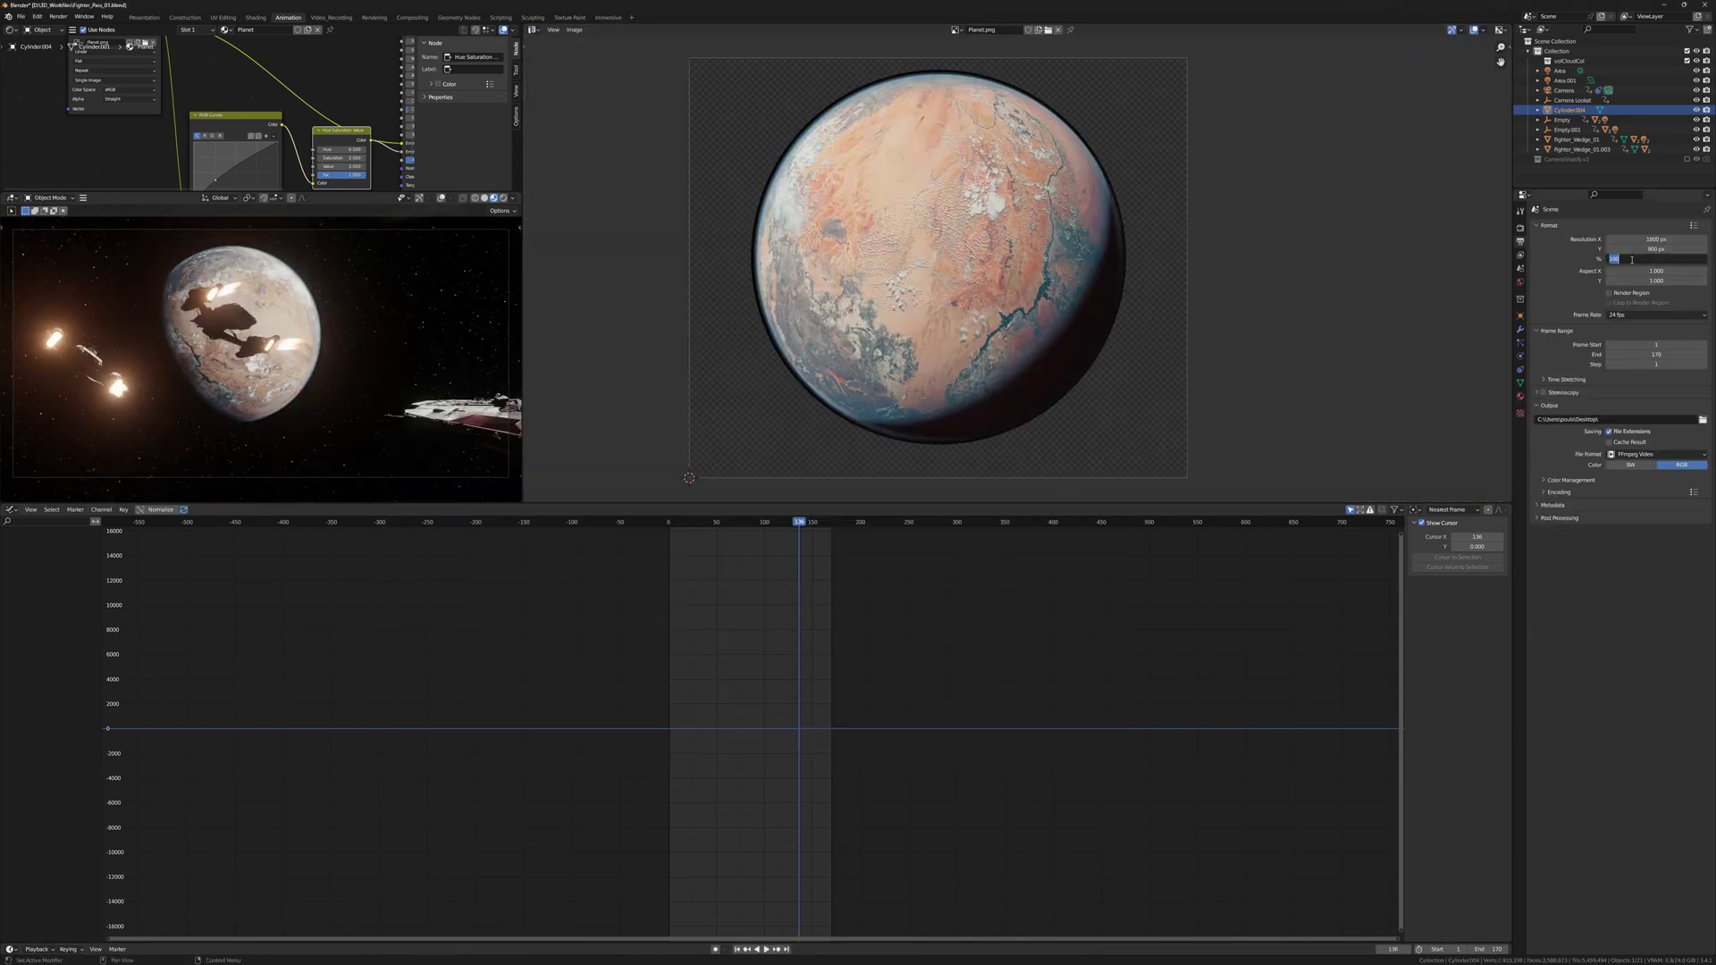
key("F11")
left_click(1476, 104)
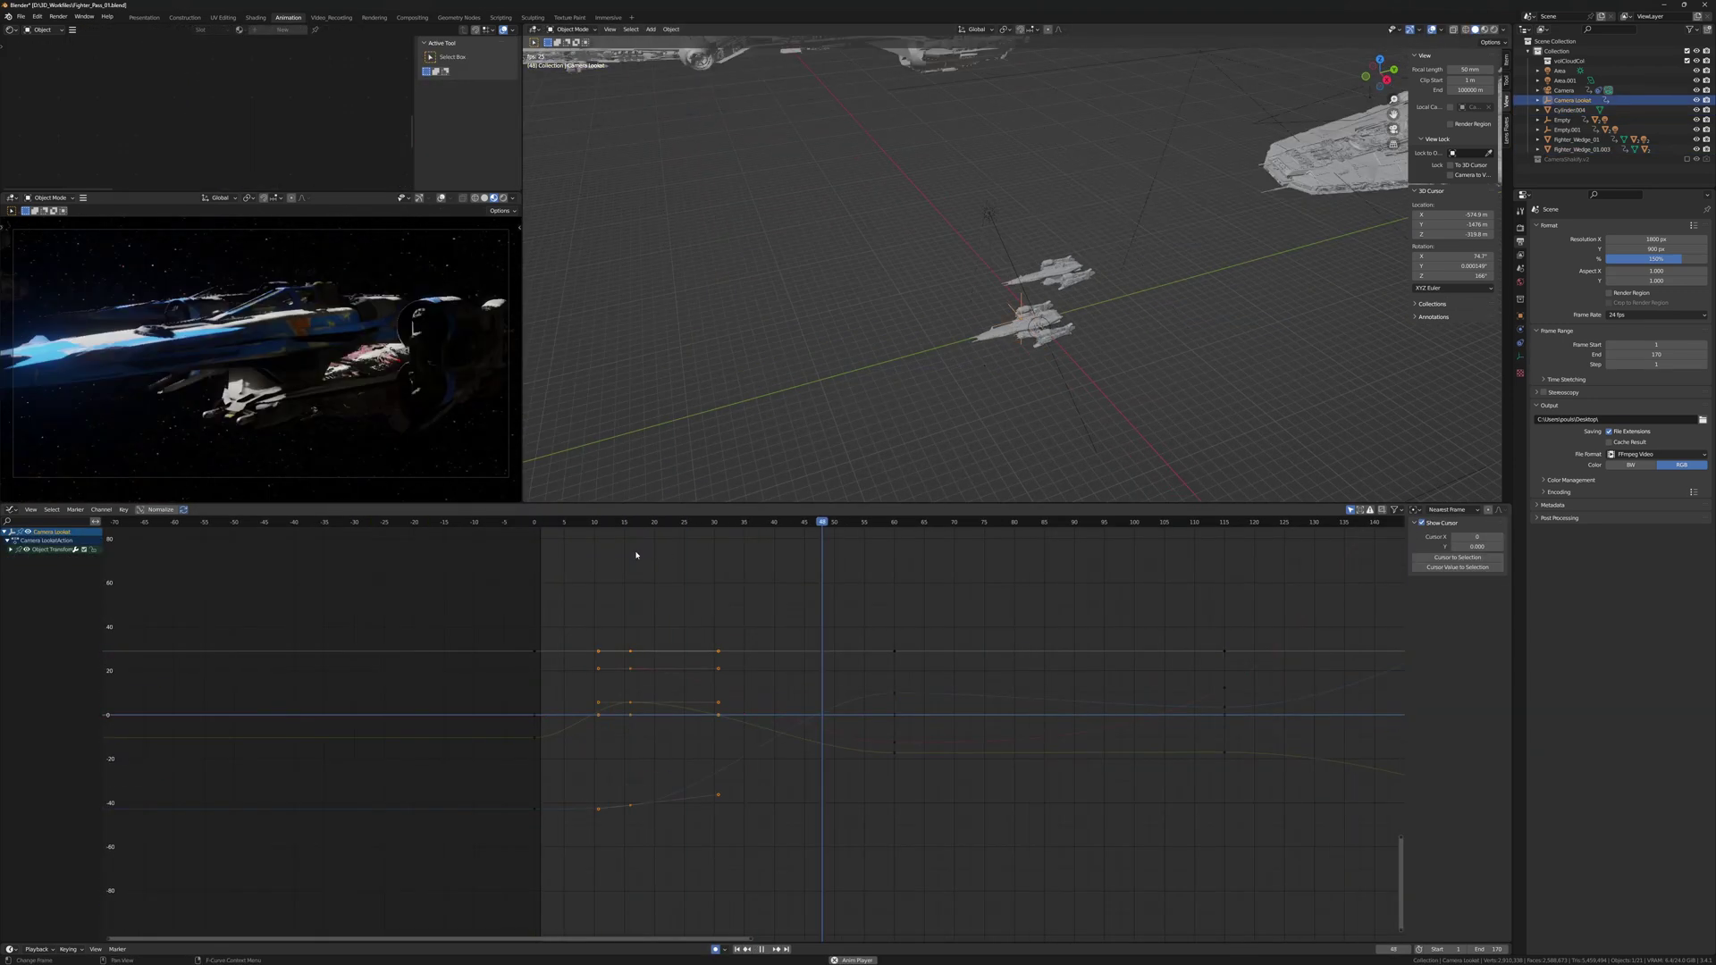
Move the selected end keyframe so the pass eases out, save, and play it back
key("g")
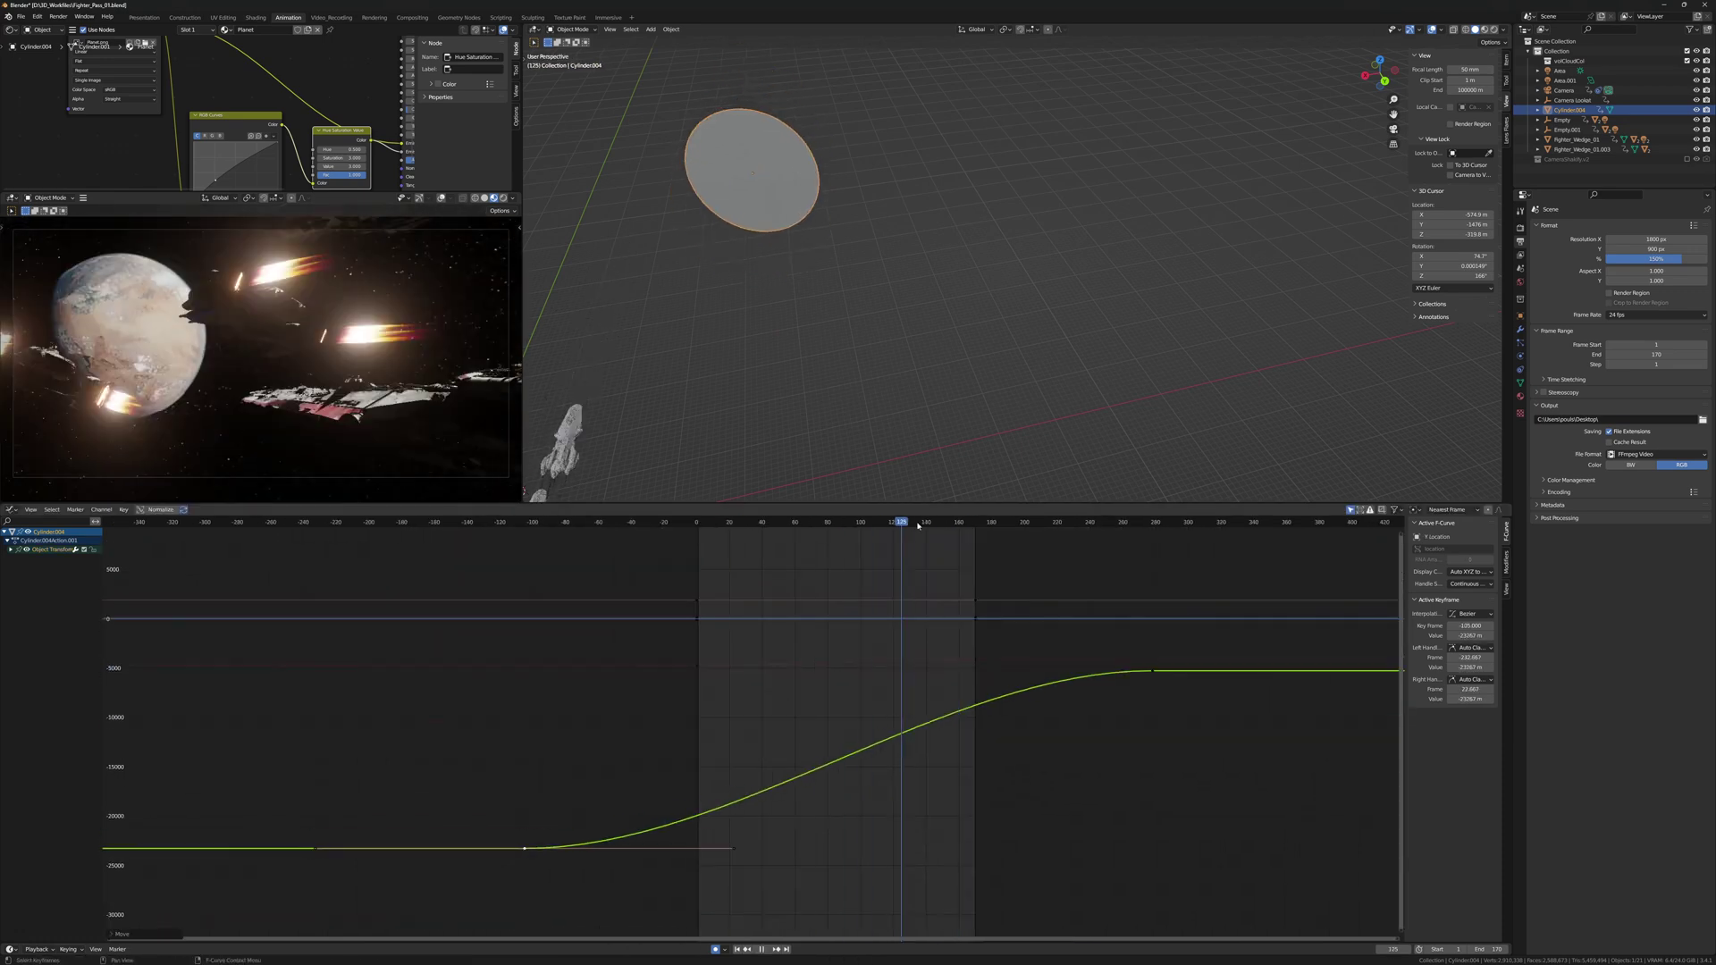
left_click_drag(892, 527, 700, 530)
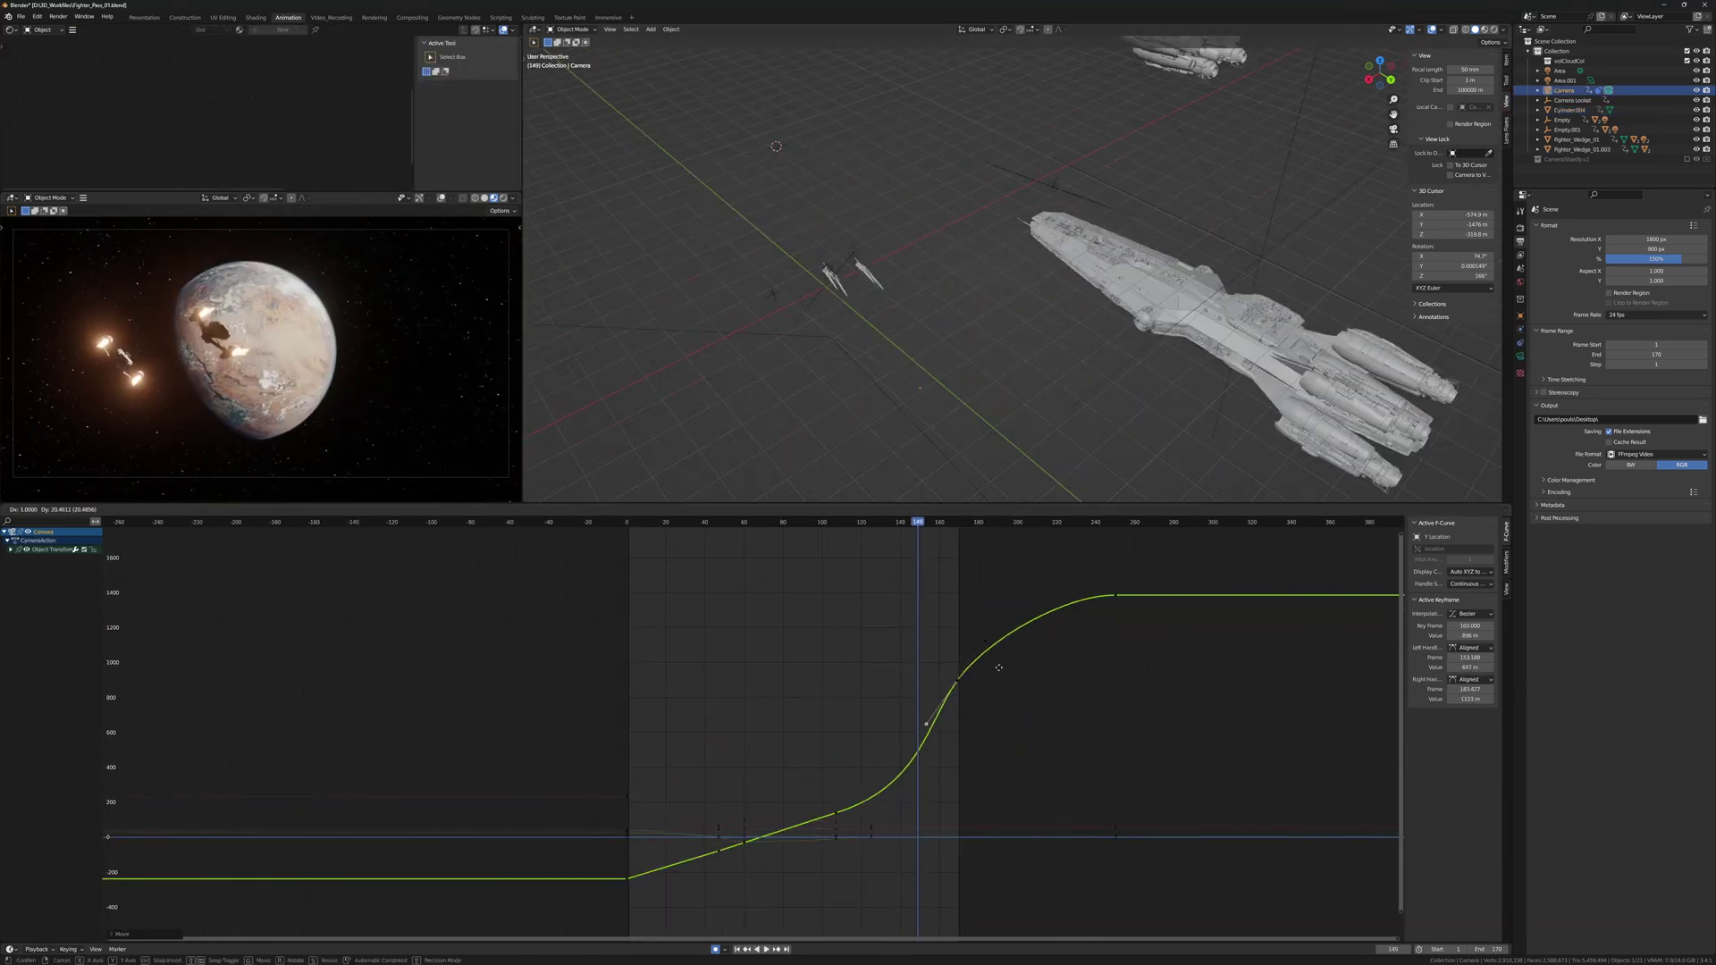
left_click(1014, 666)
key("ctrl+s")
key("space")
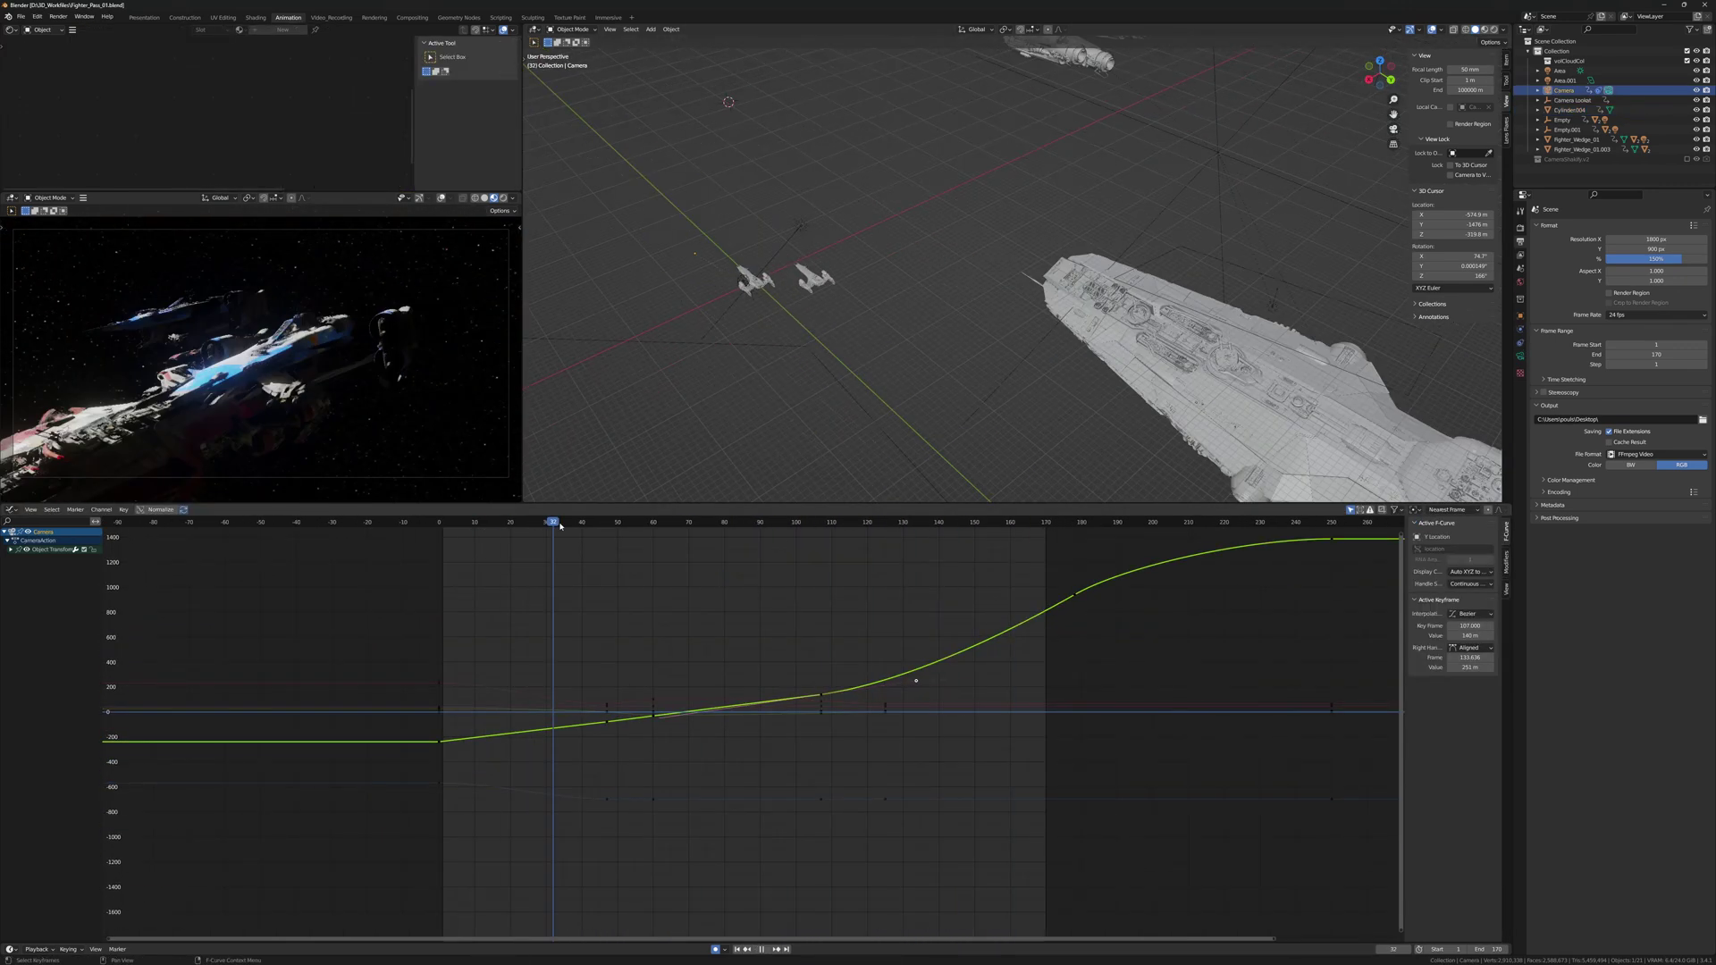
Open the render settings, scrub to a slightly later frame, and render it
left_click(1520, 227)
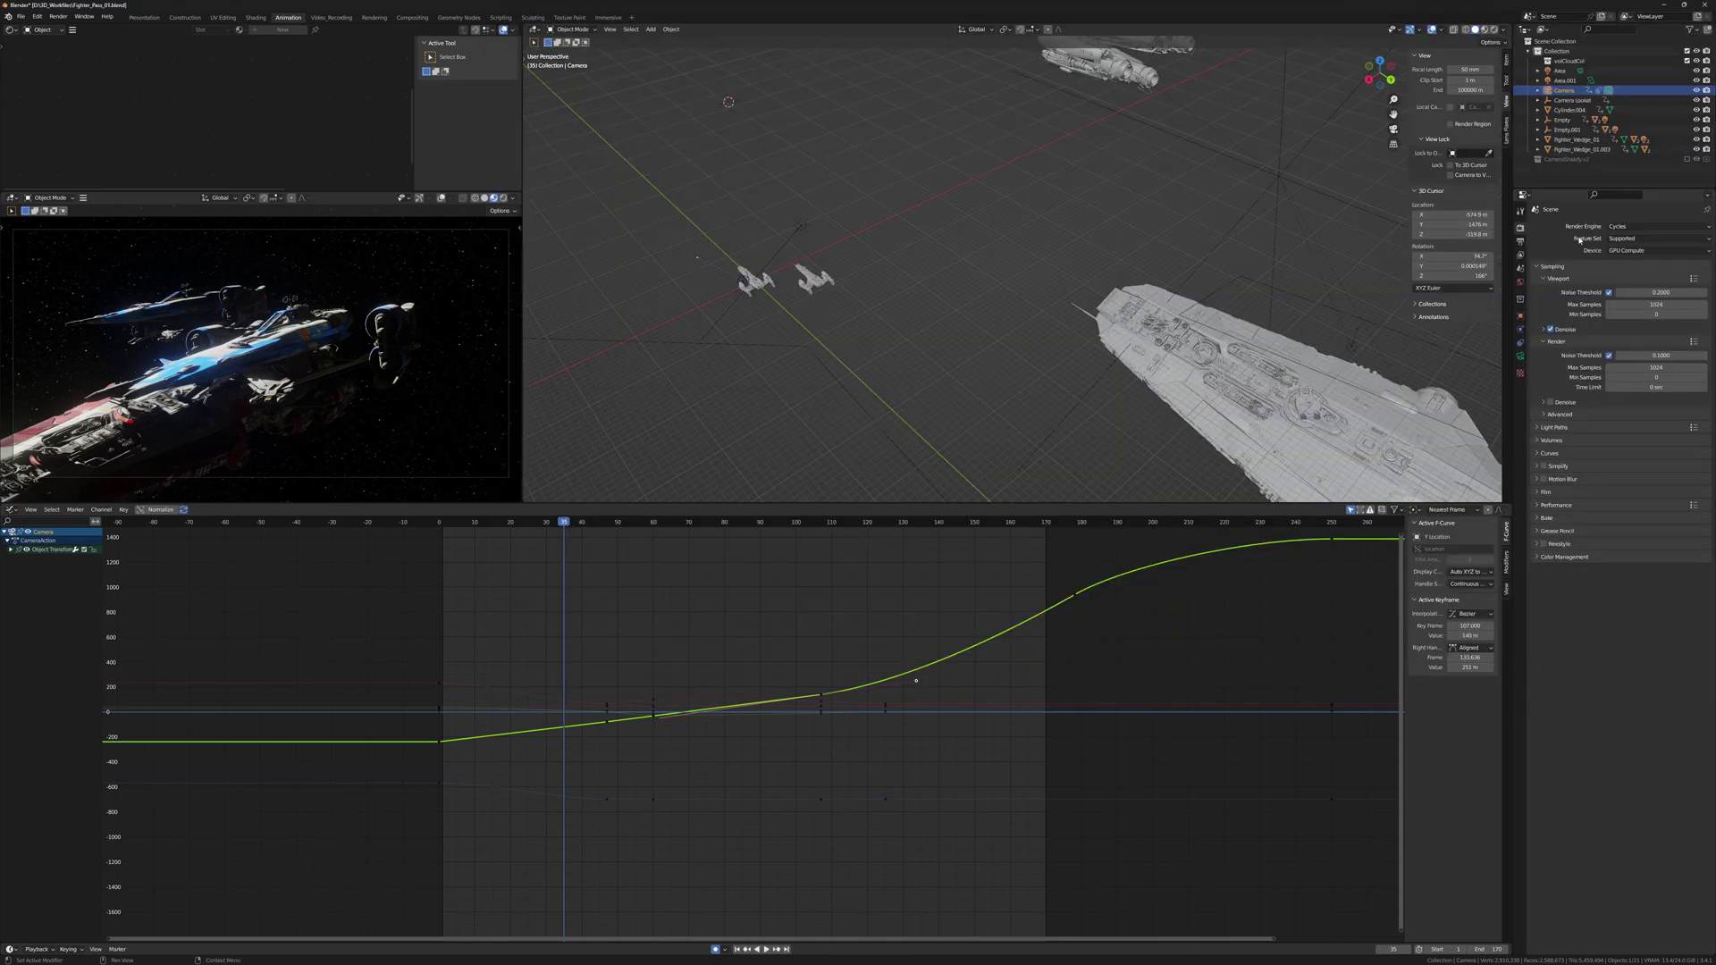
left_click_drag(564, 522, 588, 526)
key("F12")
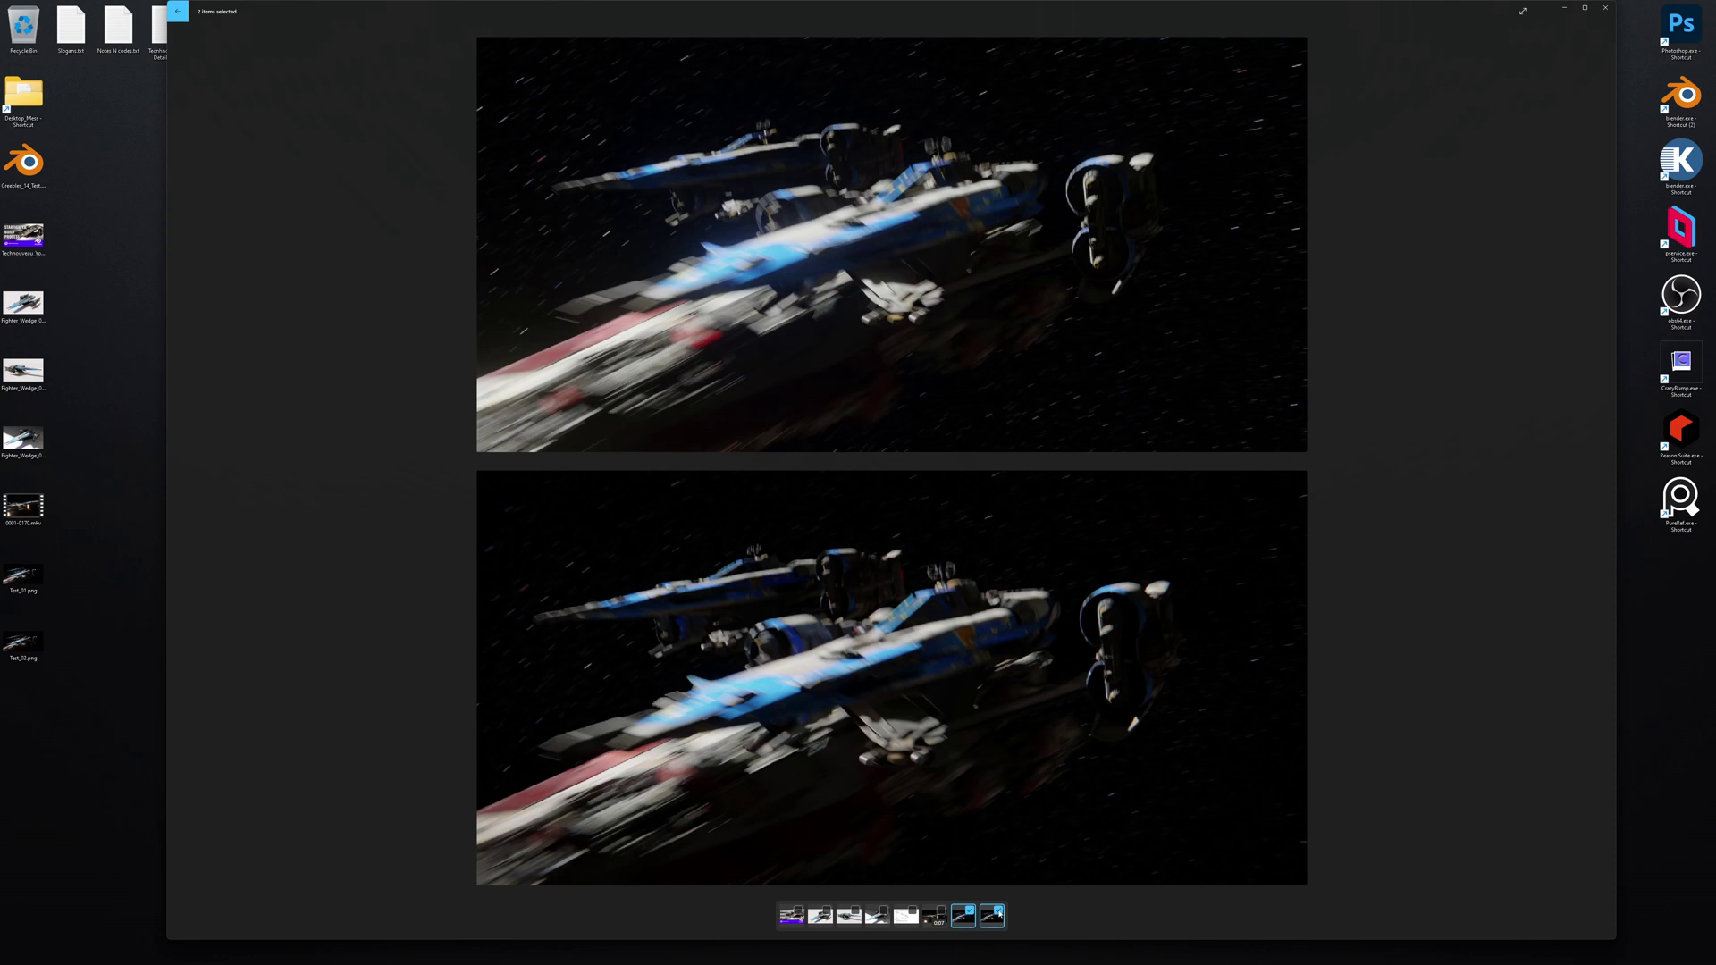
Maximize the Photos window showing both fighter-flyby test renders stacked for comparison
double_click(1492, 22)
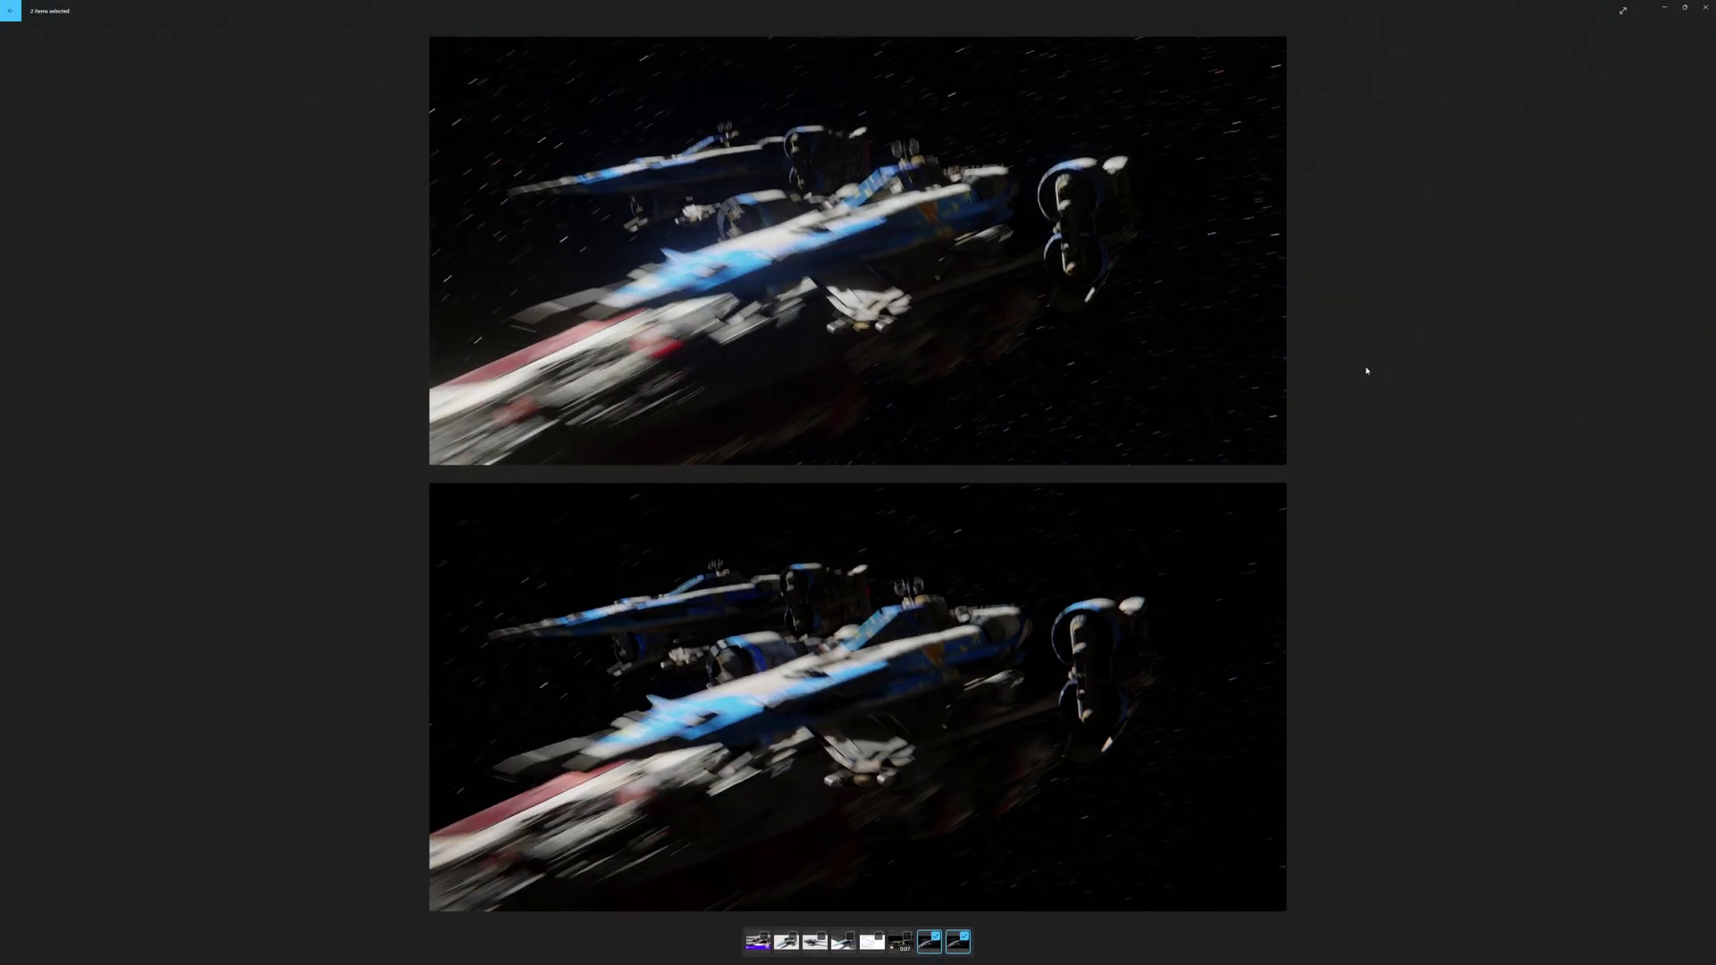